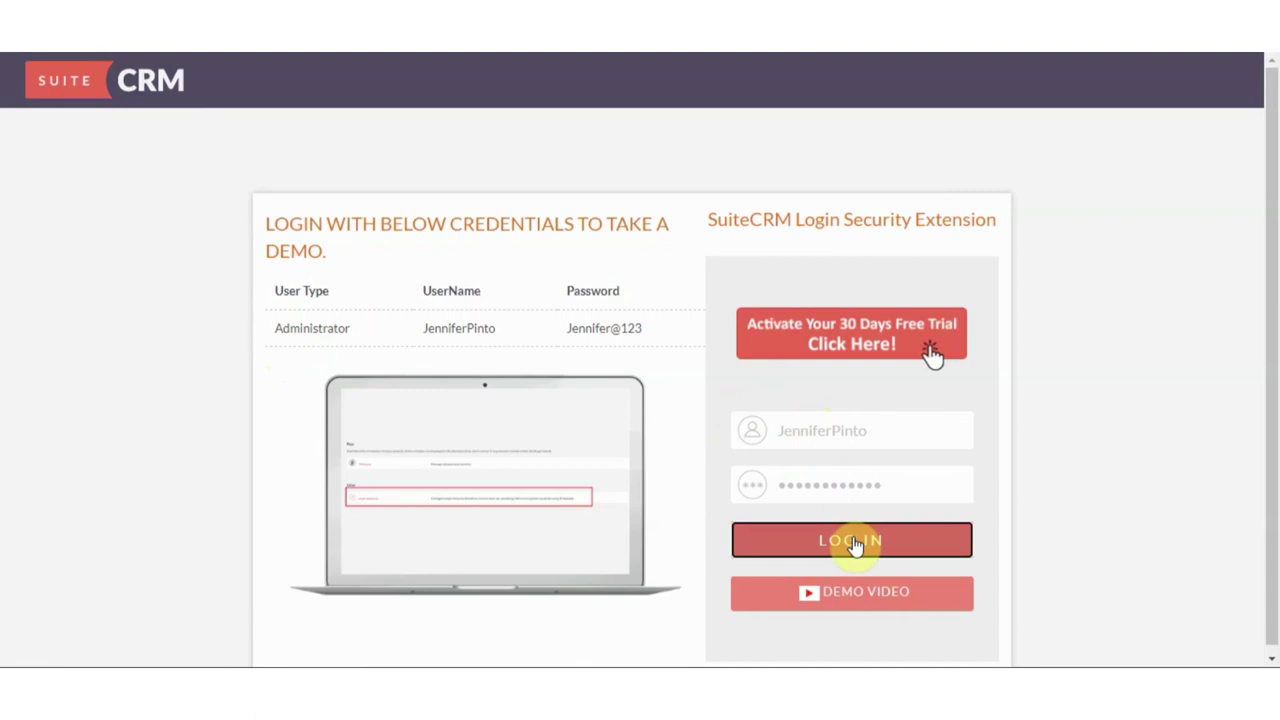
Sign in to the demo CRM and start a new Login Security record
left_click(852, 541)
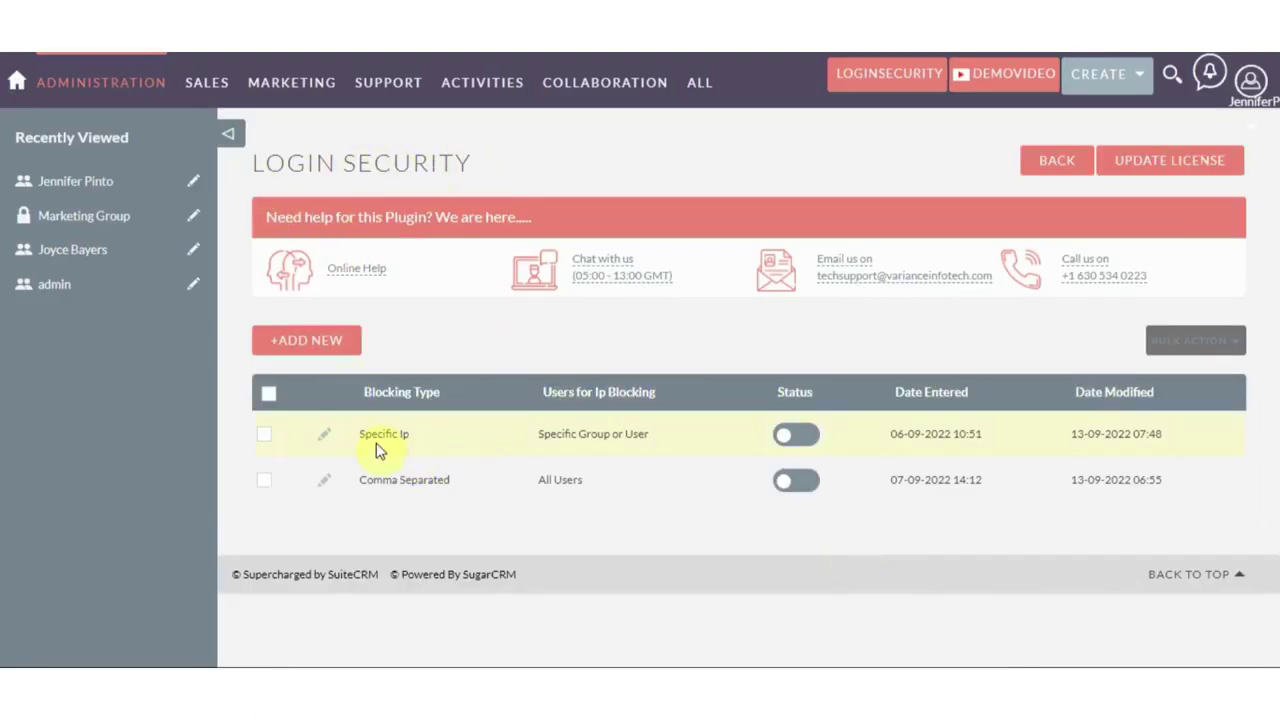
left_click(307, 345)
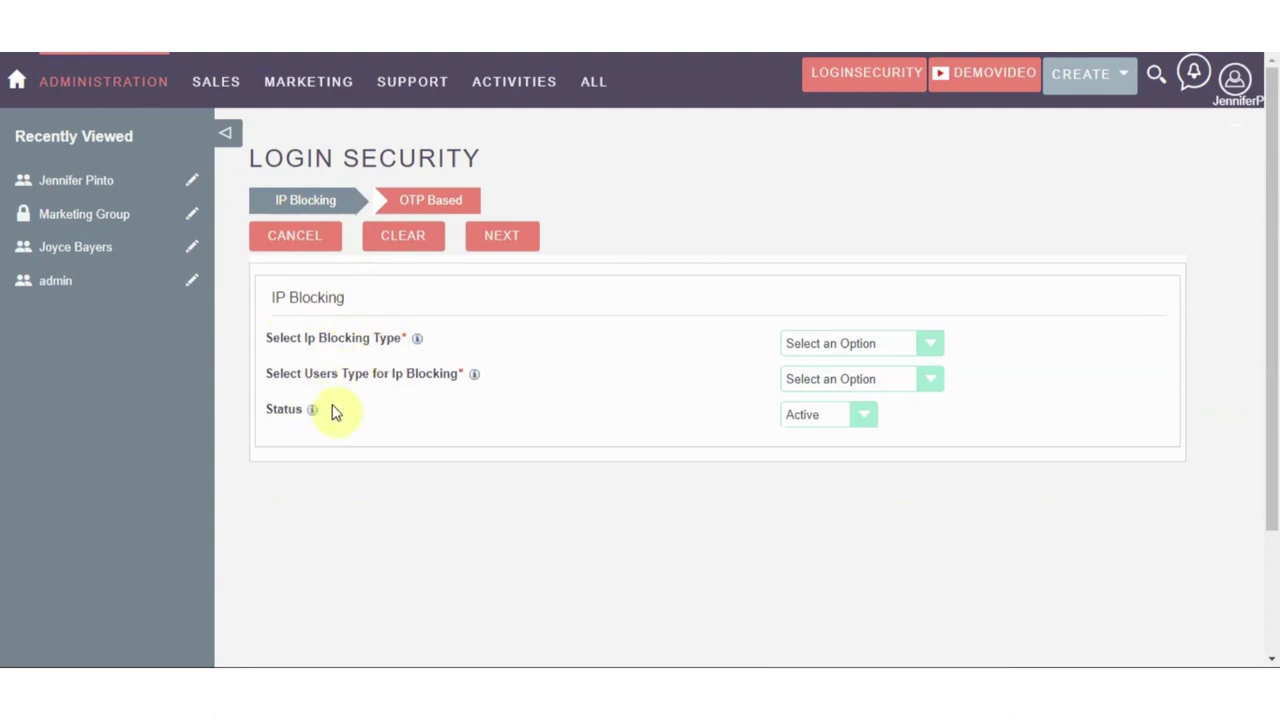
Set Ip Blocking Type to Specific IP and Users Type to Specific Group or User, choosing one user
left_click(790, 350)
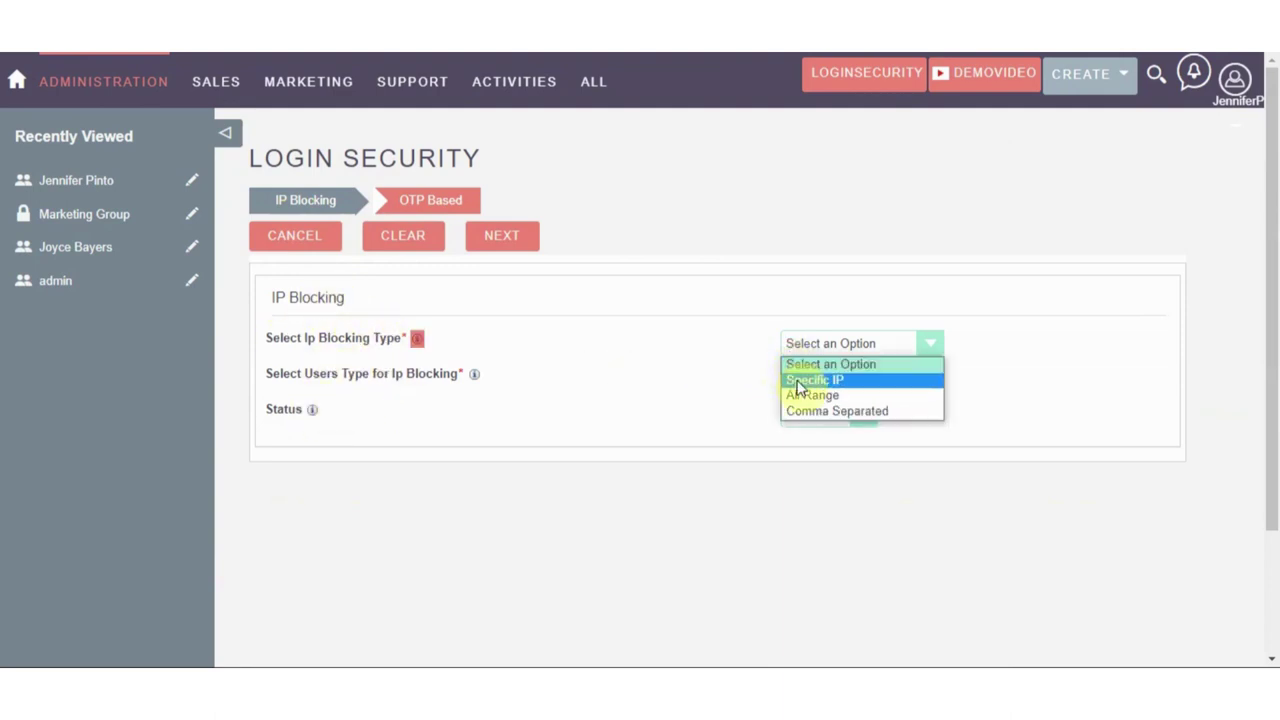
left_click(798, 379)
left_click(808, 346)
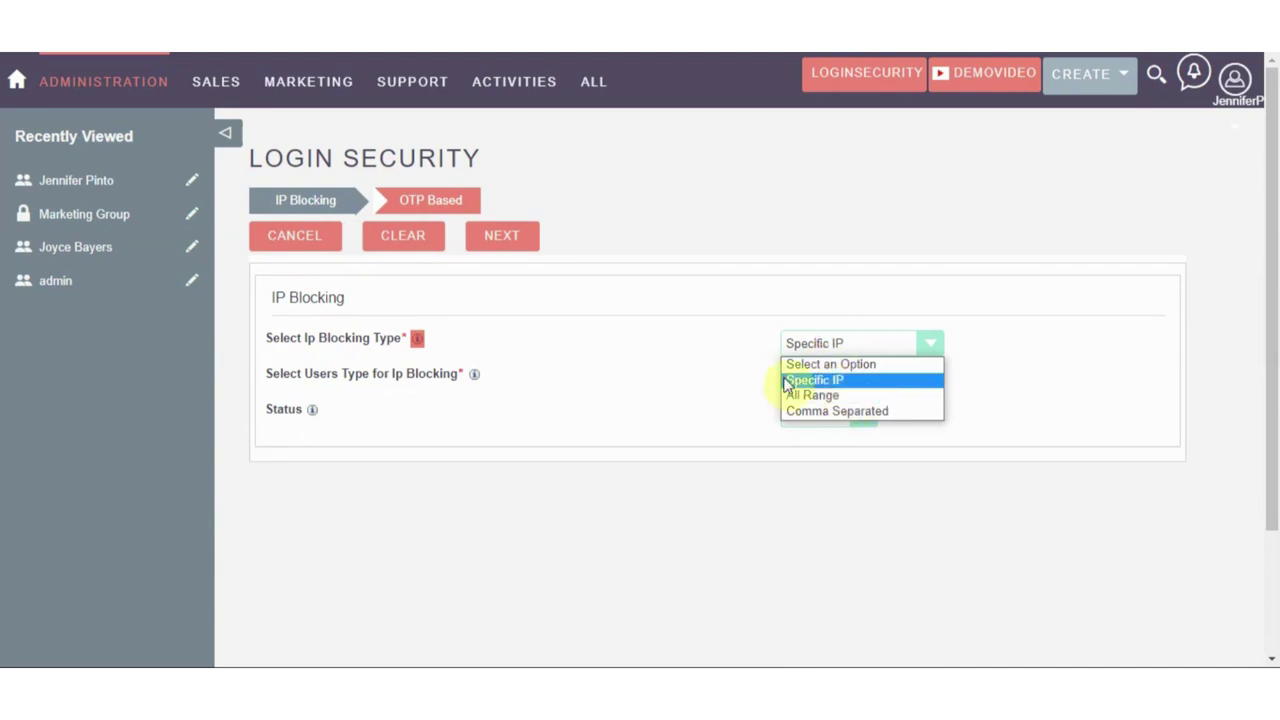
left_click(811, 382)
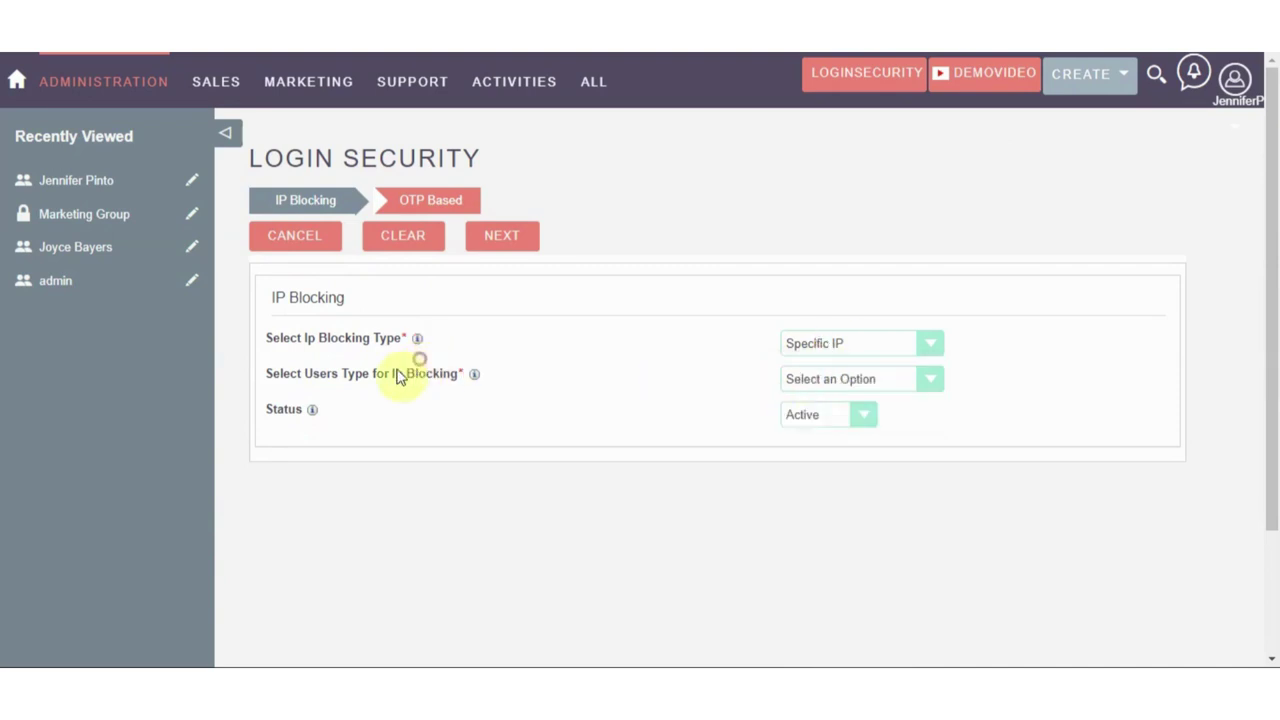
left_click(797, 375)
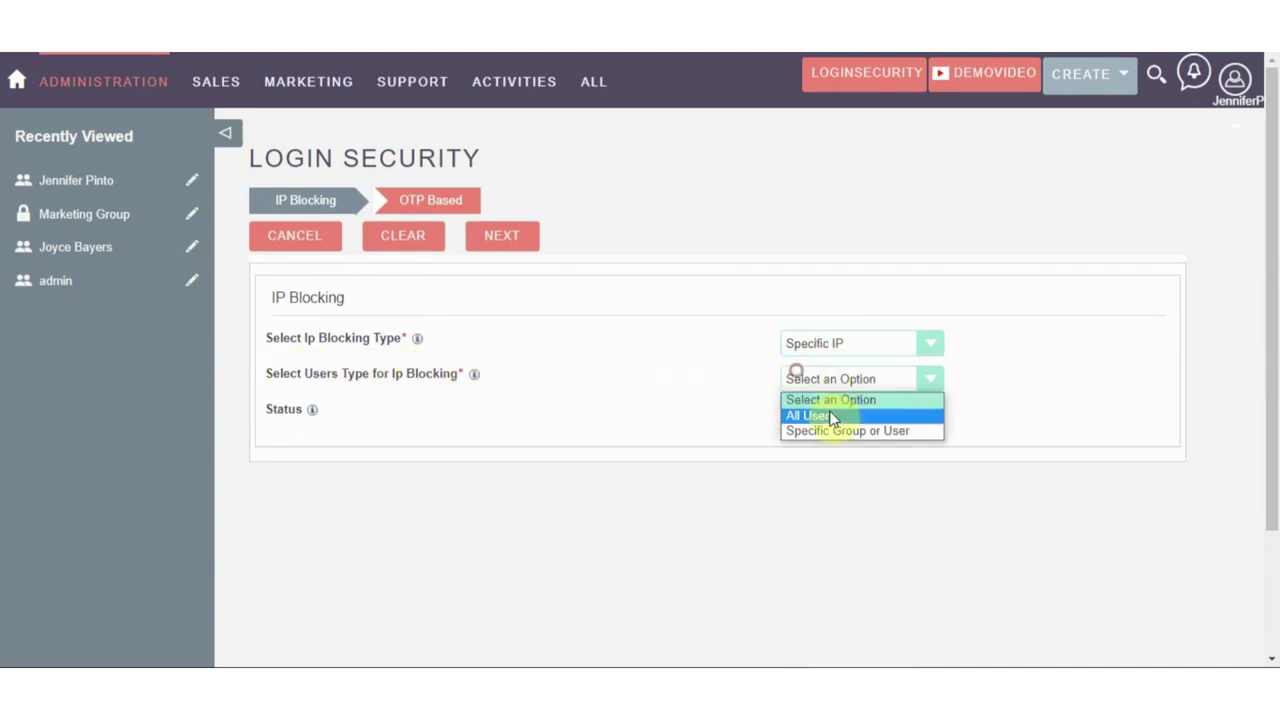
left_click(818, 416)
left_click(800, 382)
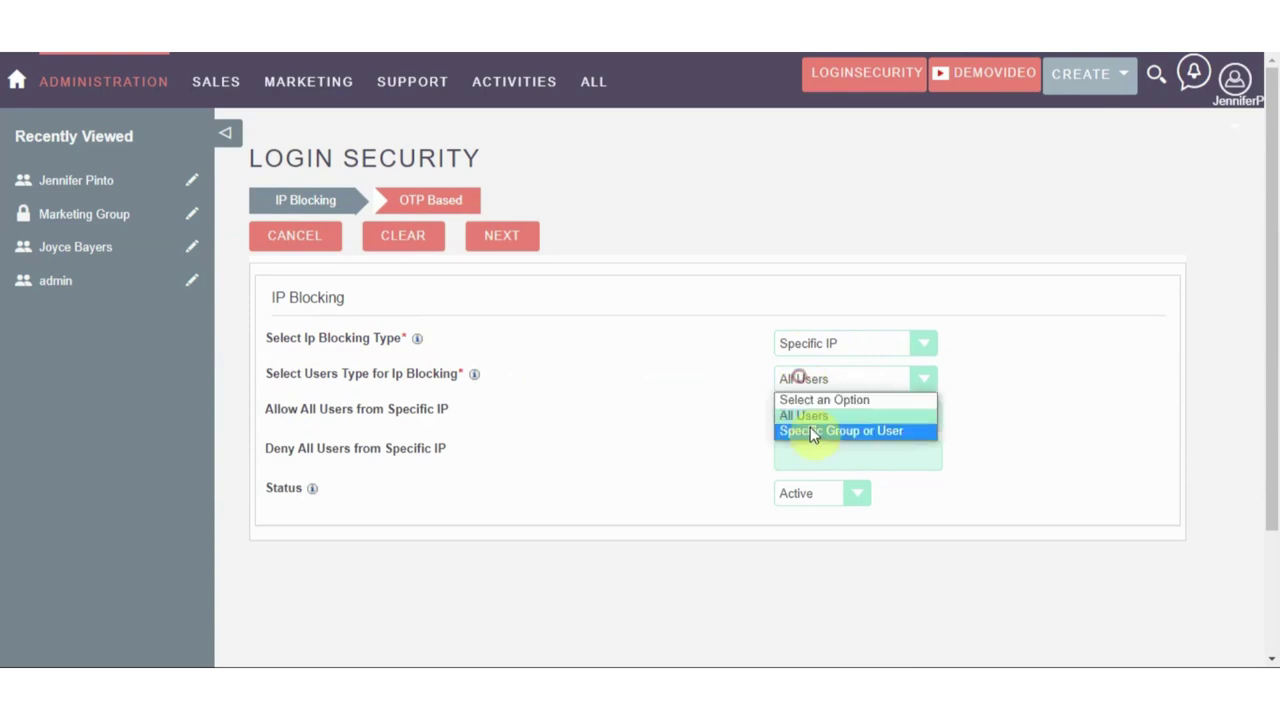
left_click(818, 431)
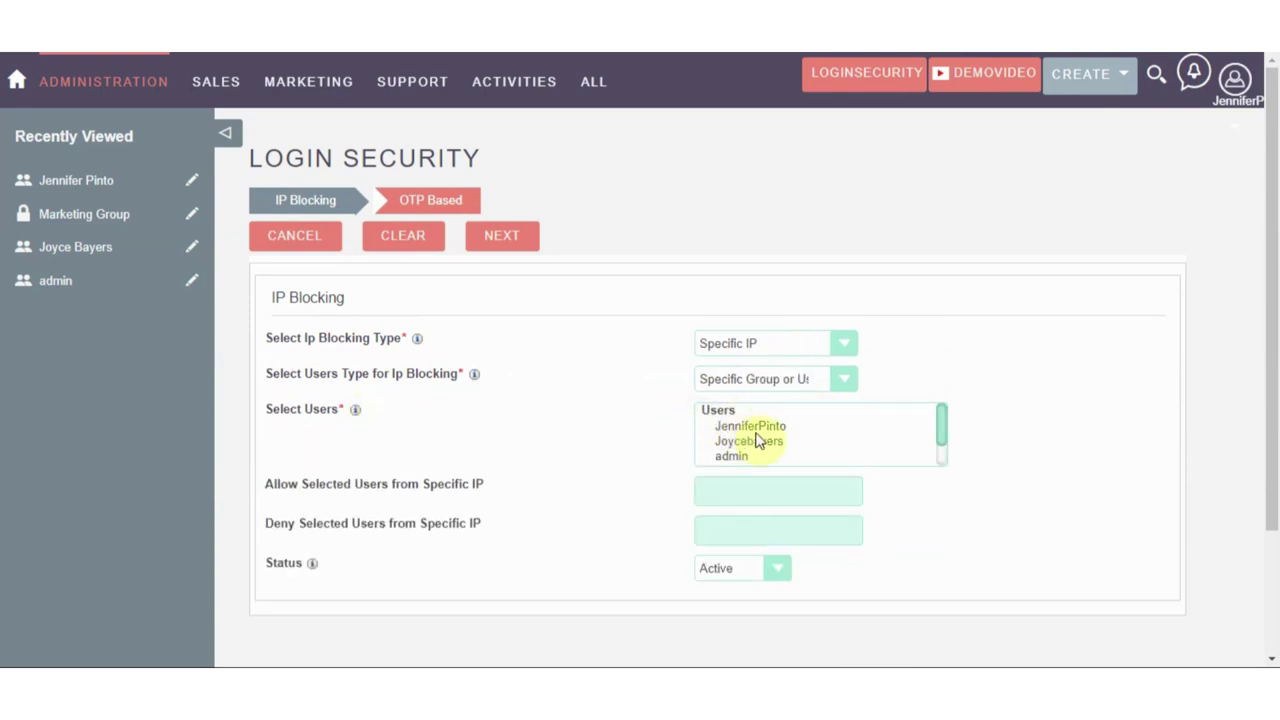
scroll(765, 448, "down", 1)
scroll(787, 458, "up", 1)
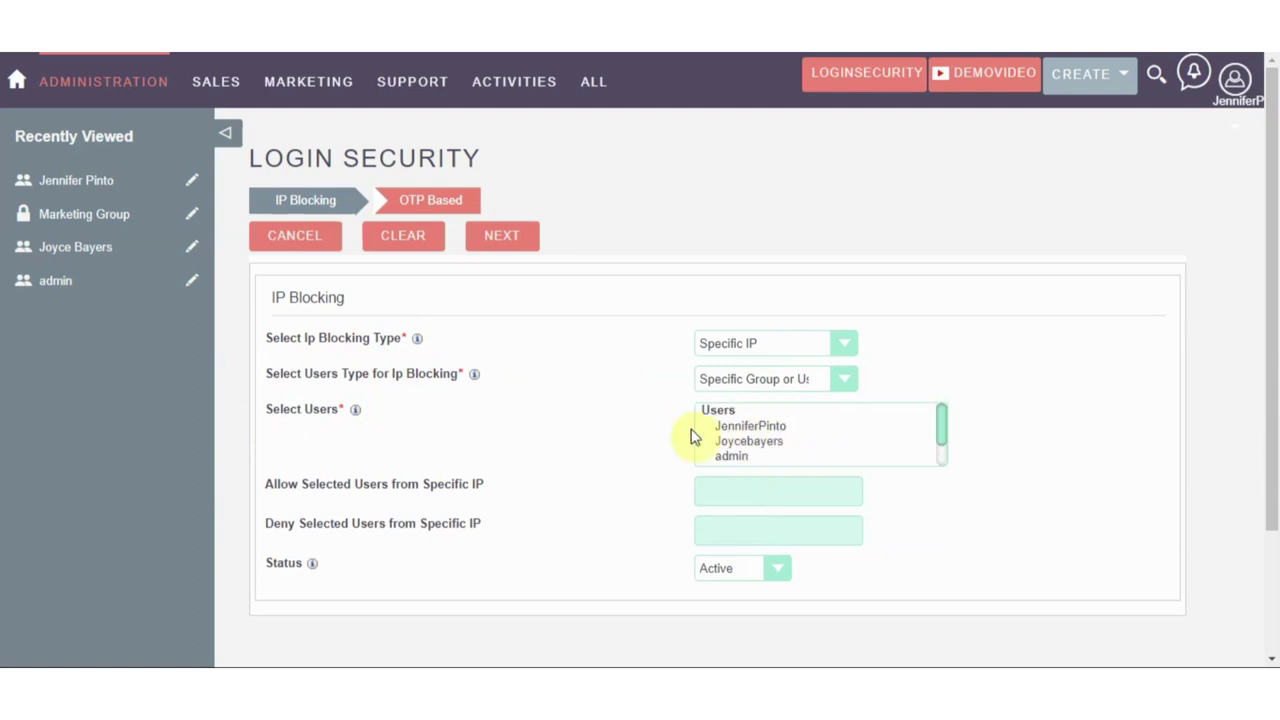
left_click(757, 450)
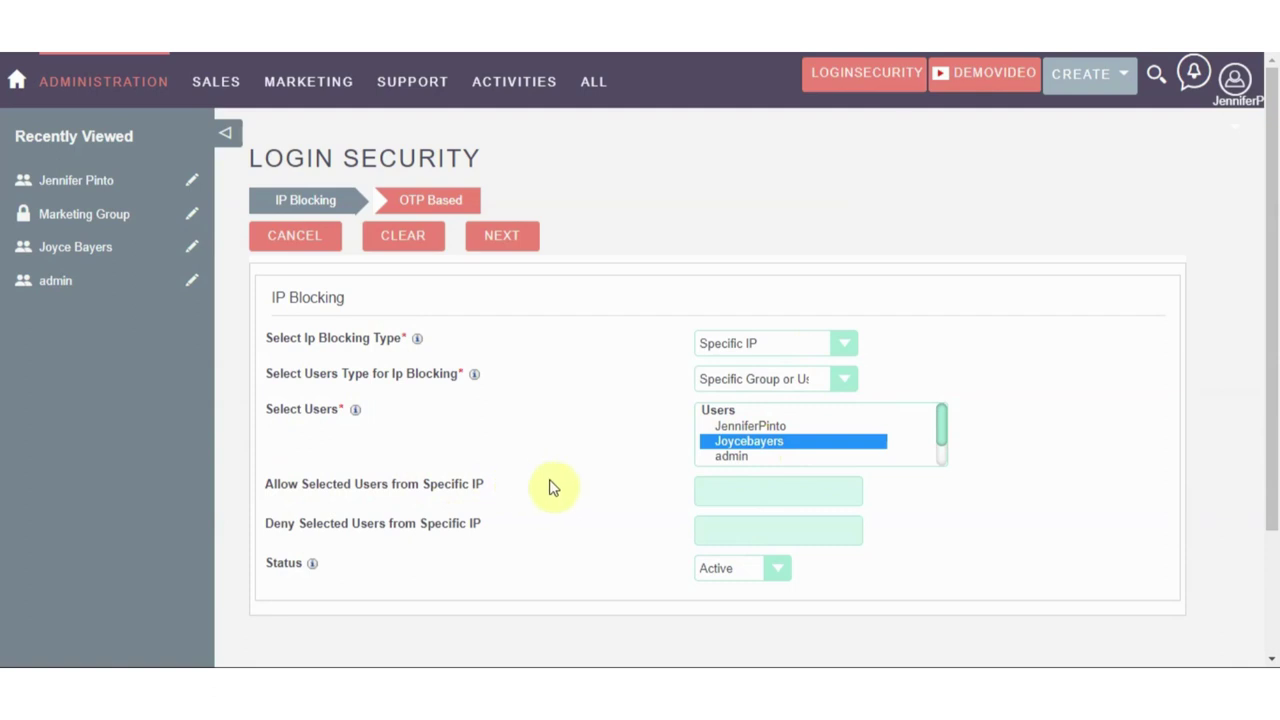
Copy the public IP address from Google's 'my ip' result
left_click(715, 489)
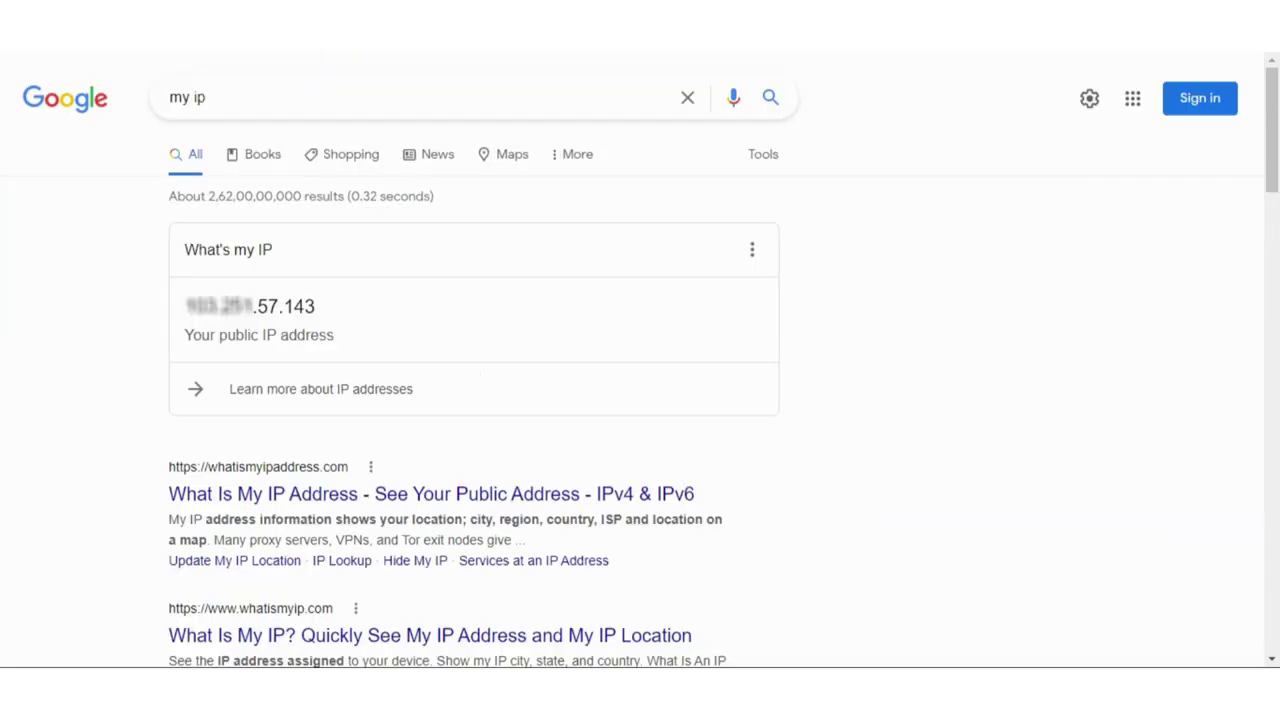
left_click(313, 300)
left_click_drag(313, 300, 195, 305)
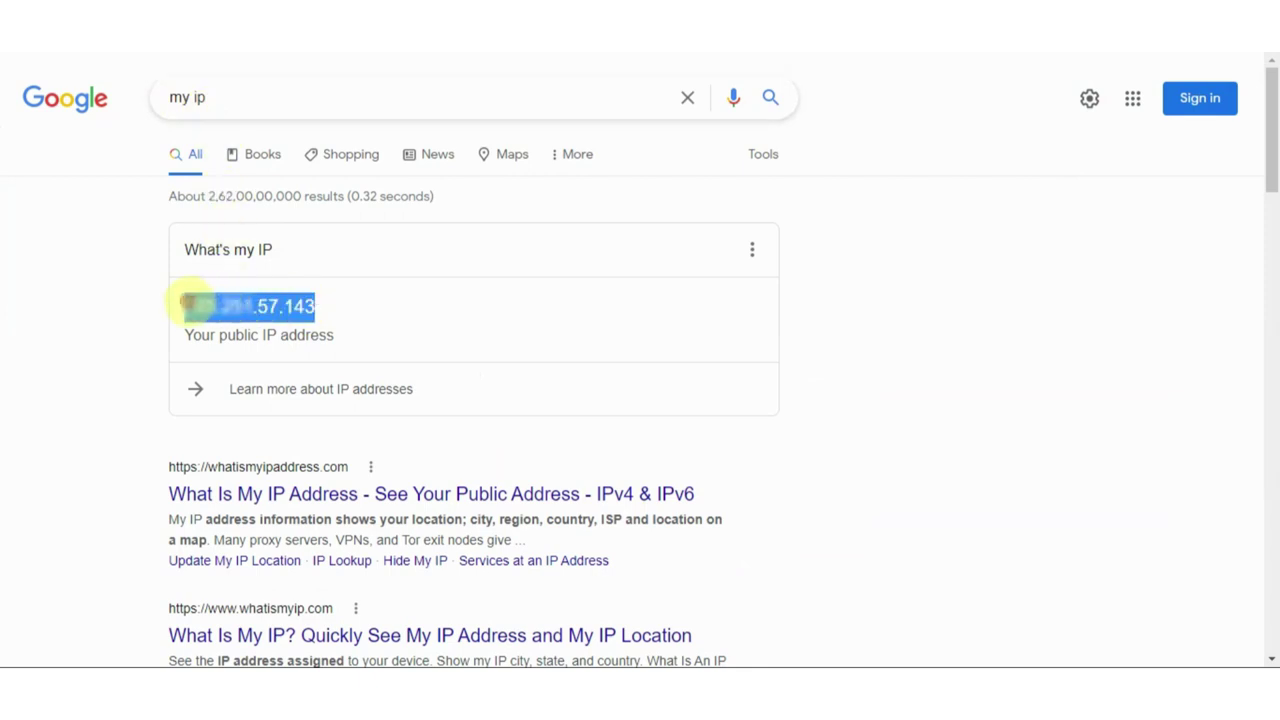
right_click(195, 305)
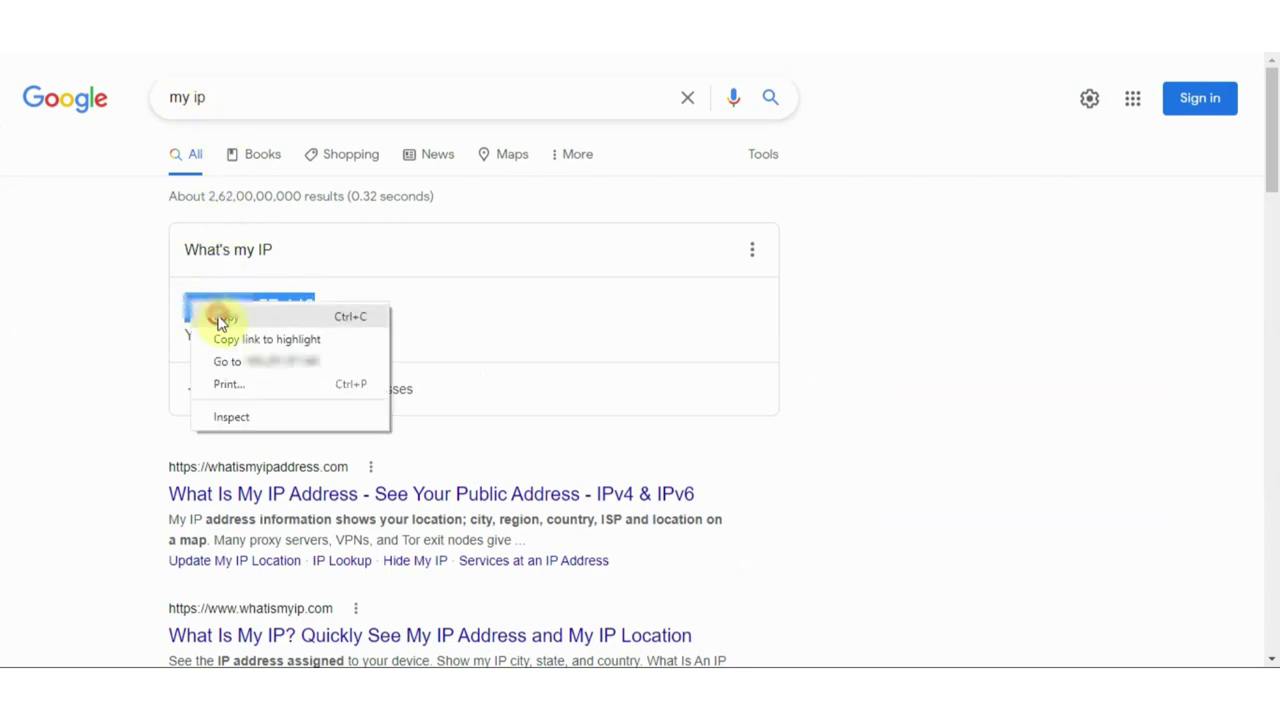
left_click(221, 318)
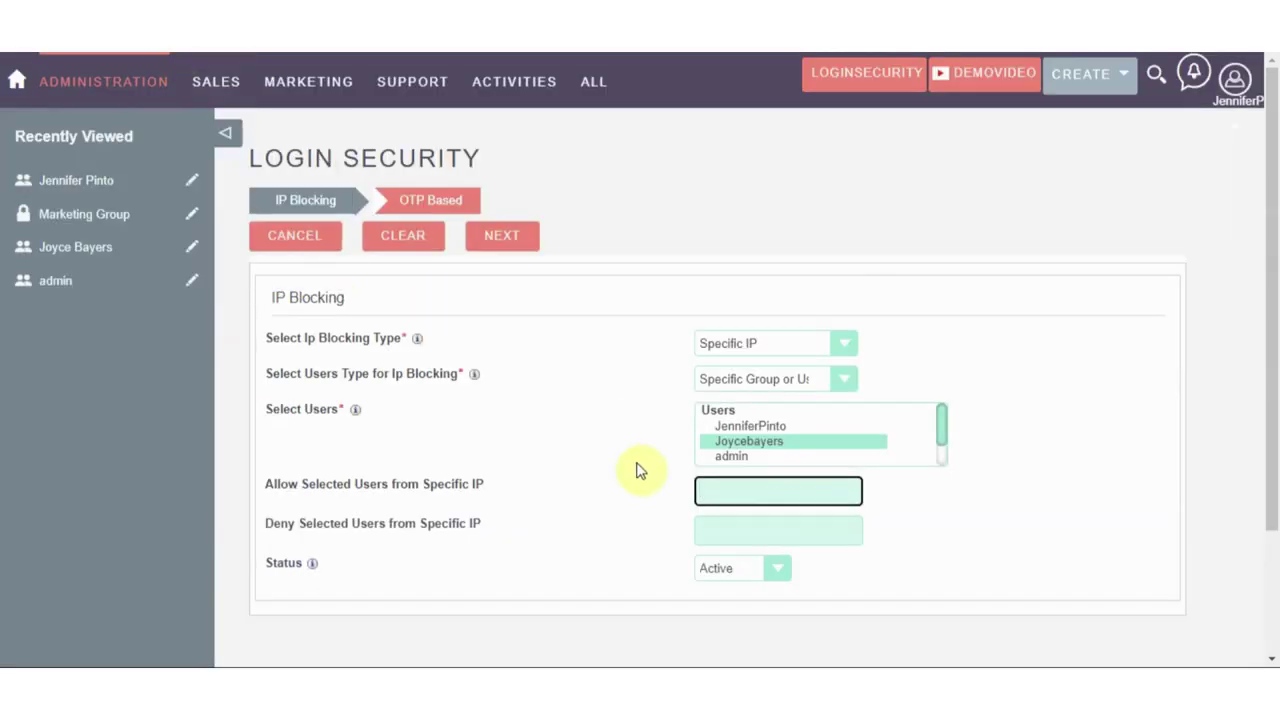
Fill Allow with the copied public IP and Deny with a neighbouring address ending .144
right_click(712, 492)
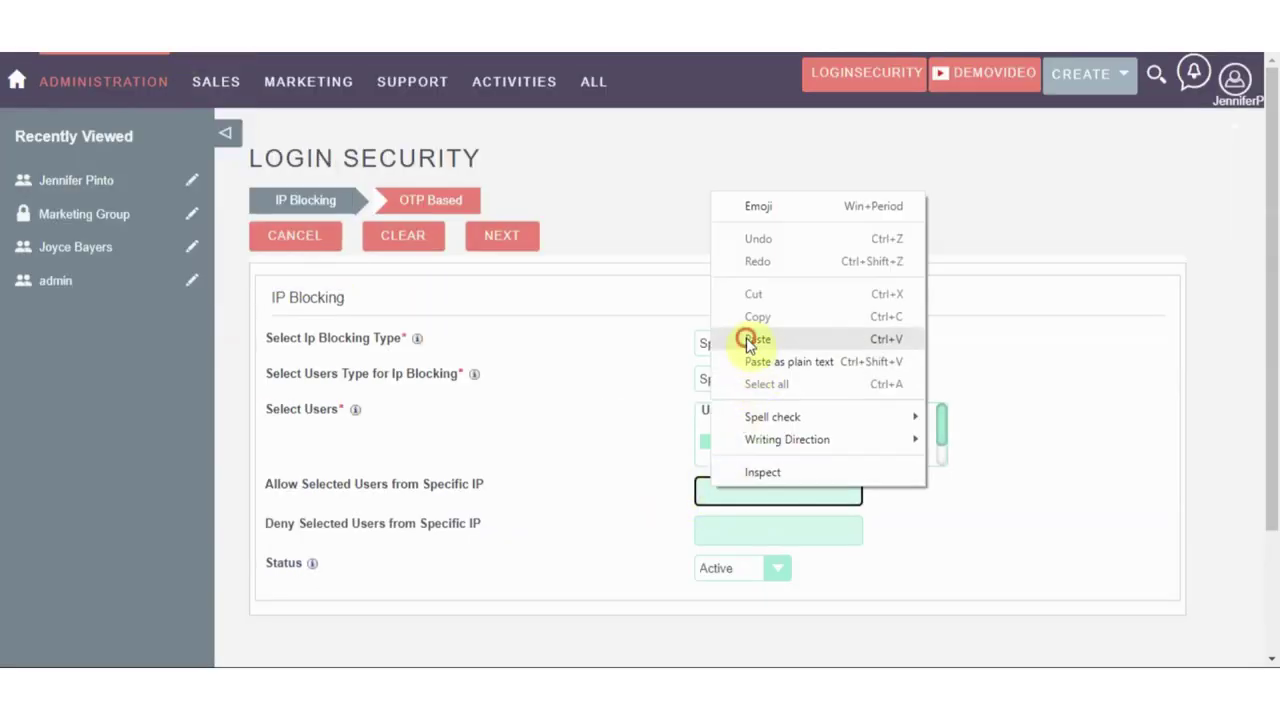
left_click(749, 337)
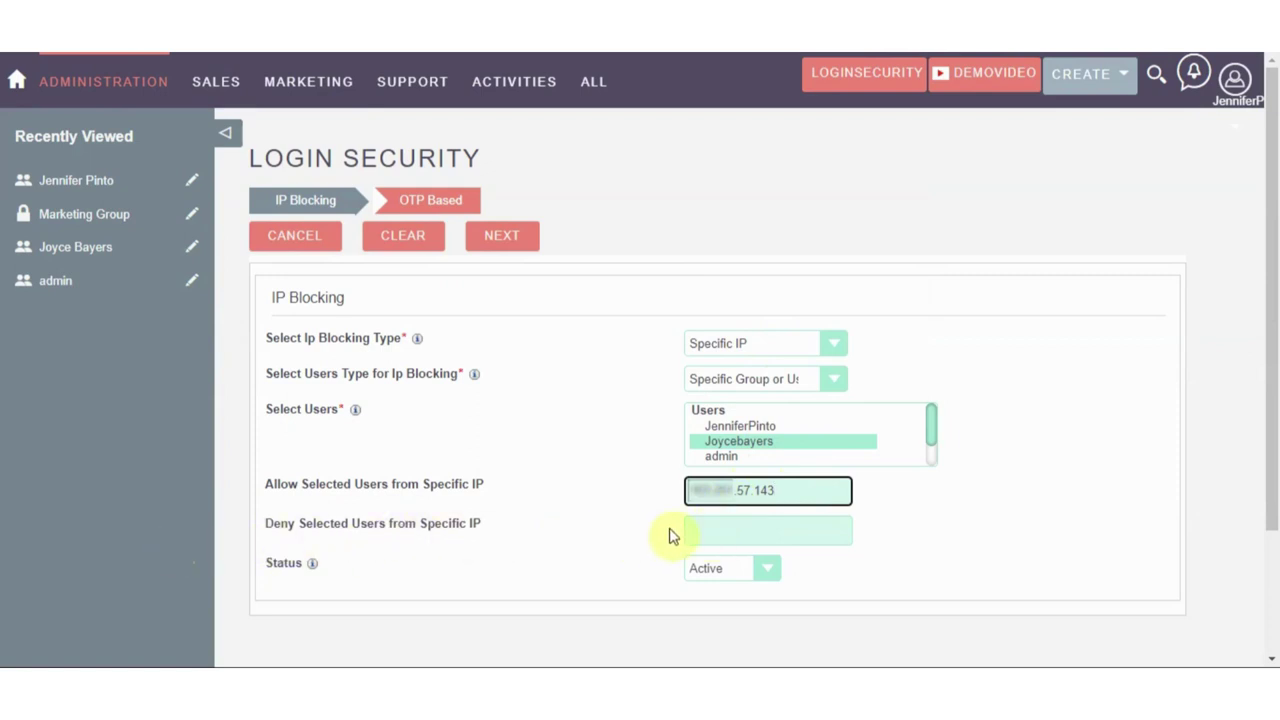
left_click(714, 528)
right_click(717, 529)
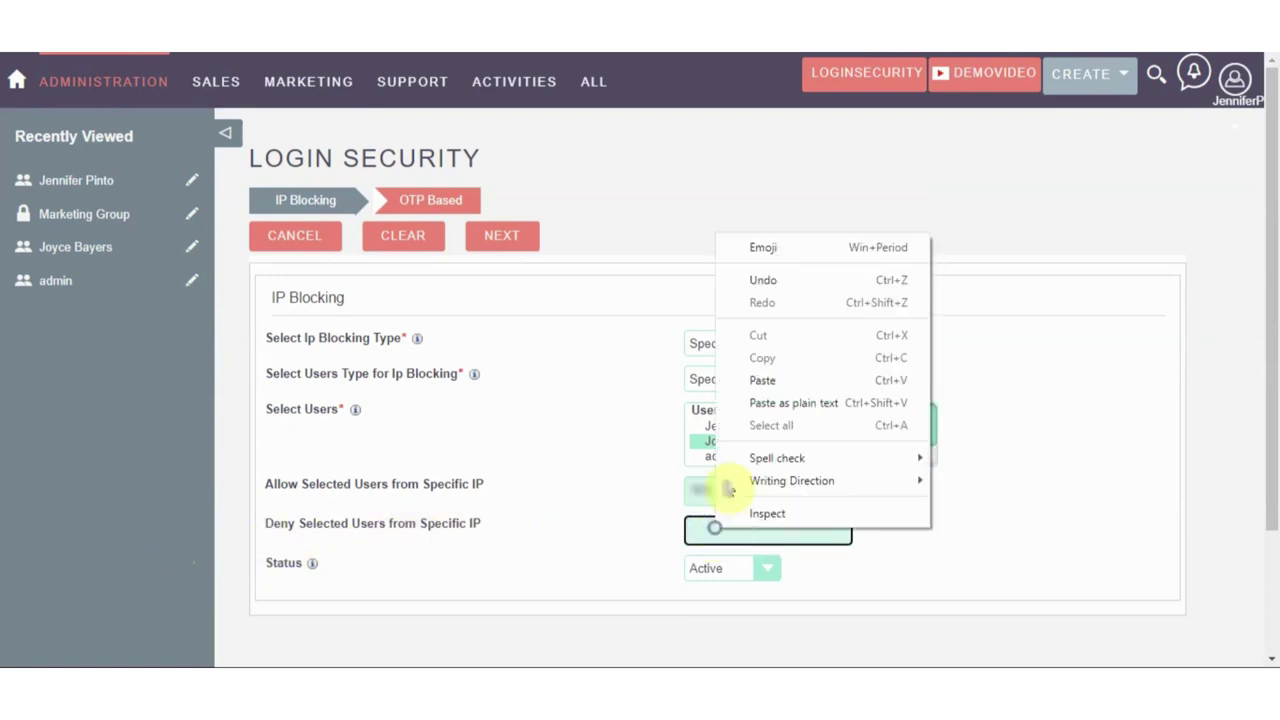
left_click(742, 381)
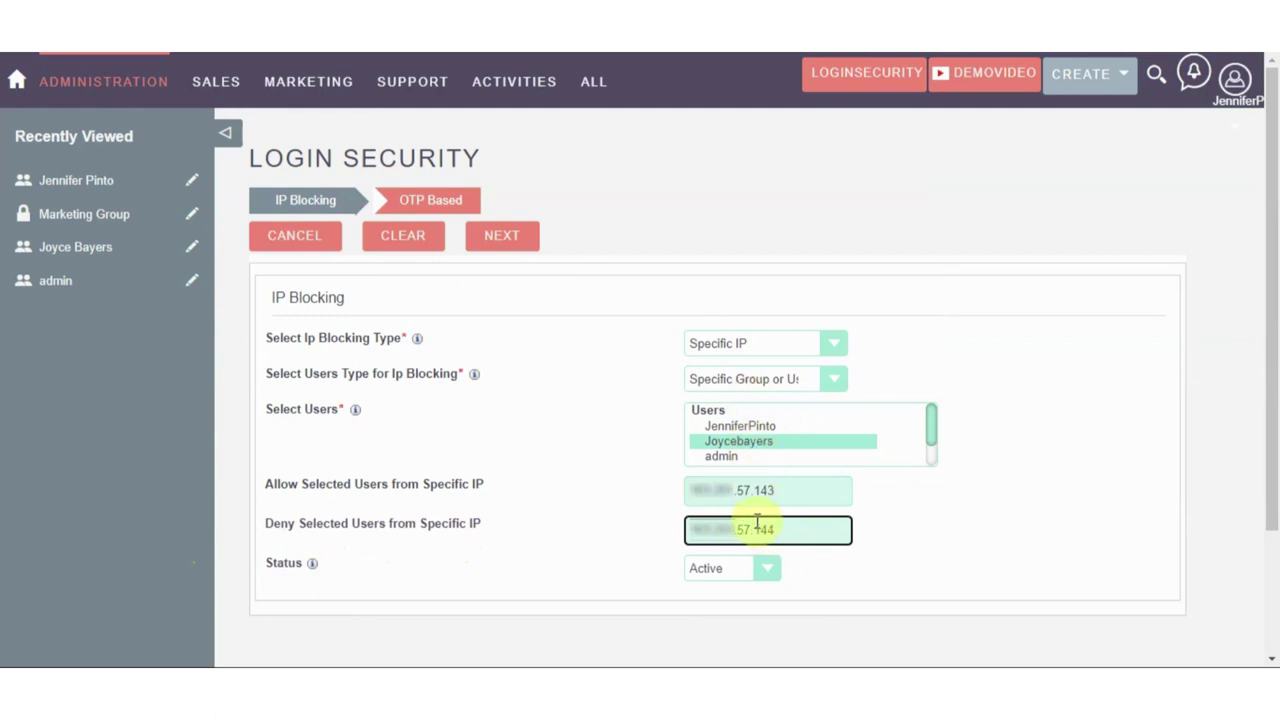
left_click(497, 240)
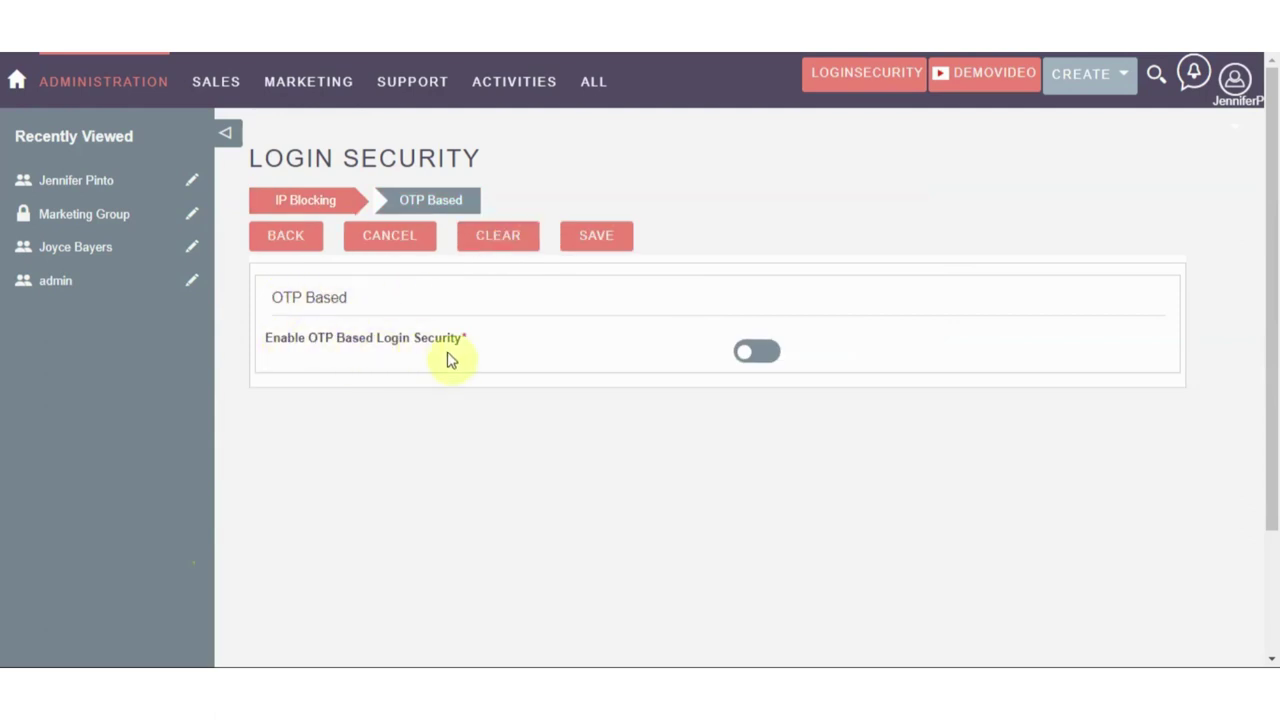
Enable OTP login security sent by Email with subject 'One Time Password'
left_click(757, 351)
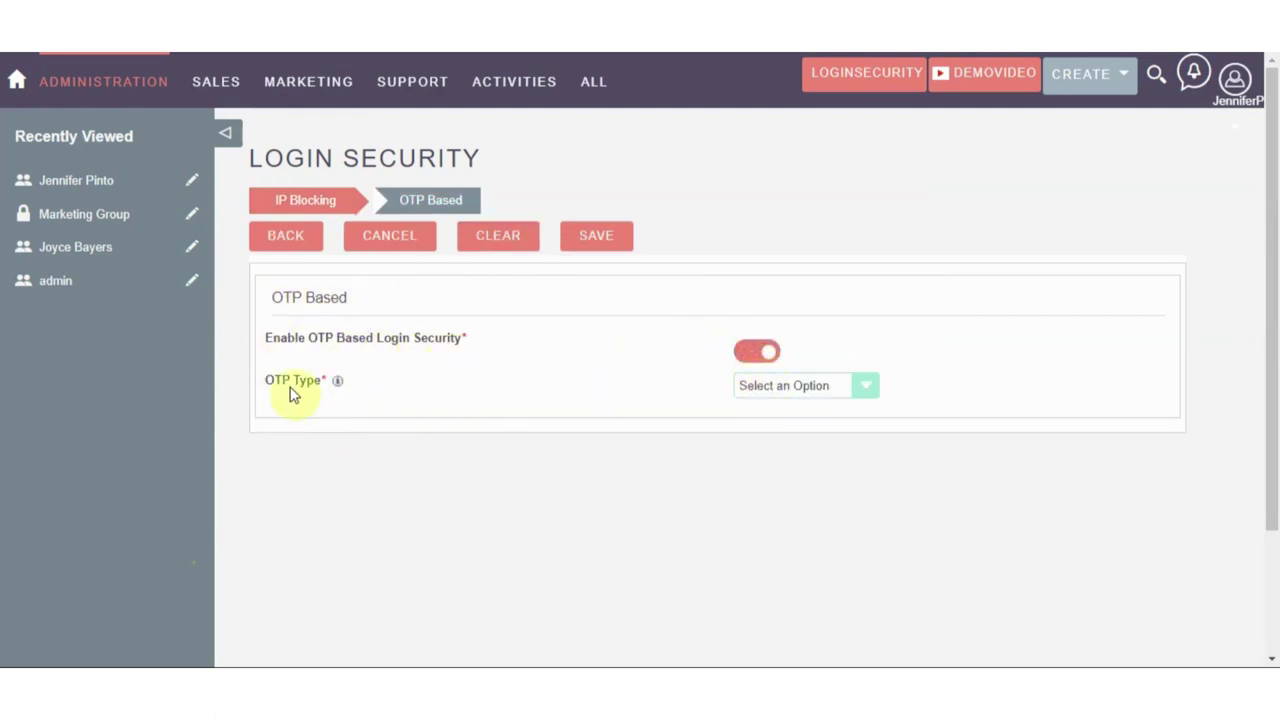
left_click(764, 386)
left_click(764, 420)
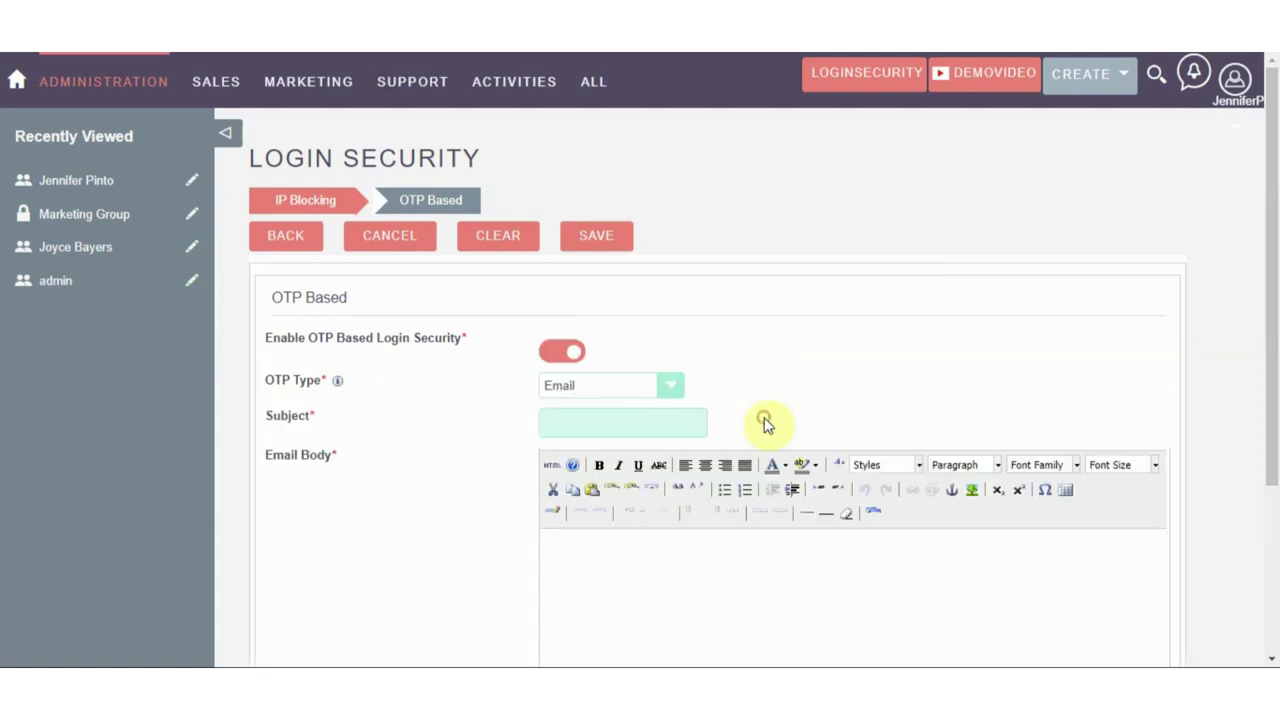
scroll(768, 418, "down", 1)
left_click(560, 335)
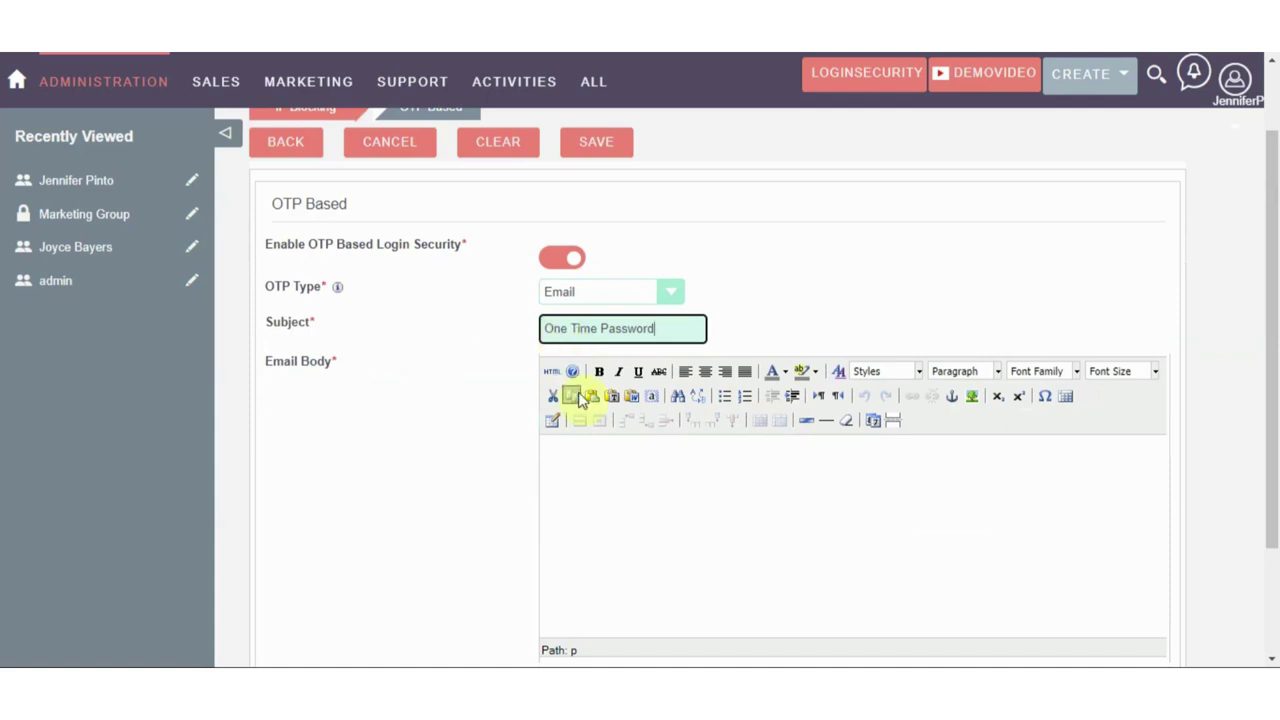
Paste the OTP instruction sentence into the email body and make it bold
scroll(577, 449, "down", 1)
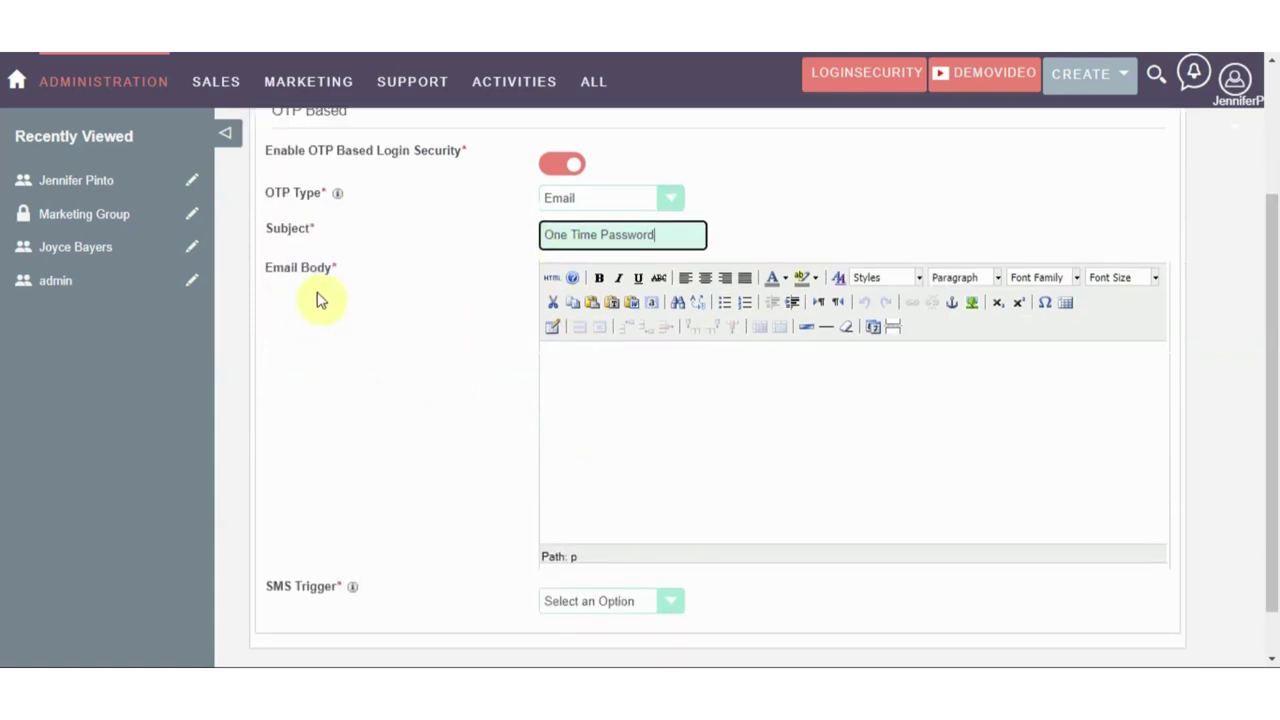
left_click(572, 372)
key("ctrl+v")
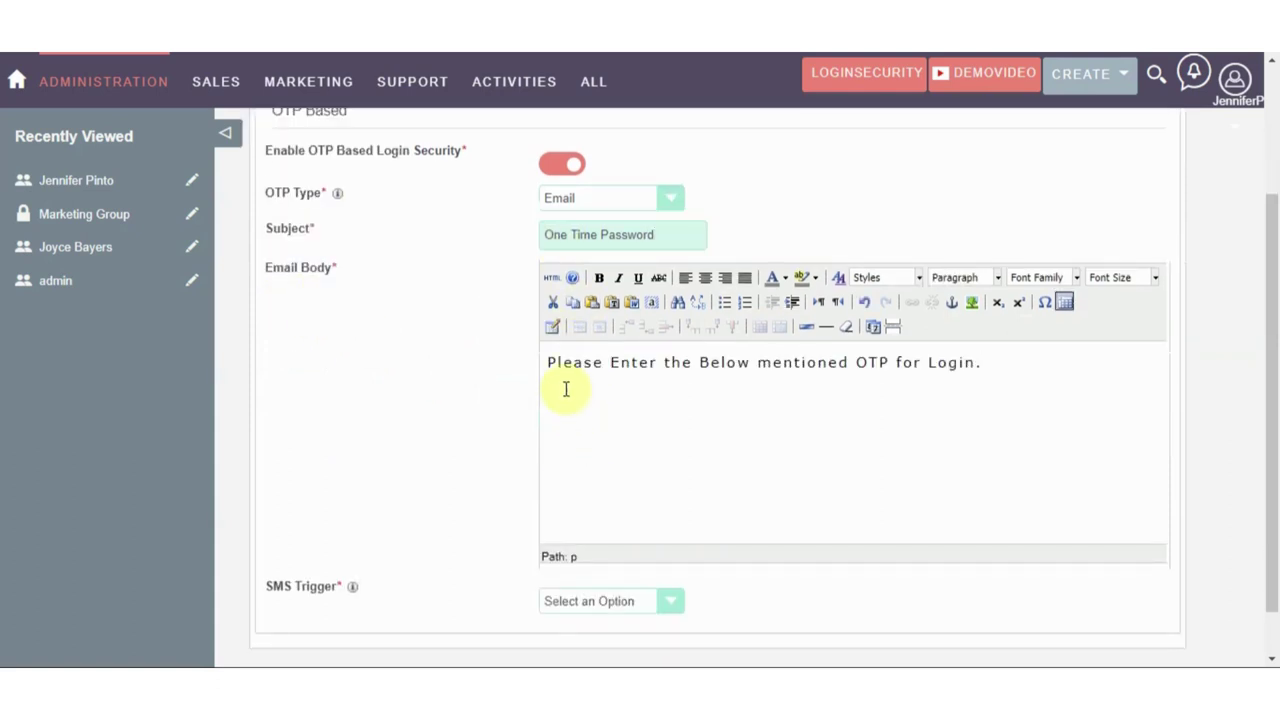
key("ctrl+a")
left_click(597, 279)
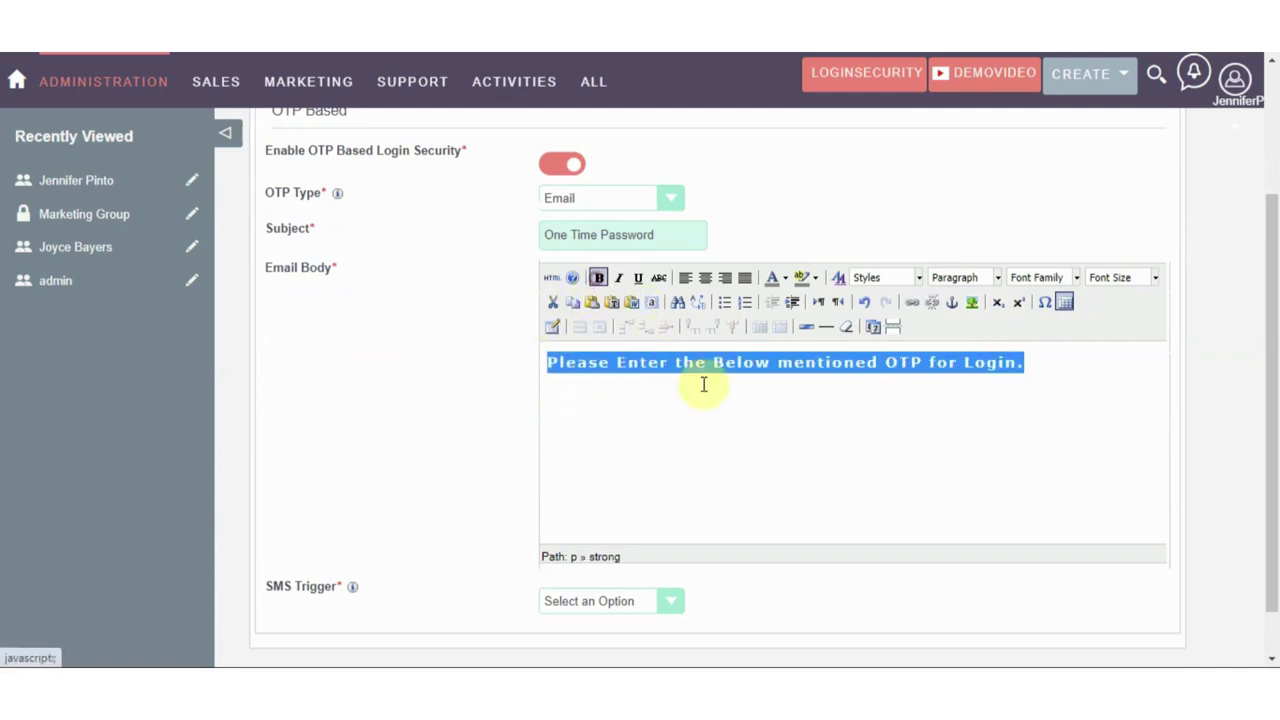
left_click(800, 406)
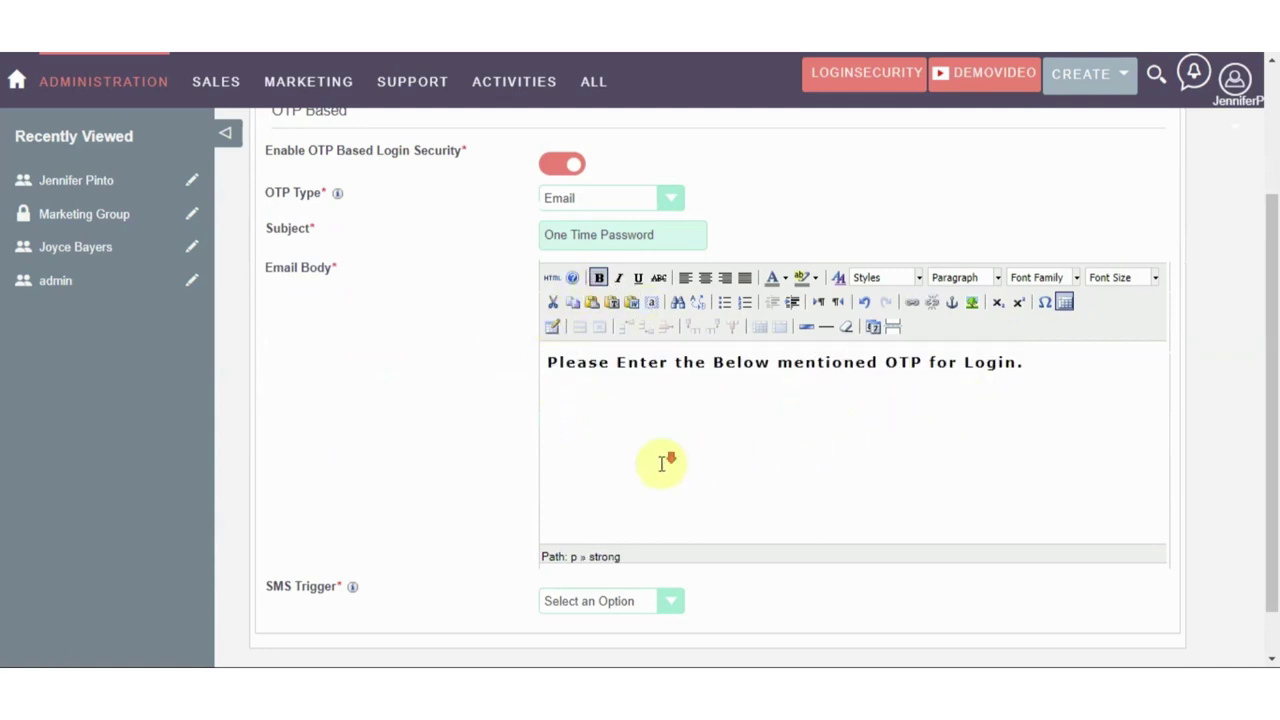
Set SMS Trigger to Minutes and Resend OTP in Minutes to 5 Minutes
scroll(660, 457, "down", 2)
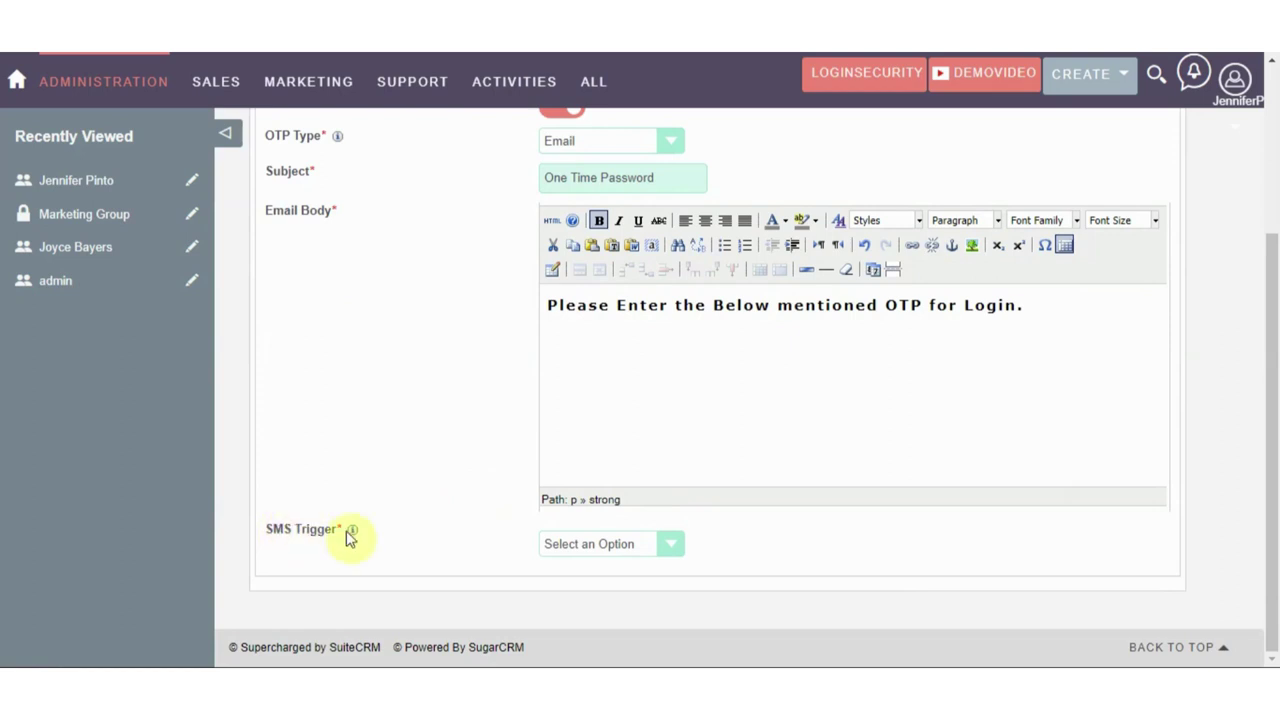
left_click(571, 543)
left_click(587, 588)
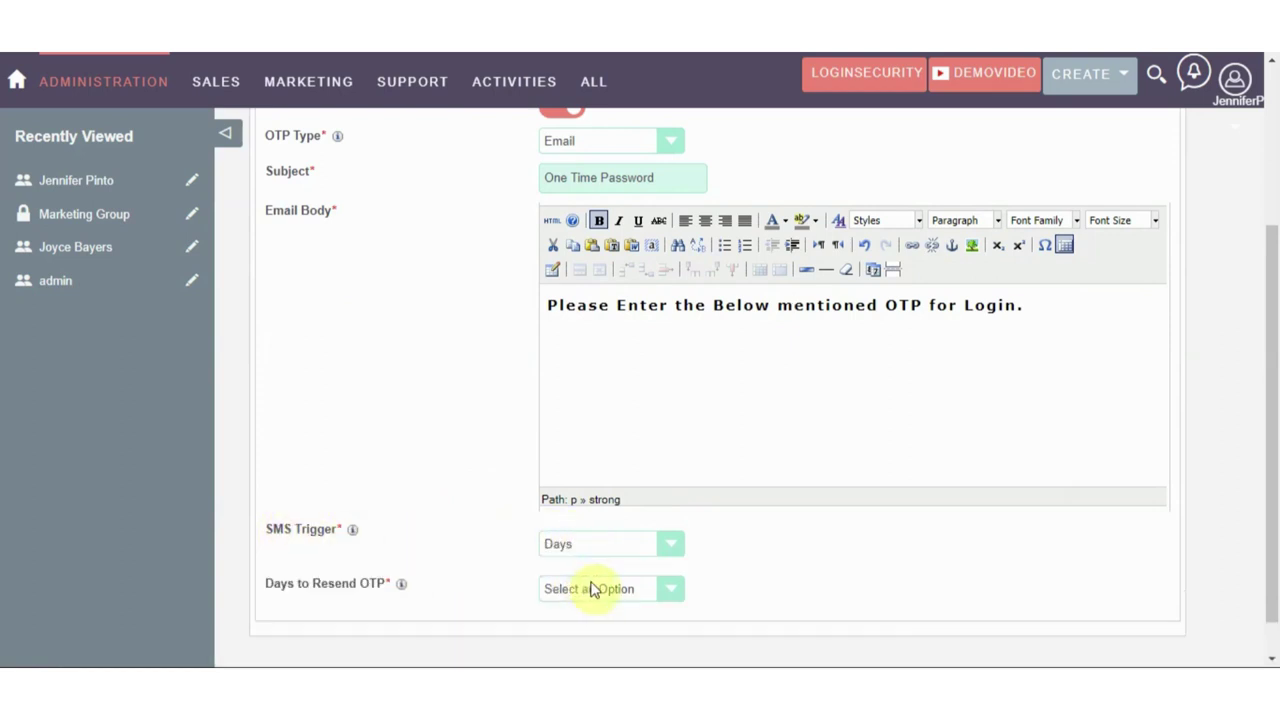
left_click(588, 587)
left_click(586, 546)
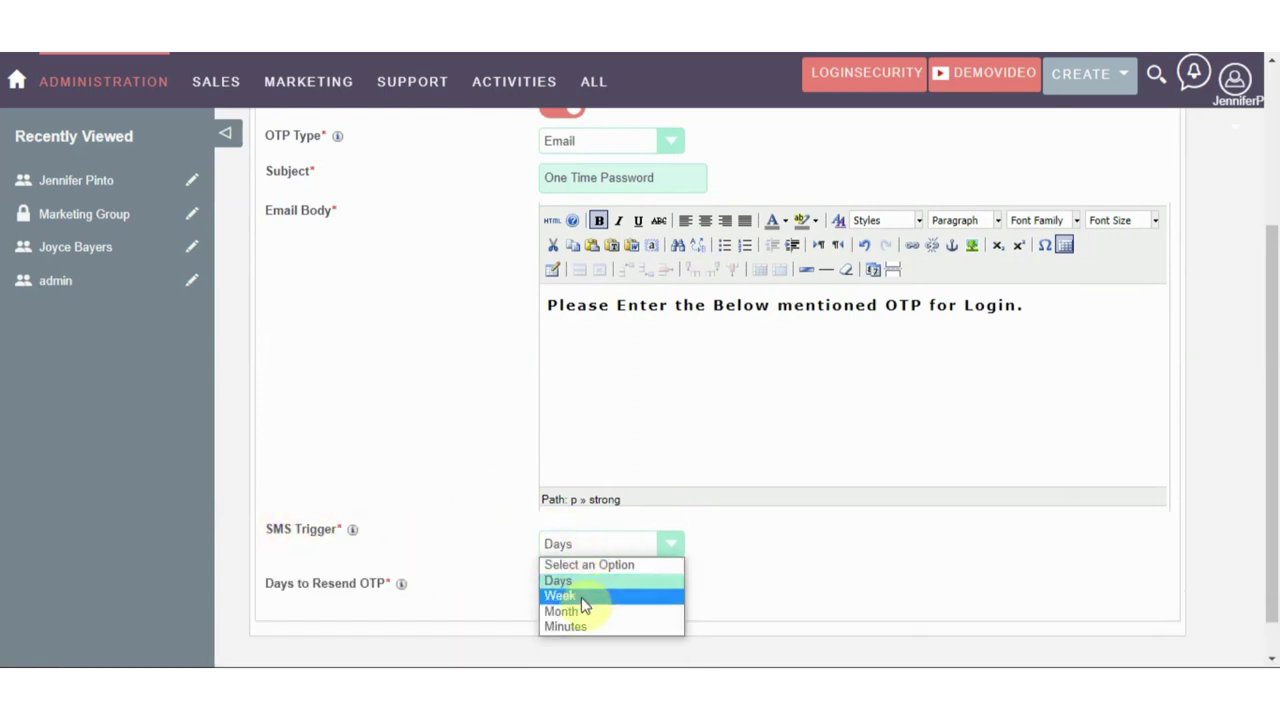
left_click(570, 596)
left_click(580, 545)
left_click(595, 612)
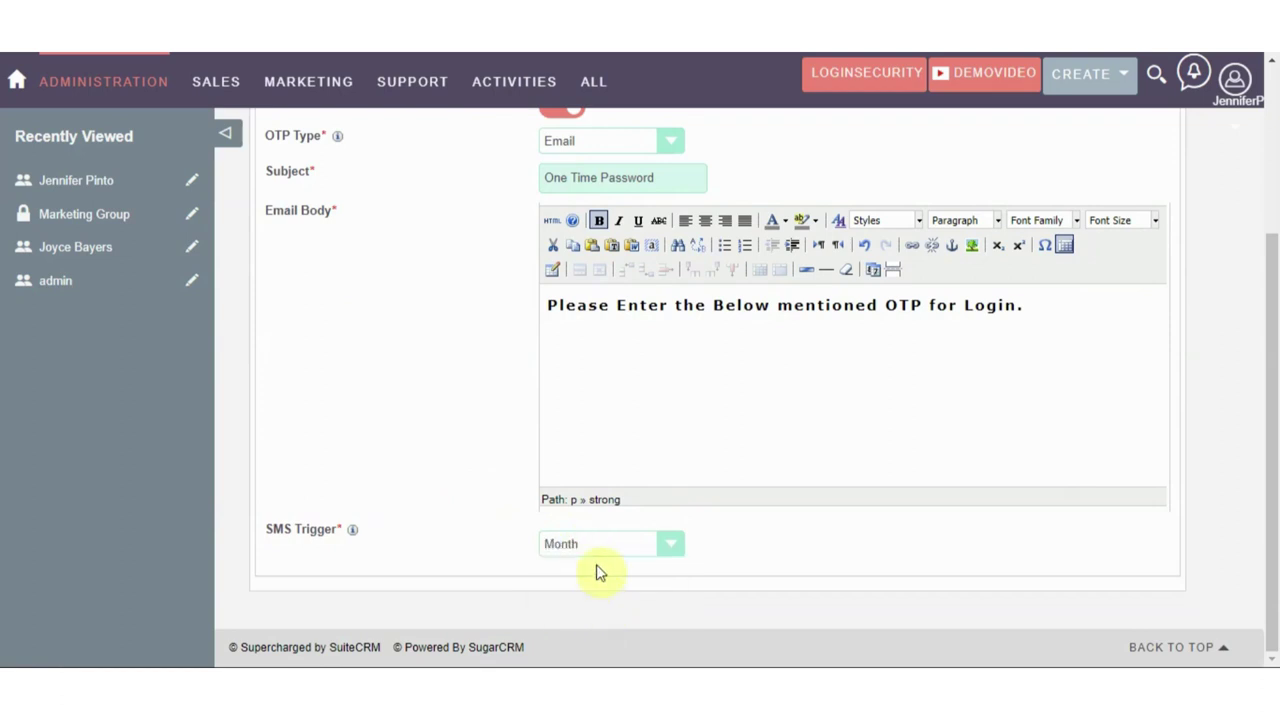
left_click(571, 548)
left_click(583, 626)
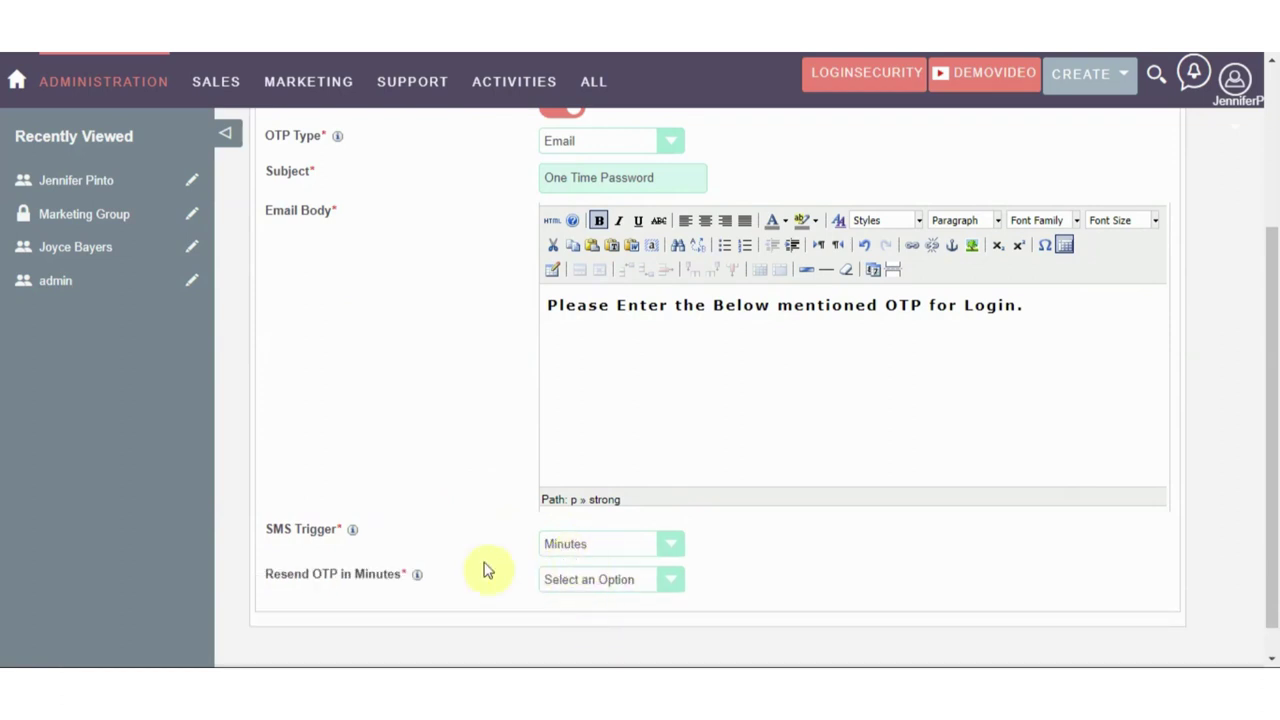
left_click(553, 582)
left_click(576, 527)
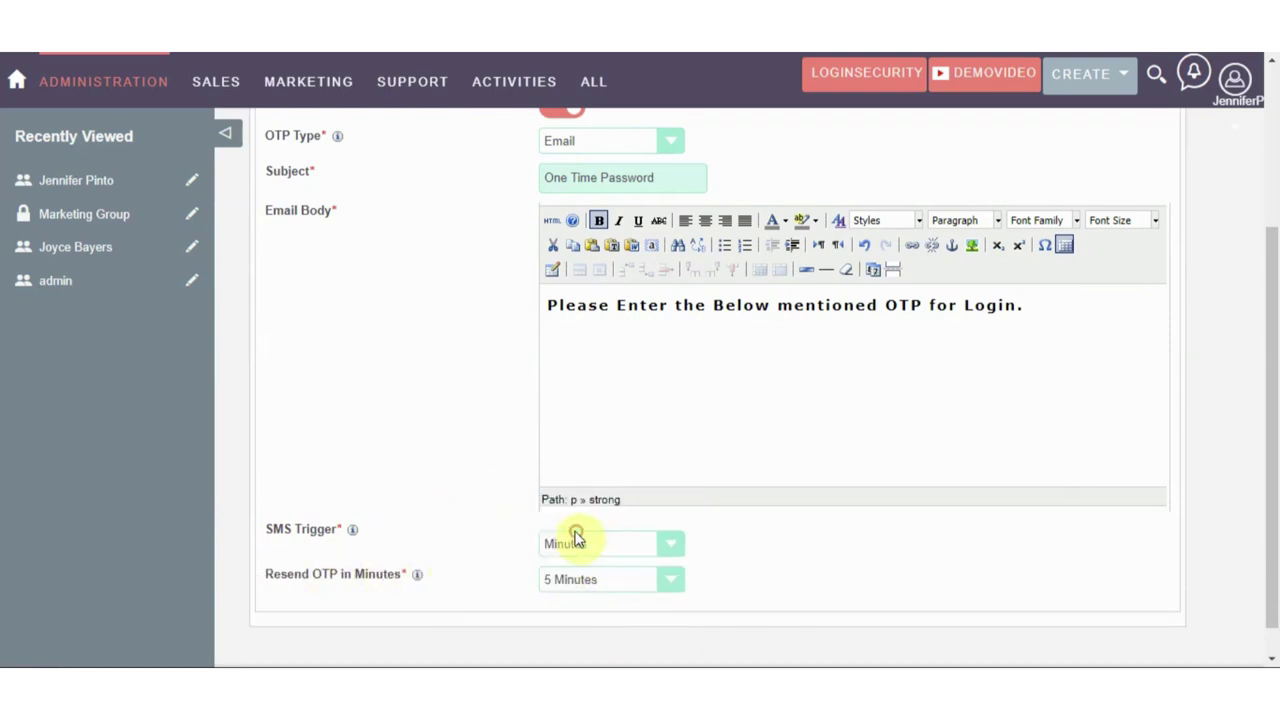
scroll(585, 585, "up", 5)
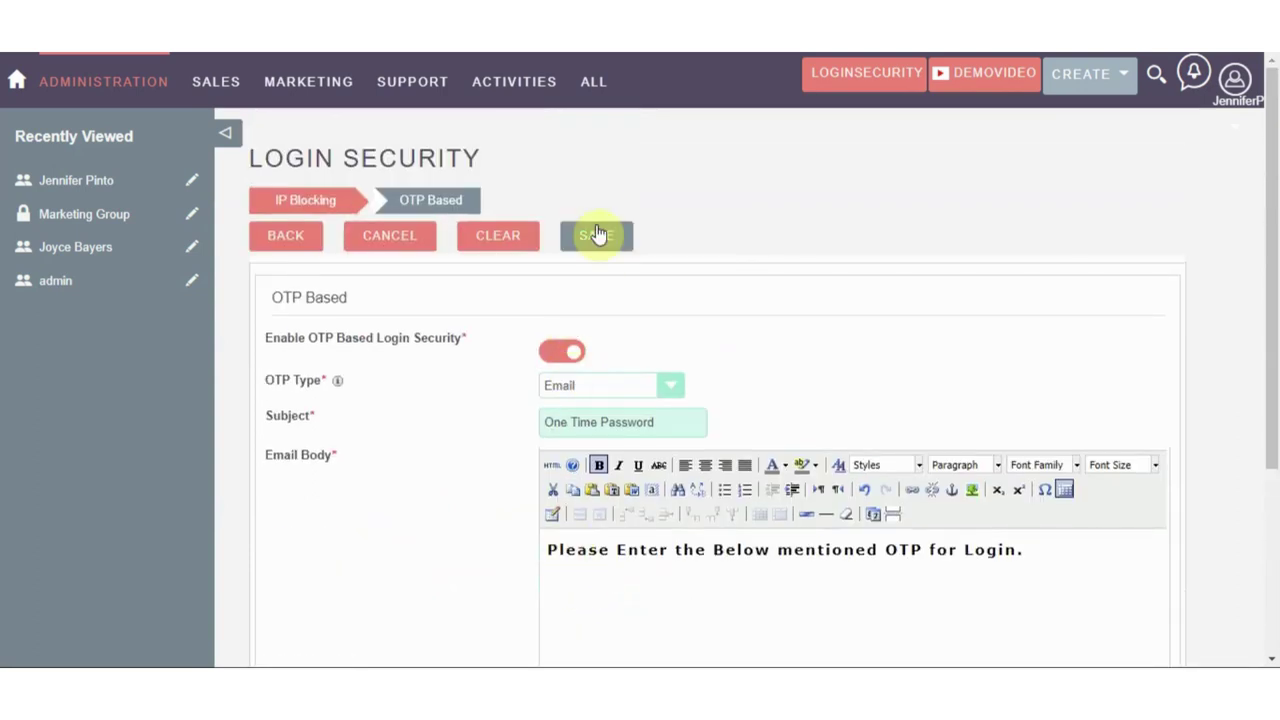
Save the Login Security record, dismiss the confirmation, and go to the login page window
left_click(596, 234)
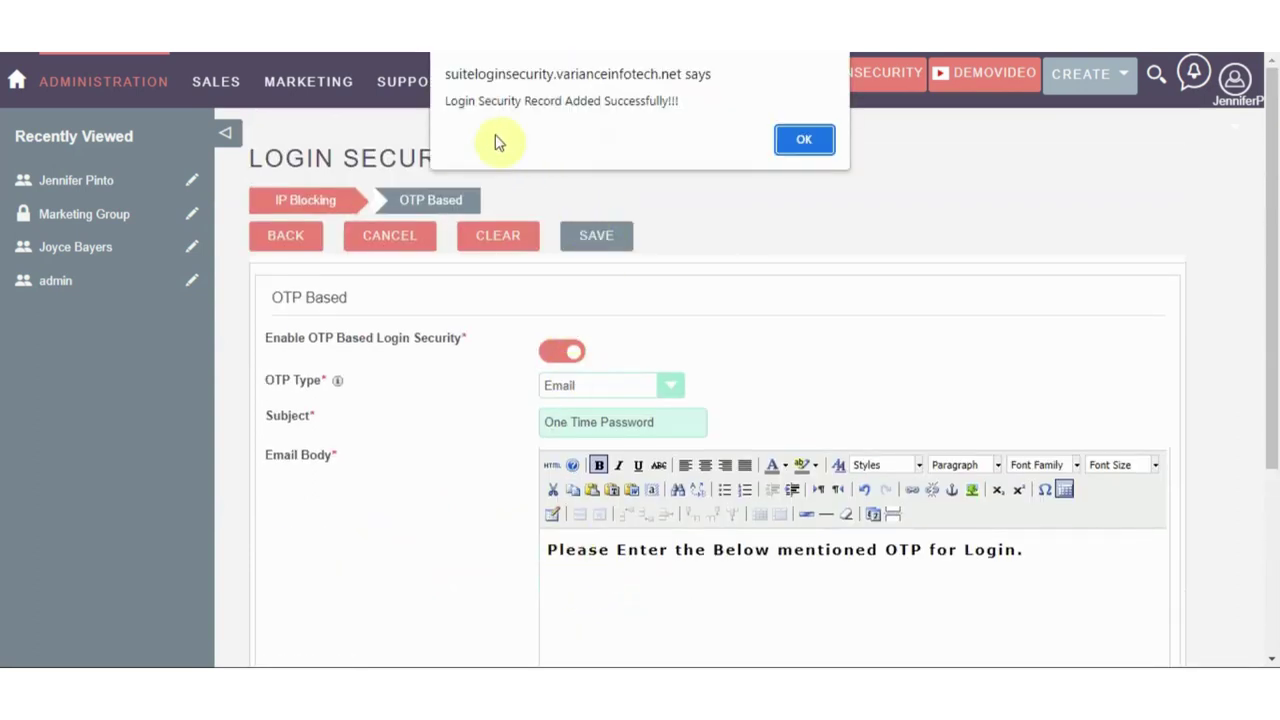
left_click(802, 140)
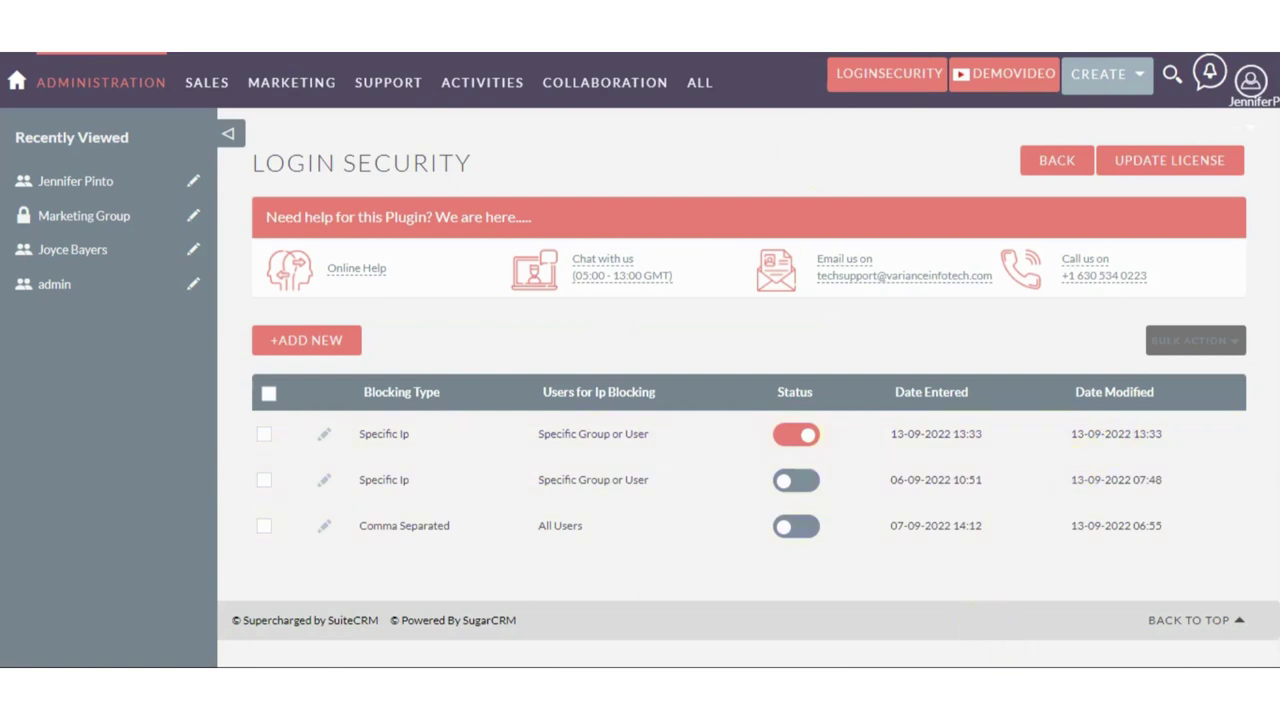
left_click(975, 630)
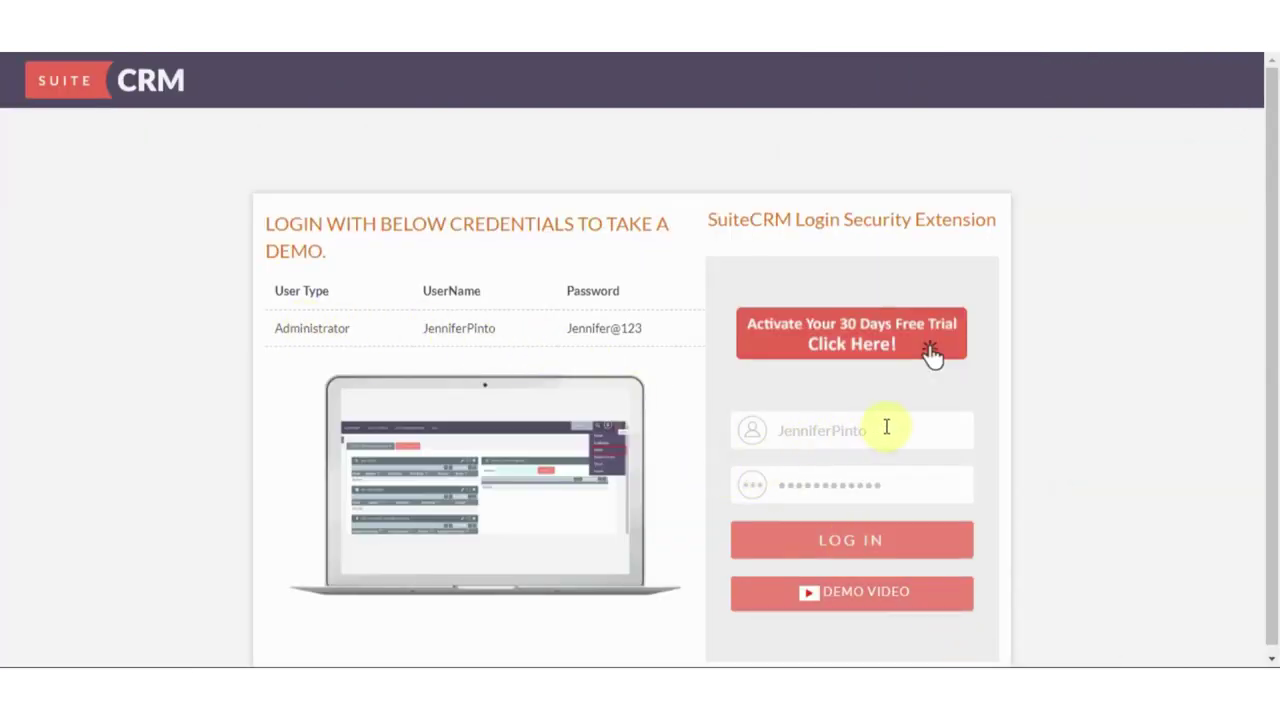
Log in with the second user's username and password to reach the four-digit OTP prompt
left_click_drag(886, 427, 774, 429)
key("BackSpace")
type("Je")
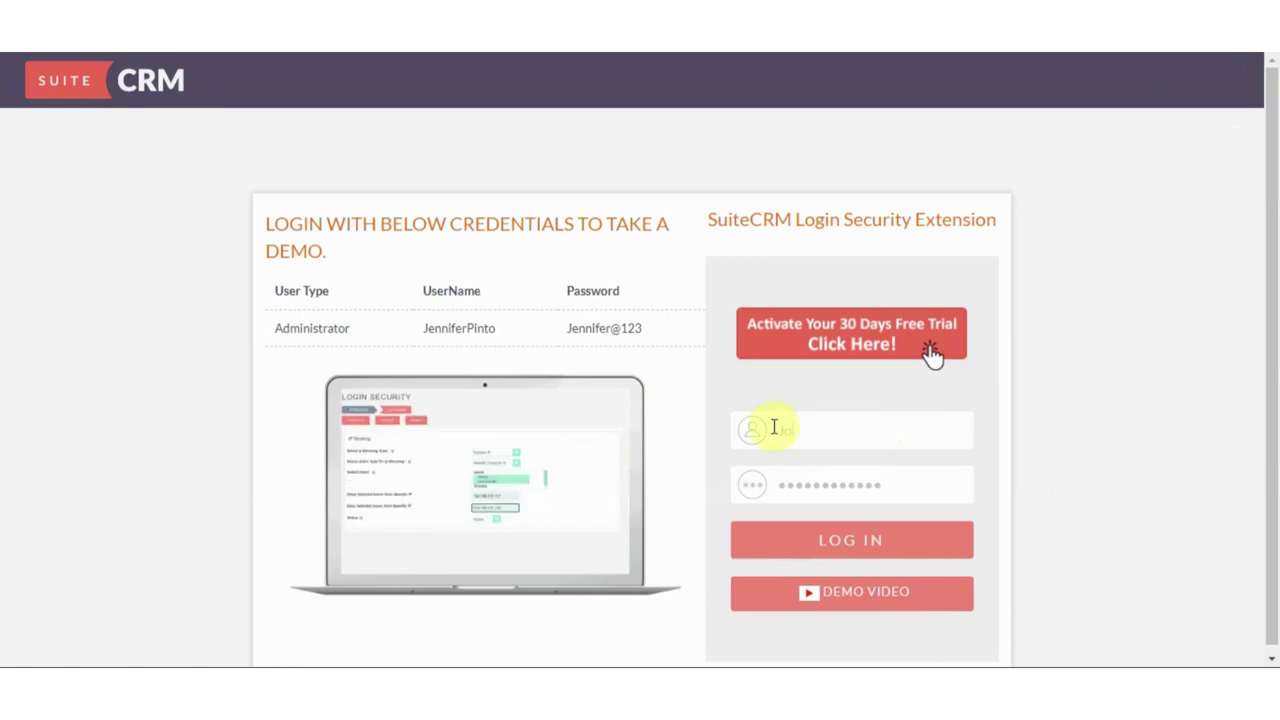
type("yce")
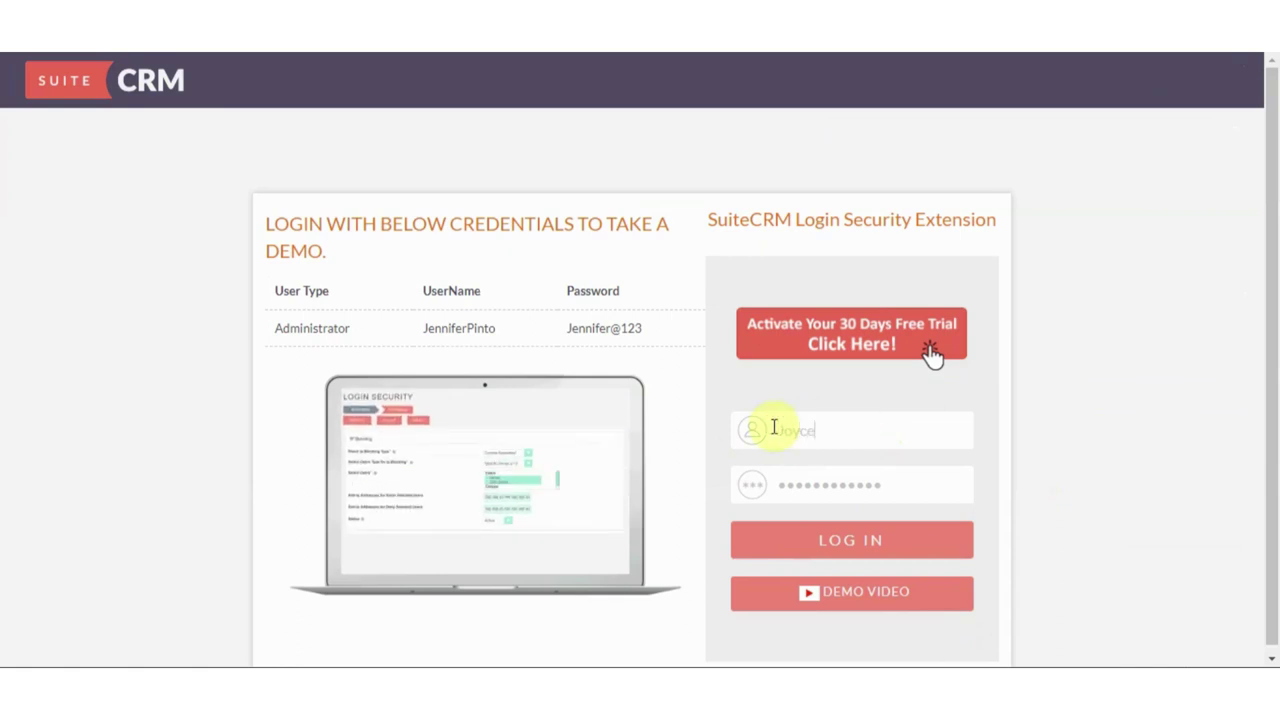
type("bayers")
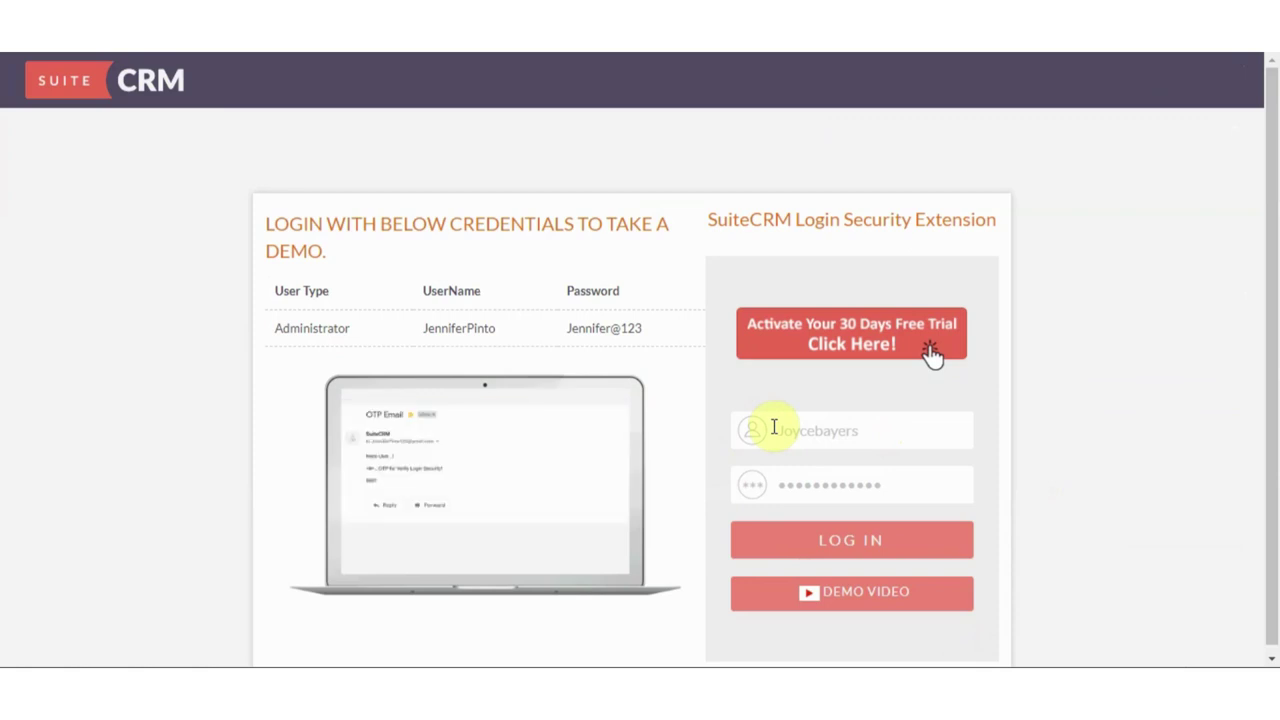
left_click_drag(880, 484, 741, 487)
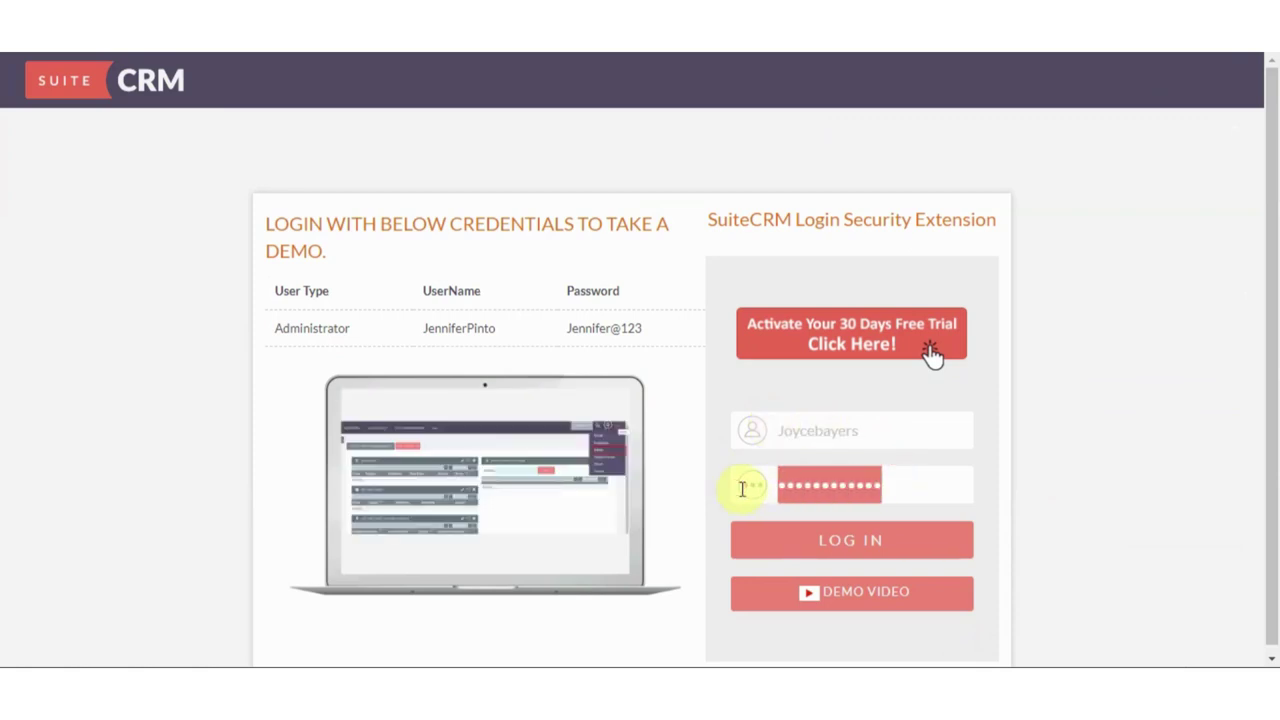
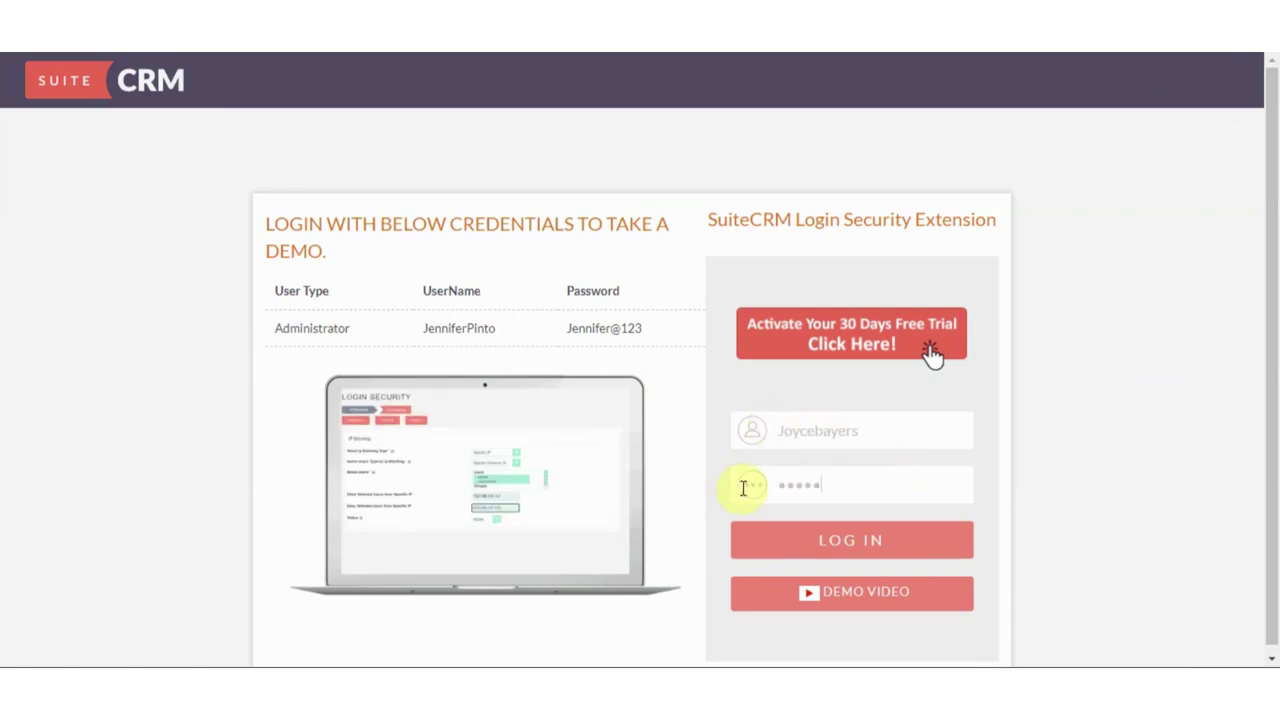
left_click(850, 545)
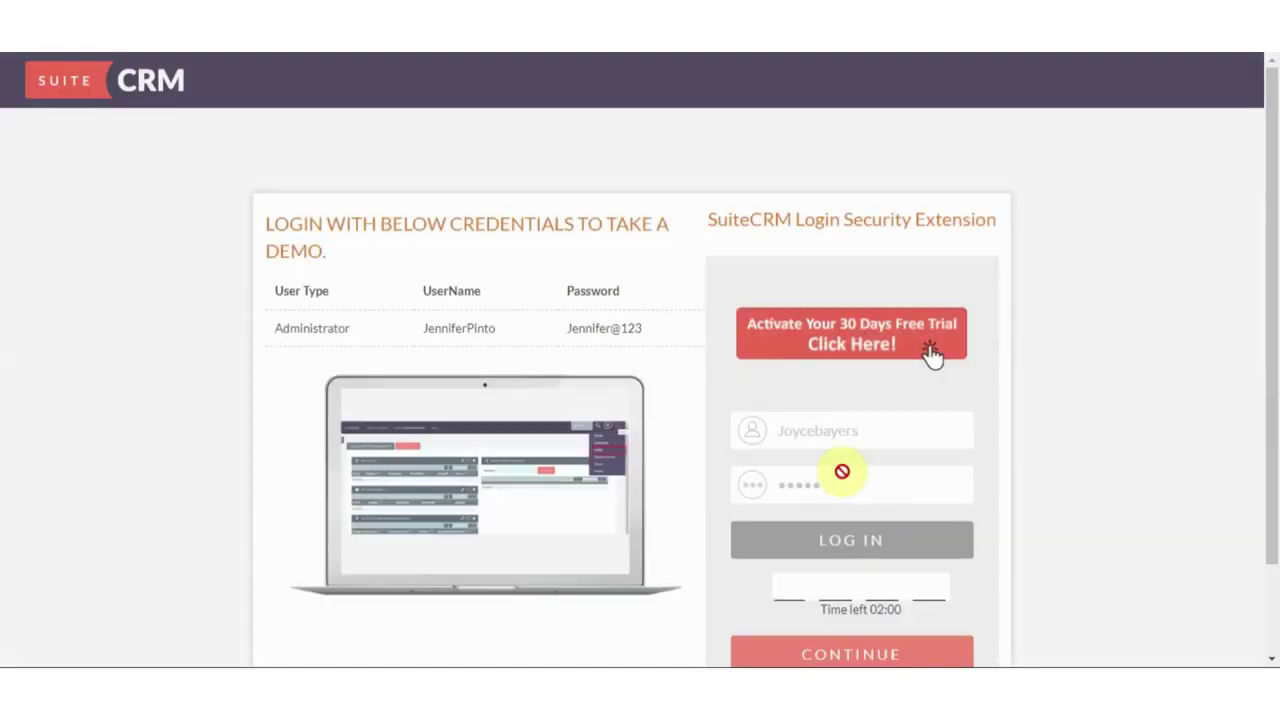
scroll(853, 510, "down", 2)
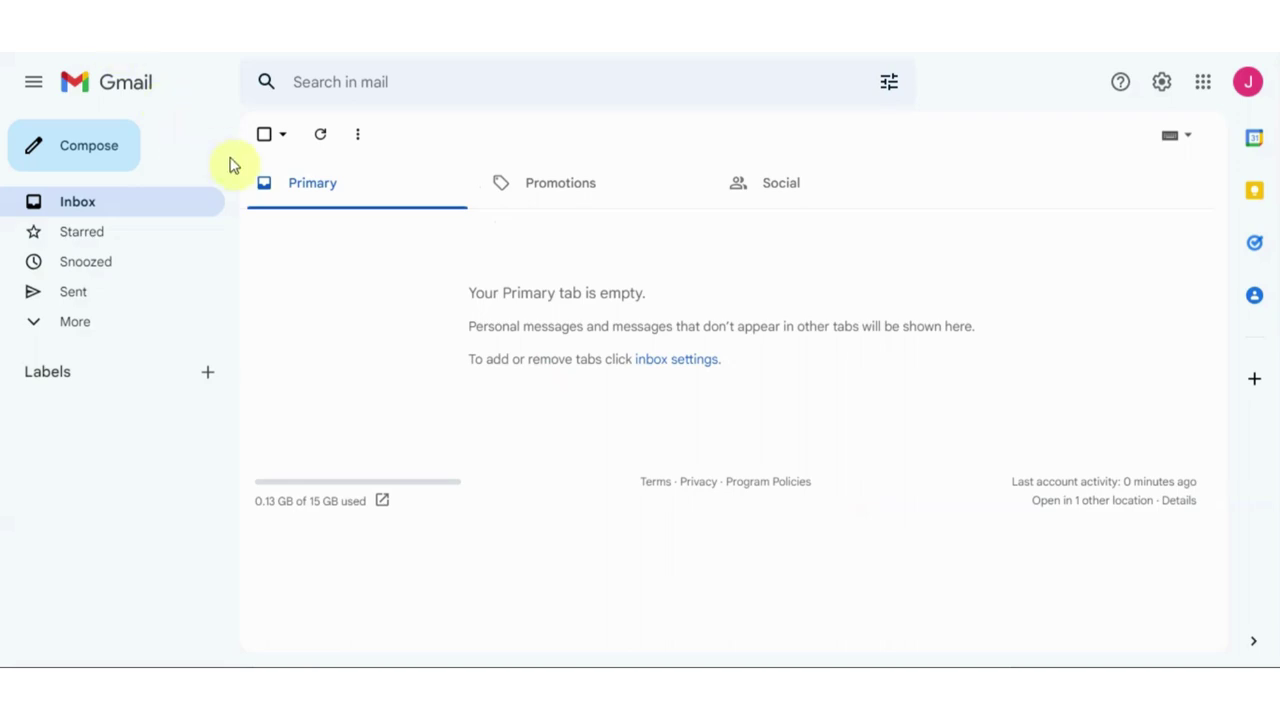
Refresh Gmail, read the code in the 'One Time Password' email, and return to SuiteCRM
left_click(320, 134)
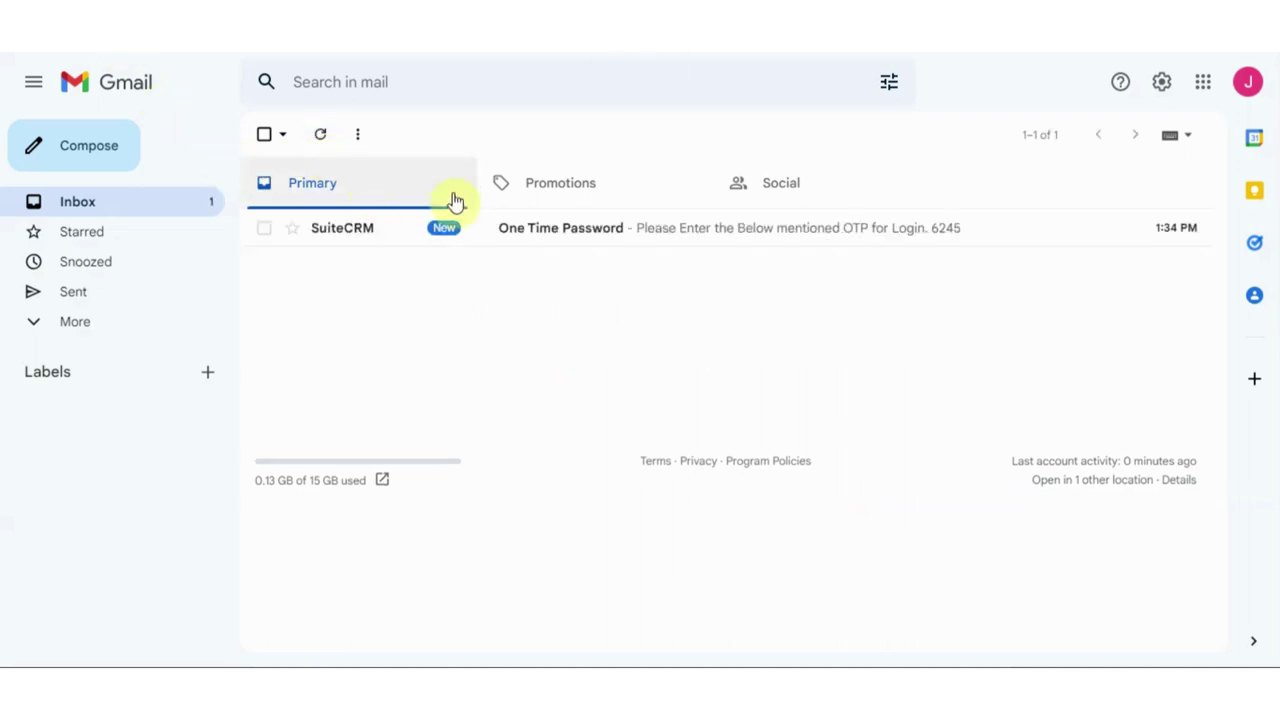
left_click(1247, 82)
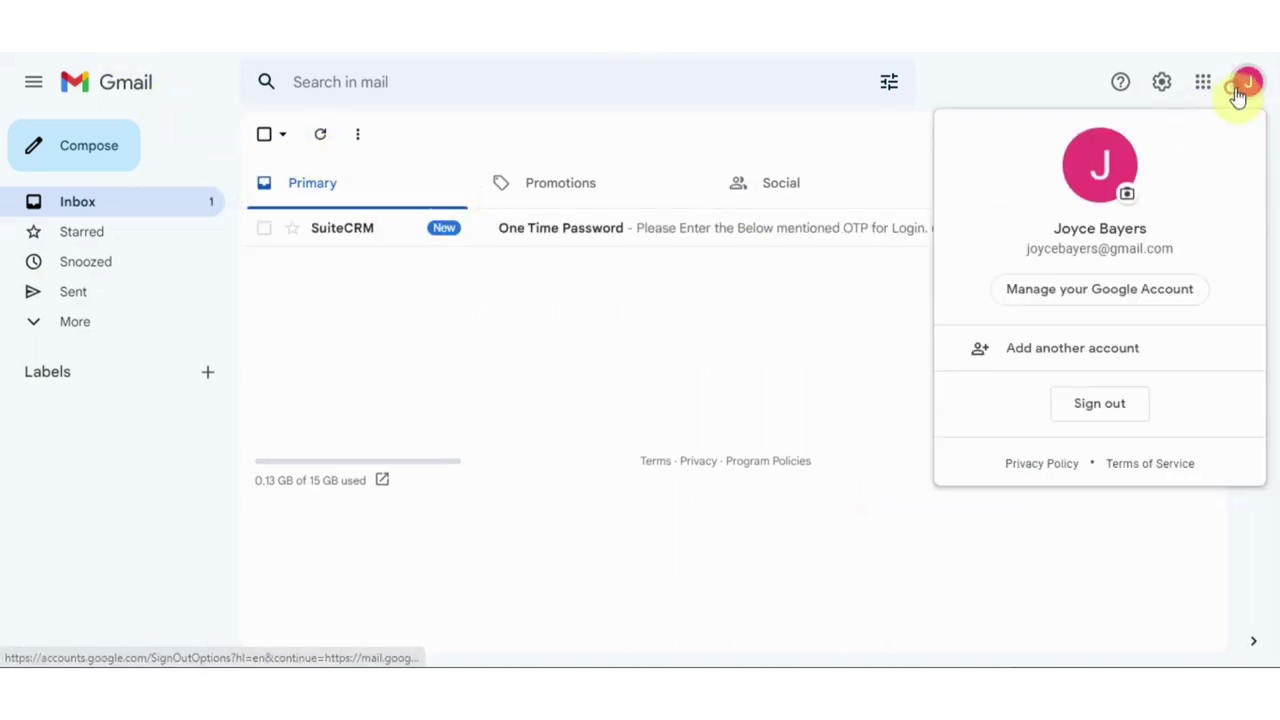
left_click(856, 285)
left_click(694, 230)
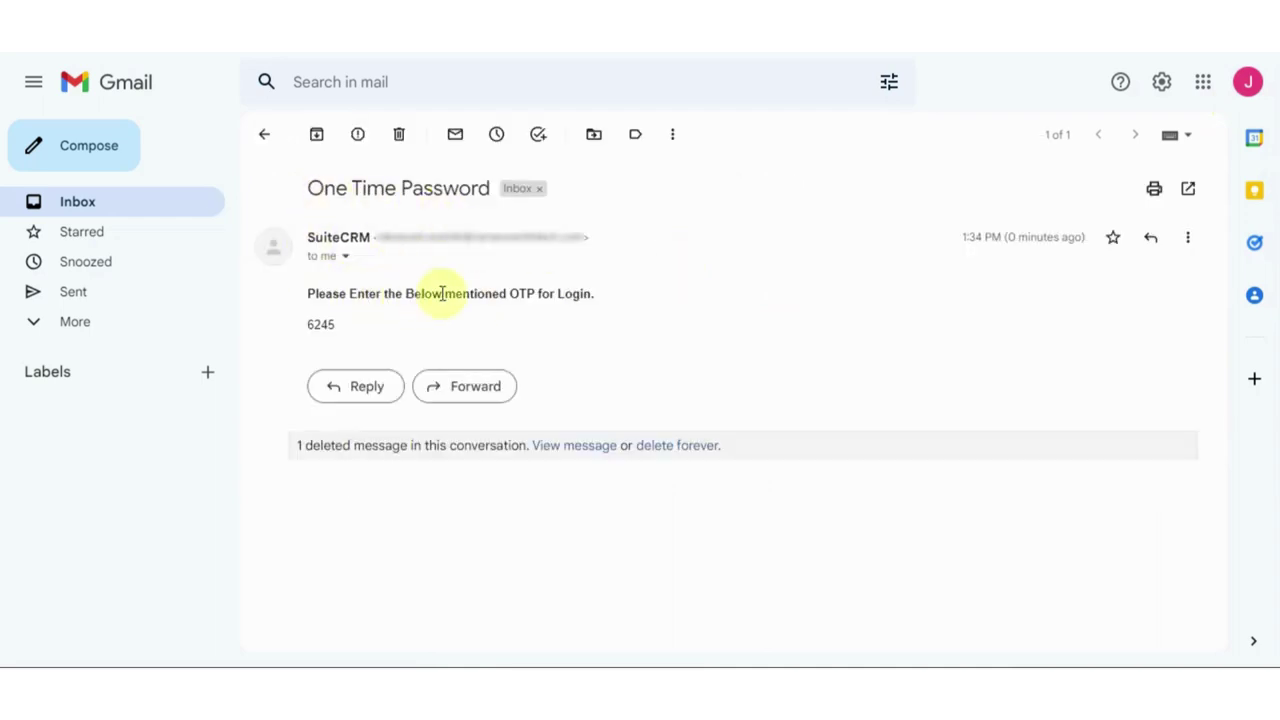
left_click(500, 55)
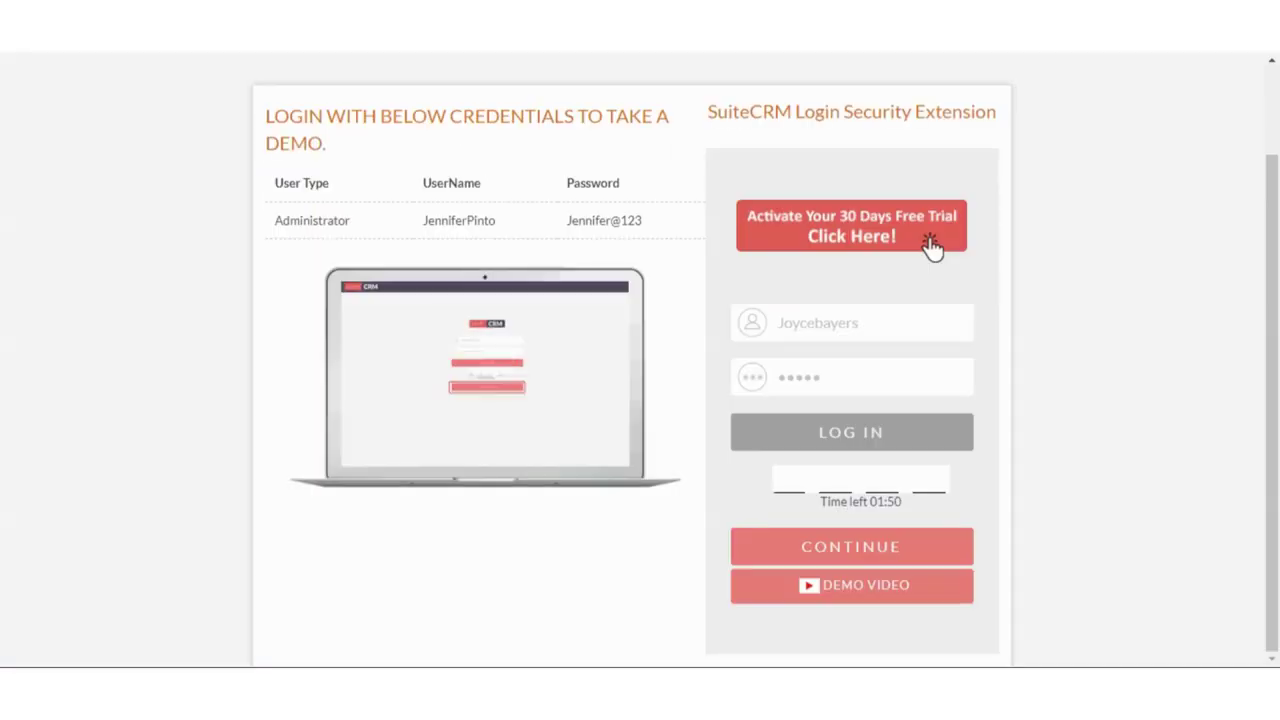
Enter the emailed four-digit code, finish logging in, and switch to the admin's Login Security window
left_click(790, 475)
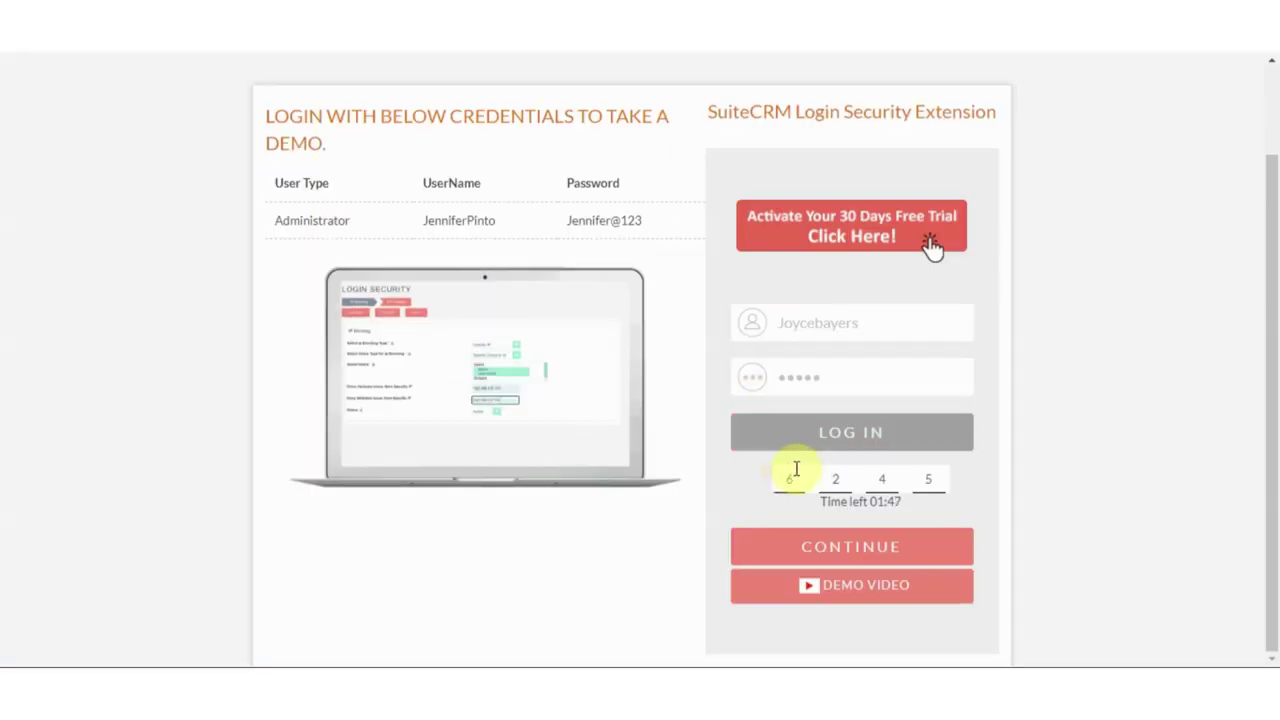
left_click(868, 546)
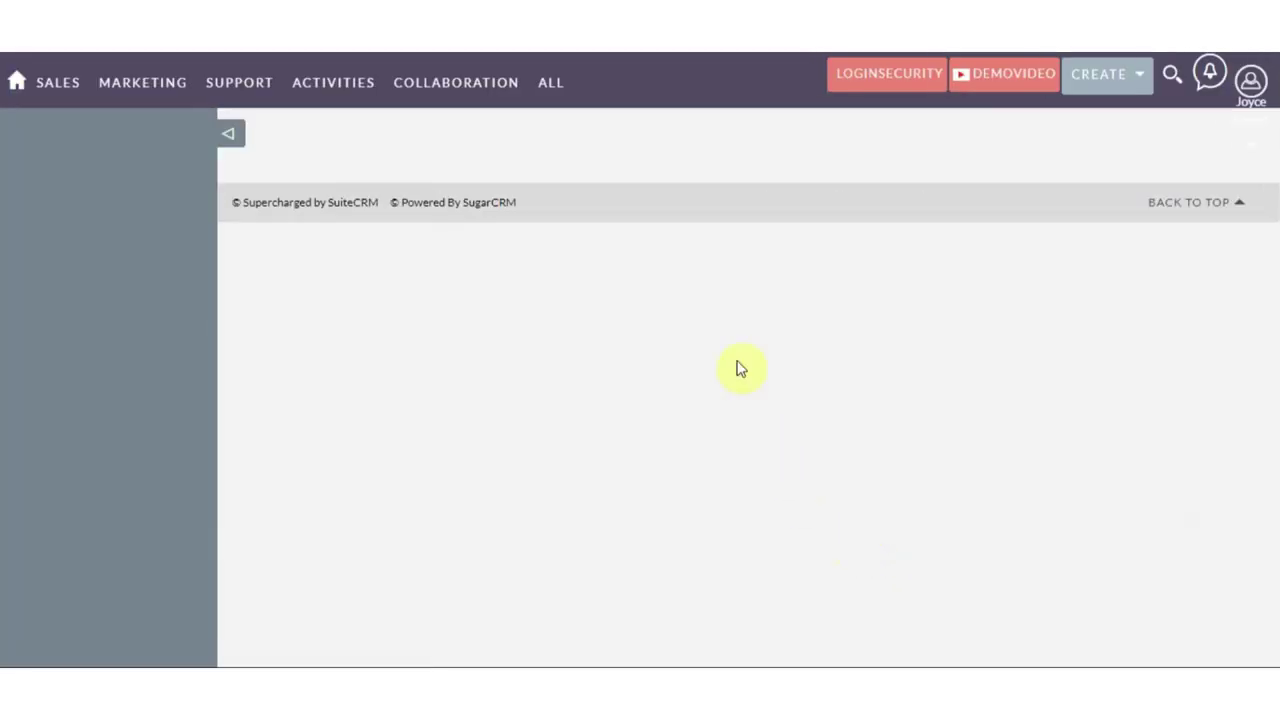
left_click(1250, 82)
key("alt+Tab")
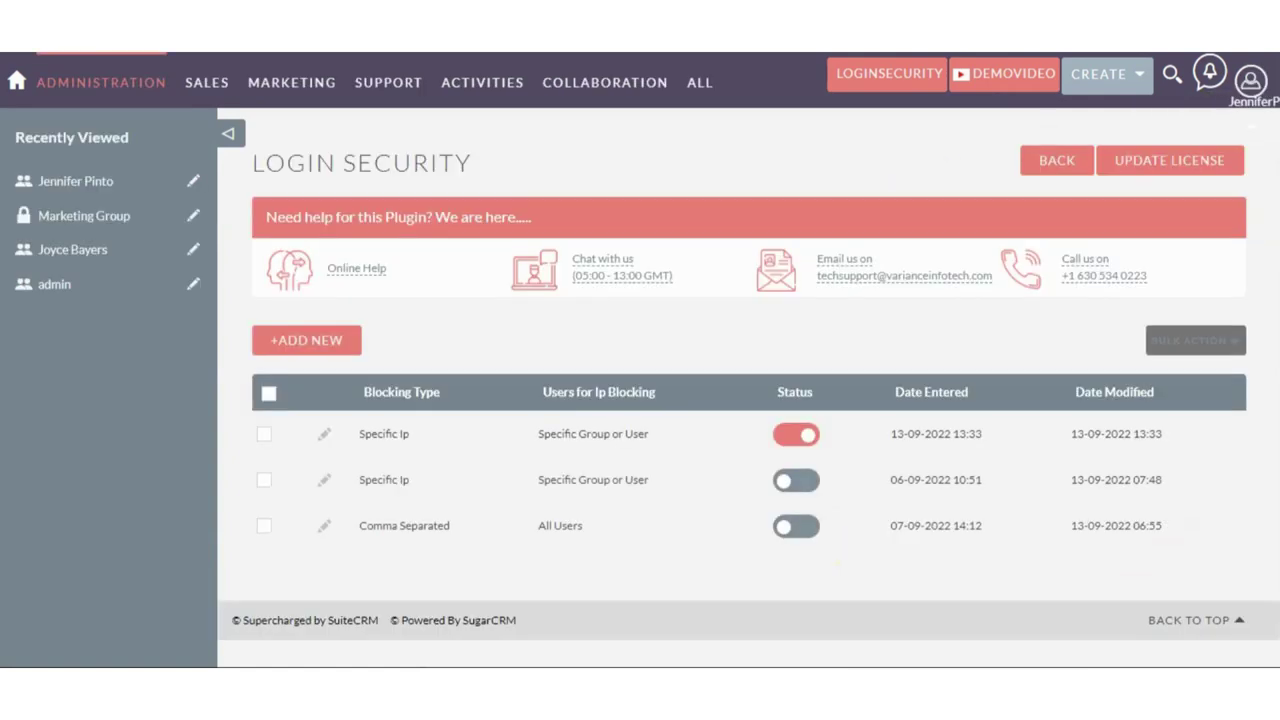
Review the first Specific IP record's IP Blocking and OTP settings
left_click(326, 432)
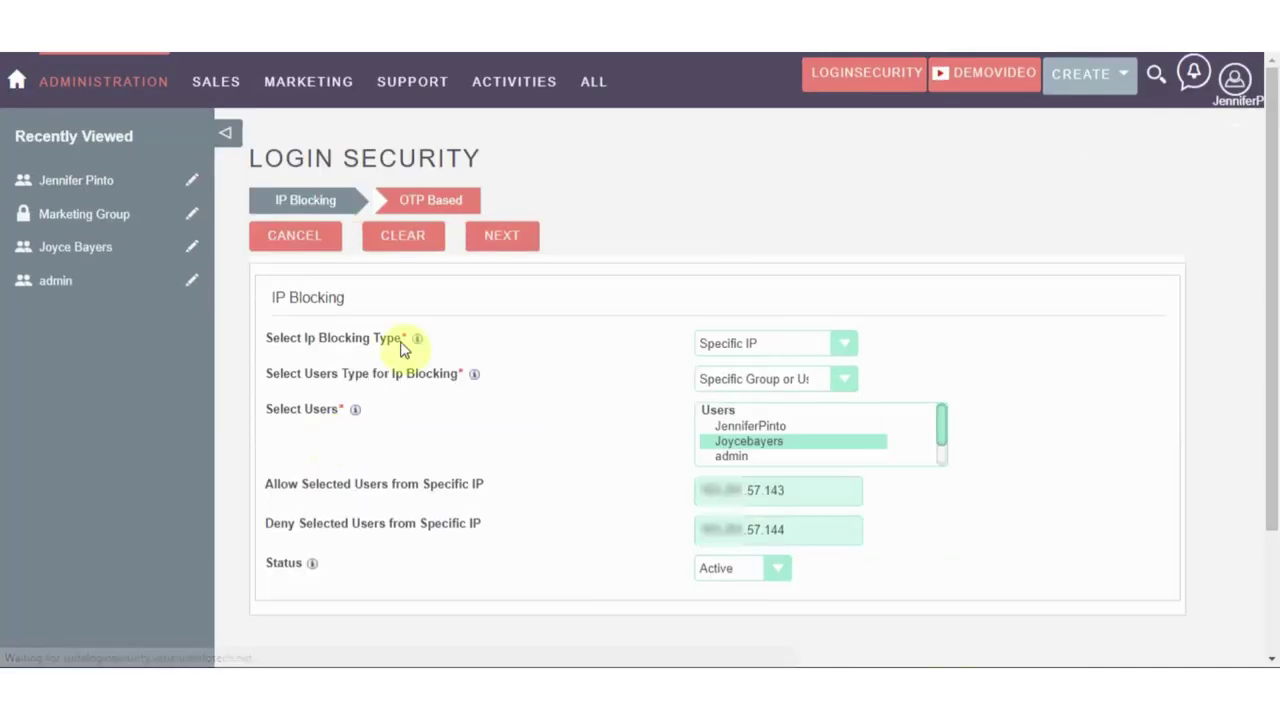
left_click(500, 238)
scroll(578, 345, "down", 3)
scroll(578, 345, "down", 1)
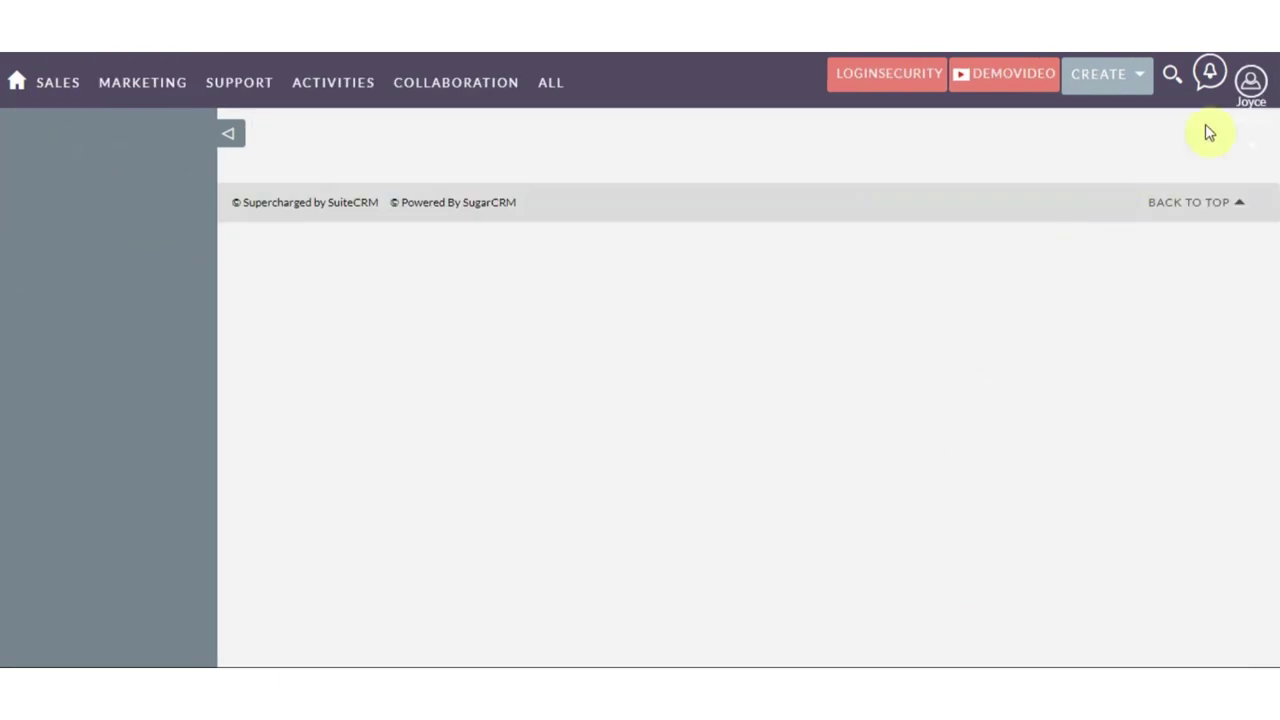
Log out, sign back in with the second user's username and password, and reopen the account menu
left_click(1250, 80)
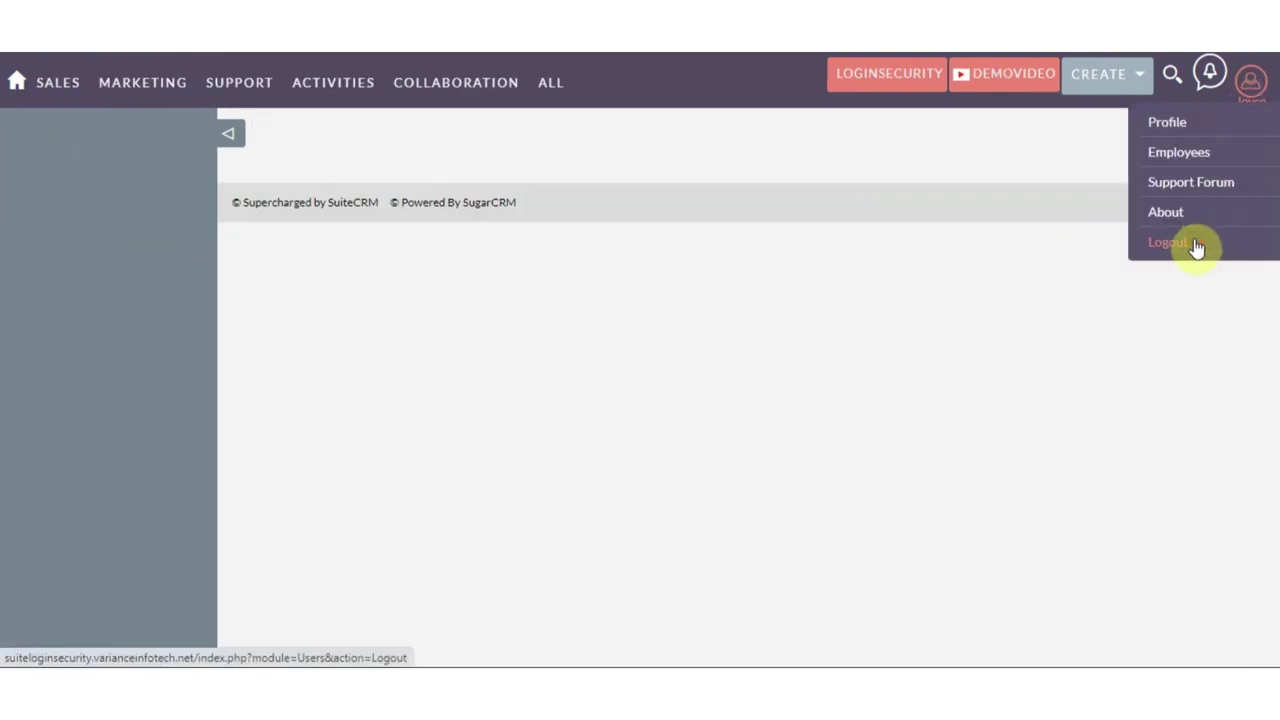
left_click(1195, 244)
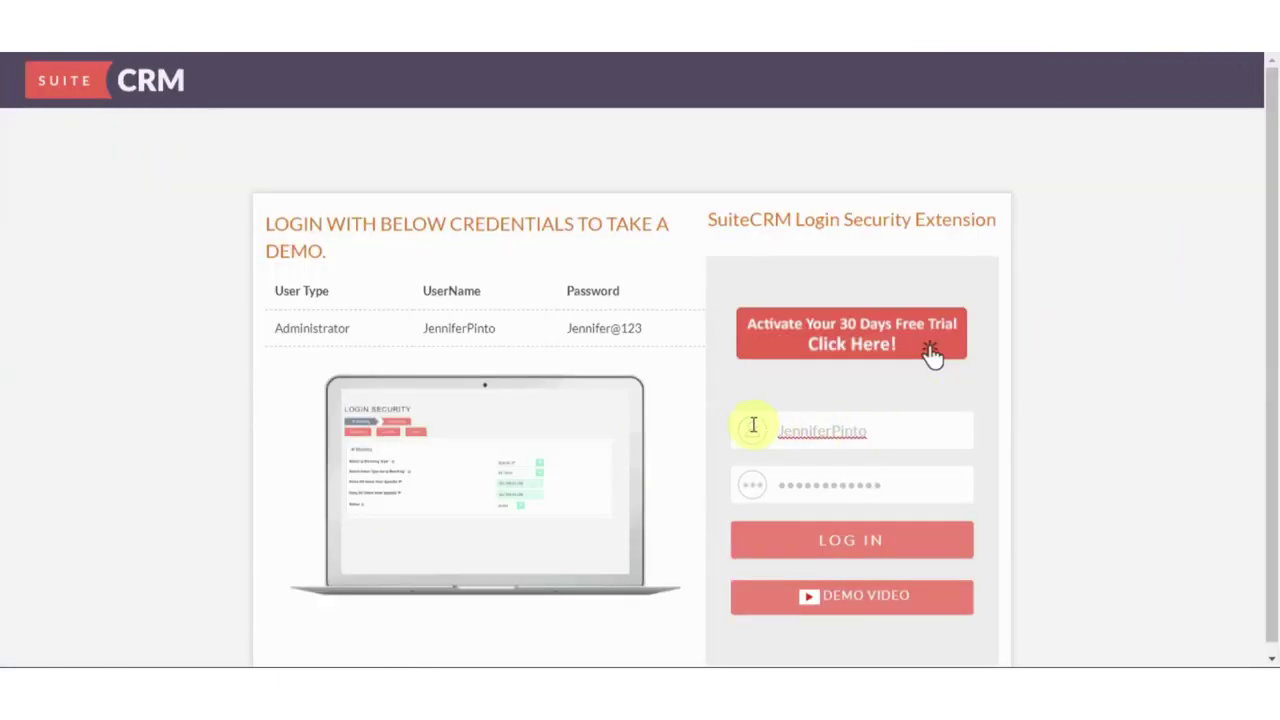
left_click_drag(753, 425, 886, 434)
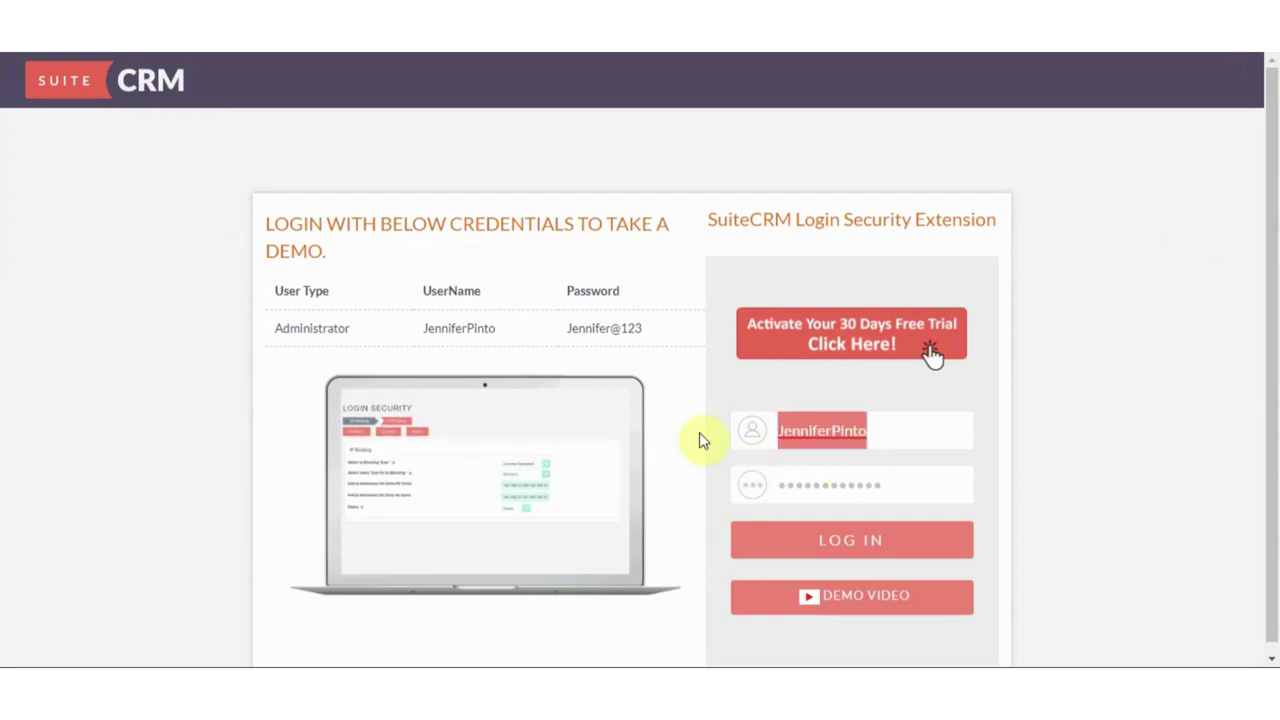
type("Jo")
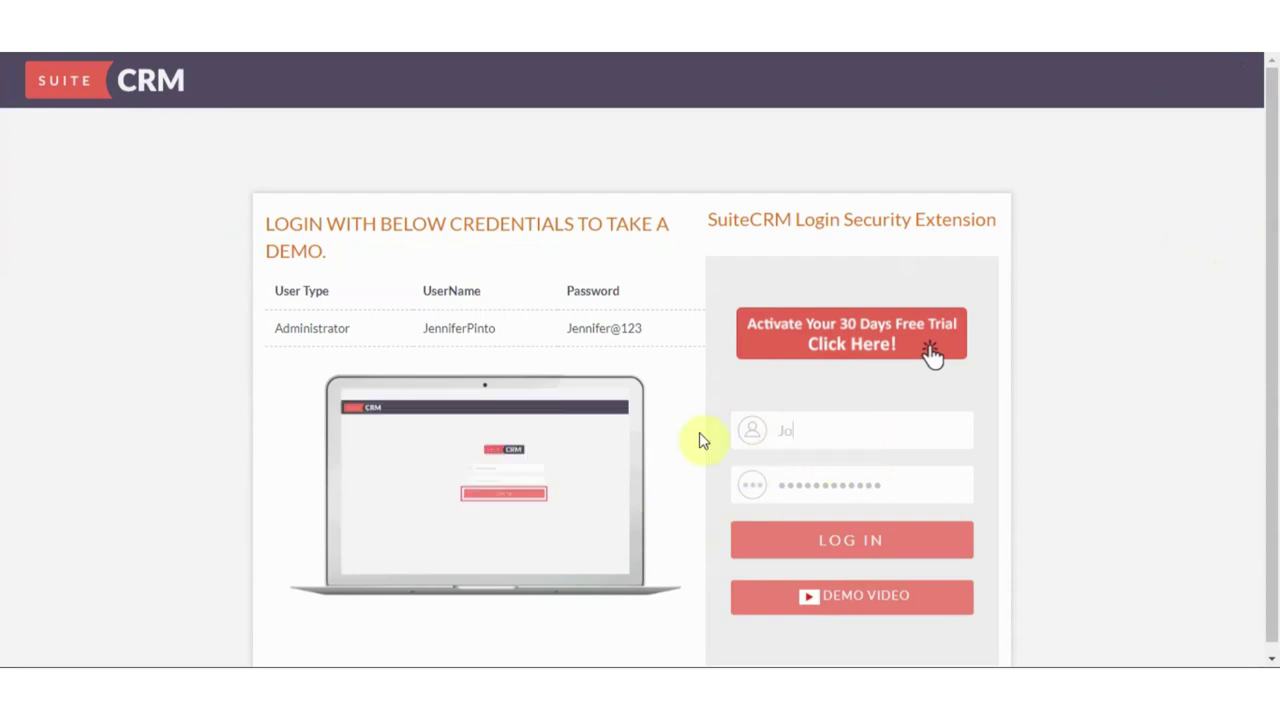
type("ycebayers")
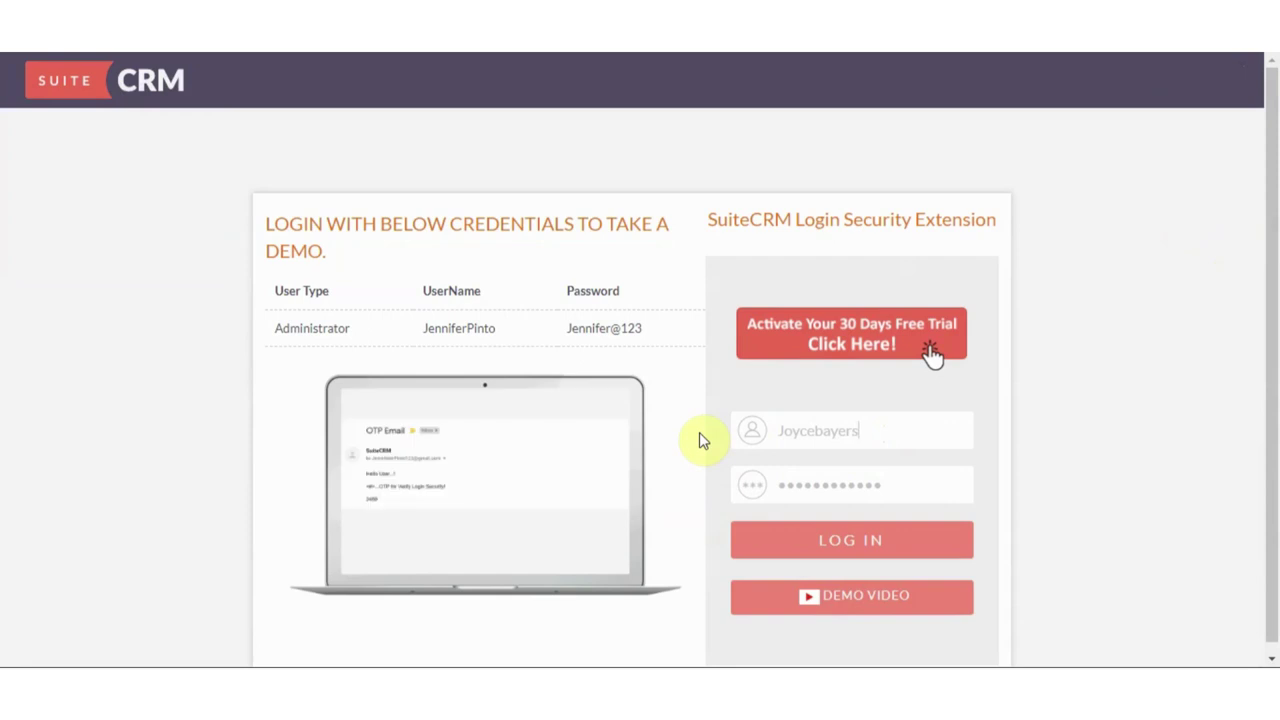
left_click_drag(886, 486, 770, 487)
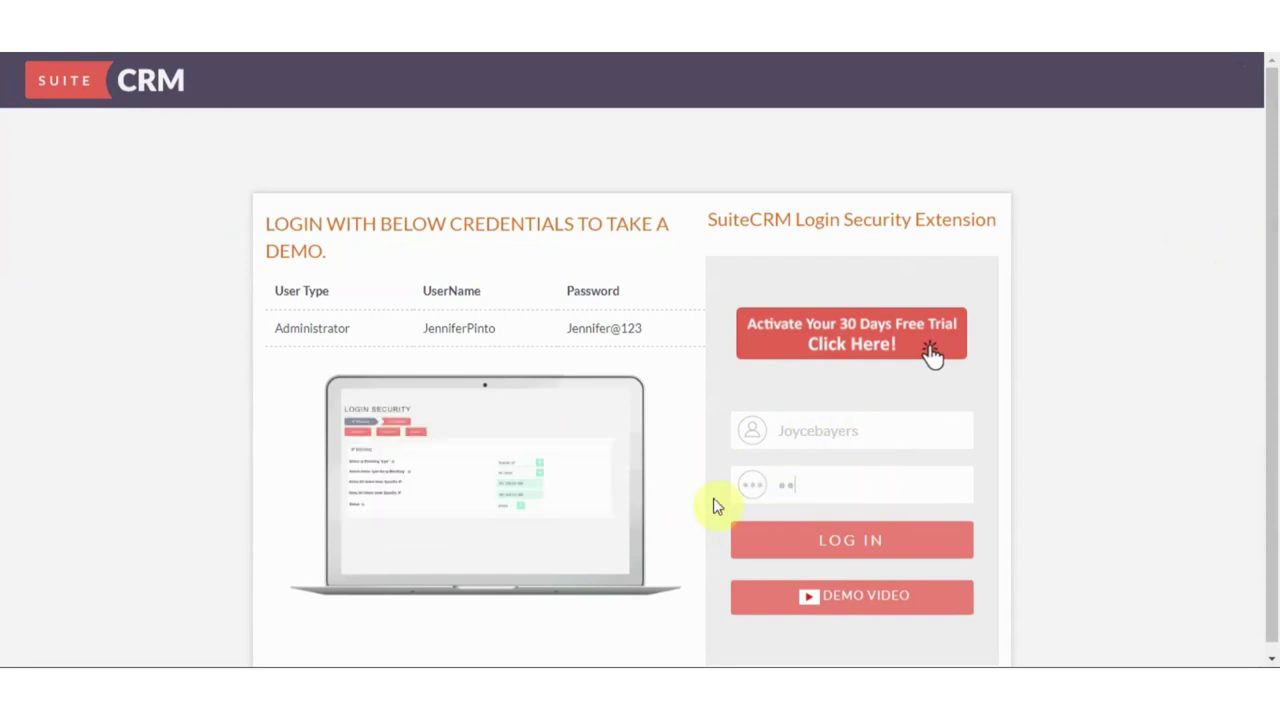
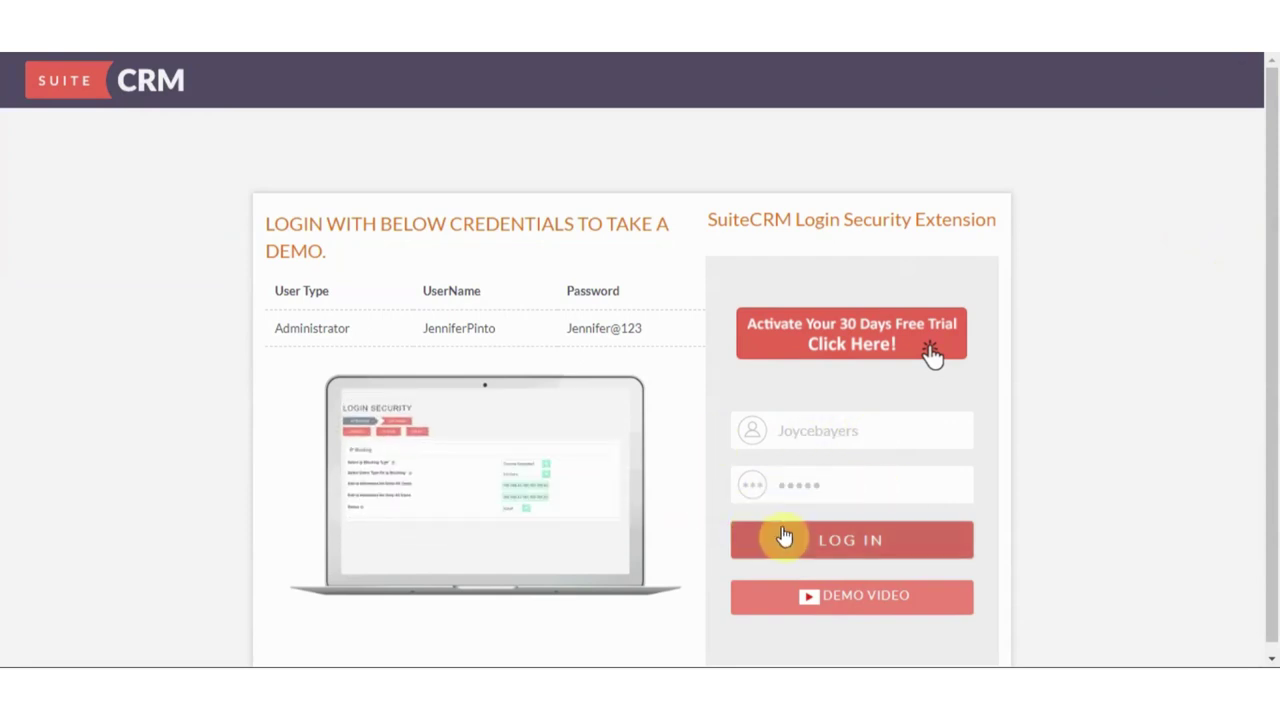
left_click(784, 537)
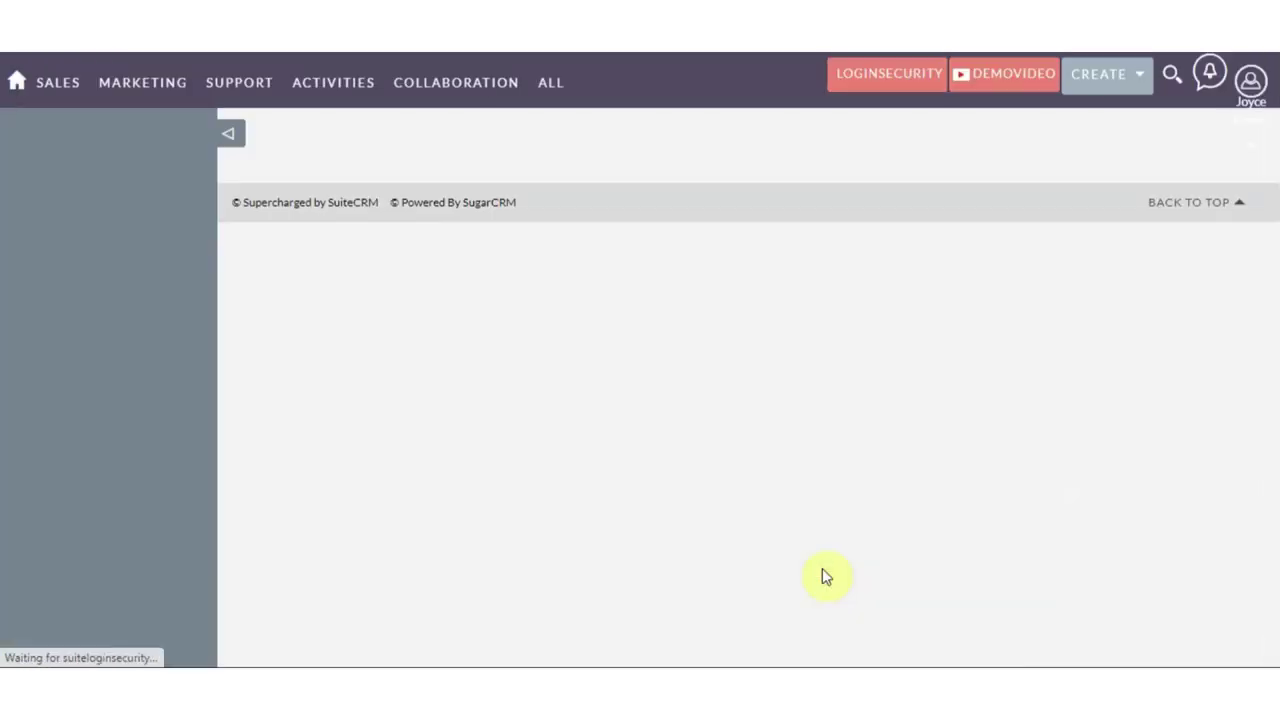
left_click(1240, 105)
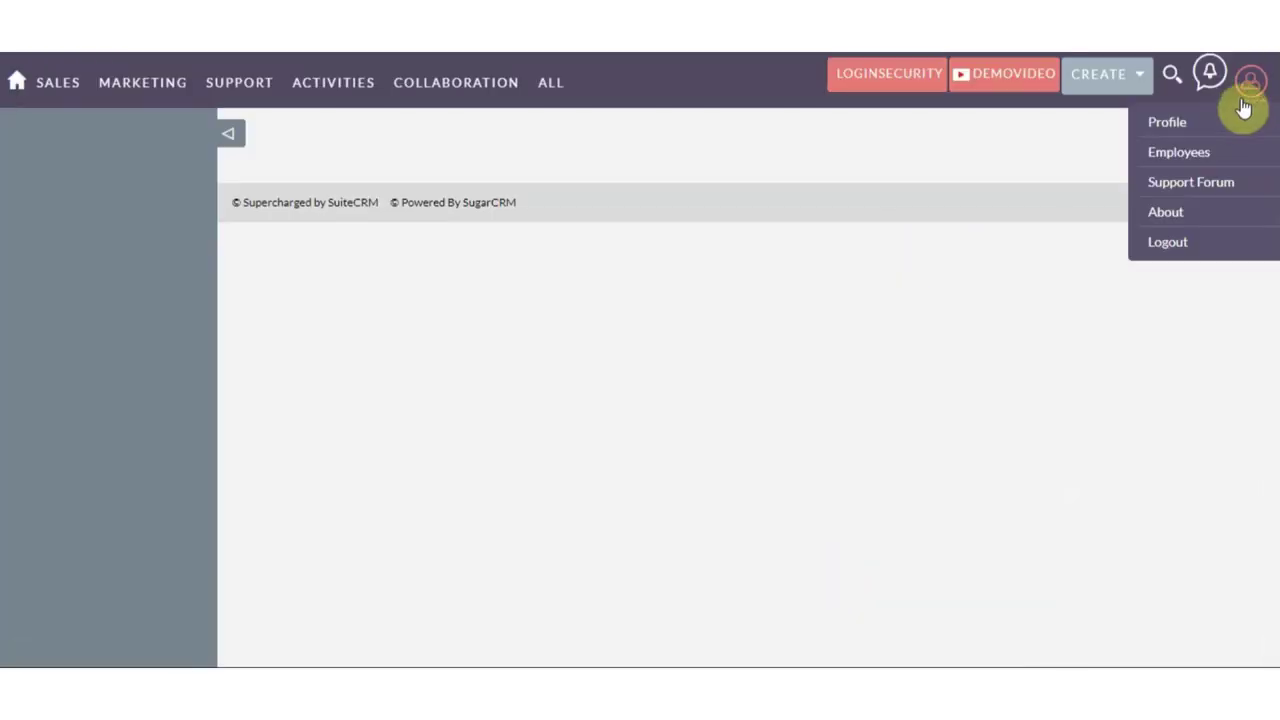
Log out of the admin session and log in as the restricted test user with their password
left_click(1170, 245)
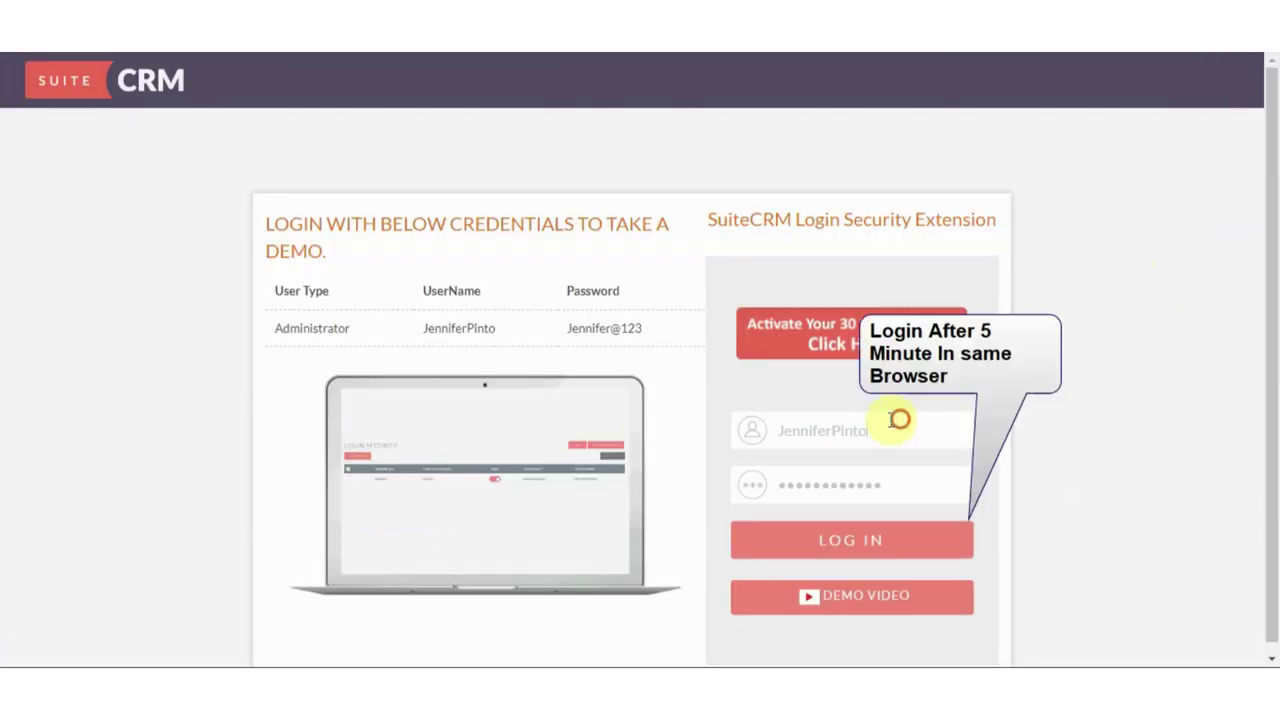
left_click_drag(900, 420, 758, 432)
type("Joy")
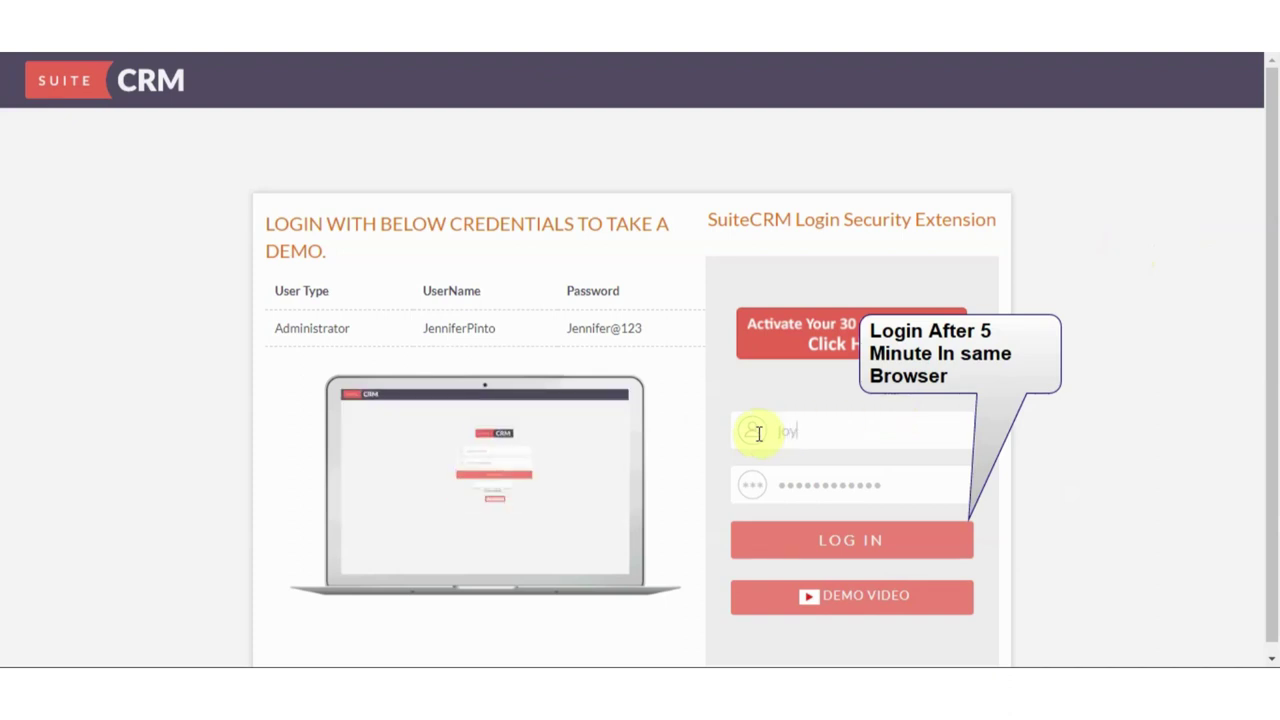
key("BackSpace")
key("BackSpace")
key("BackSpace")
type("Jo")
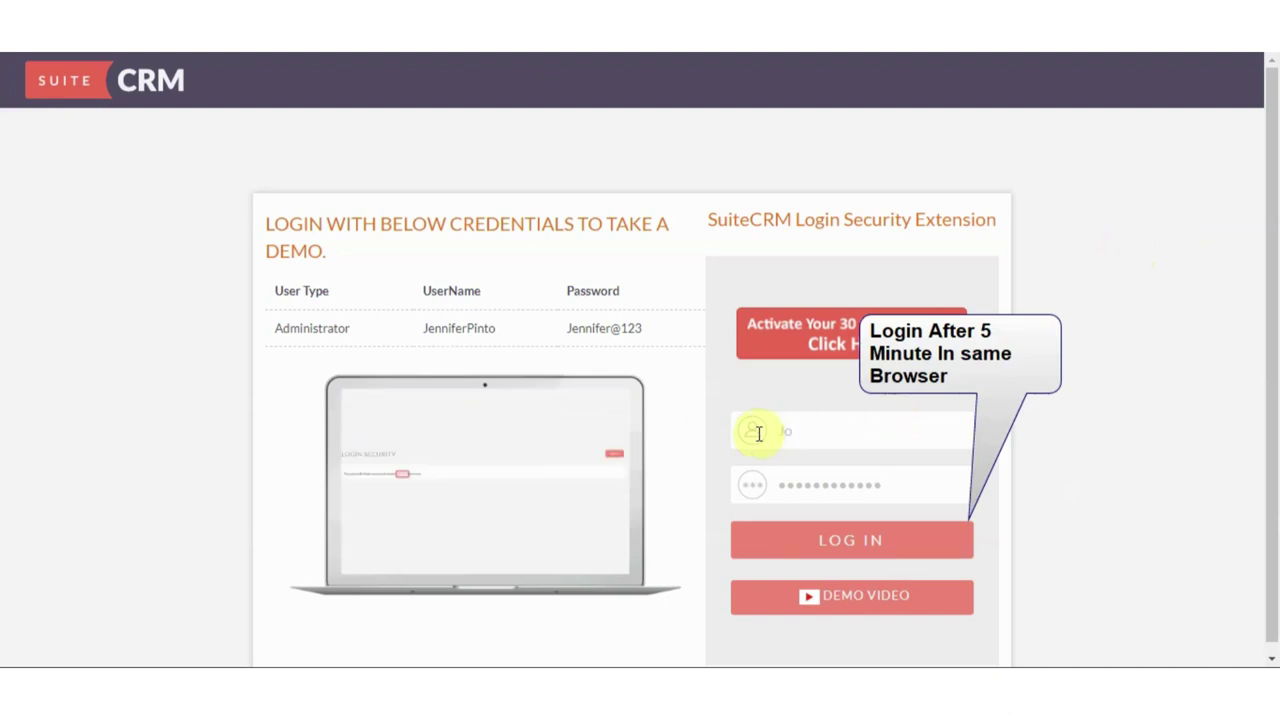
type("ycebayer")
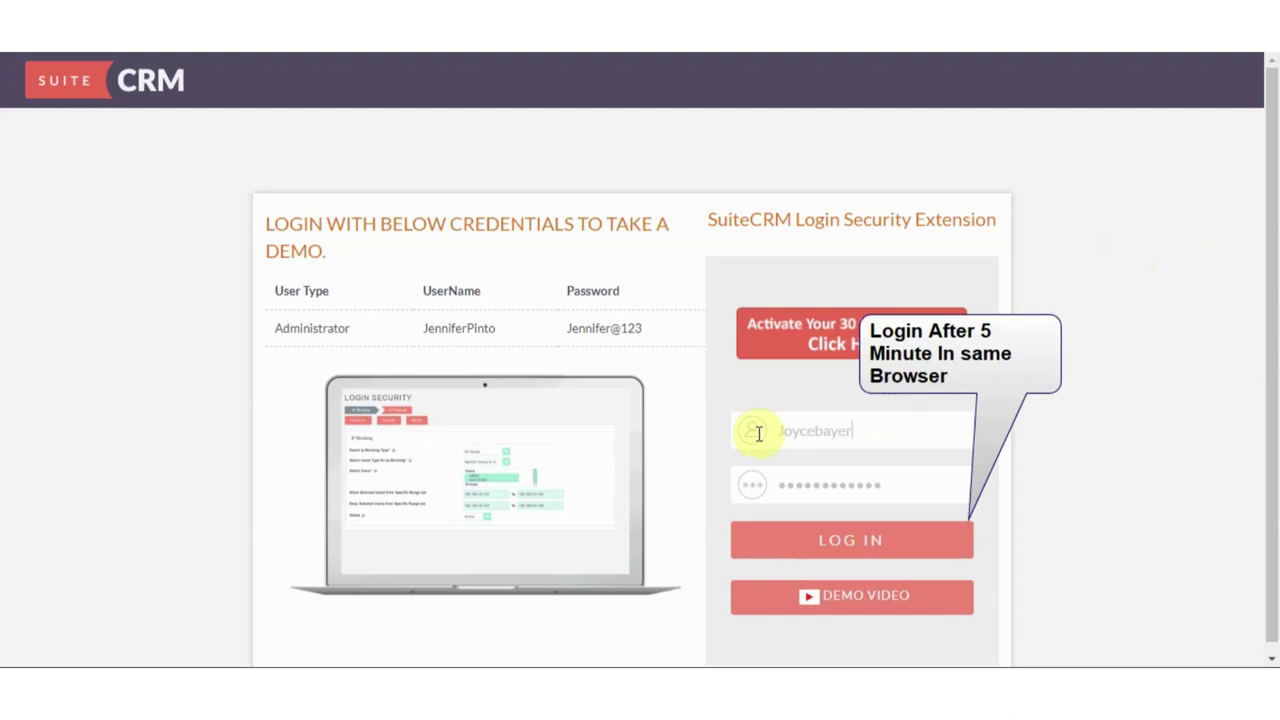
type("s")
key("Tab")
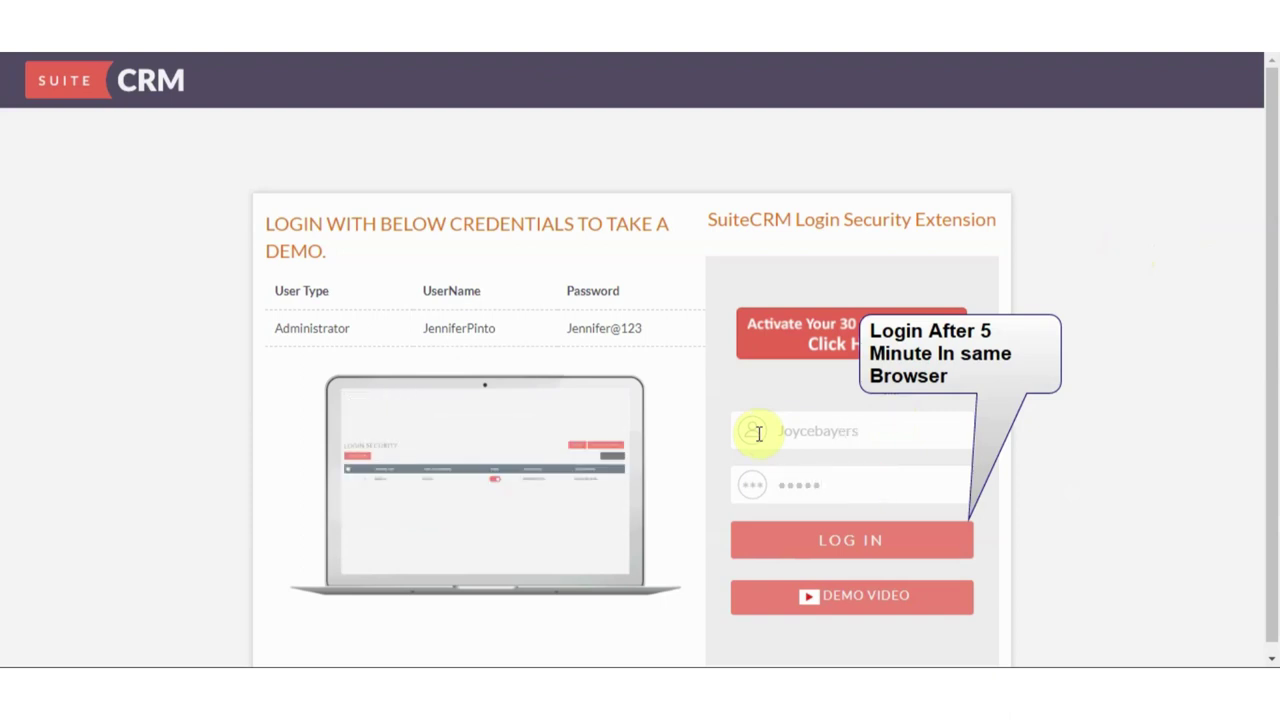
left_click(834, 541)
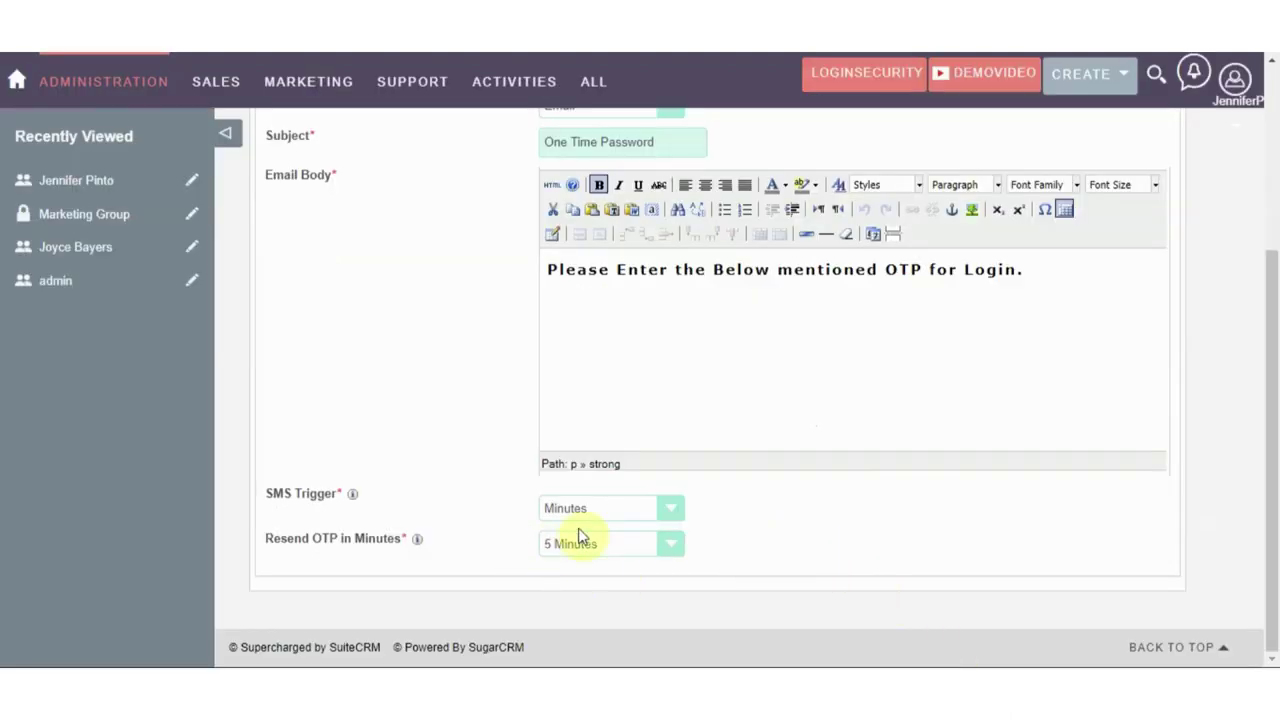
Back on IP Blocking, change the allowed IP ending to 57.142 and the denied IP to 57.143
scroll(585, 550, "up", 3)
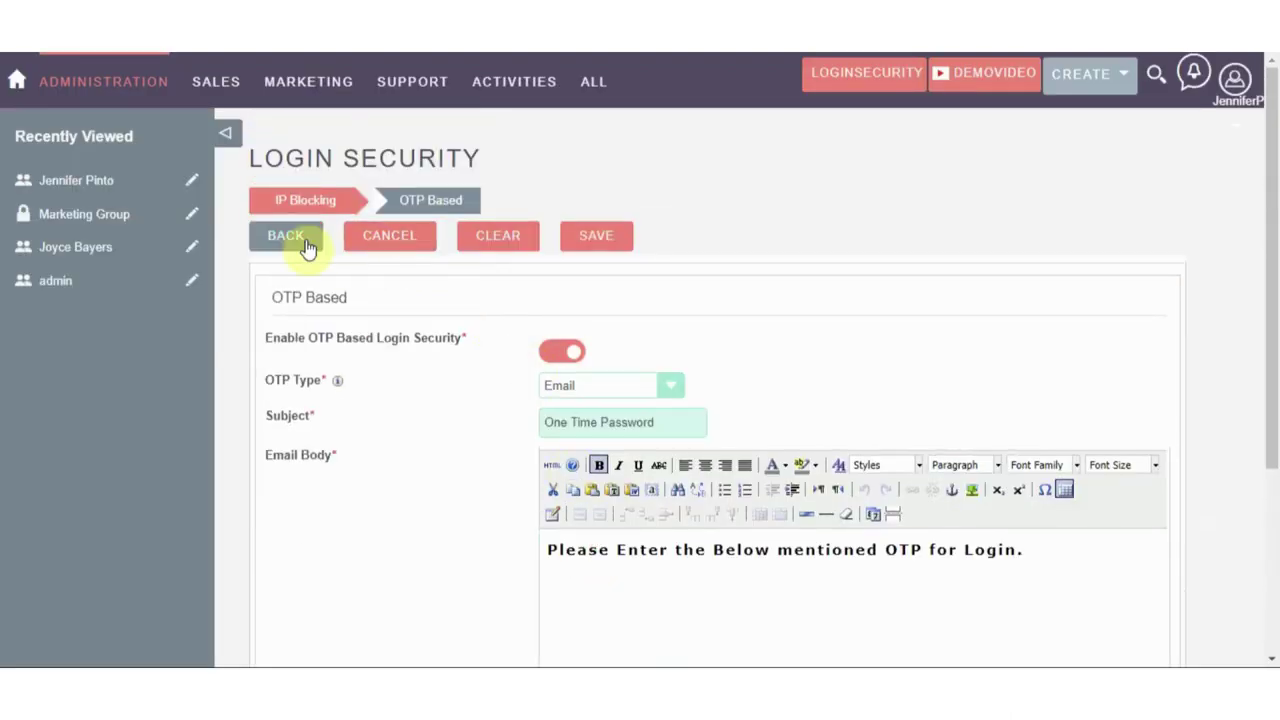
left_click(304, 249)
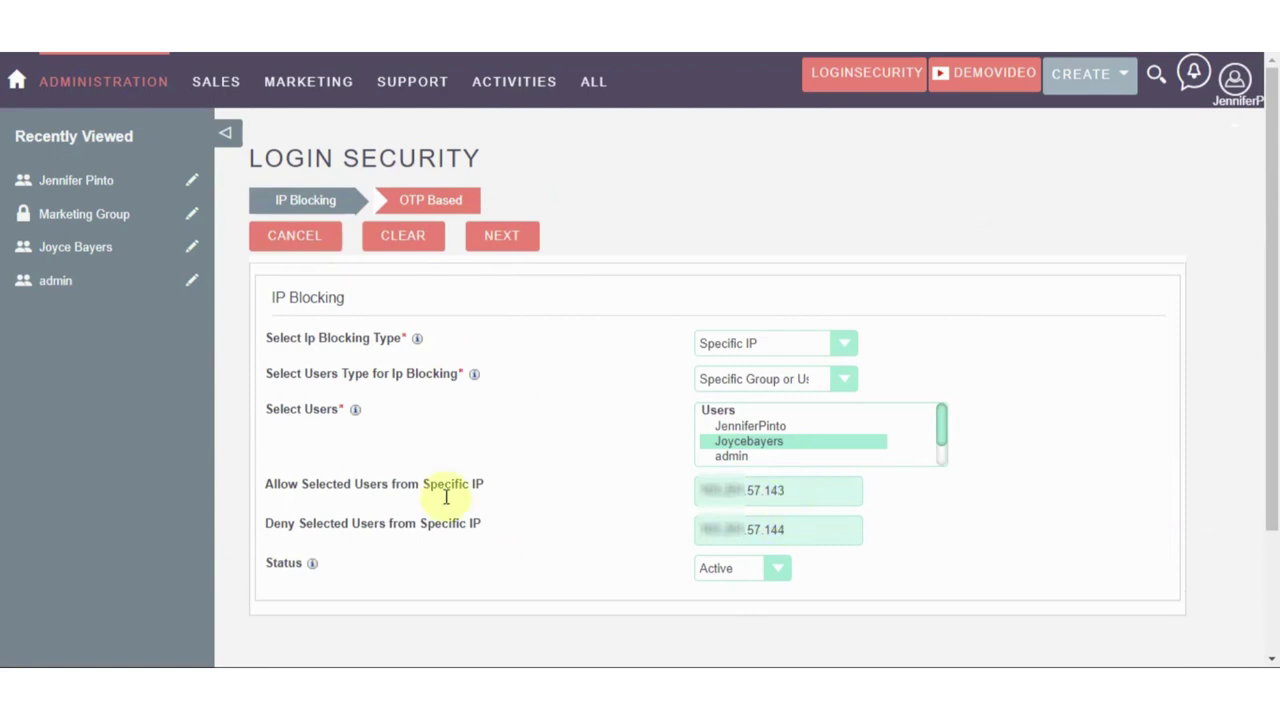
left_click(790, 490)
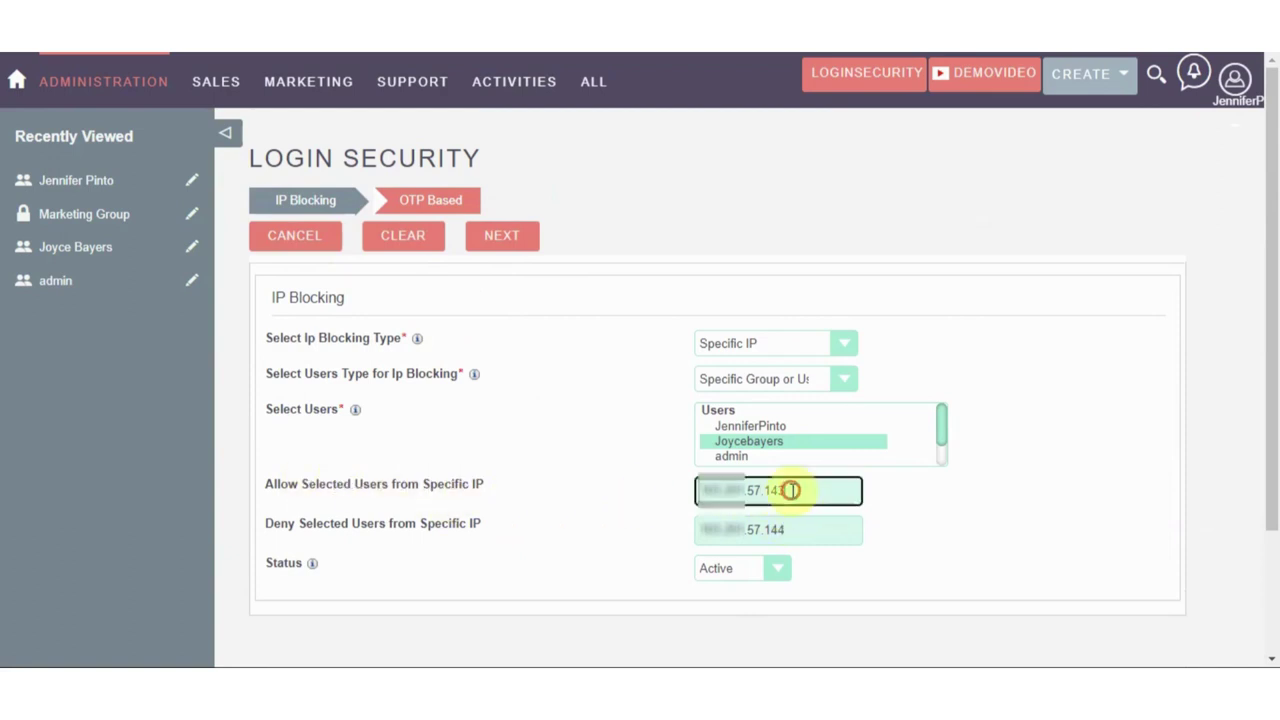
key("BackSpace")
type("2")
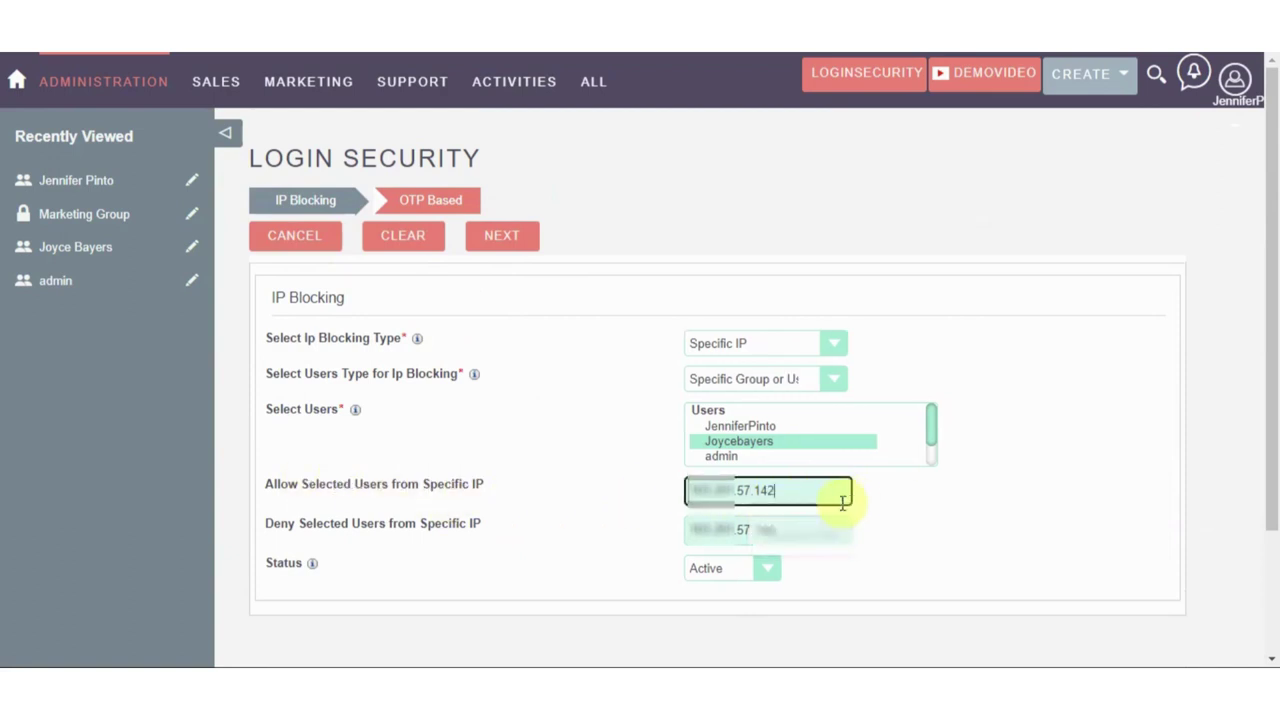
left_click(793, 530)
key("BackSpace")
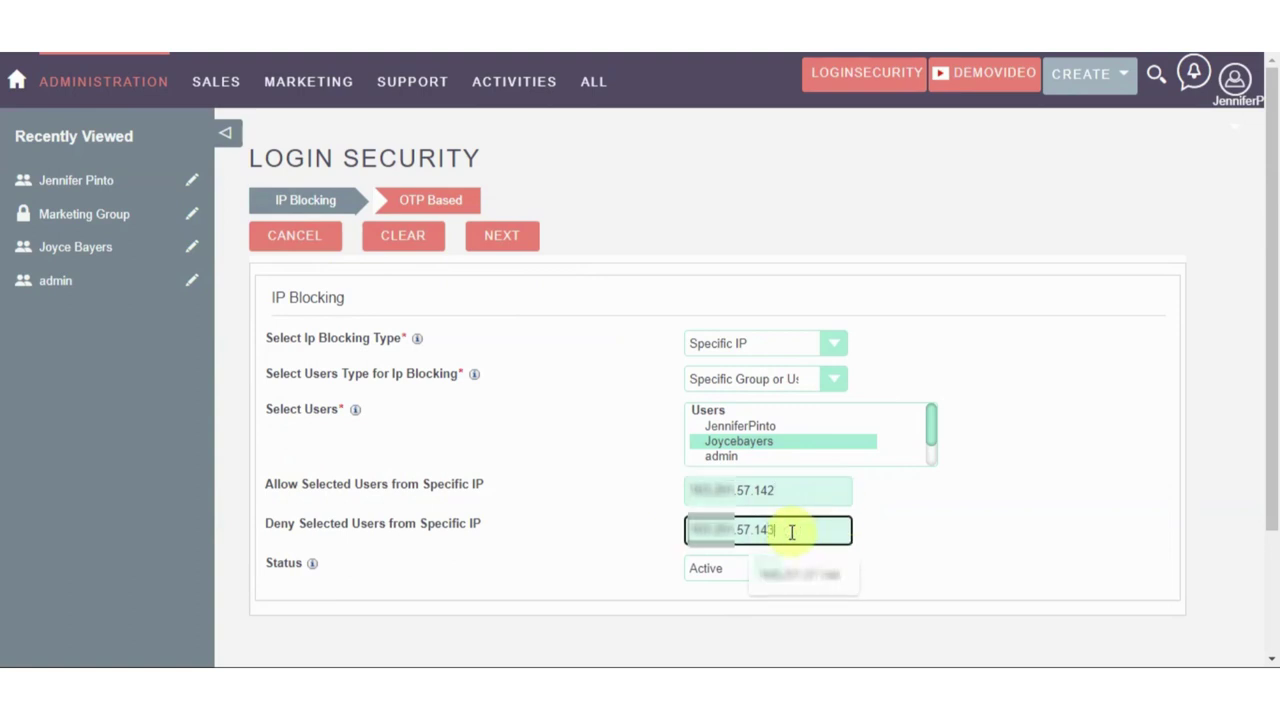
type("3")
left_click(906, 522)
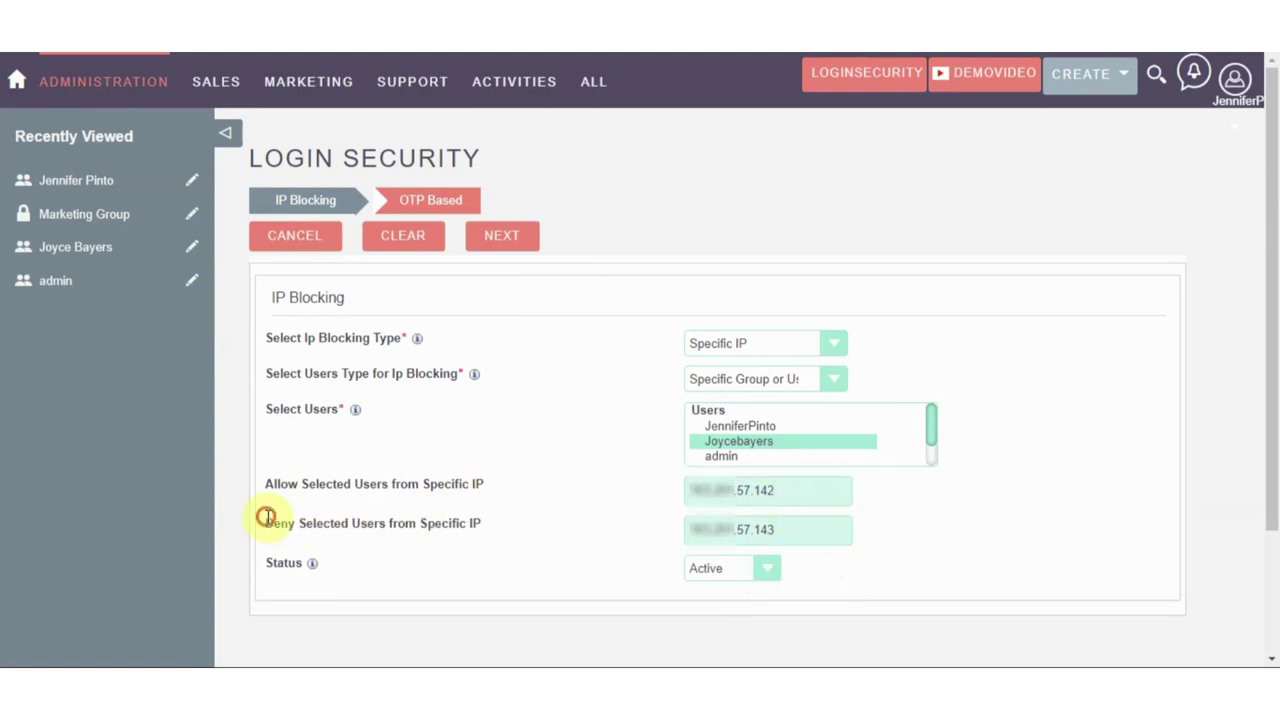
Move past the OTP settings and save the updated login security record
left_click_drag(291, 522, 294, 522)
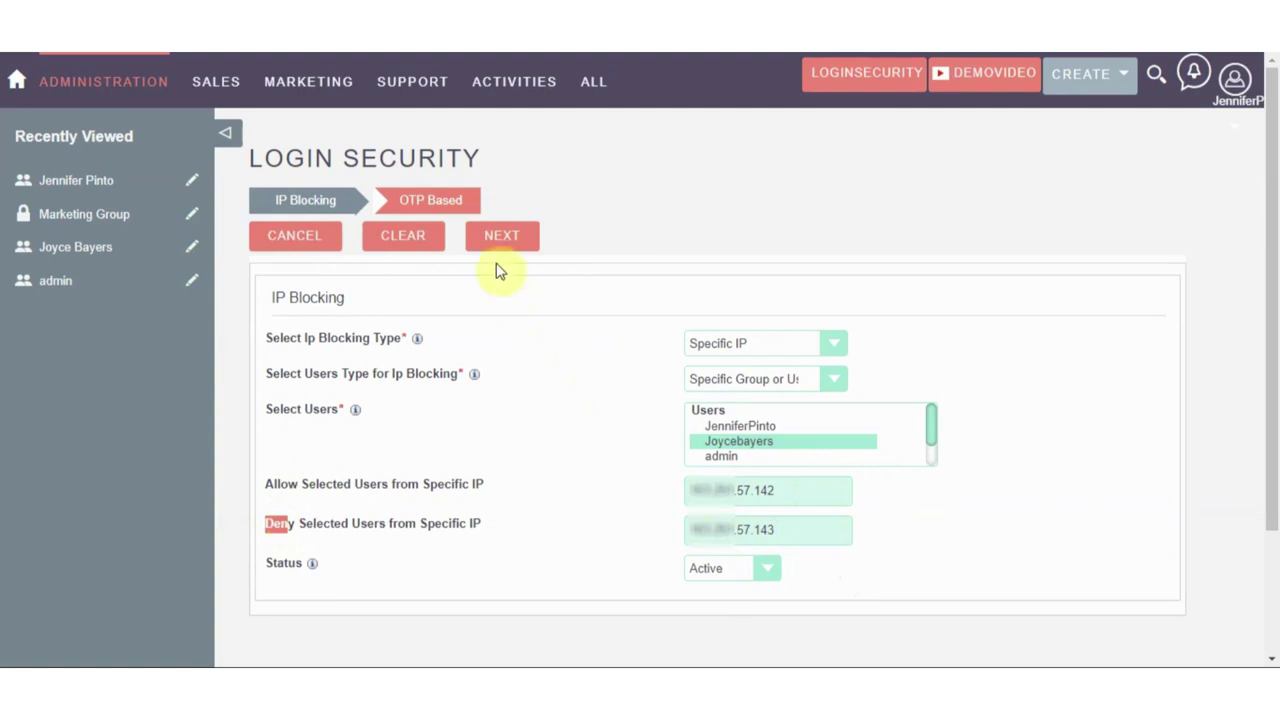
left_click(500, 240)
left_click(584, 243)
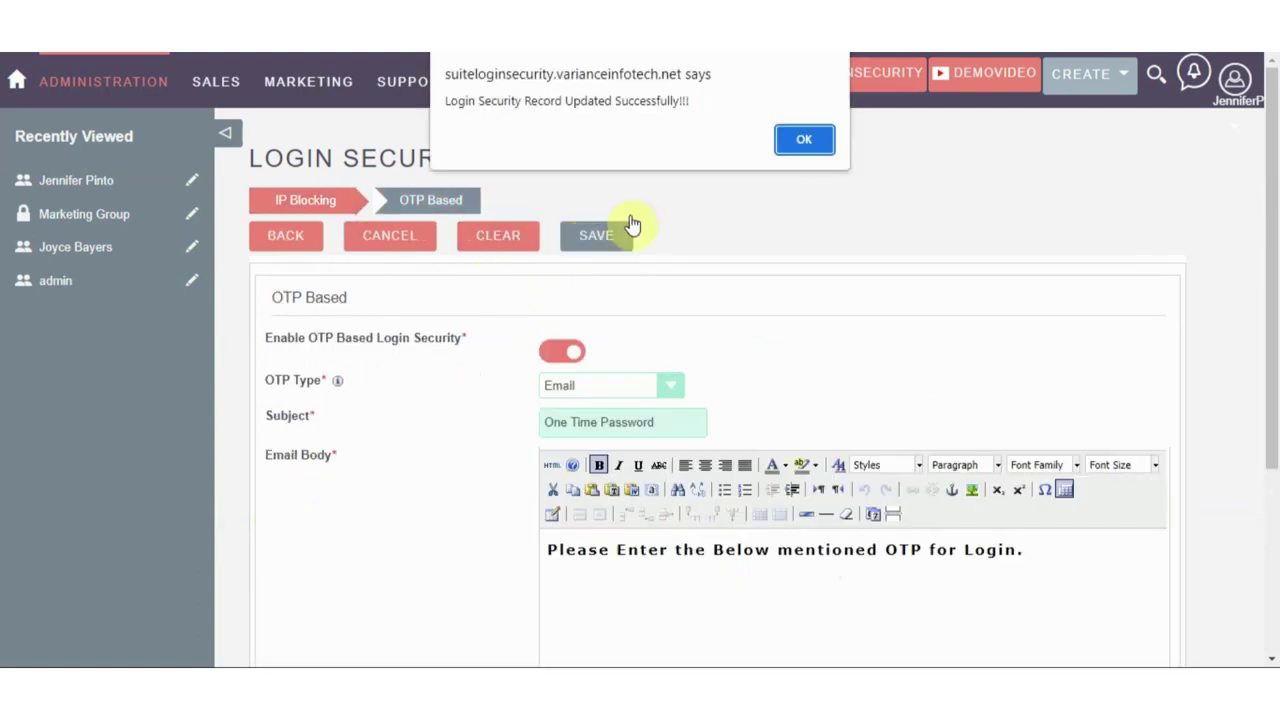
left_click(790, 141)
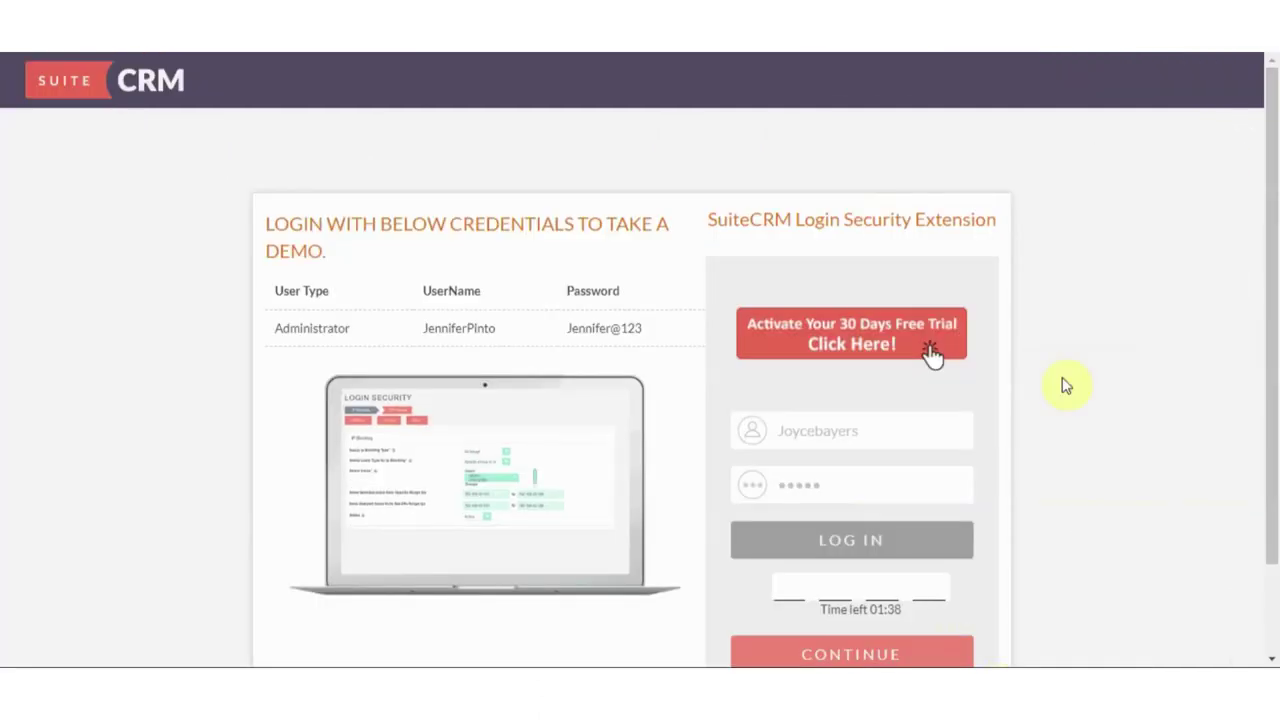
Reload the login page and retry the test user's login, which is denied for this IP address
right_click(1092, 266)
left_click(1071, 323)
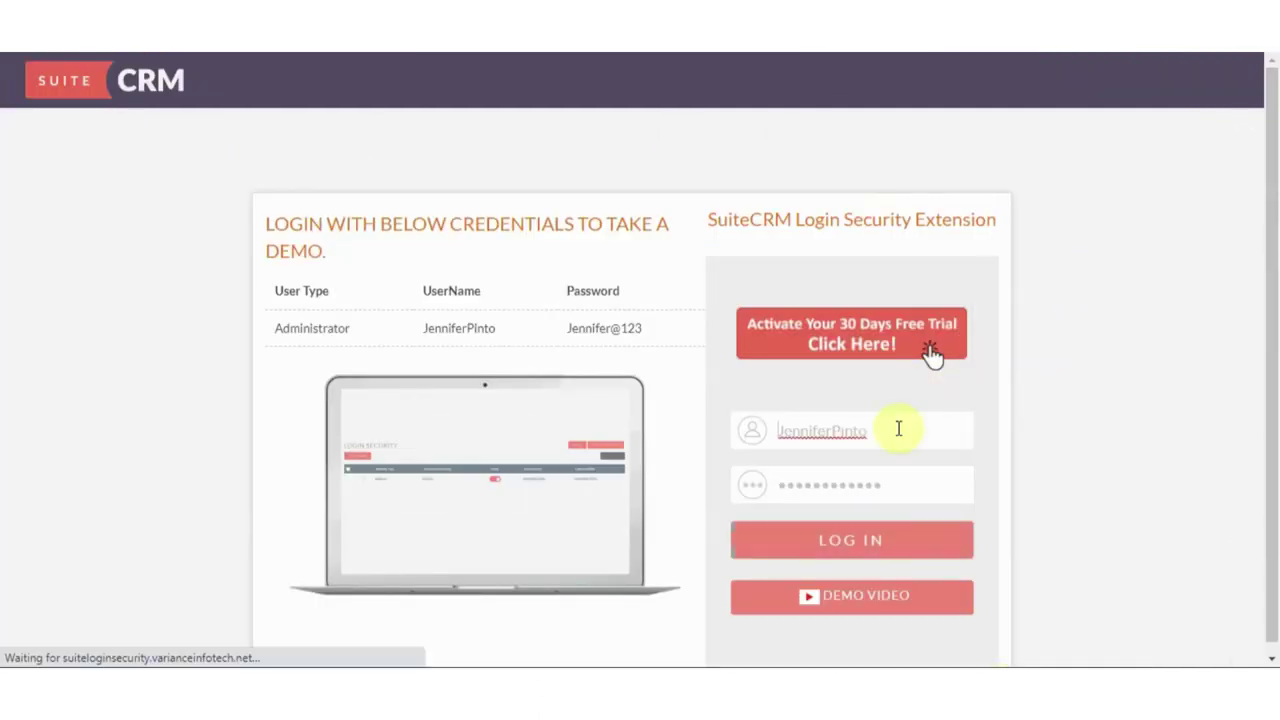
left_click_drag(868, 432, 754, 434)
type("Jo")
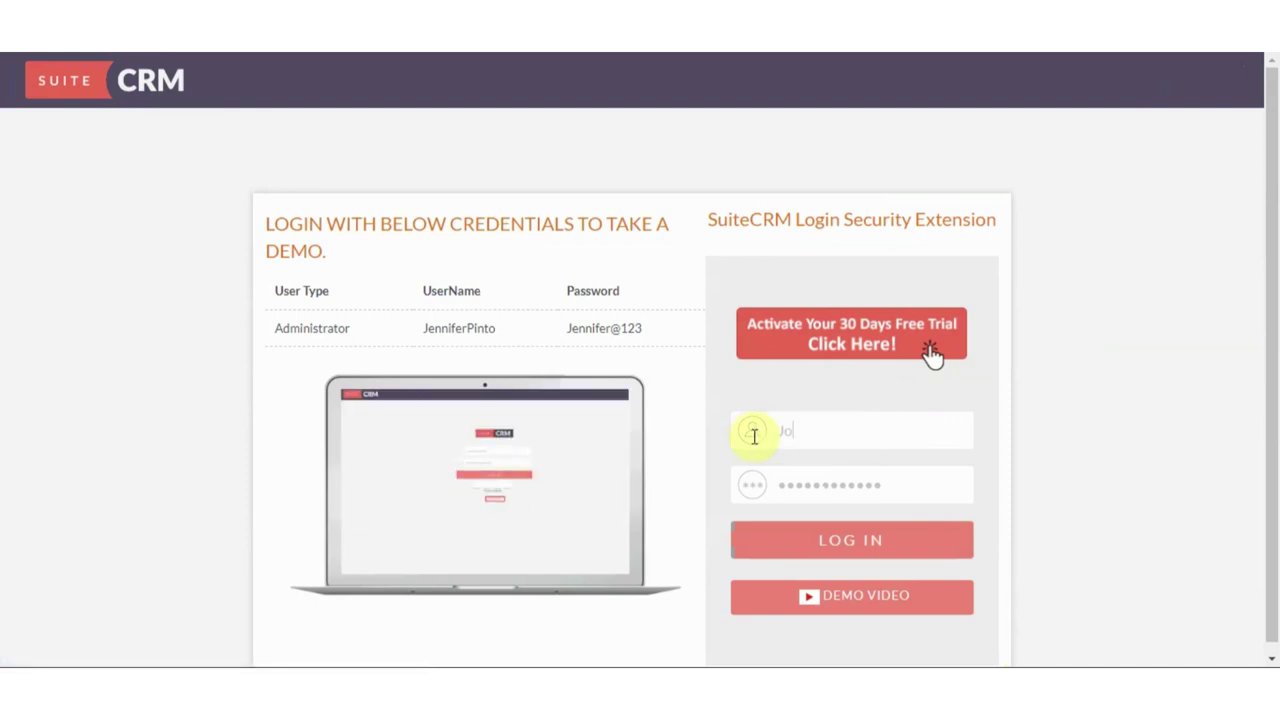
type("ycebay")
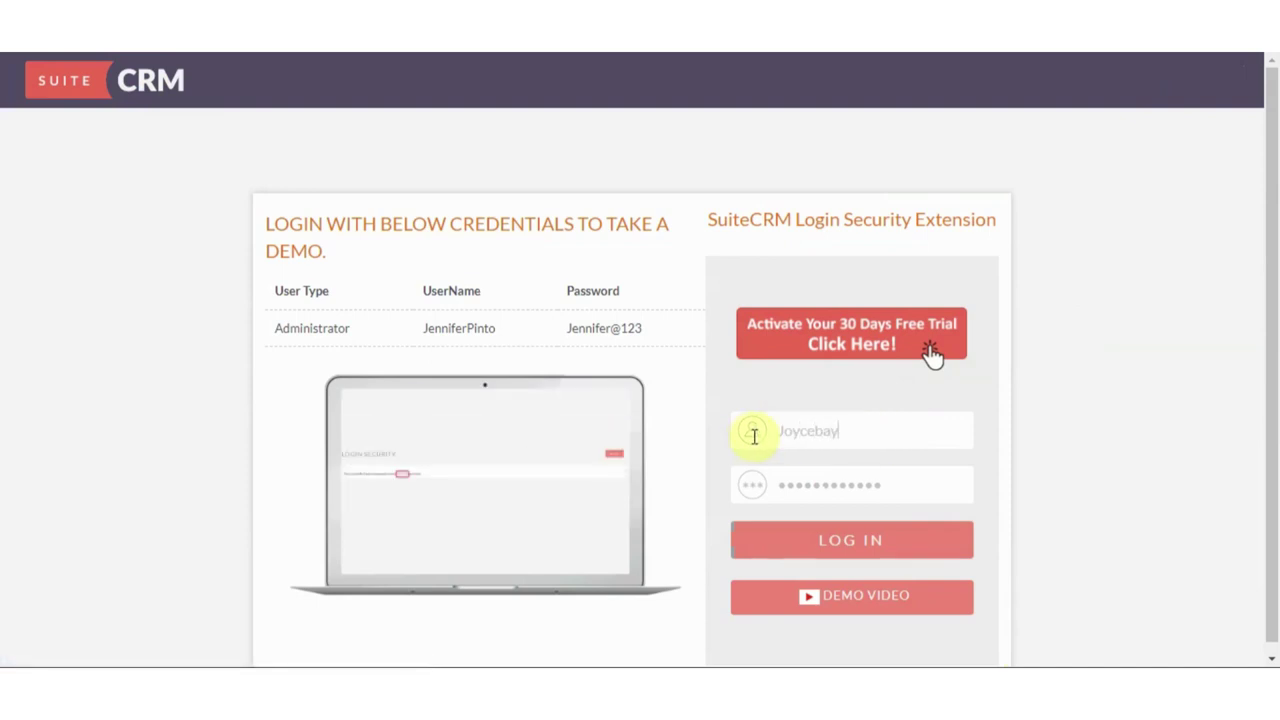
type("ers")
key("Tab")
type("J")
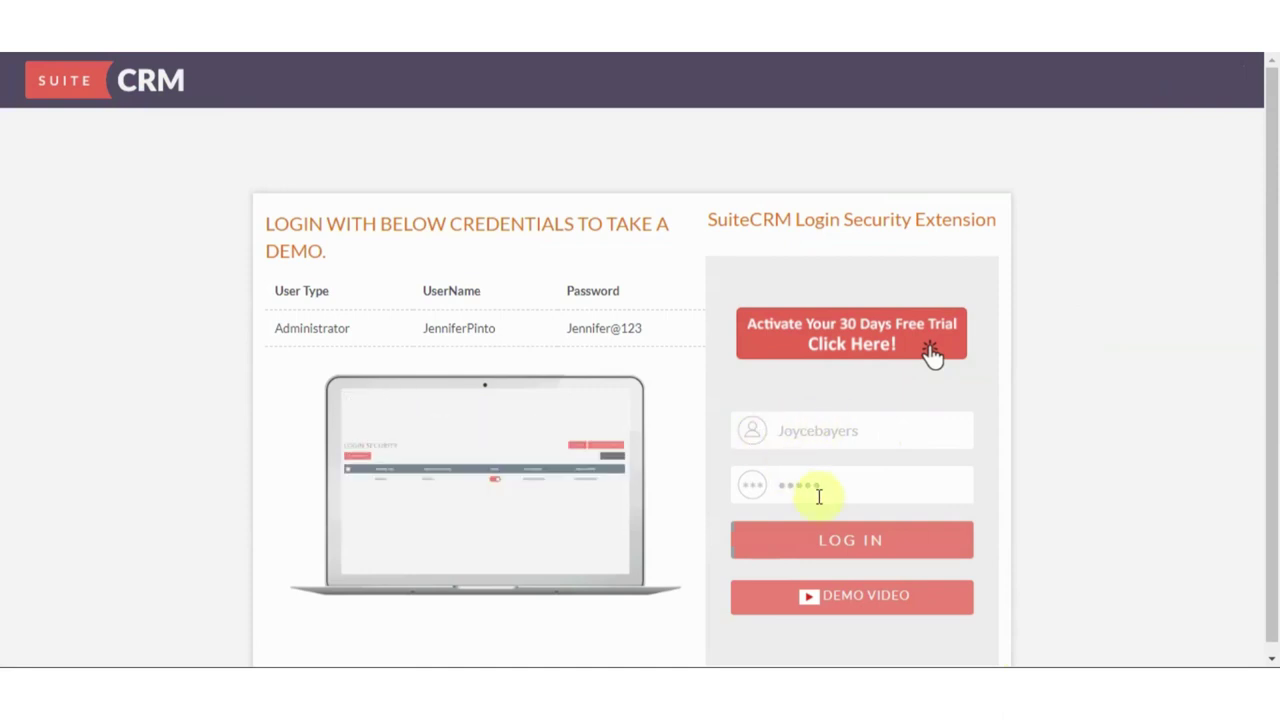
left_click(833, 537)
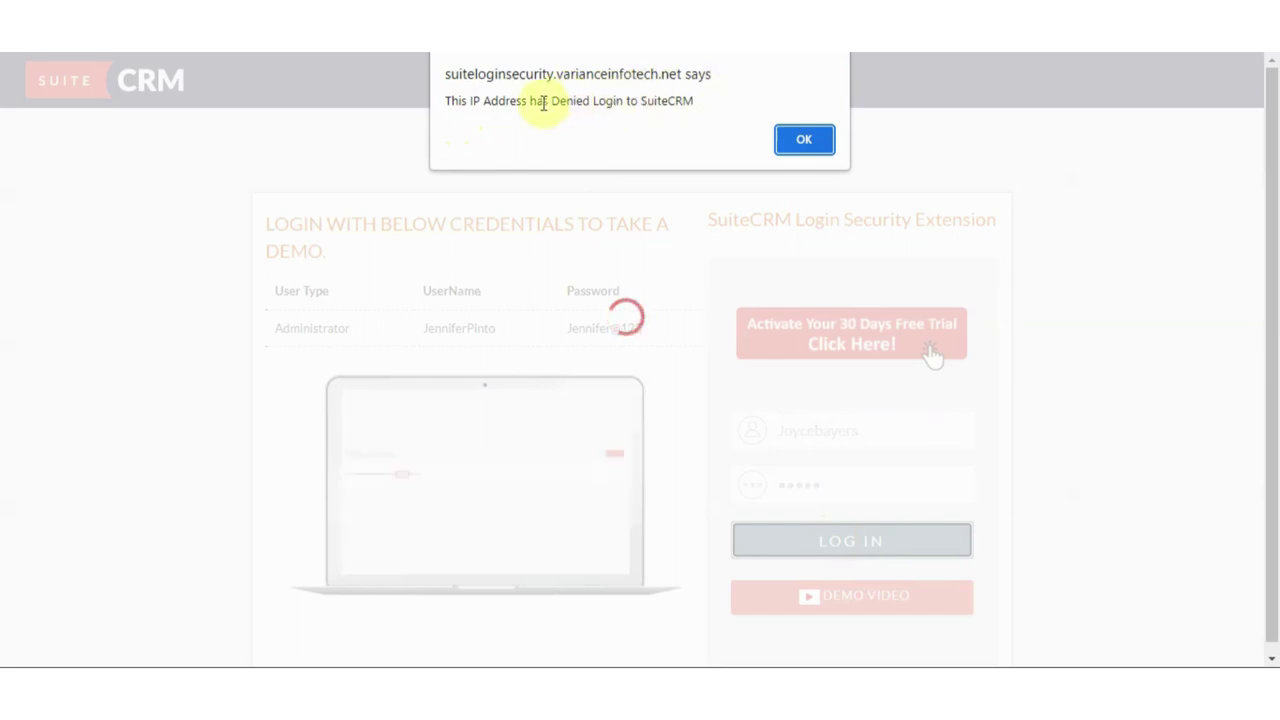
left_click(822, 140)
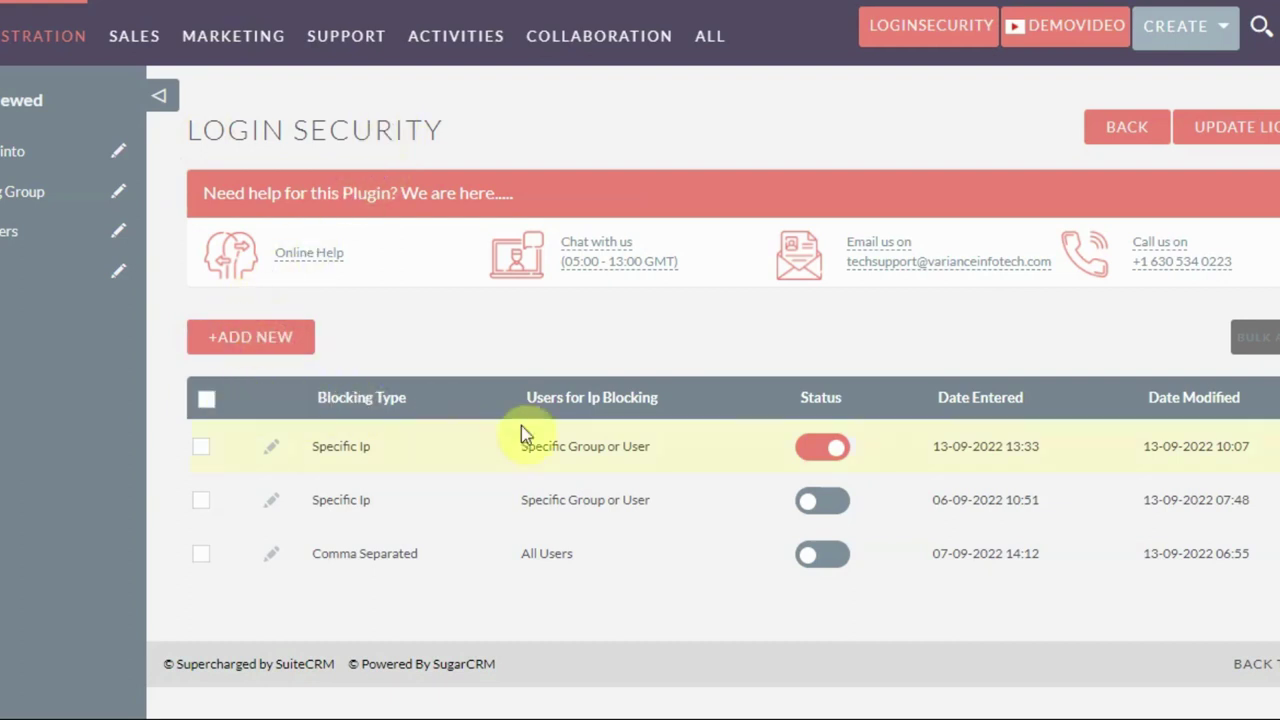
Create a new record using All Range blocking for a Specific Group or User, selecting the test user
left_click(289, 355)
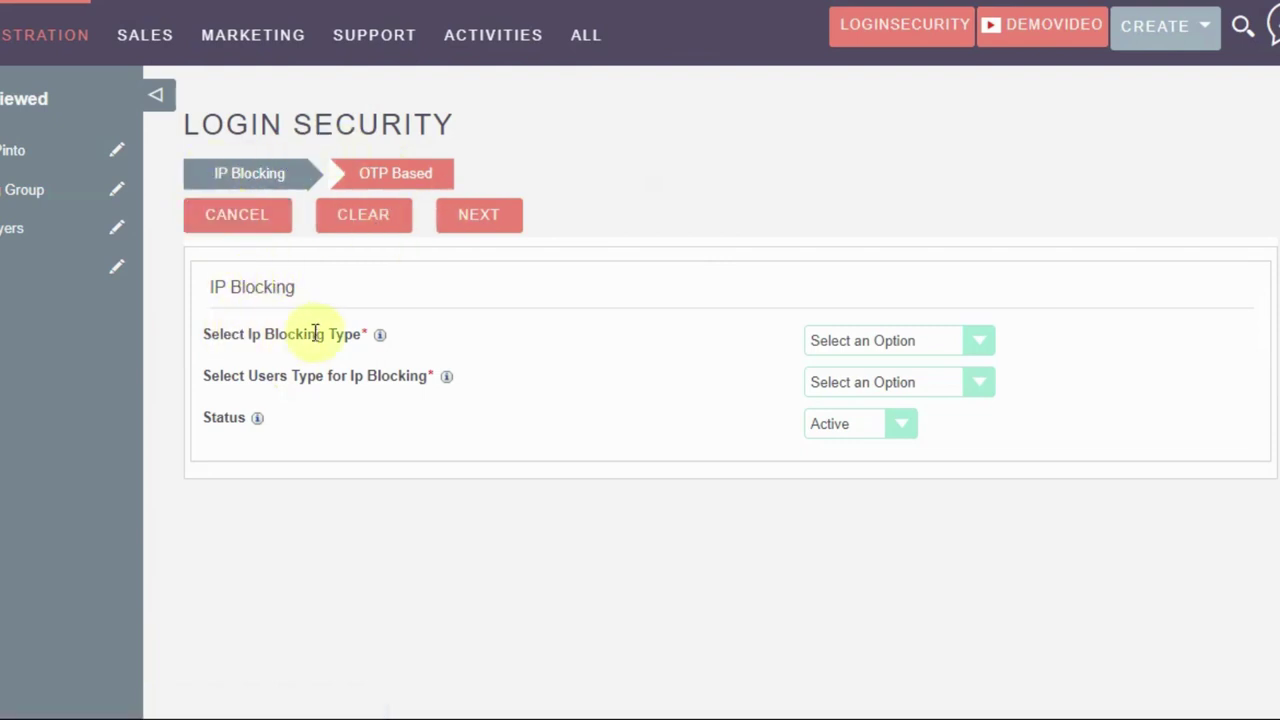
left_click(812, 340)
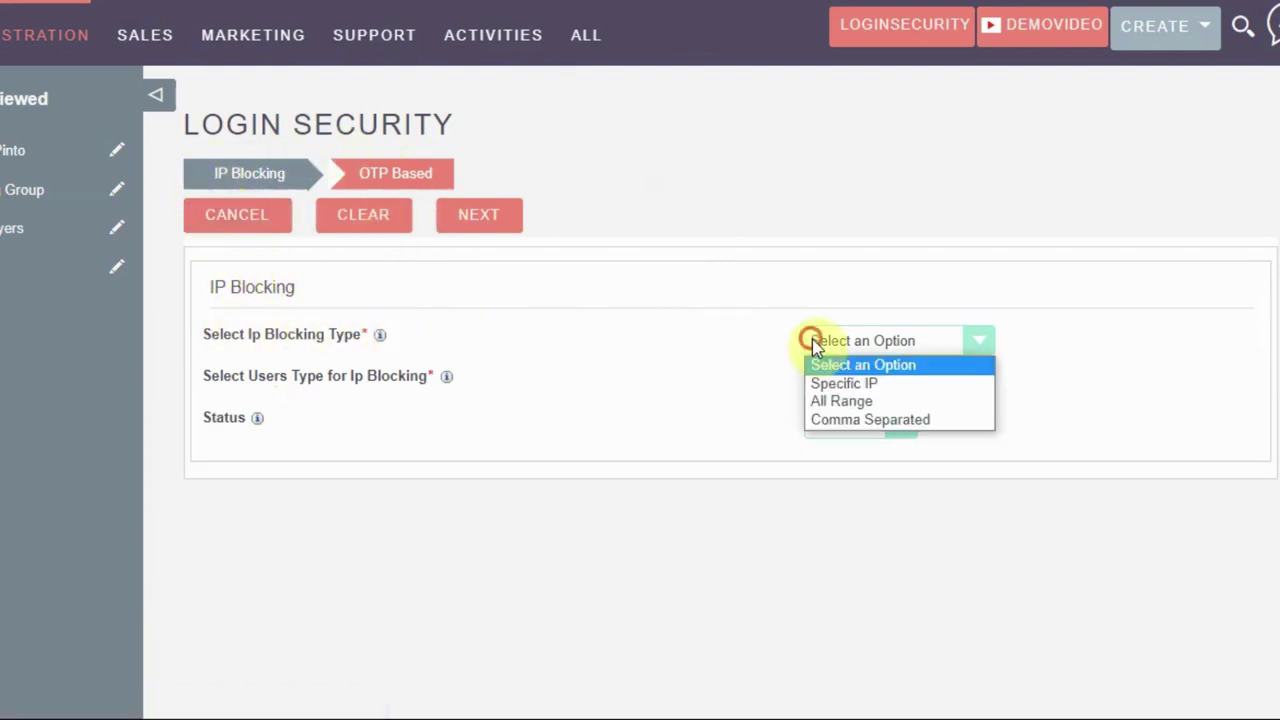
left_click(840, 404)
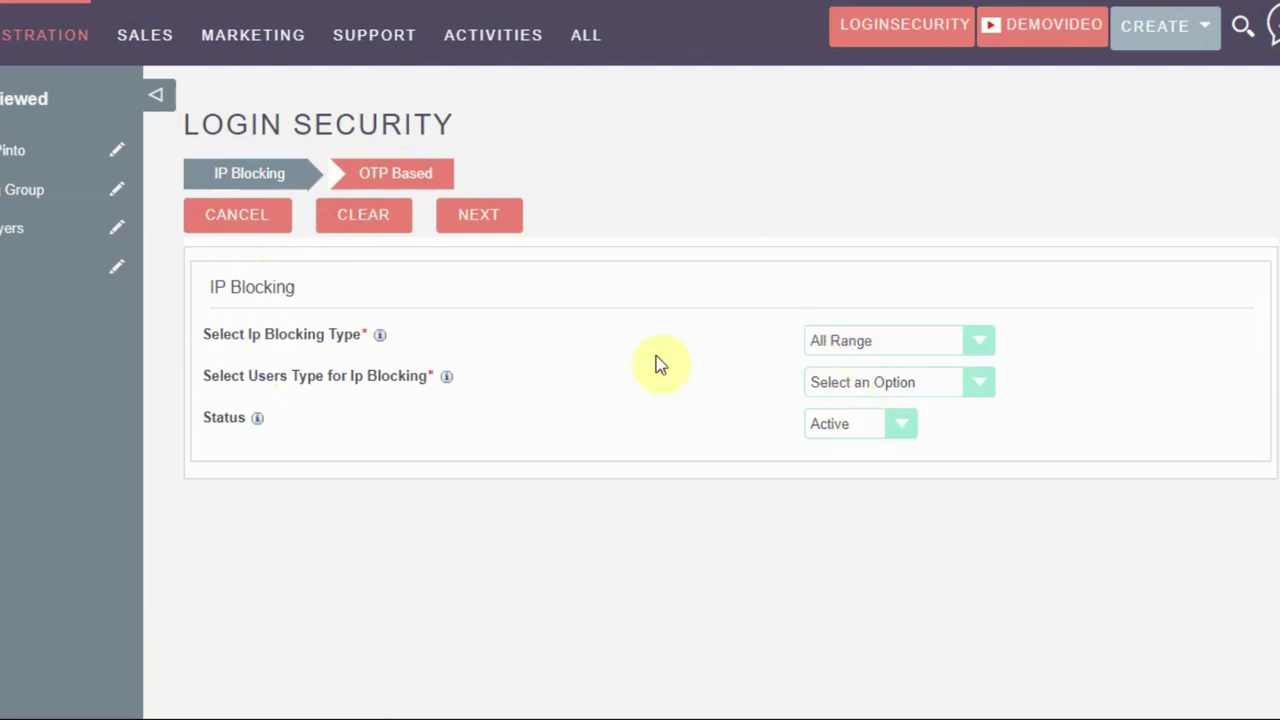
left_click(840, 386)
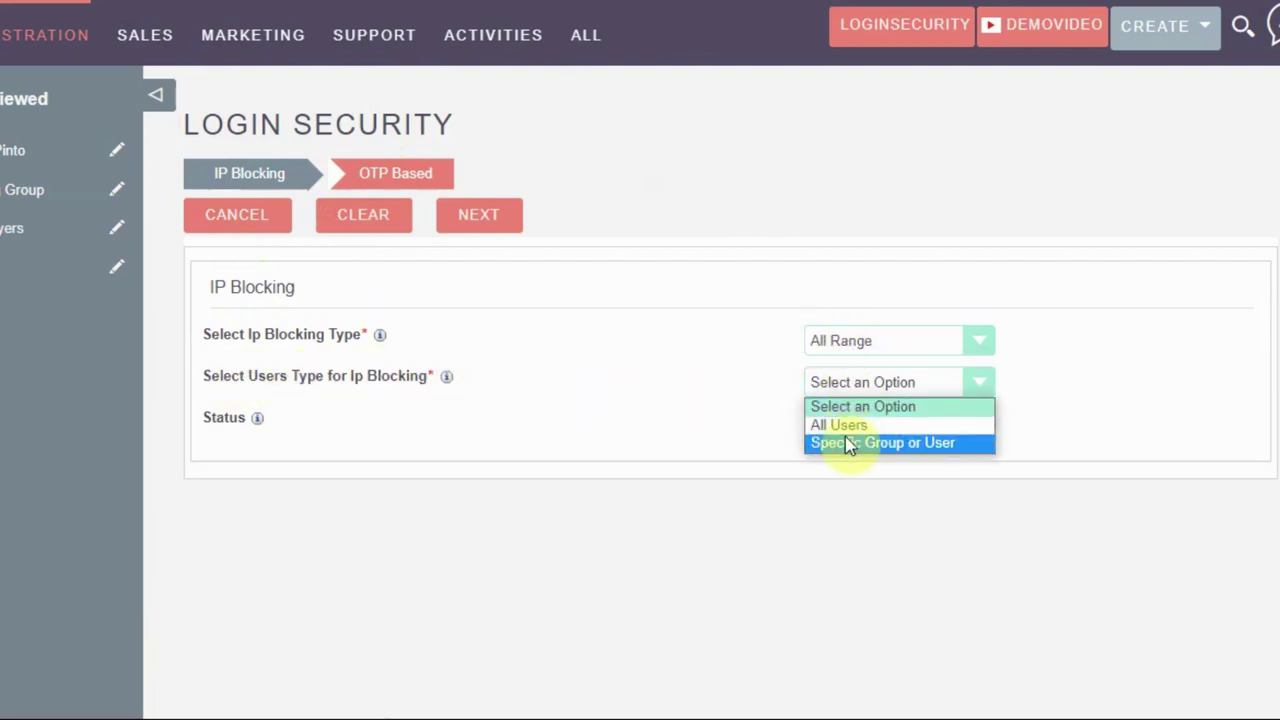
left_click(850, 443)
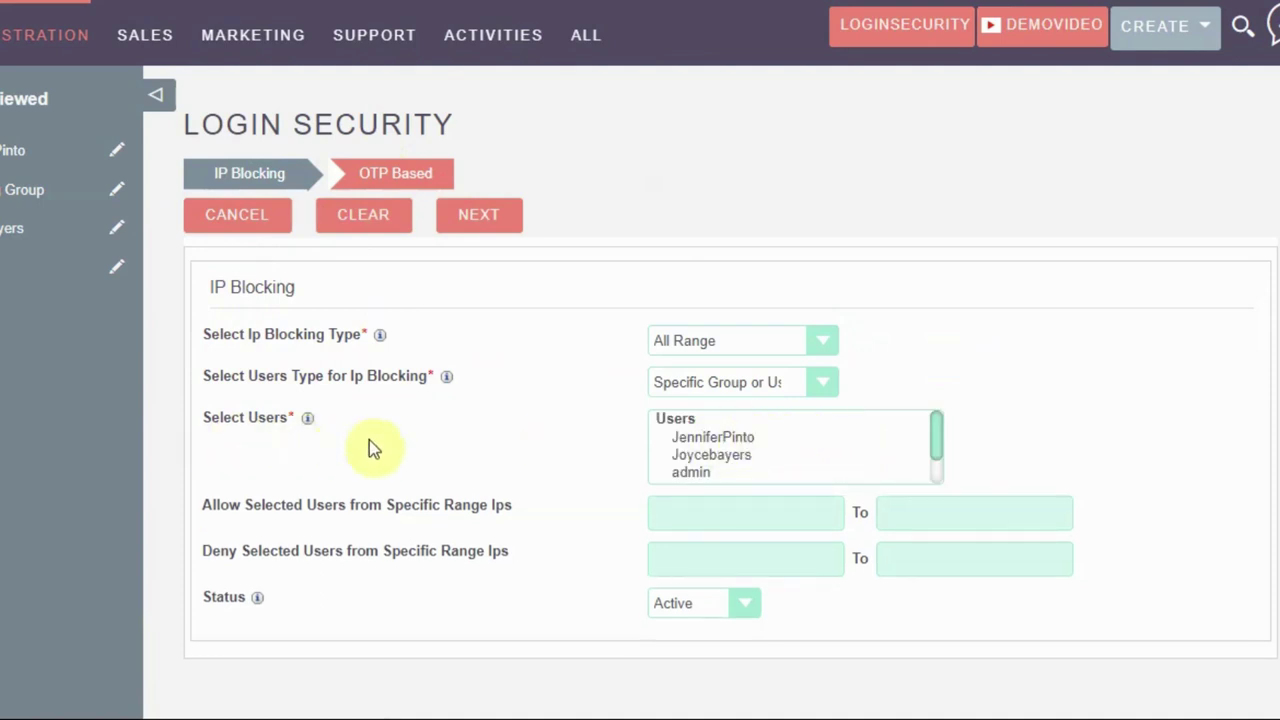
scroll(688, 455, "down", 2)
scroll(688, 455, "up", 2)
left_click(692, 455)
scroll(700, 452, "down", 1)
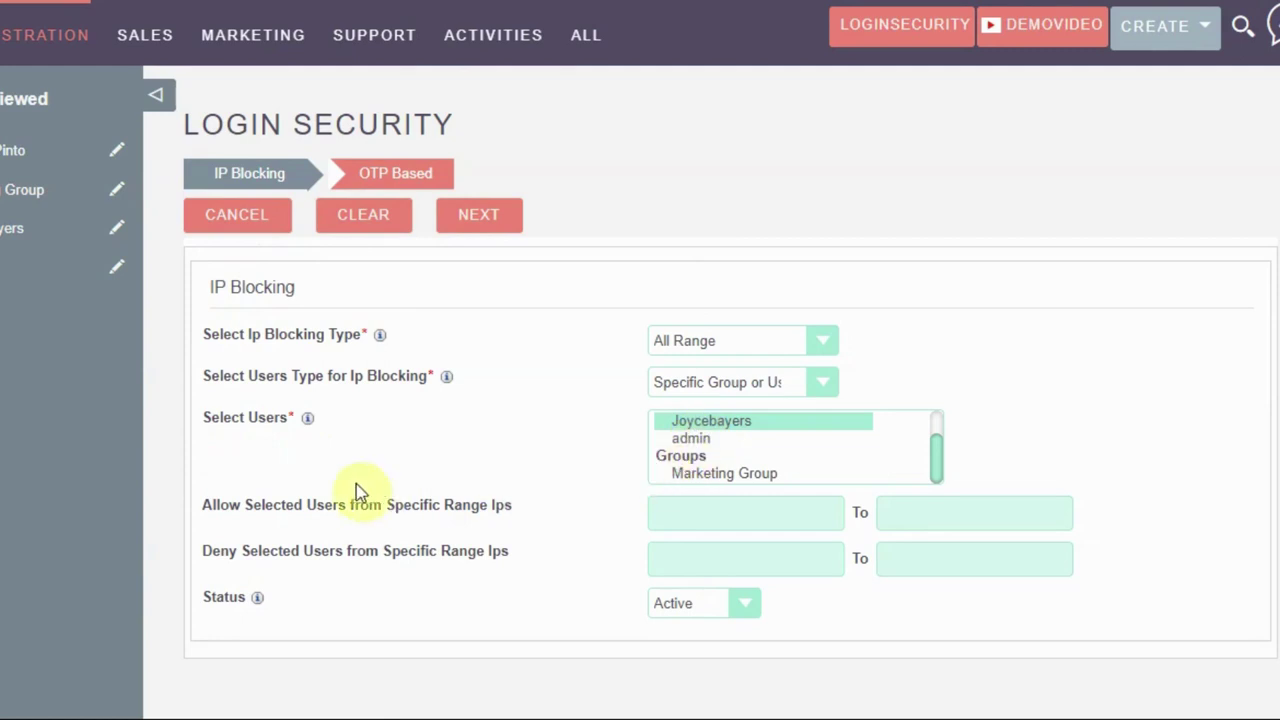
left_click(660, 513)
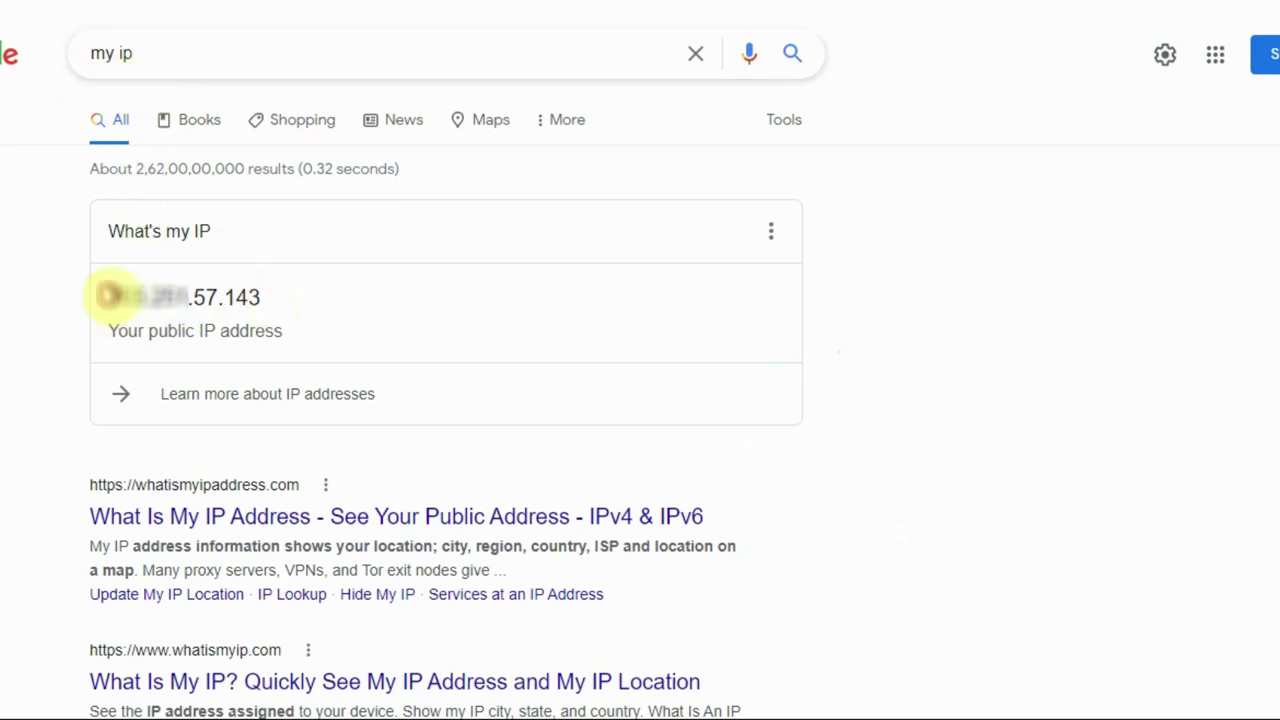
Copy the public IP address shown in Google's What's my IP result
left_click_drag(108, 296, 249, 294)
right_click(240, 305)
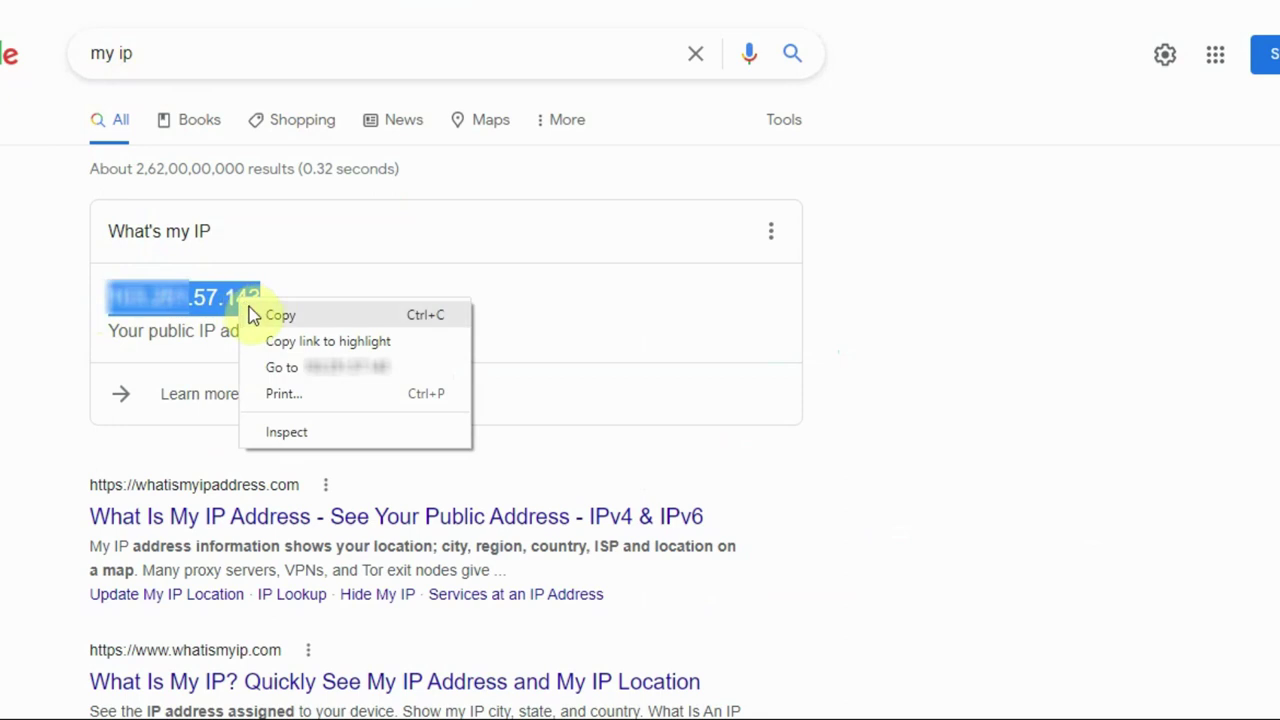
left_click(252, 316)
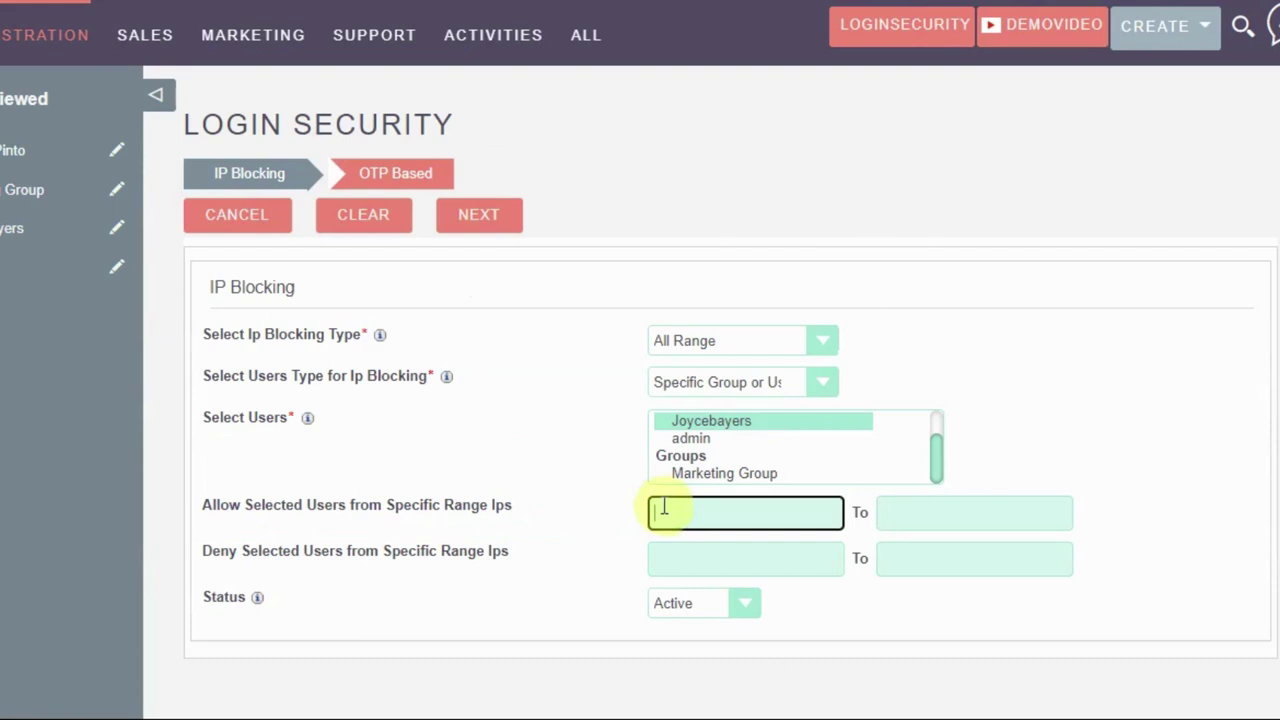
Paste the copied IP into the allowed range, making it run from 57.140 to 57.145
right_click(664, 508)
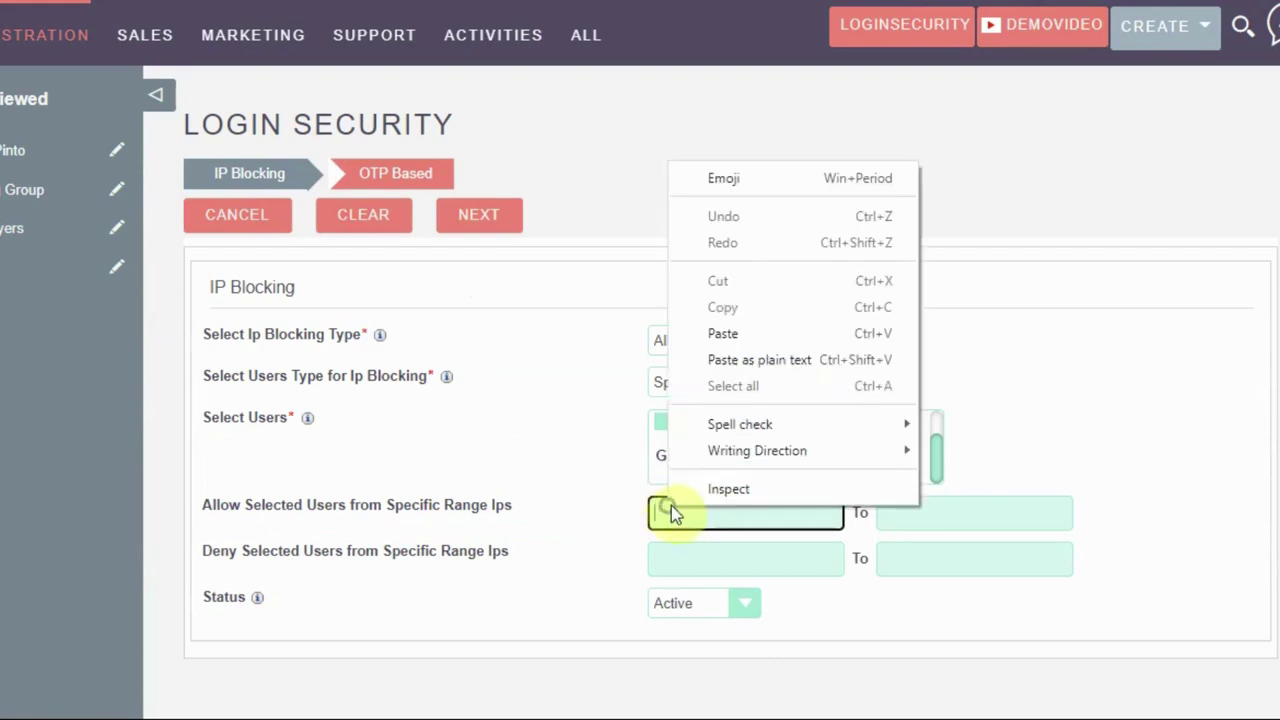
left_click(699, 338)
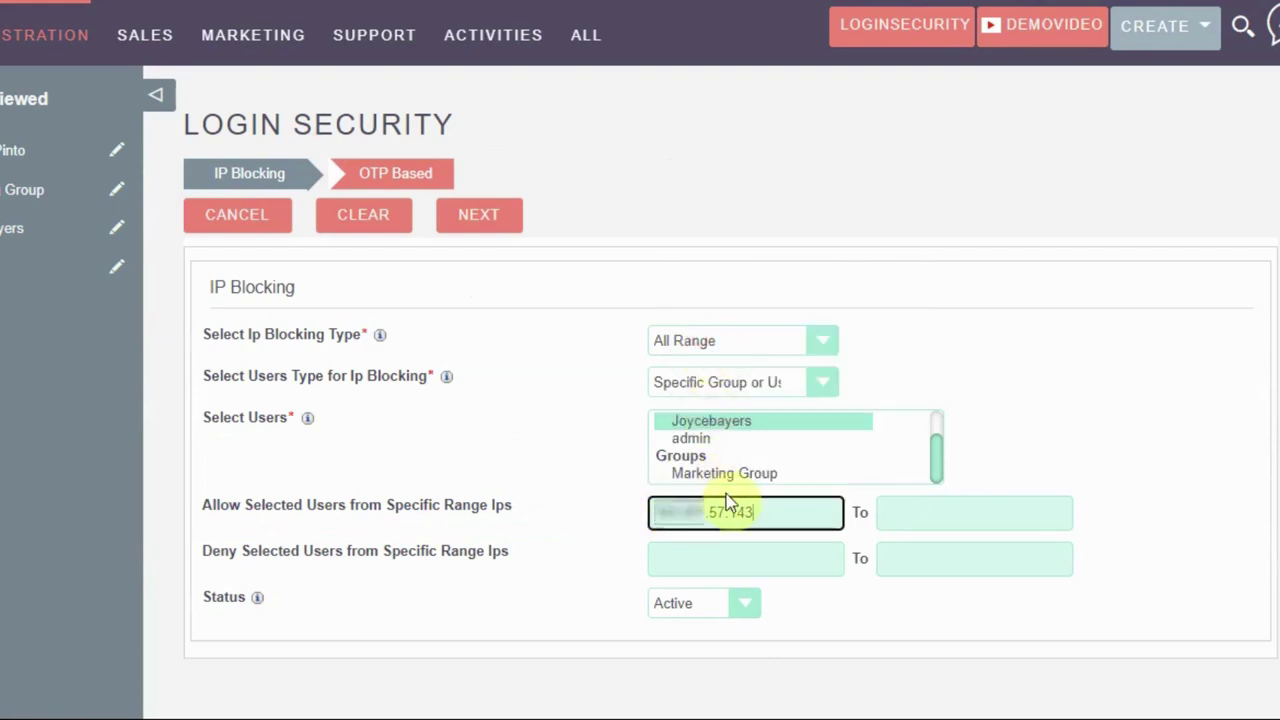
type("0")
left_click(908, 518)
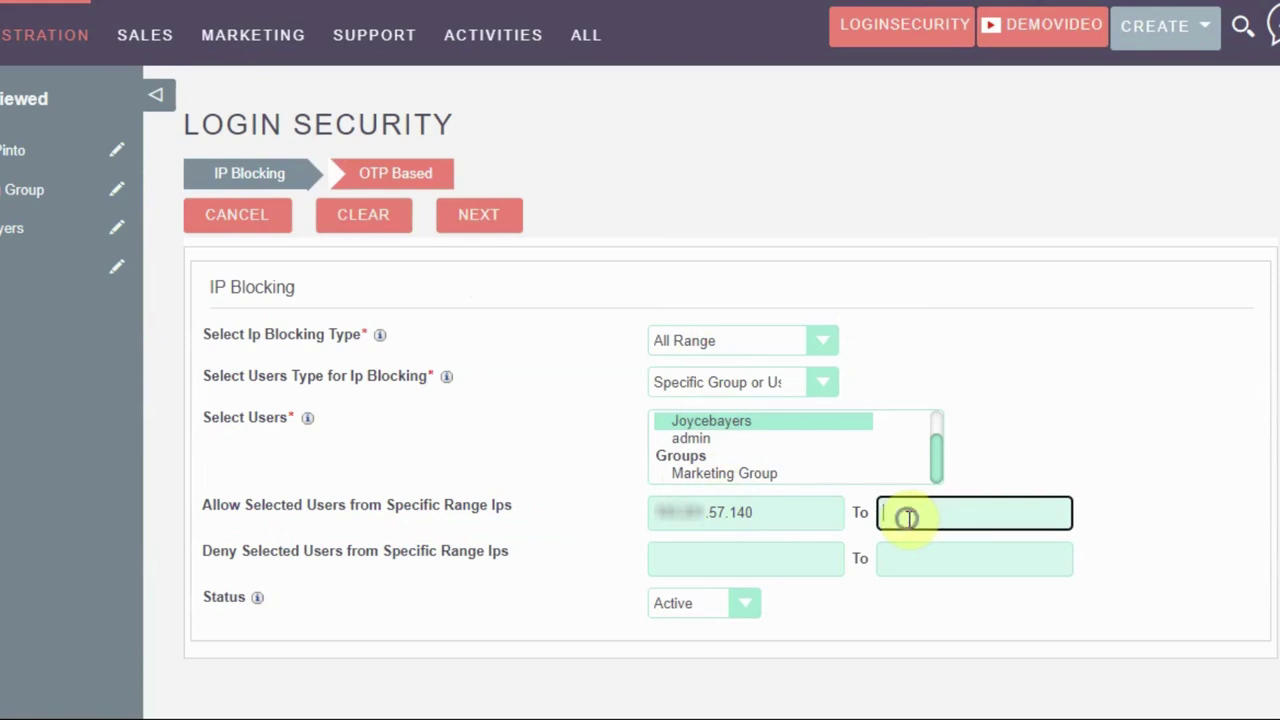
right_click(906, 517)
left_click(914, 345)
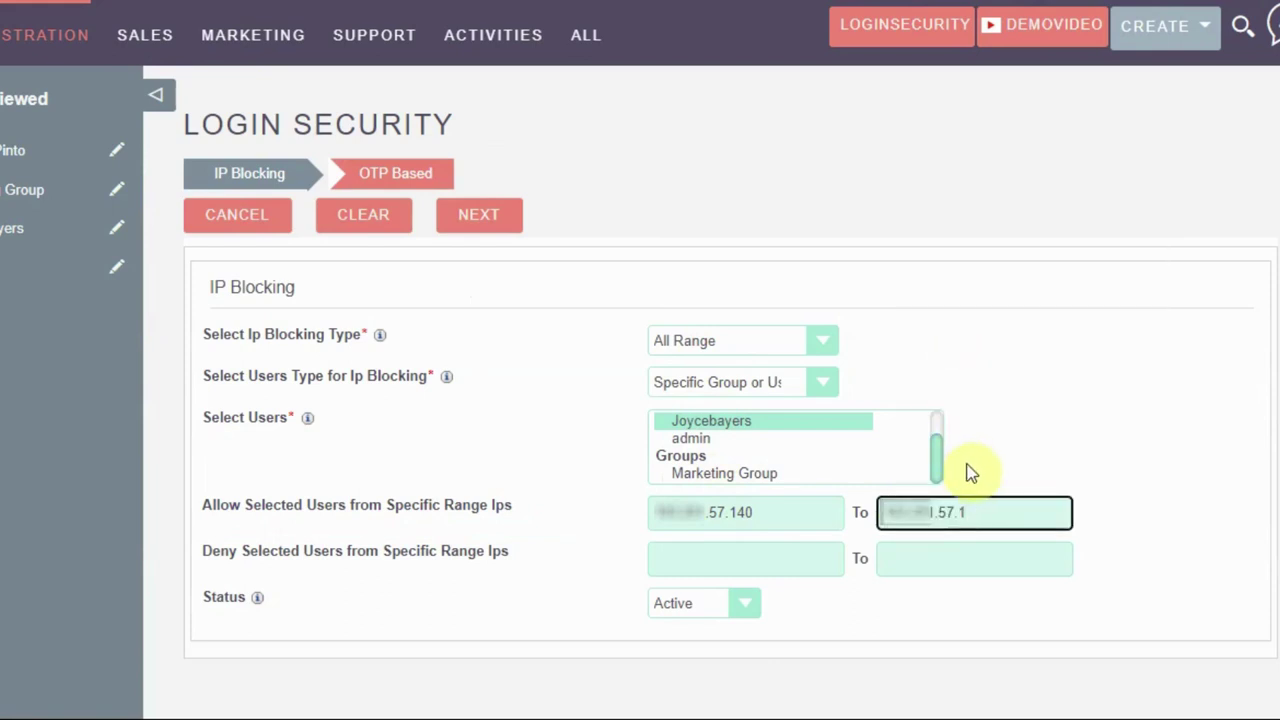
type("5")
Paste the copied IP into the denied range fields, covering endings 57.135 to 57.139
left_click(661, 559)
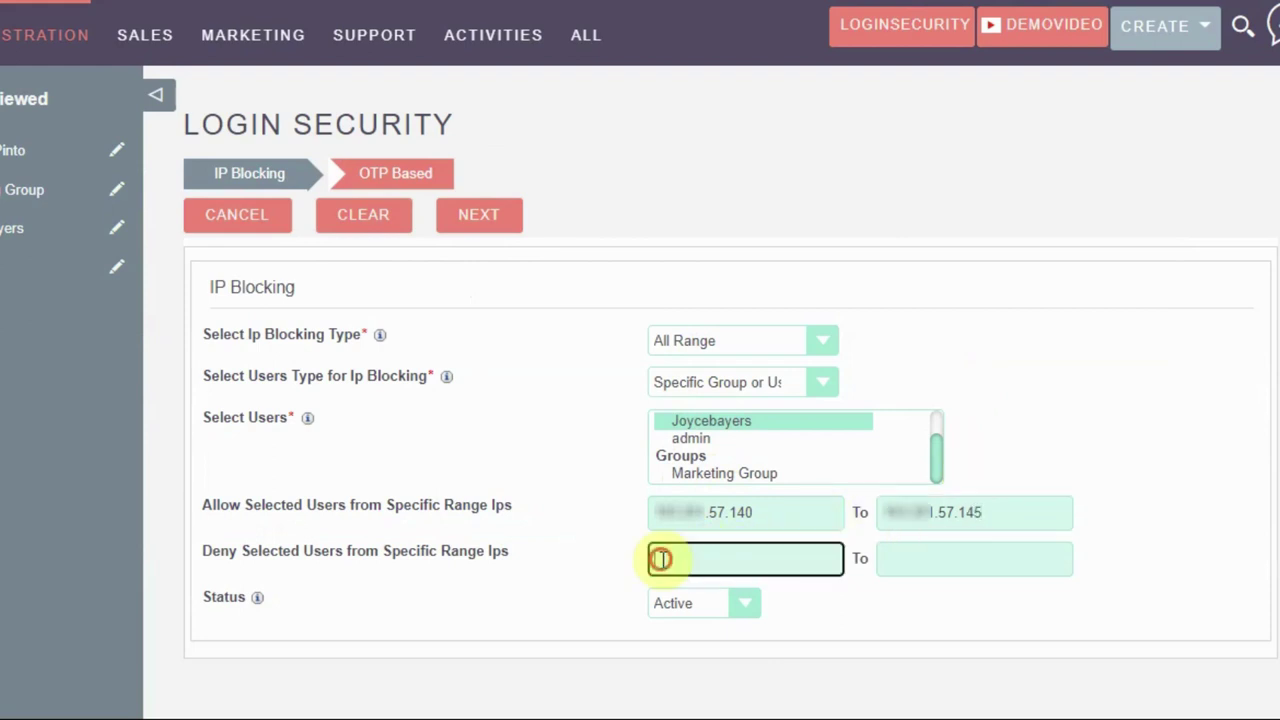
right_click(663, 559)
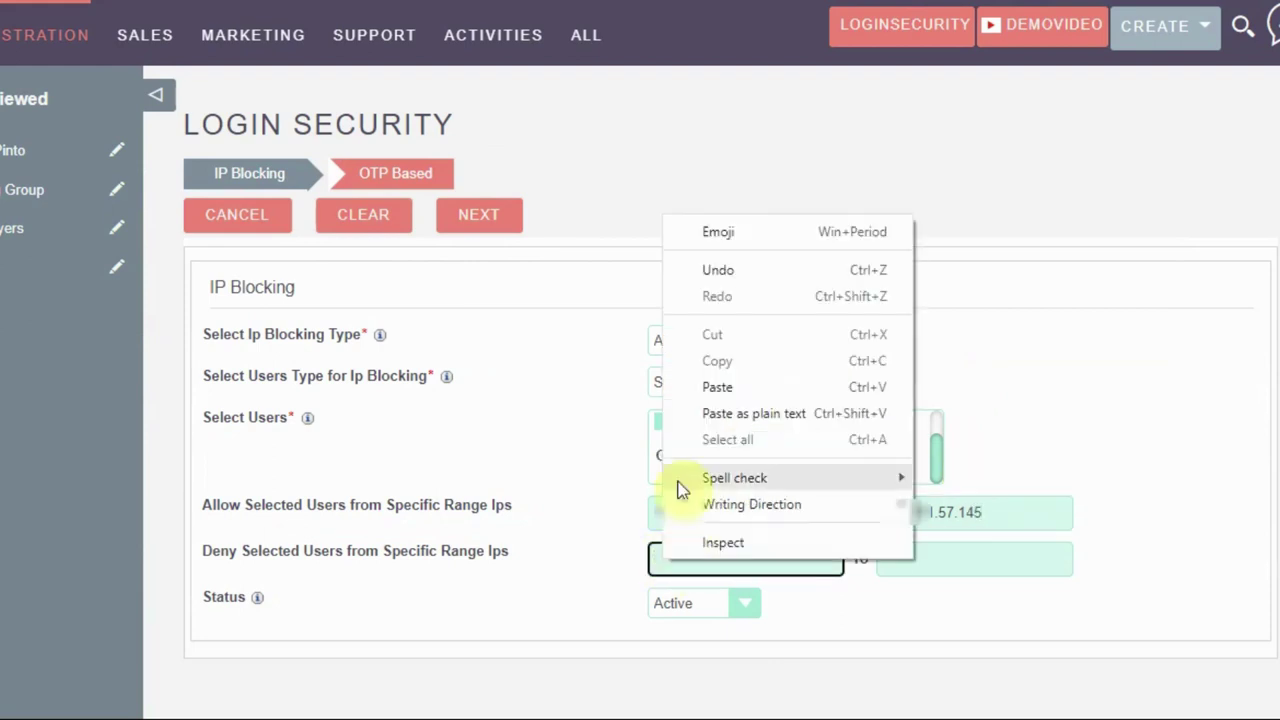
left_click(677, 385)
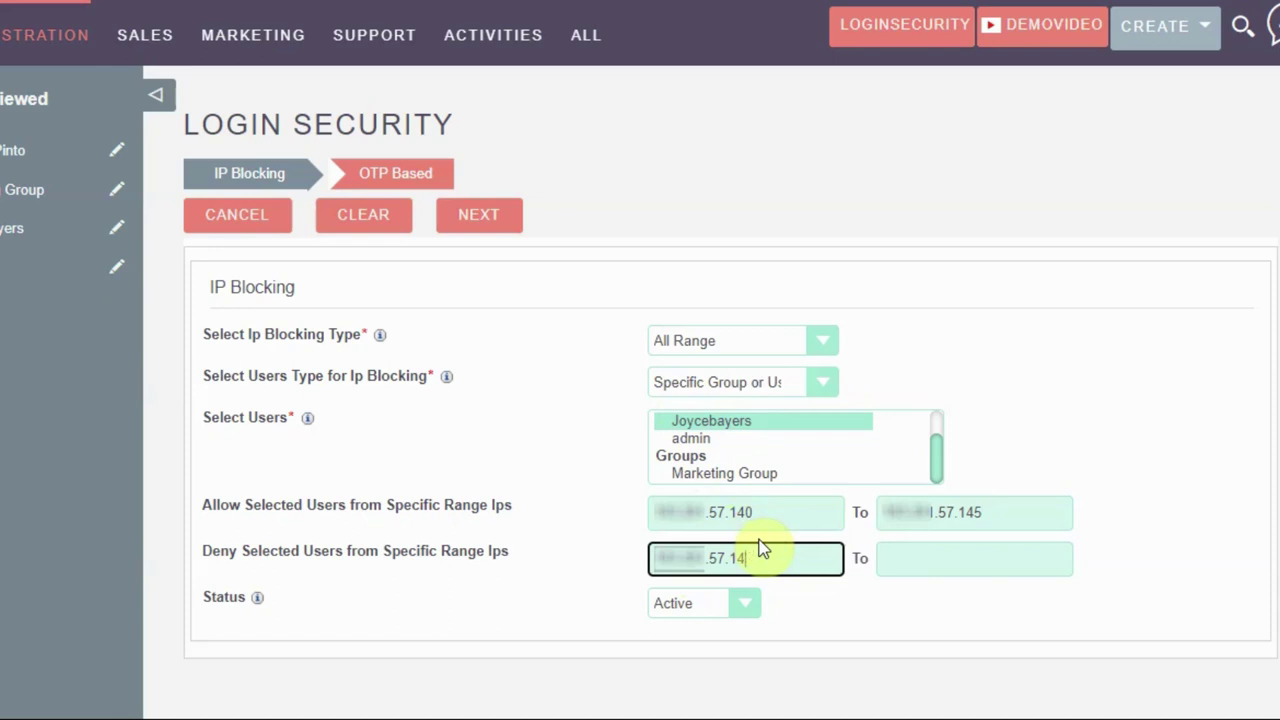
left_click(891, 545)
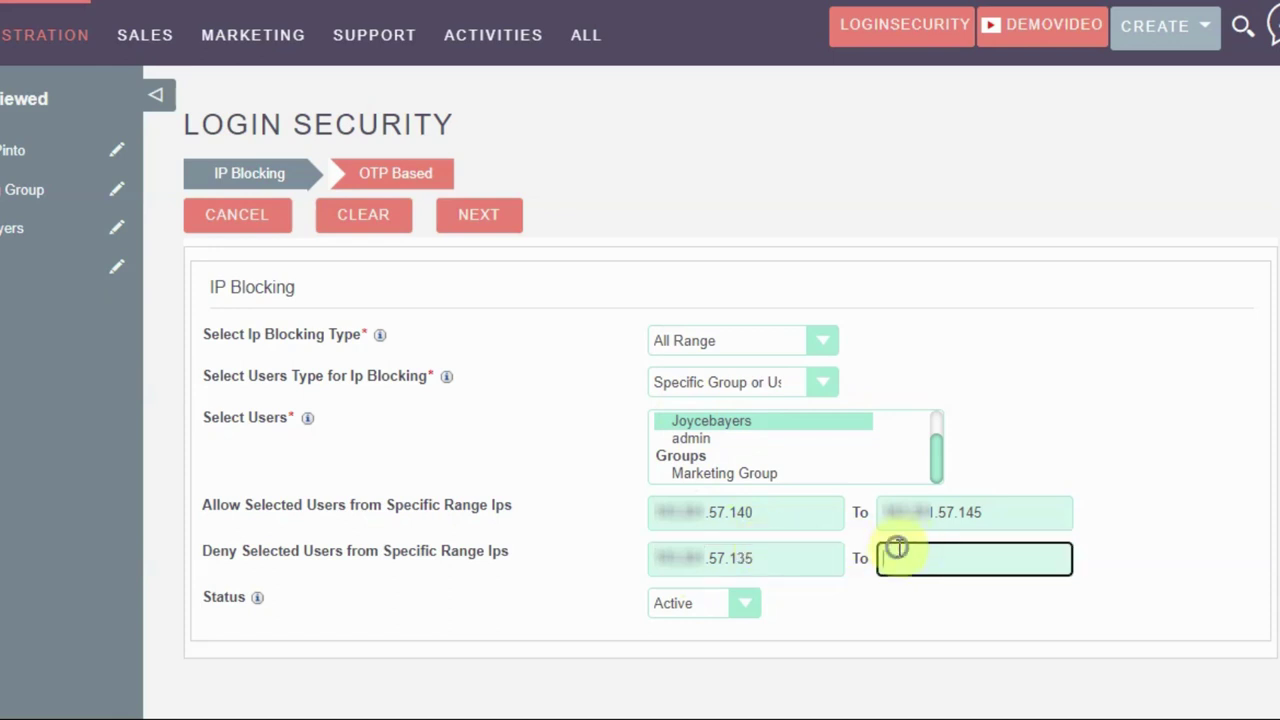
right_click(897, 548)
left_click(955, 371)
left_click(476, 218)
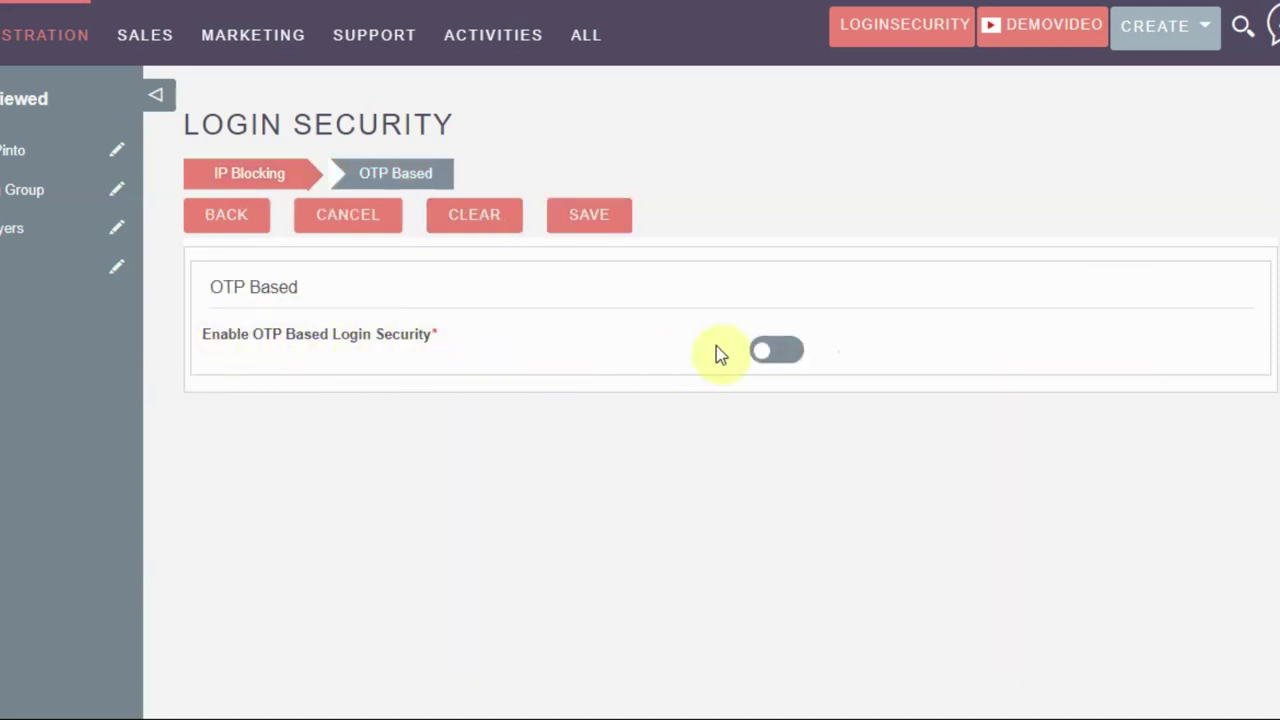
Turn on OTP based security with Email as the OTP type
left_click(778, 352)
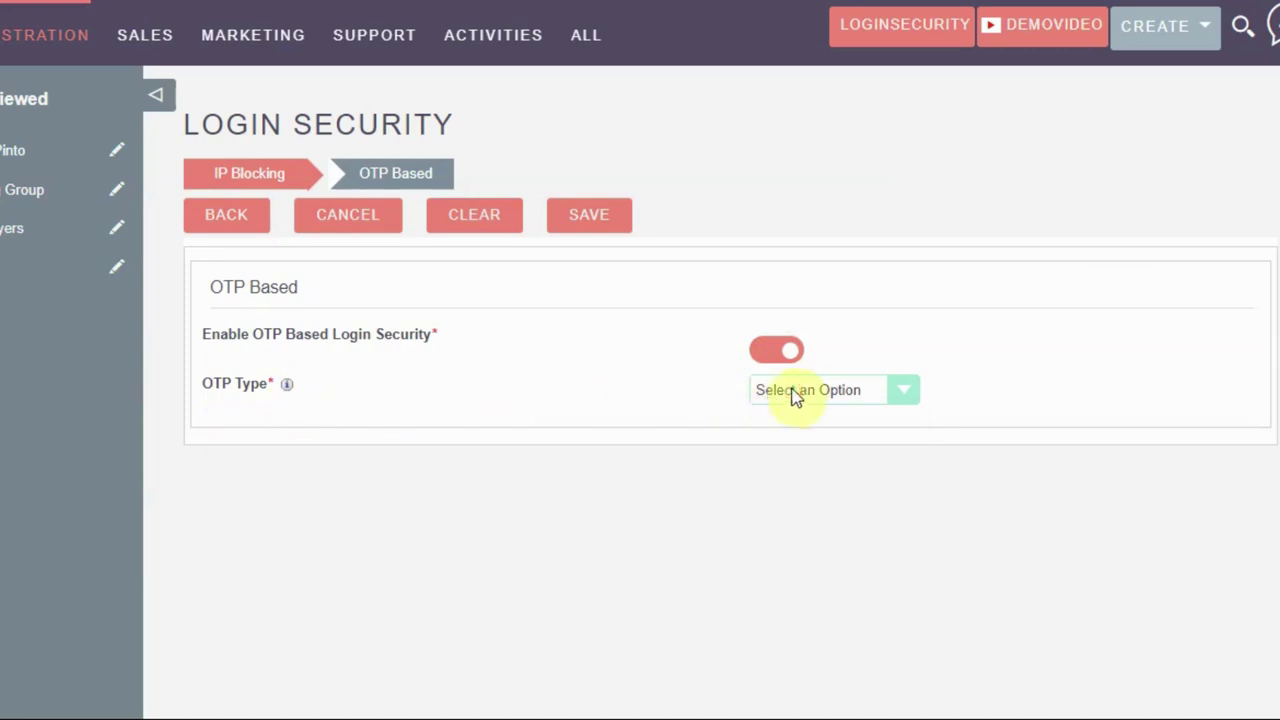
left_click(794, 394)
left_click(797, 432)
scroll(155, 355, "down", 1)
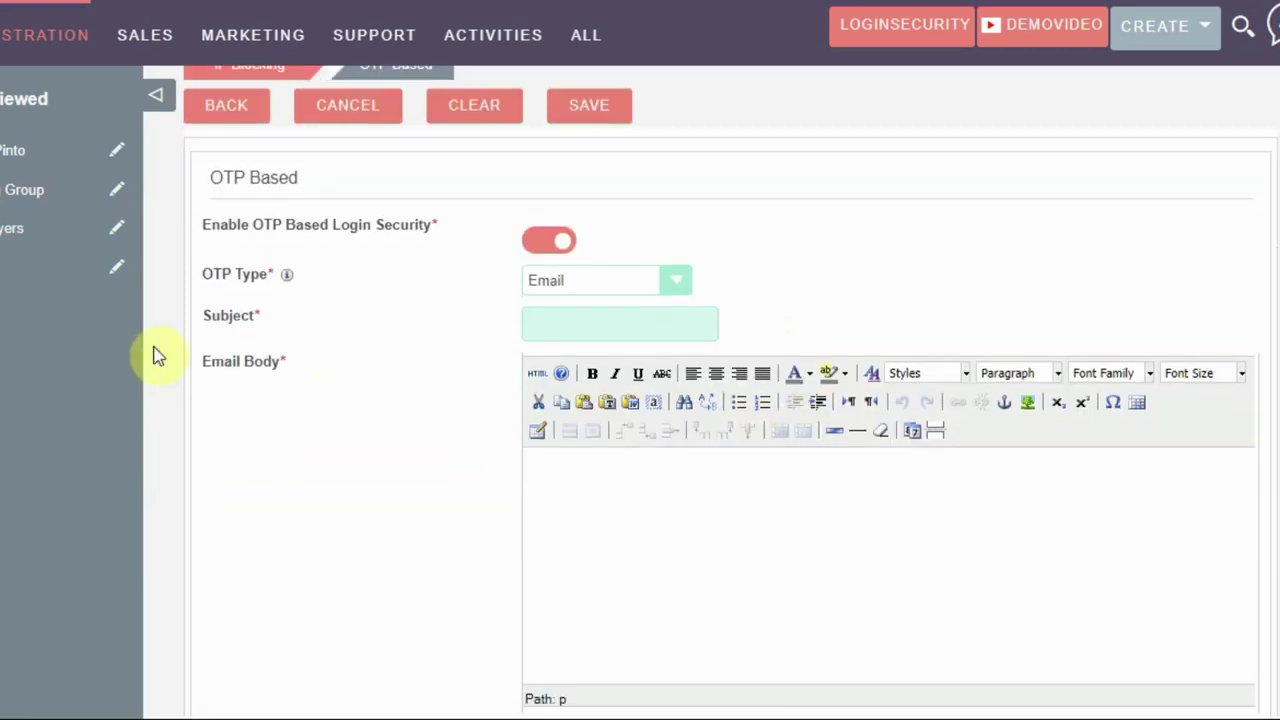
Set the email subject to One Time Password and paste a bold OTP instruction as the body
left_click(530, 323)
left_click(636, 372)
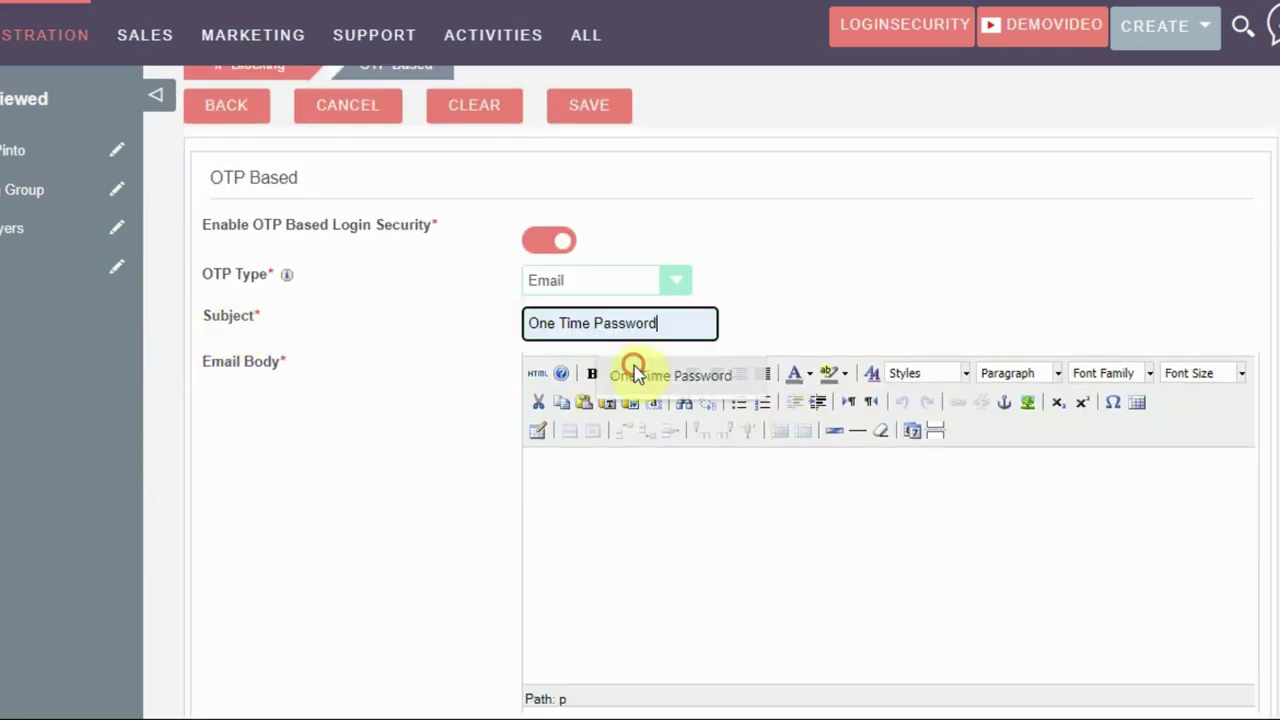
left_click(543, 466)
type("Please Enter the Below mentioned OTP for Login.")
scroll(568, 372, "down", 1)
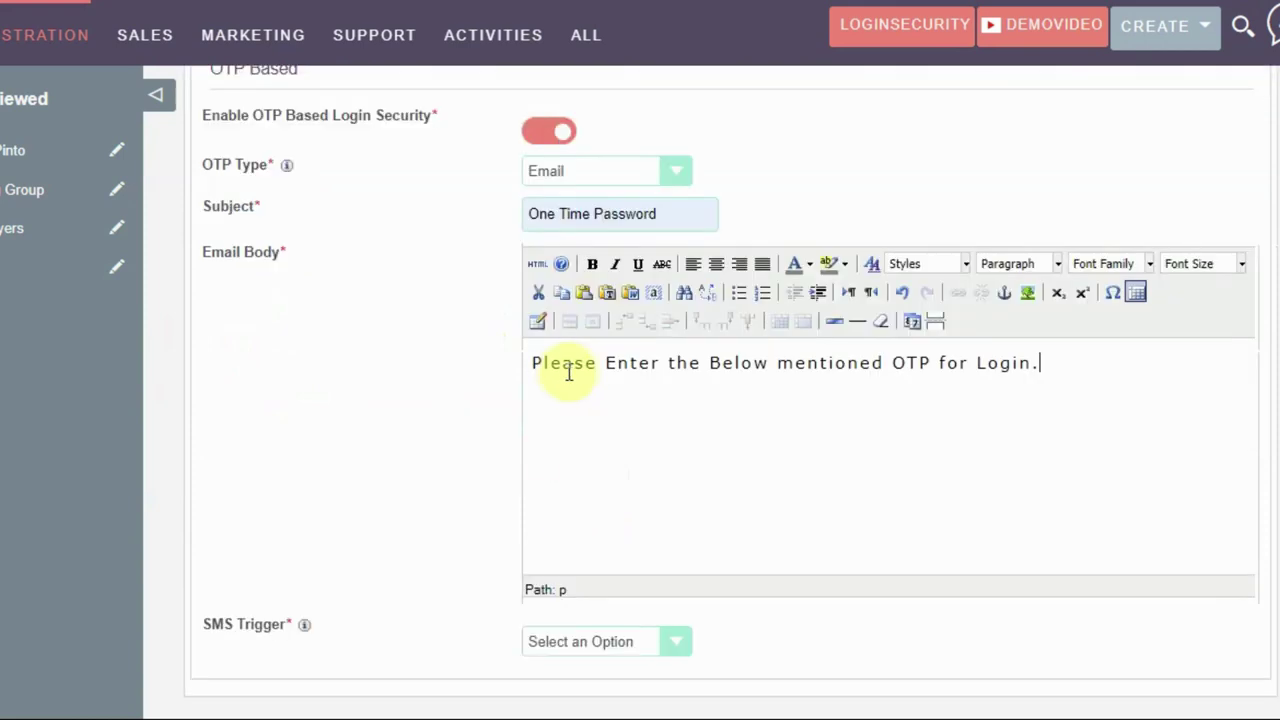
triple_click(572, 372)
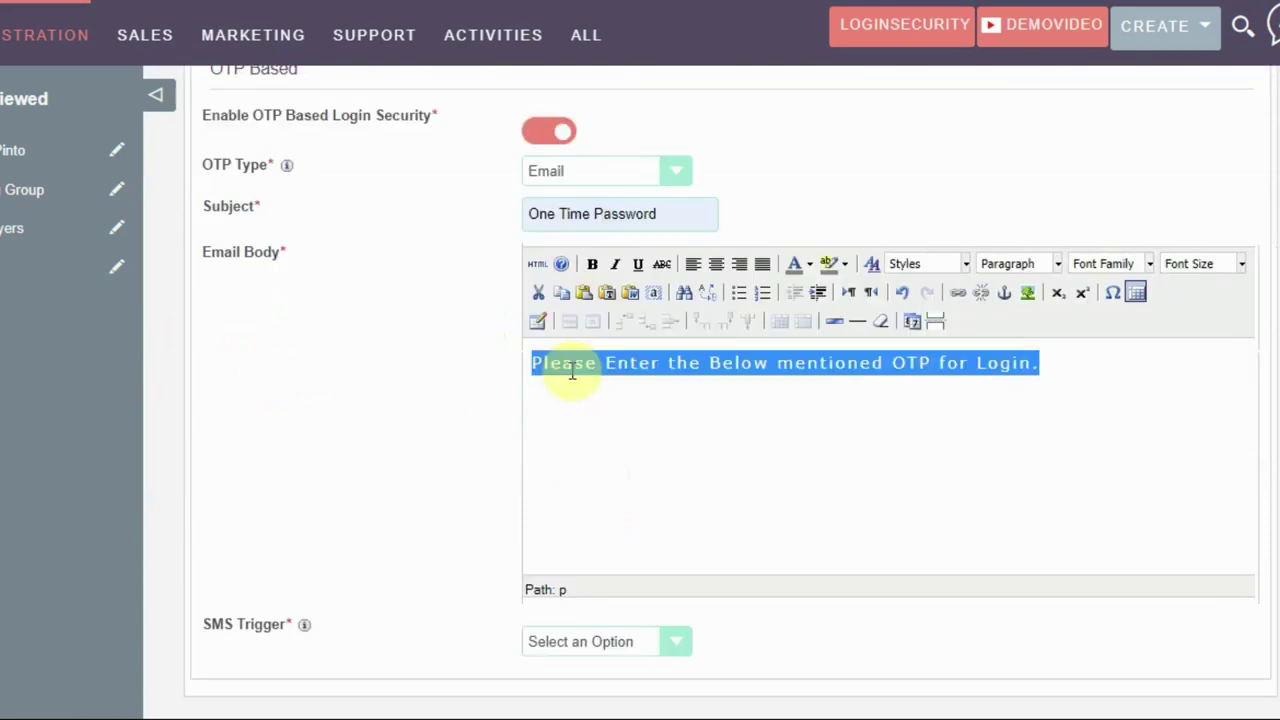
left_click(592, 264)
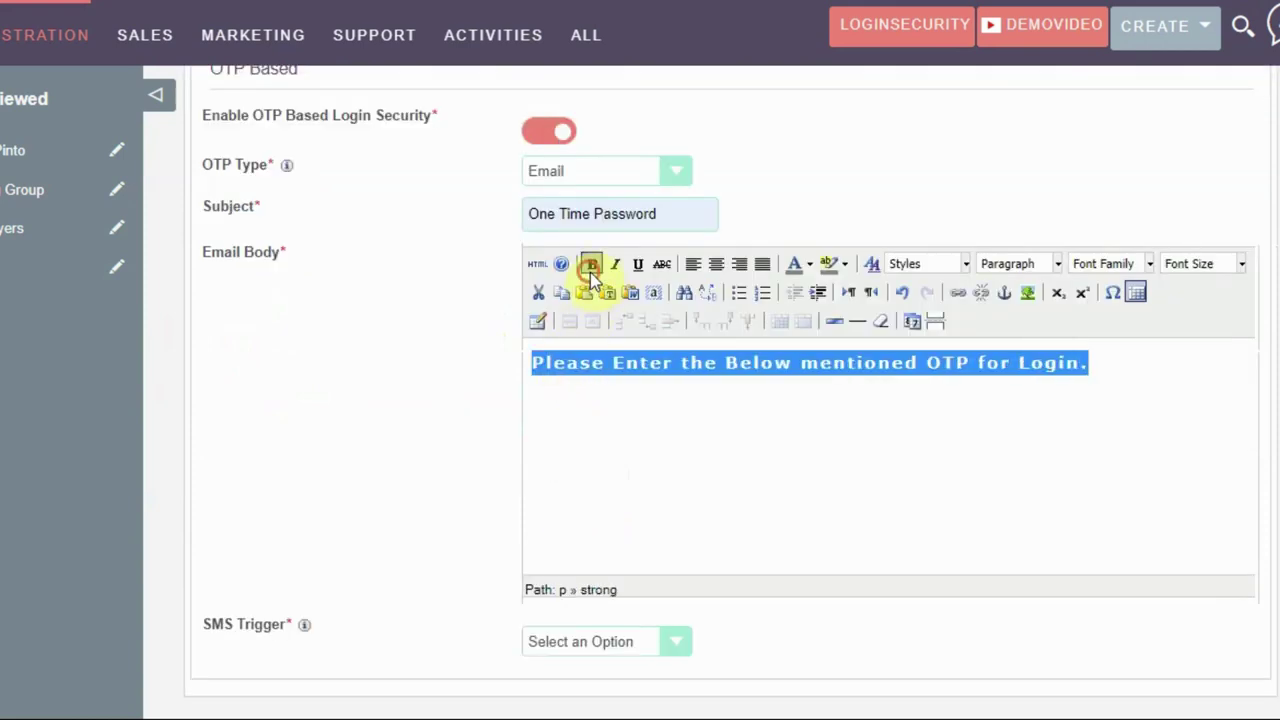
left_click(611, 400)
Set the SMS trigger to Minutes and OTP resend to 5 Minutes, then save the record
scroll(986, 374, "down", 1)
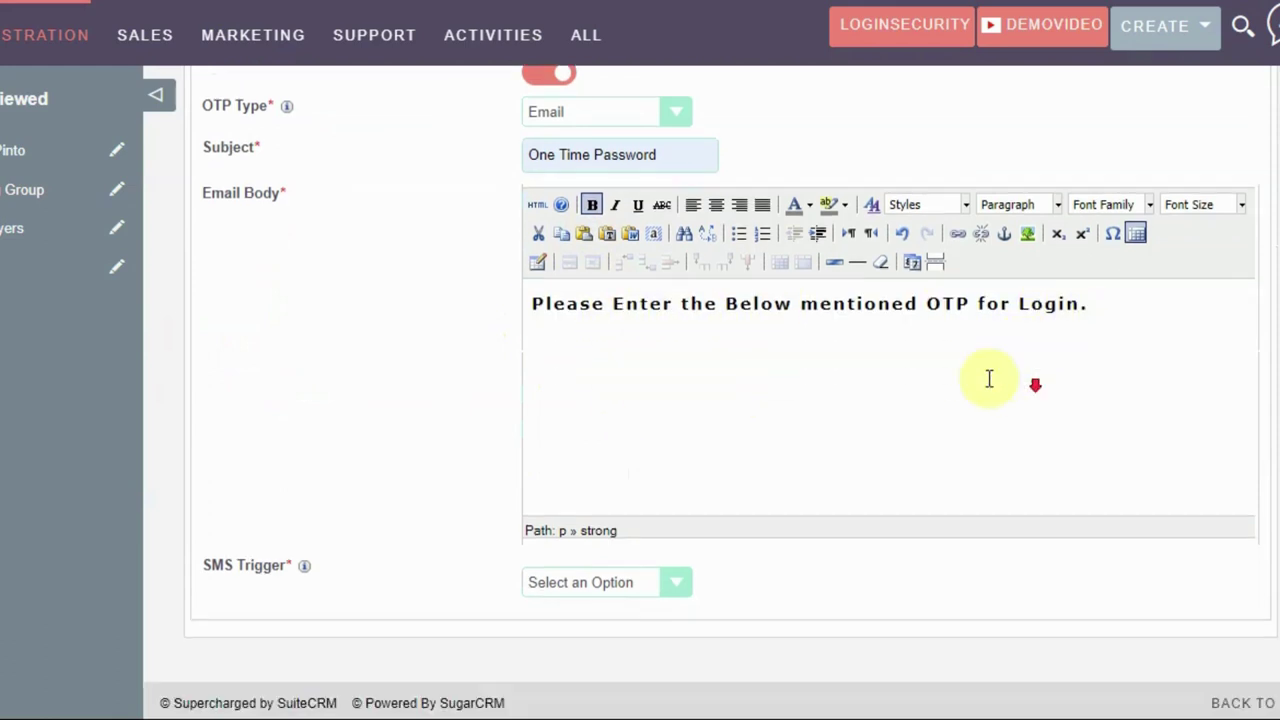
left_click(567, 575)
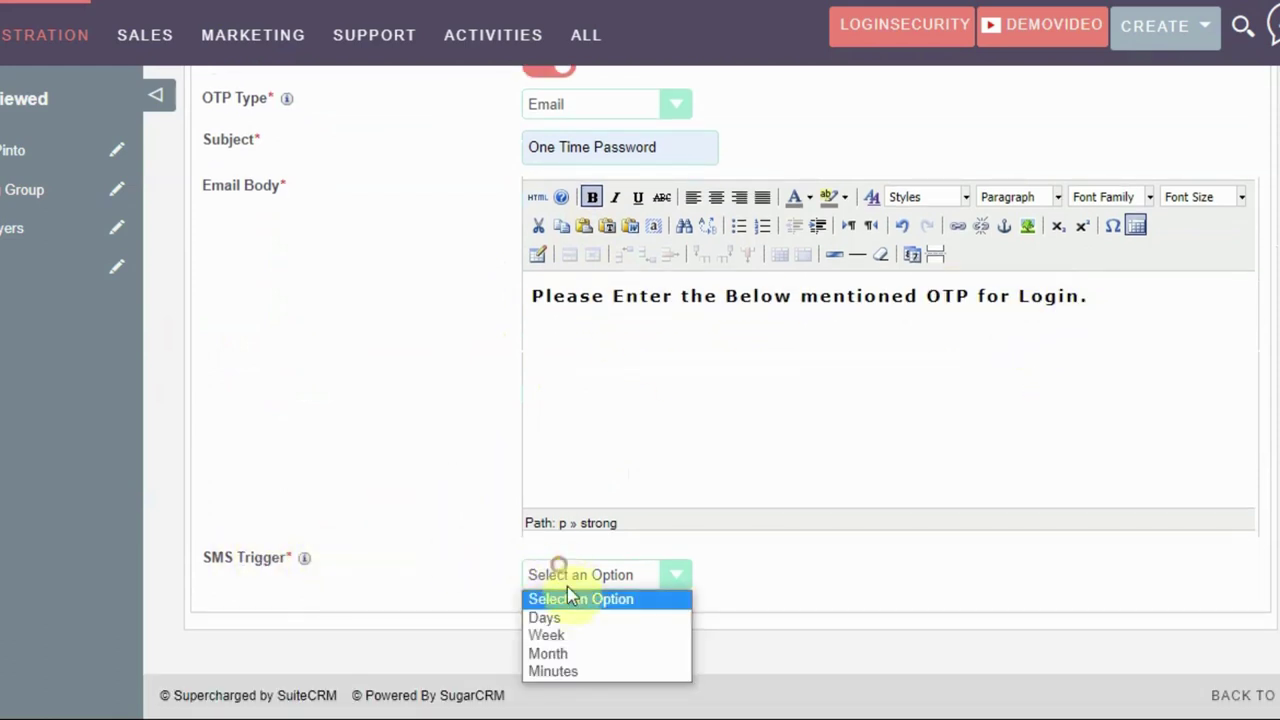
left_click(555, 672)
scroll(397, 614, "down", 1)
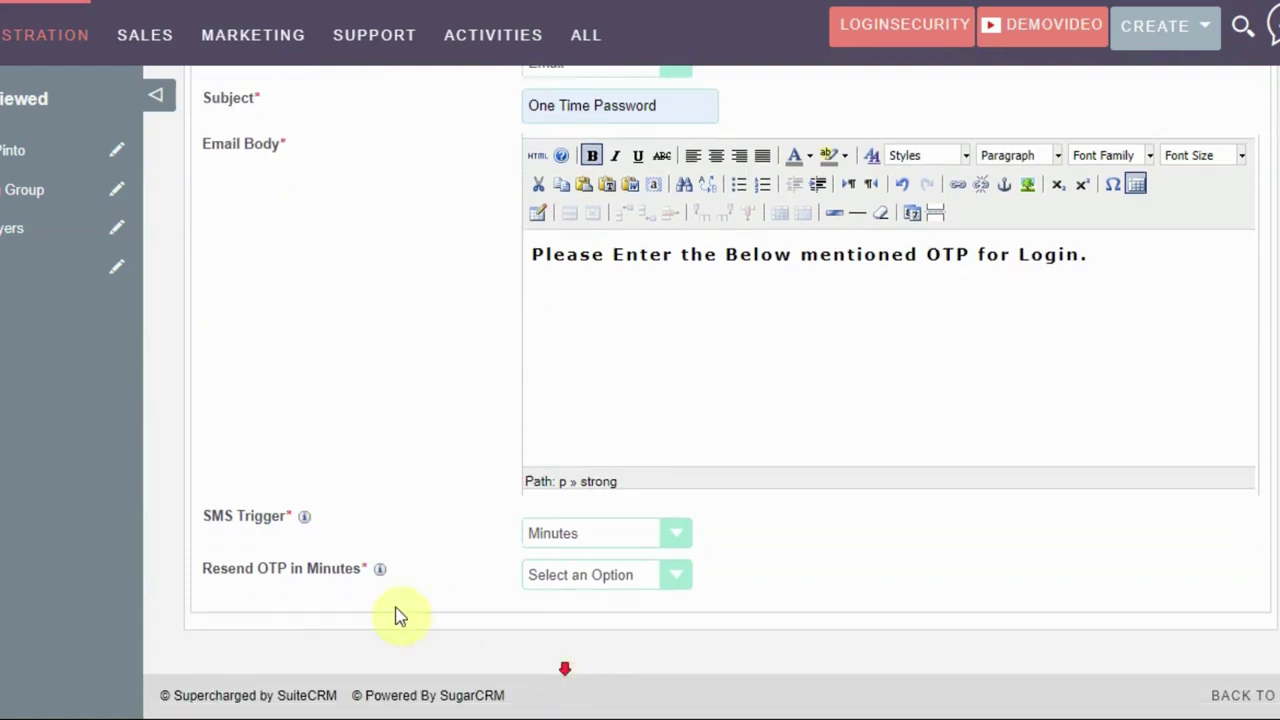
left_click(543, 580)
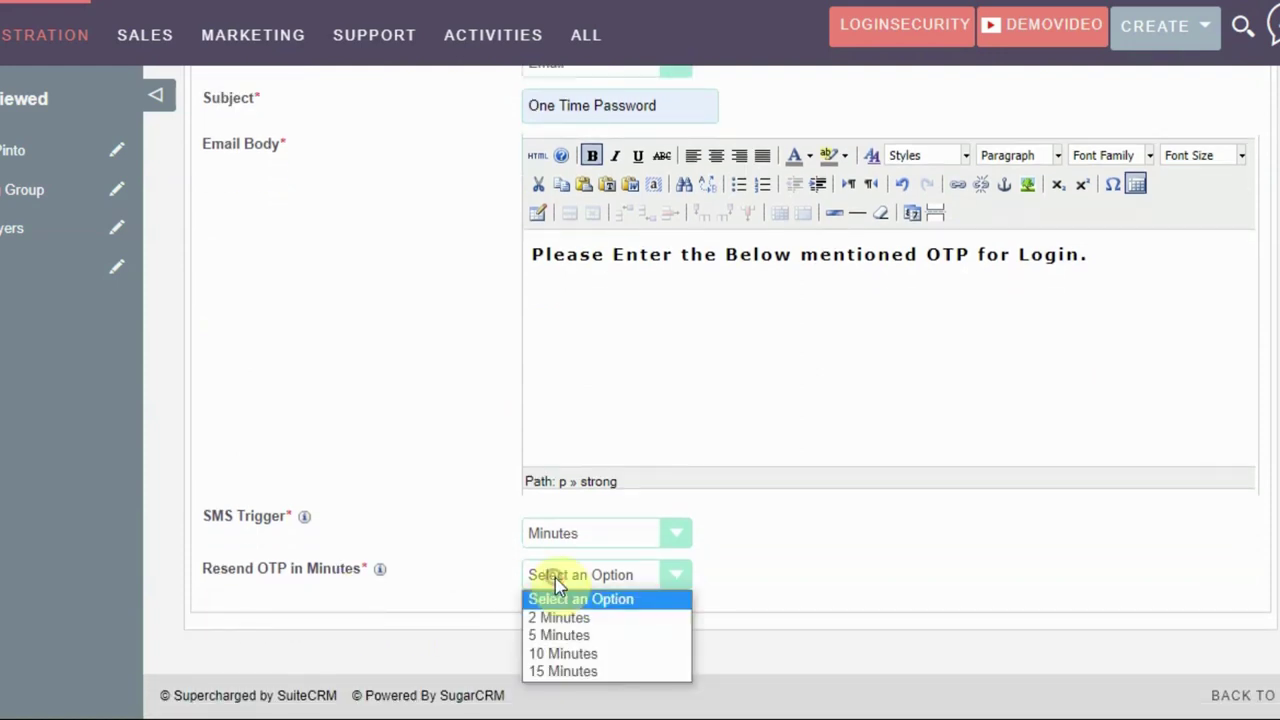
left_click(557, 634)
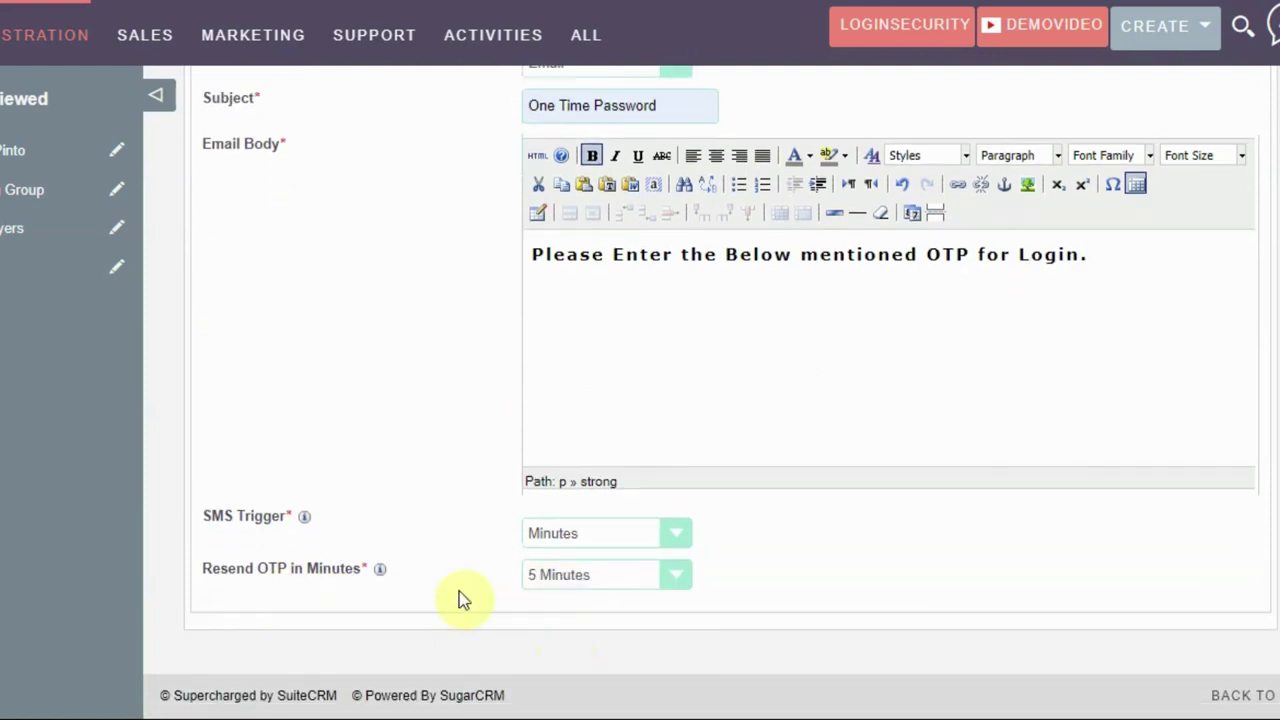
scroll(560, 594, "up", 5)
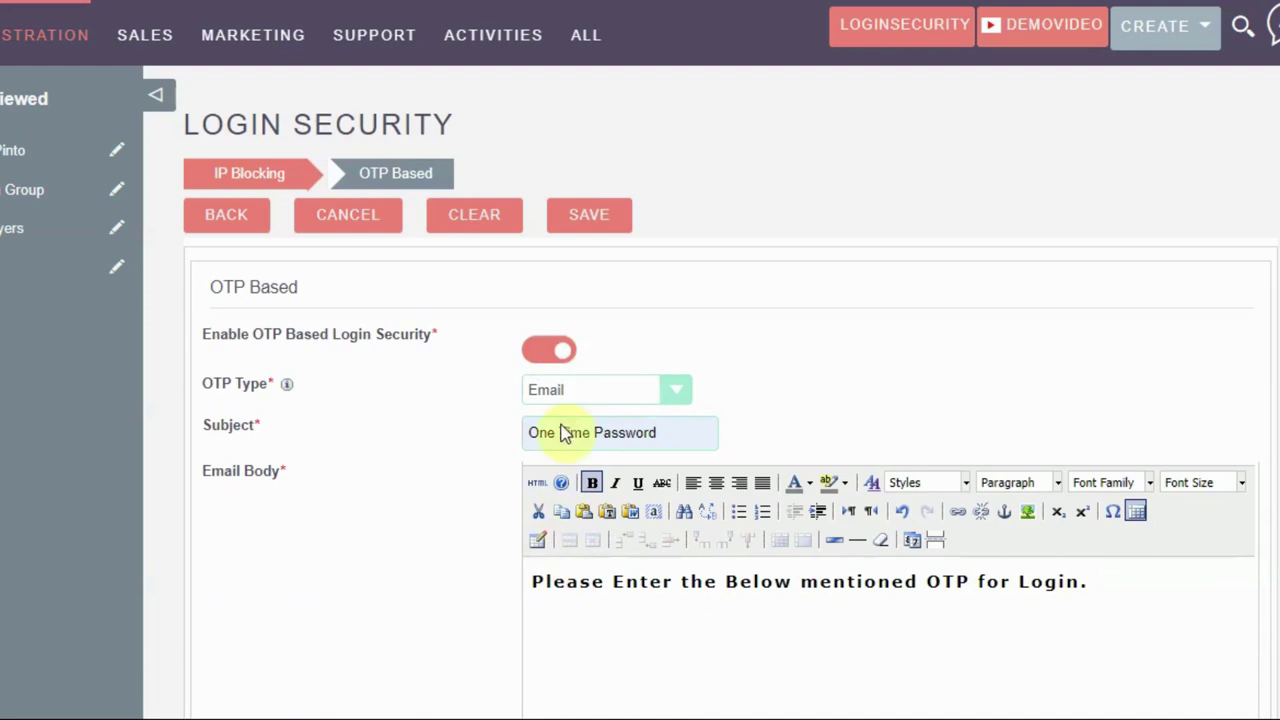
left_click(585, 222)
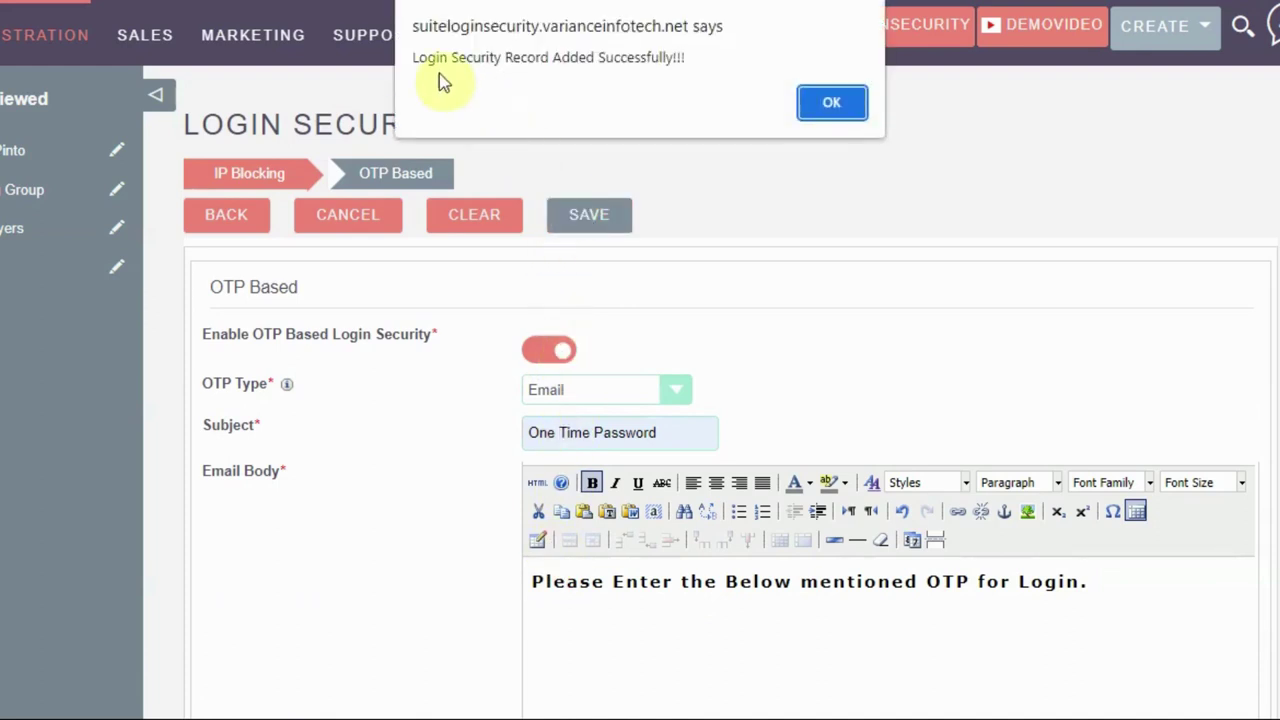
Log in again as the restricted user, then open the newest One Time Password email in Gmail
left_click(832, 104)
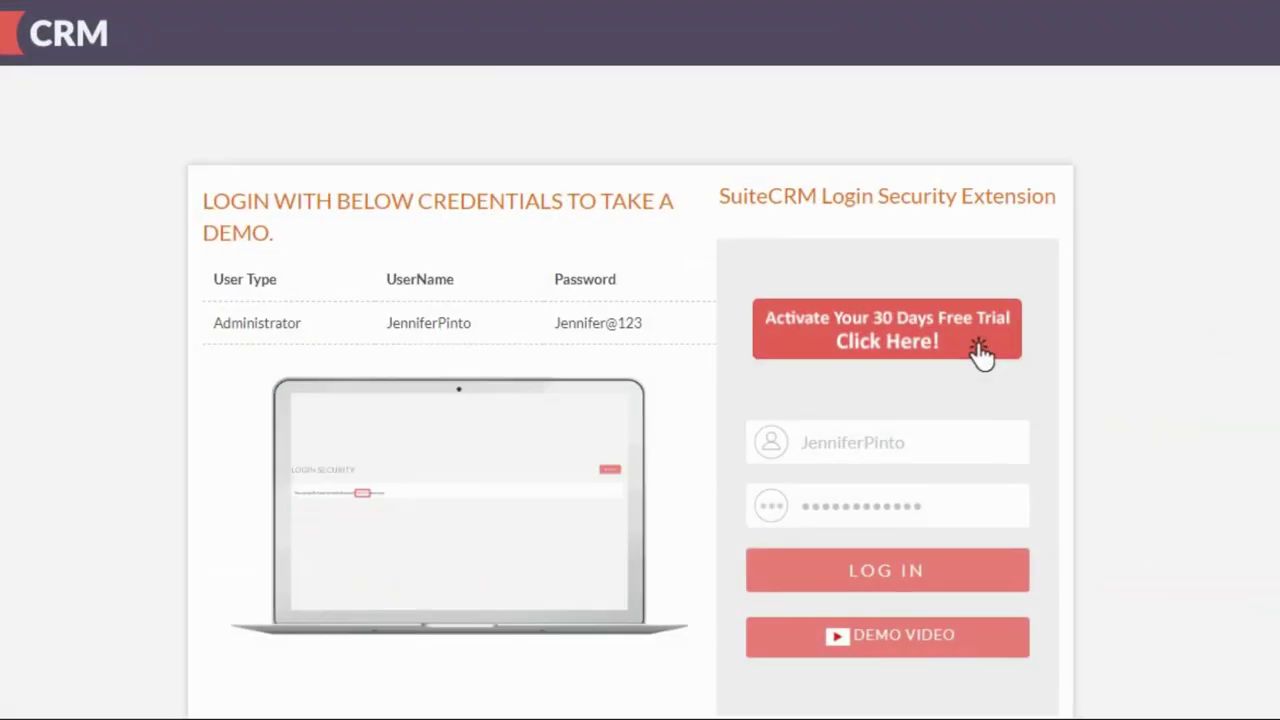
left_click_drag(894, 457, 786, 443)
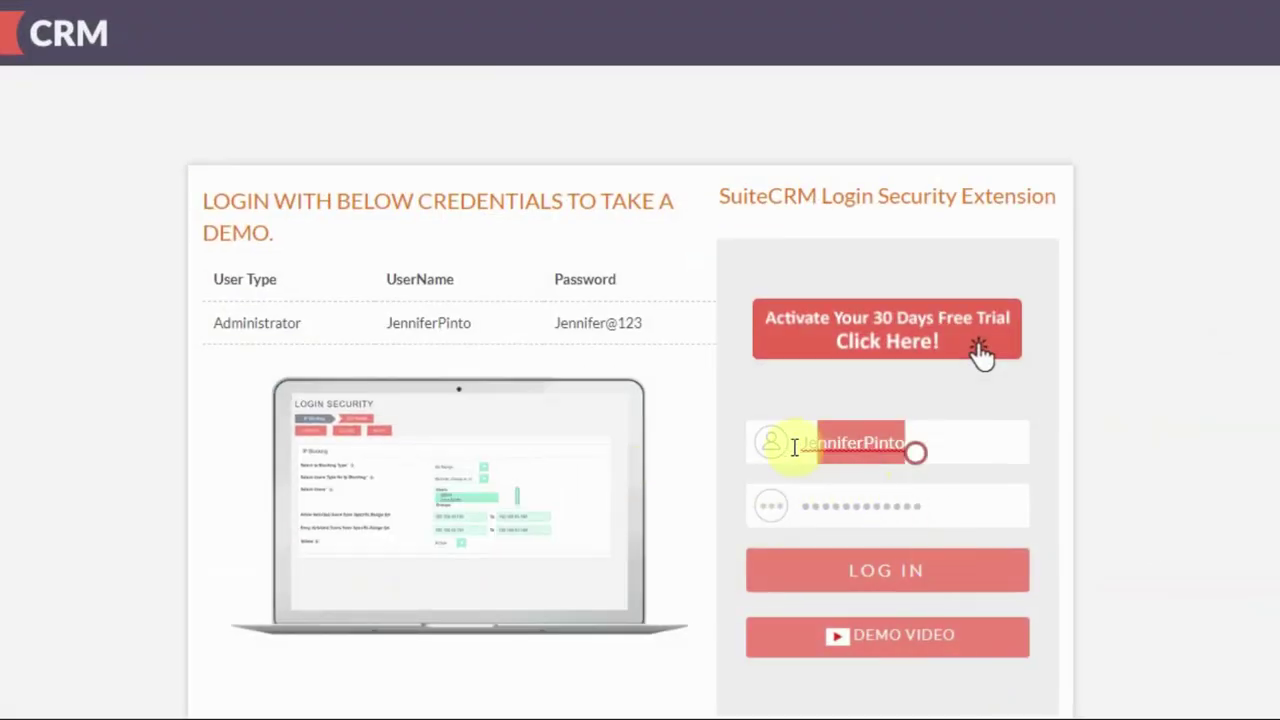
key("BackSpace")
type("Joyce")
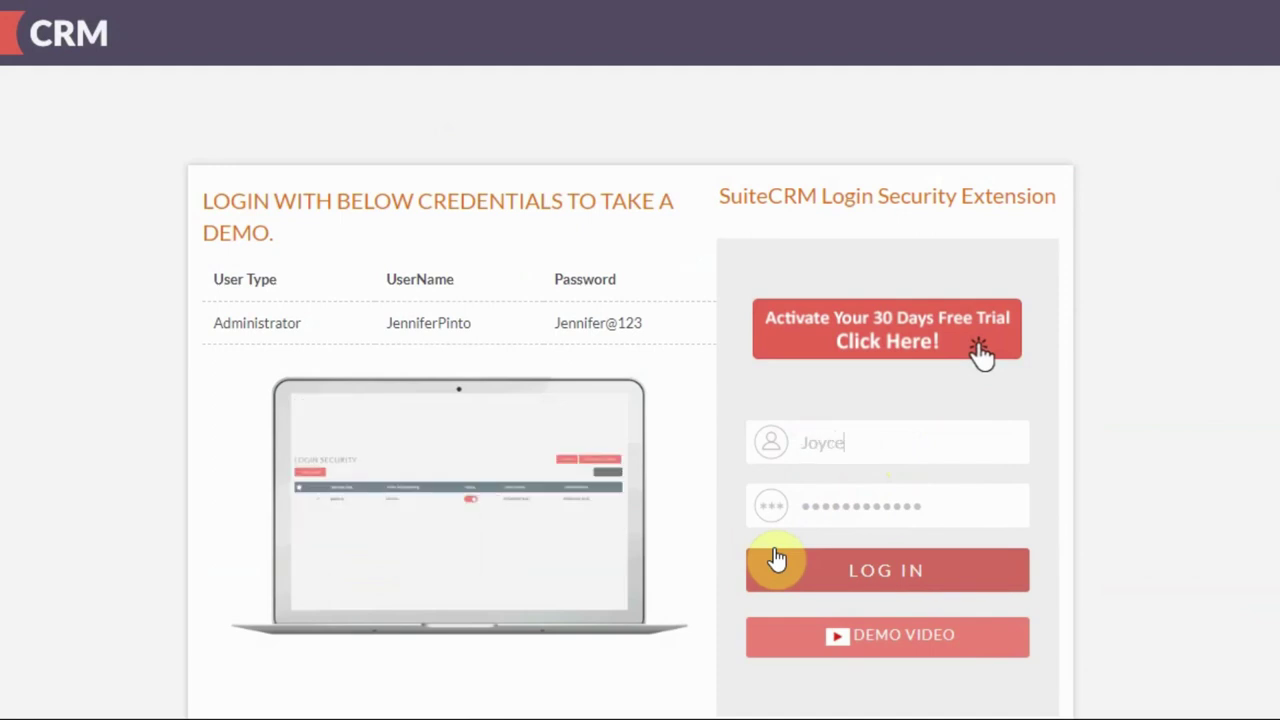
type("bayers")
key("Tab")
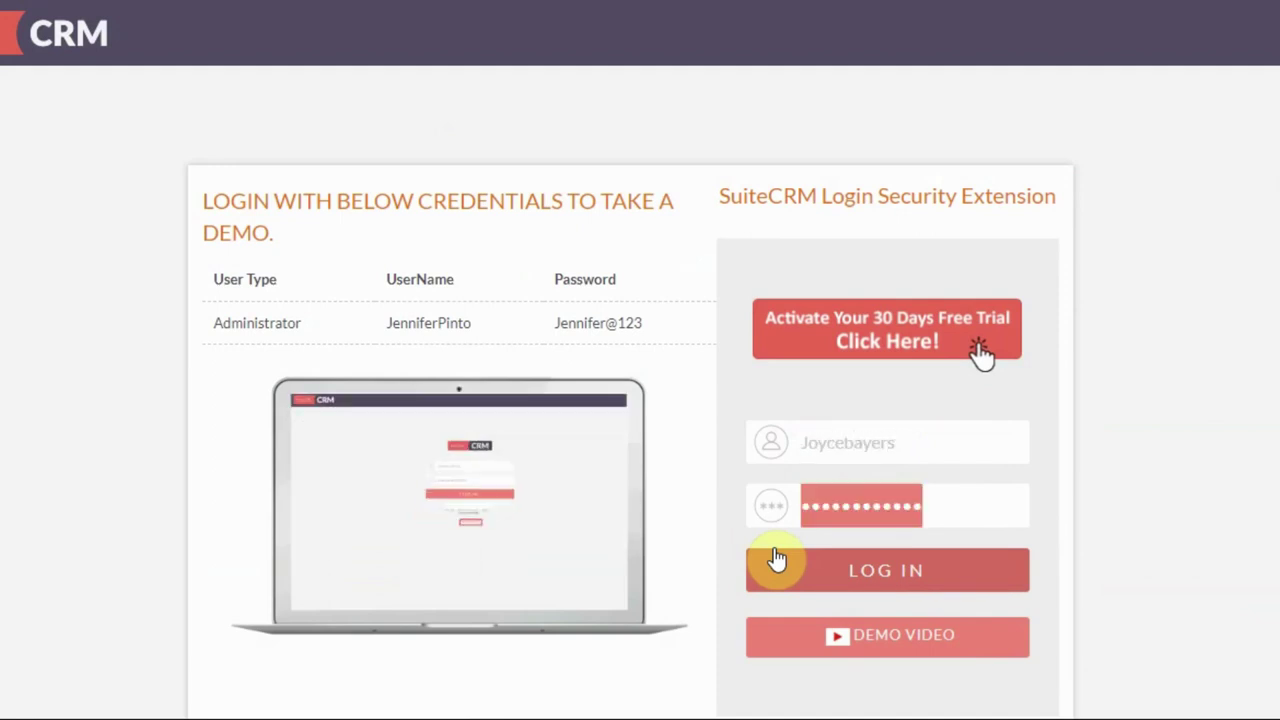
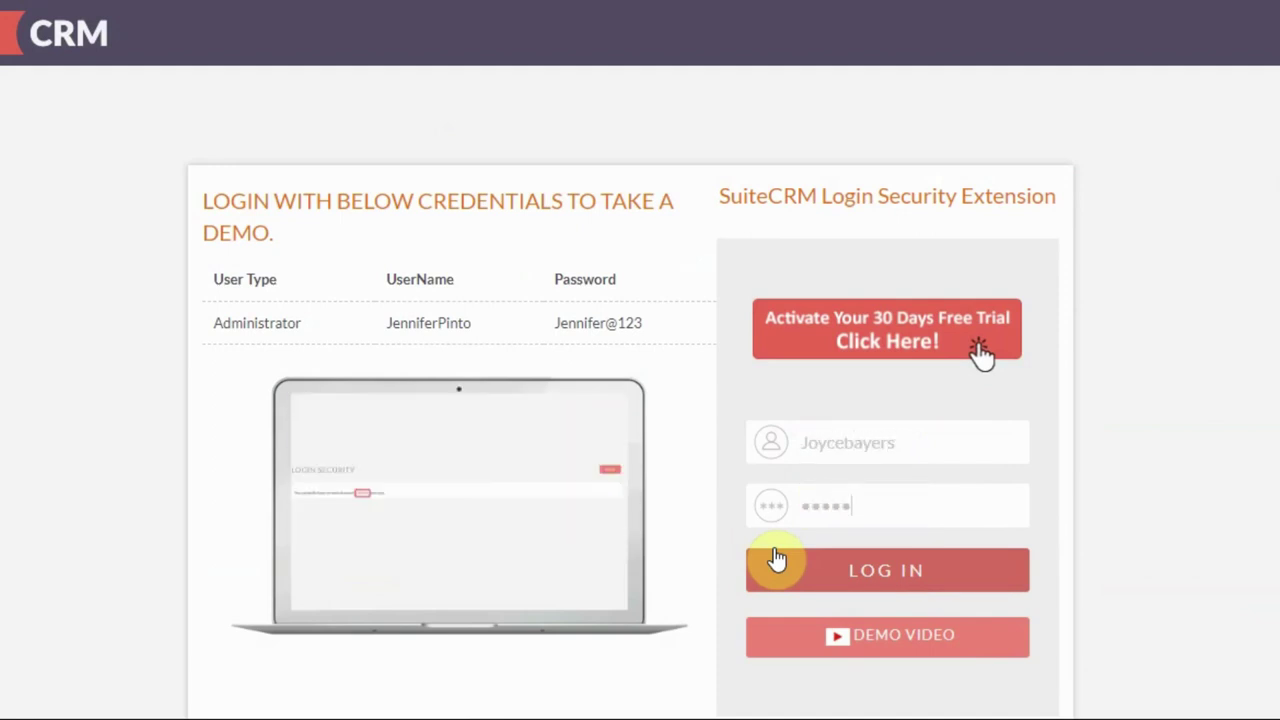
left_click(858, 571)
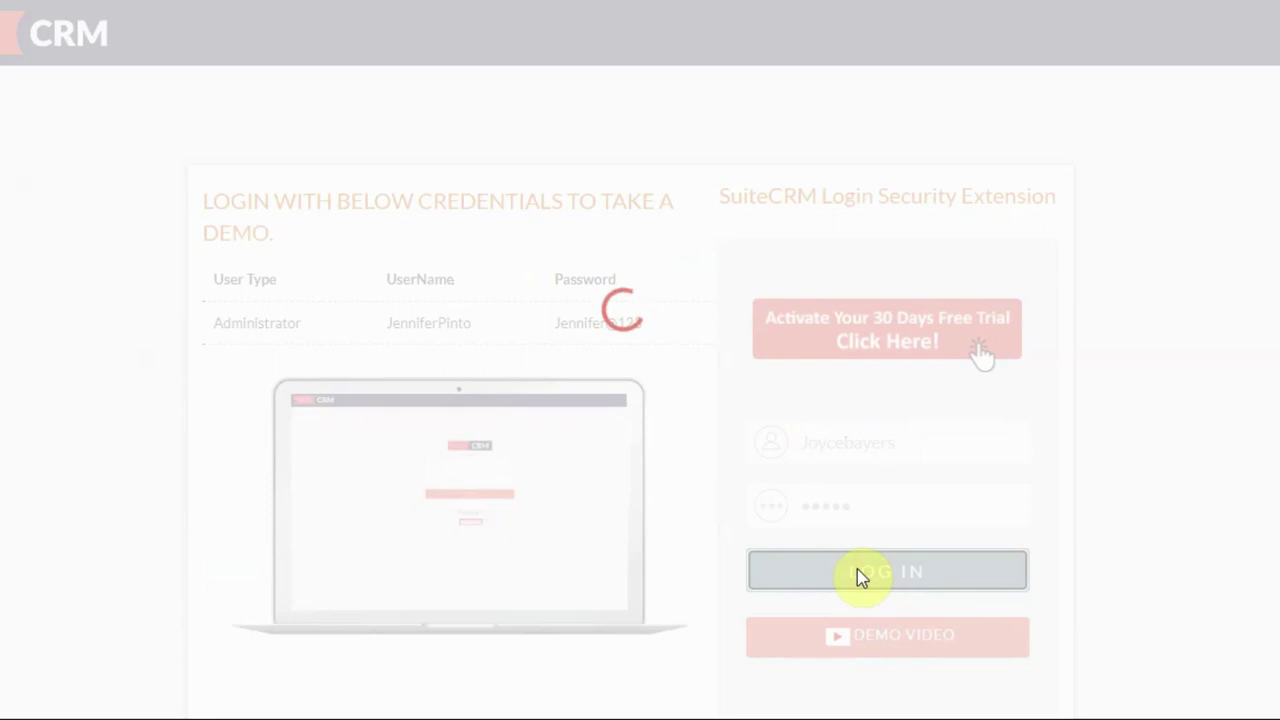
scroll(860, 570, "down", 1)
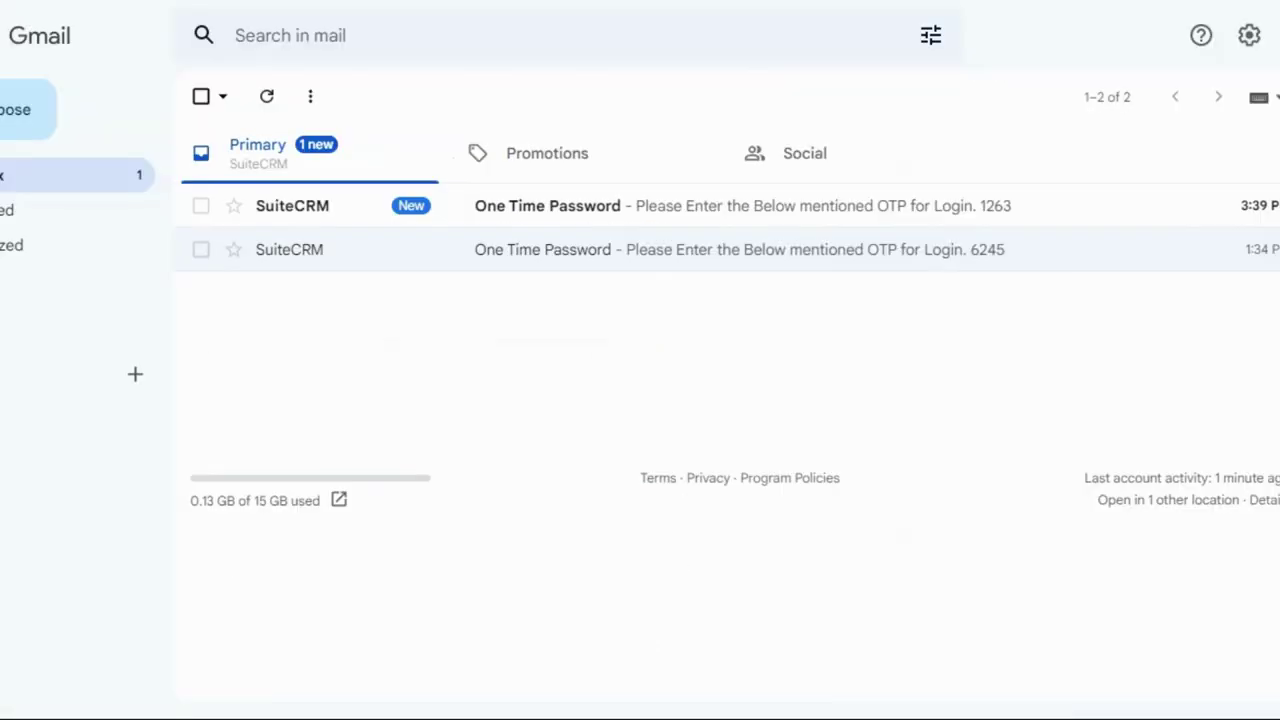
left_click(829, 222)
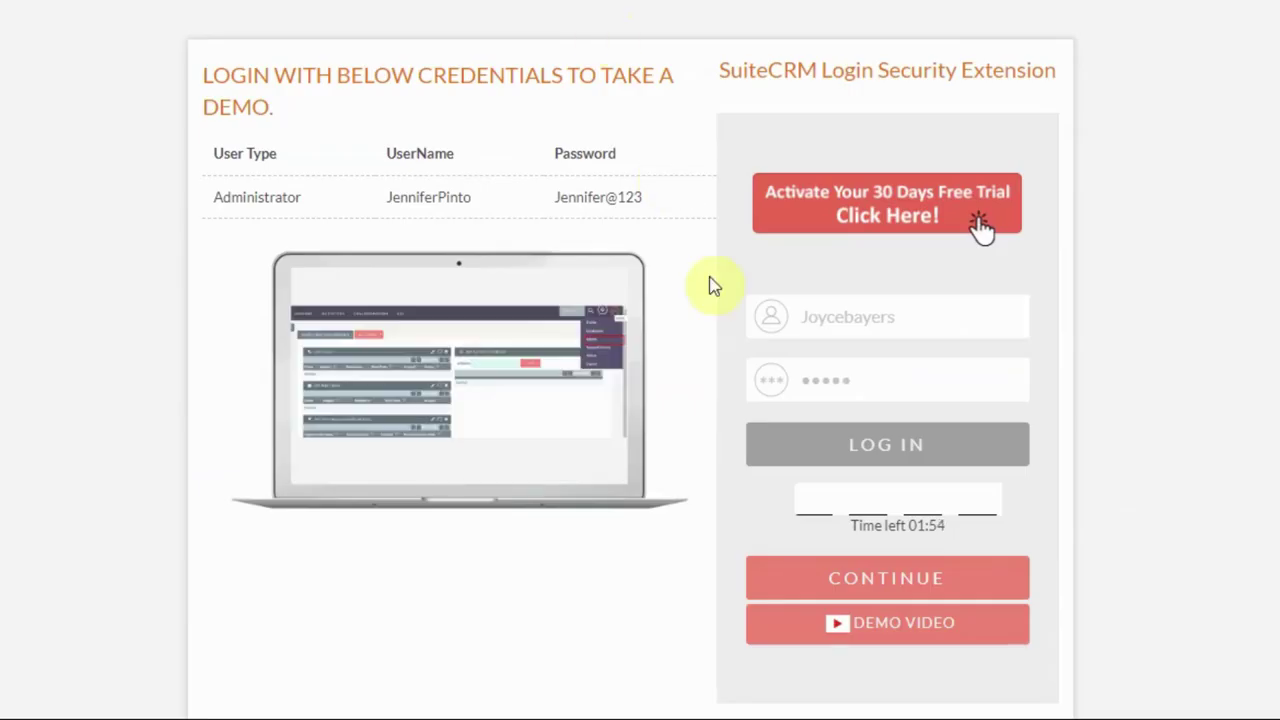
Enter the emailed one-time code to complete the restricted user's login, then log out
left_click(810, 500)
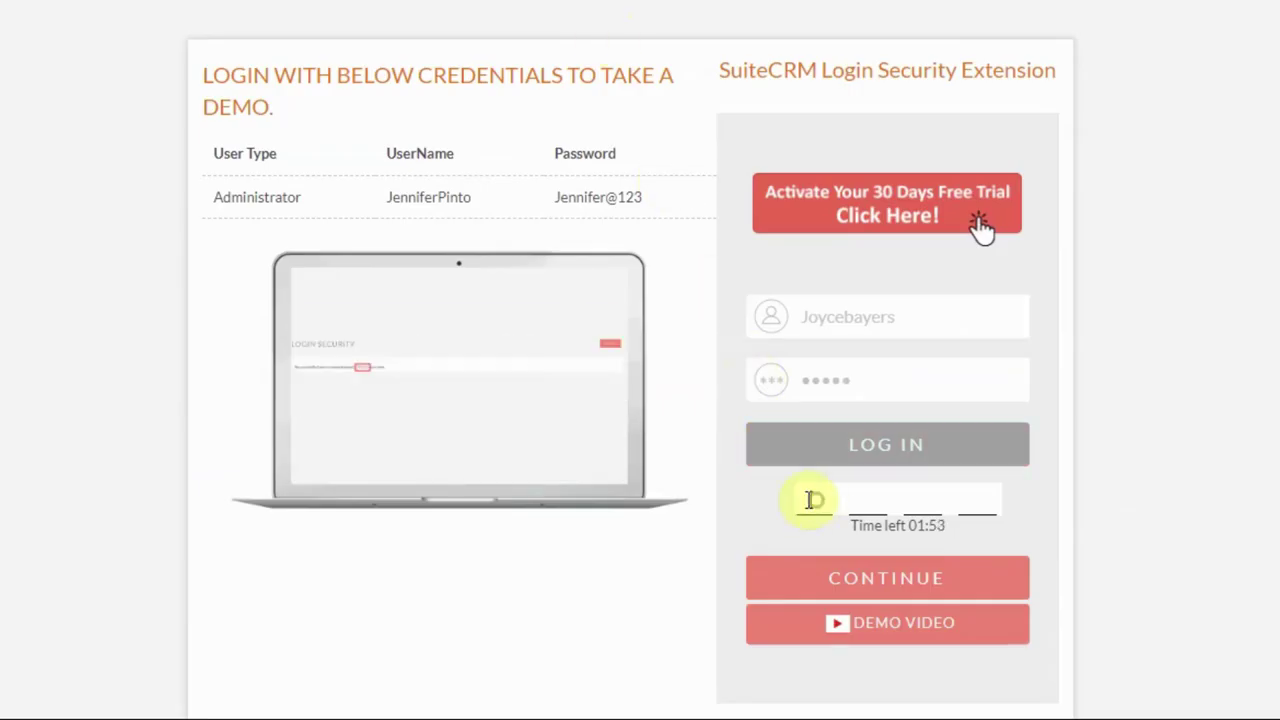
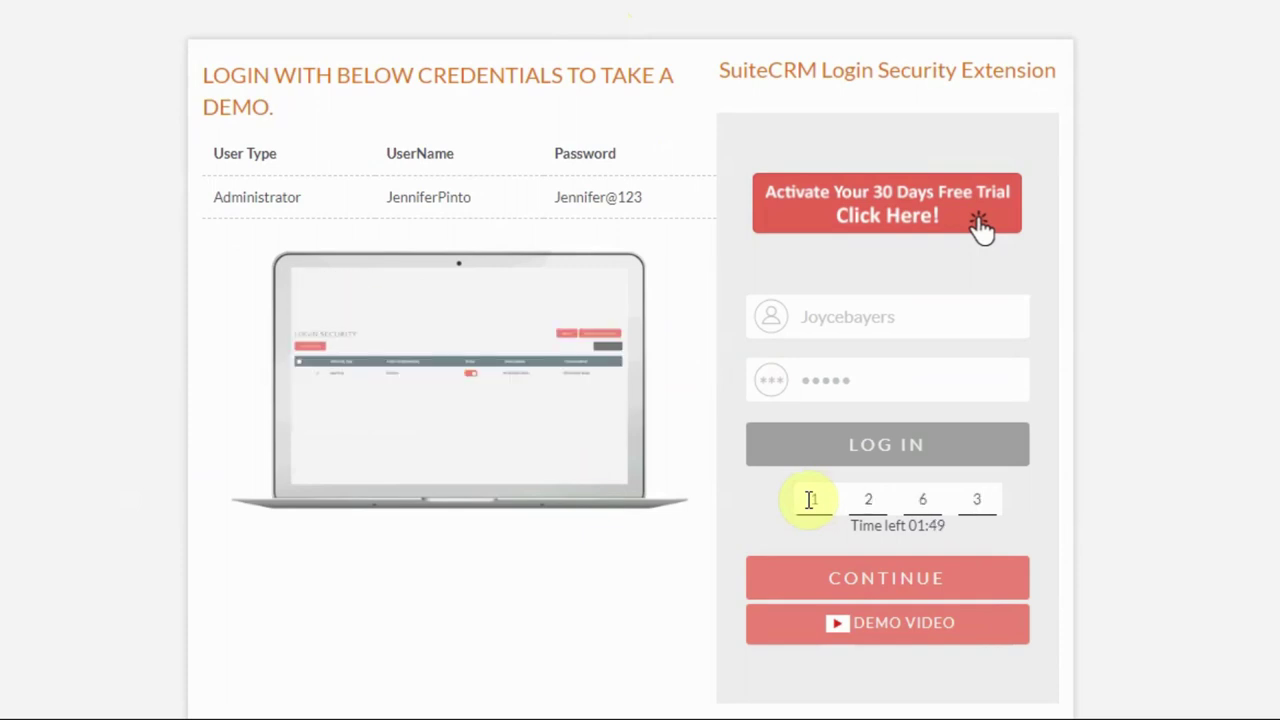
left_click(905, 580)
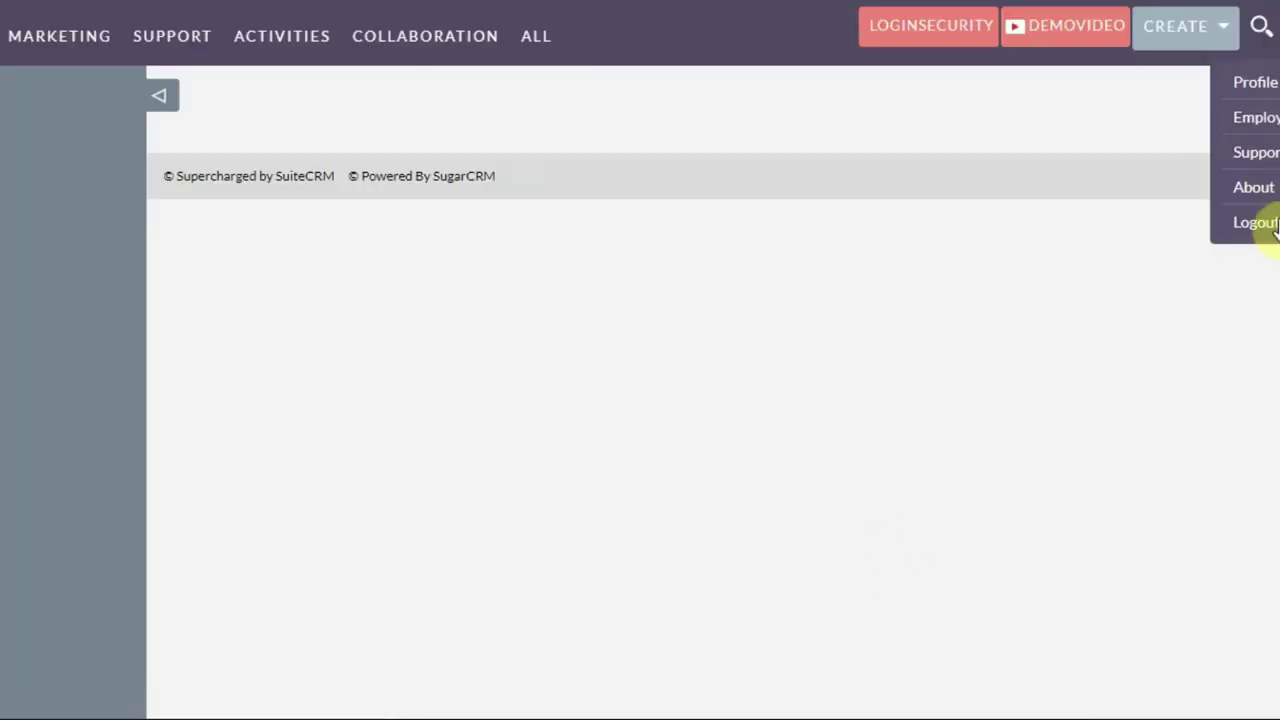
left_click(1272, 230)
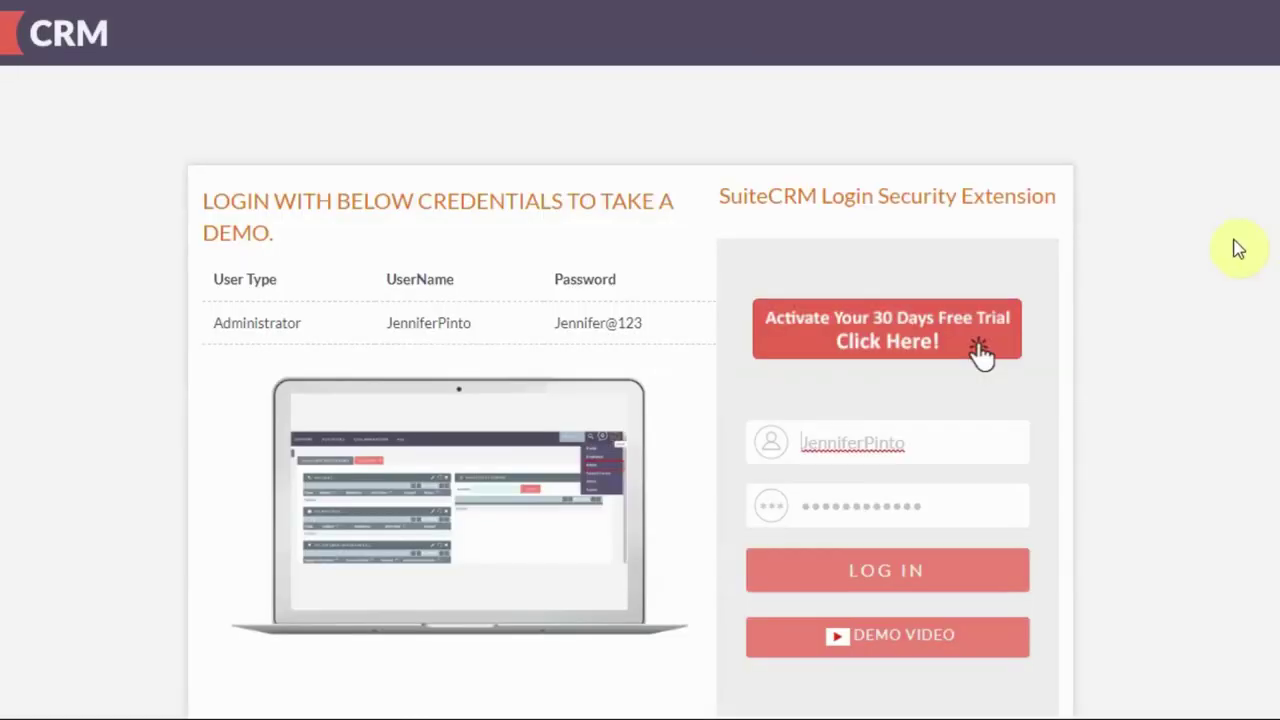
Log in again with the test user's credentials, log out via the user menu, and edit the All Range record
left_click_drag(808, 450, 748, 466)
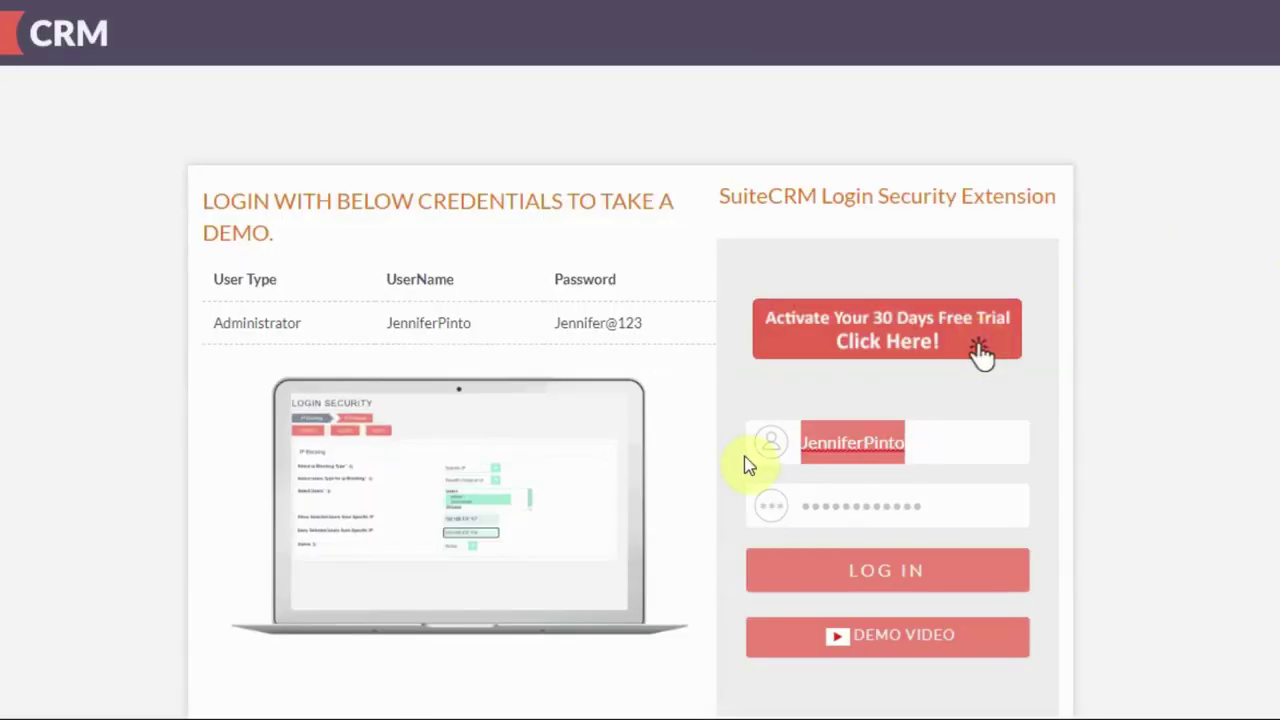
key("BackSpace")
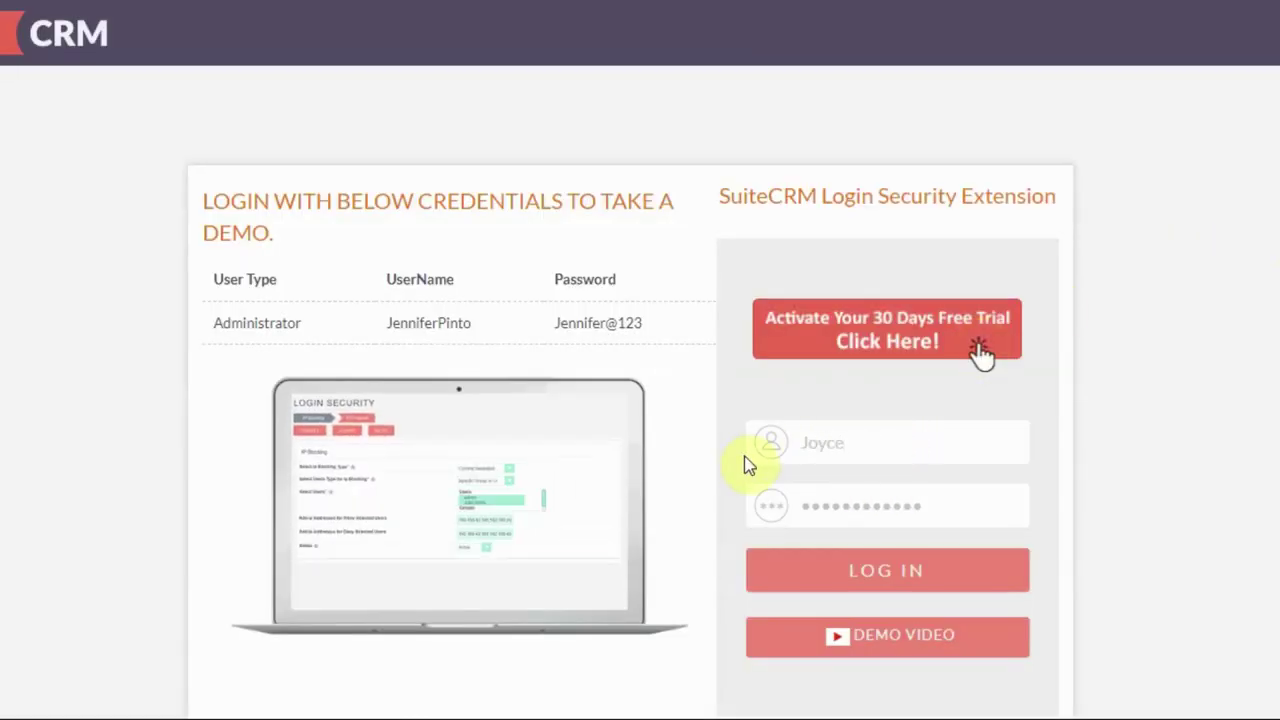
type("bayers")
key("Tab")
type("Joy")
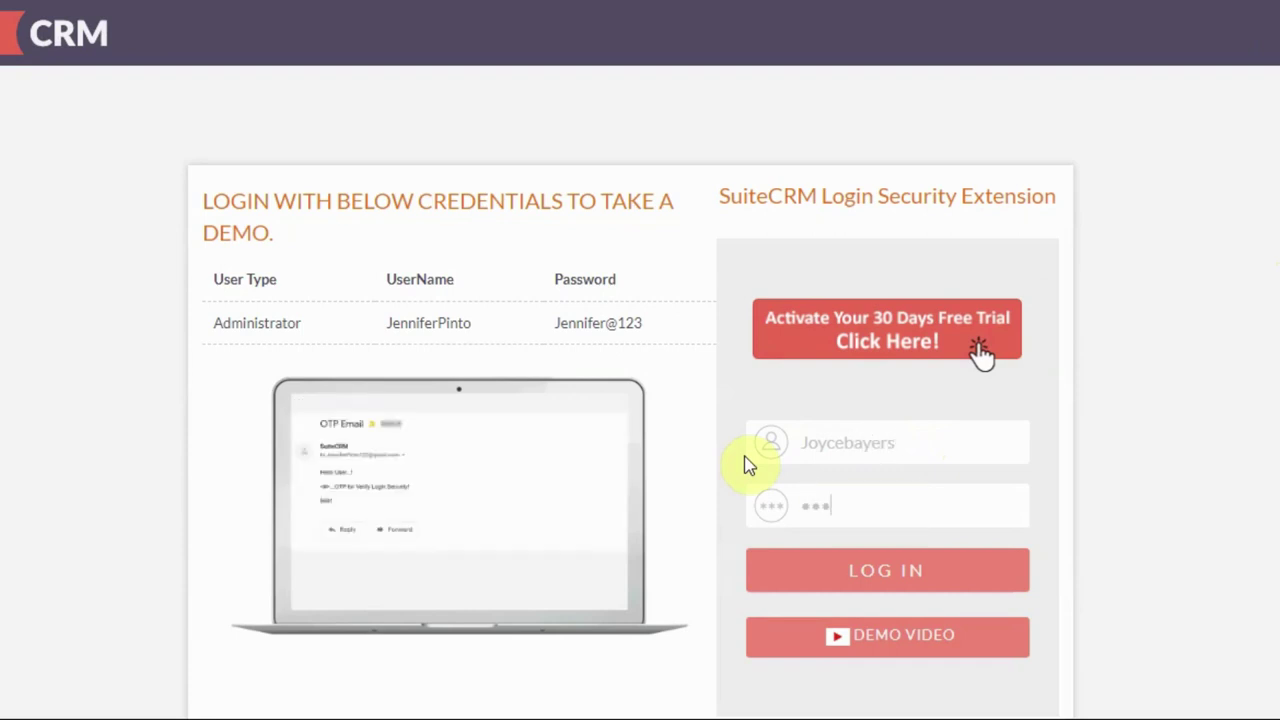
key("BackSpace")
key("BackSpace")
key("BackSpace")
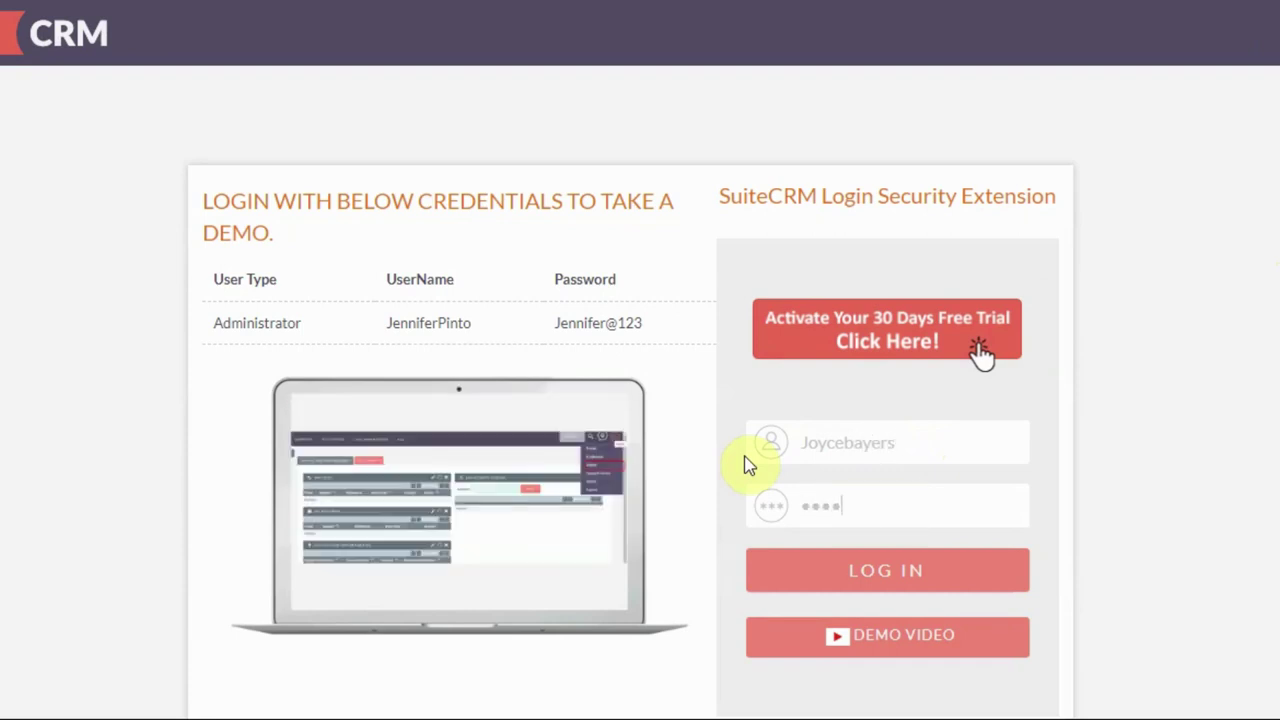
left_click(855, 571)
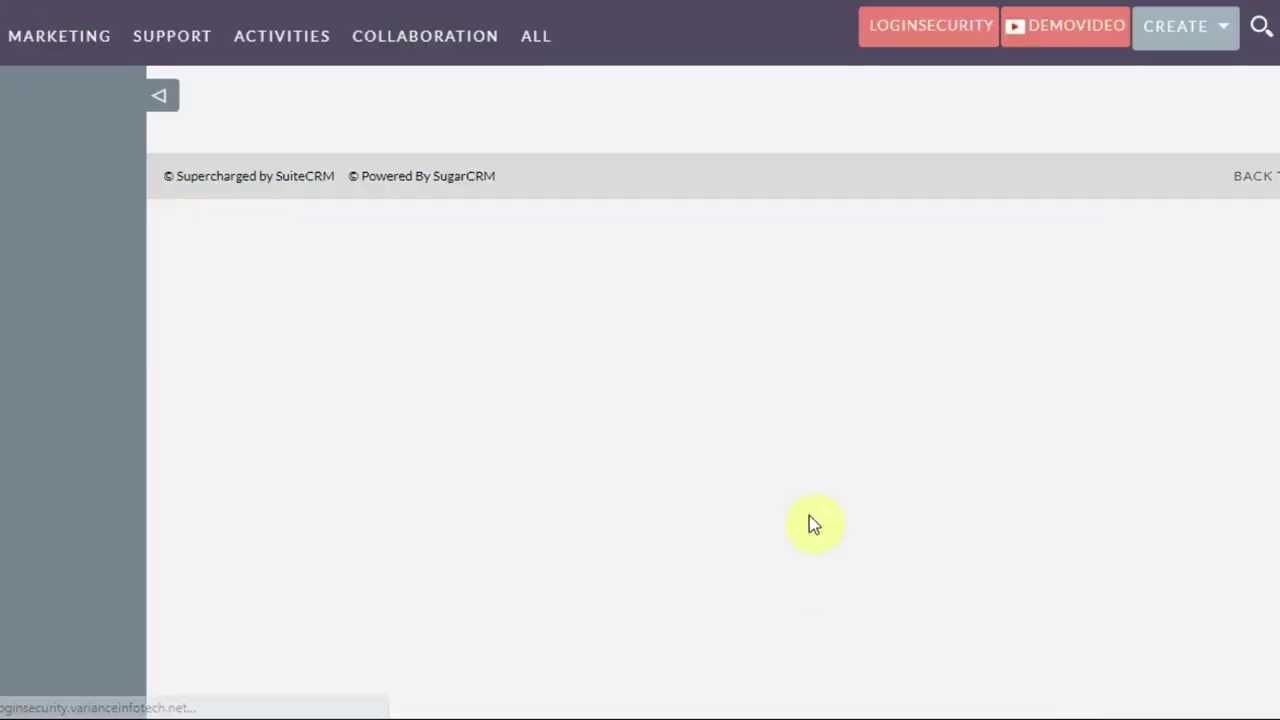
left_click(1278, 28)
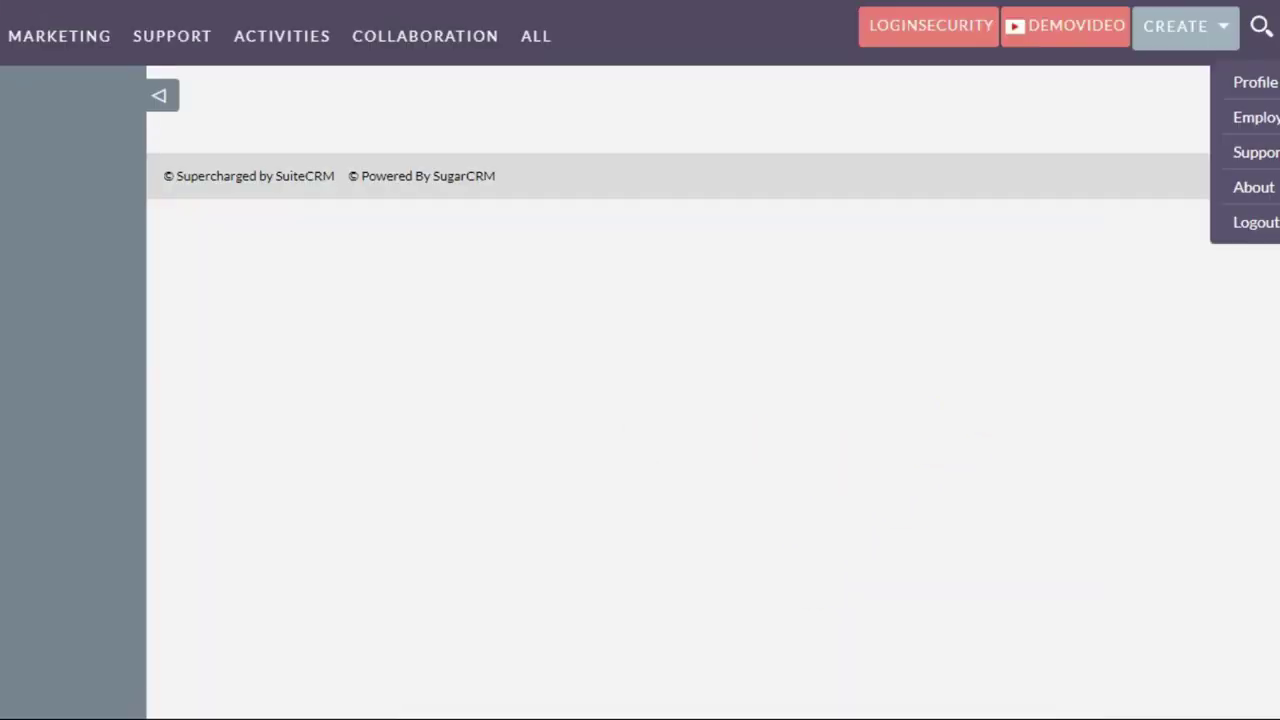
left_click(1262, 222)
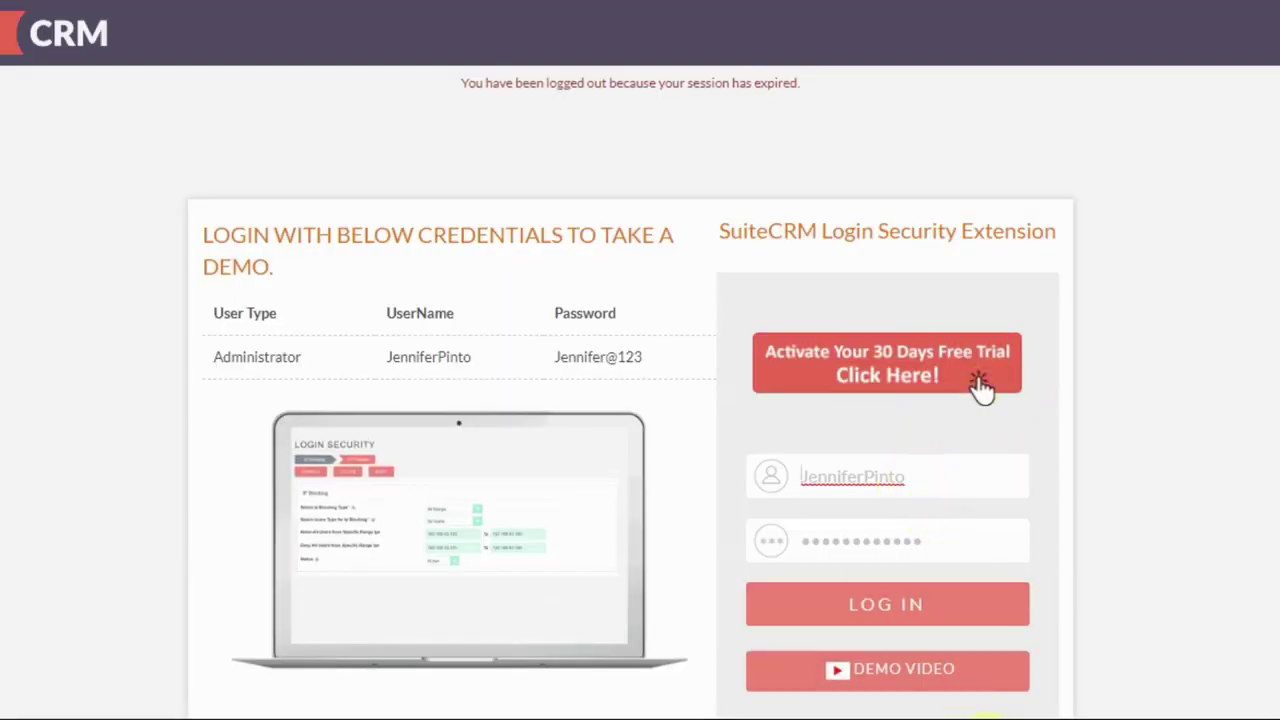
left_click(985, 716)
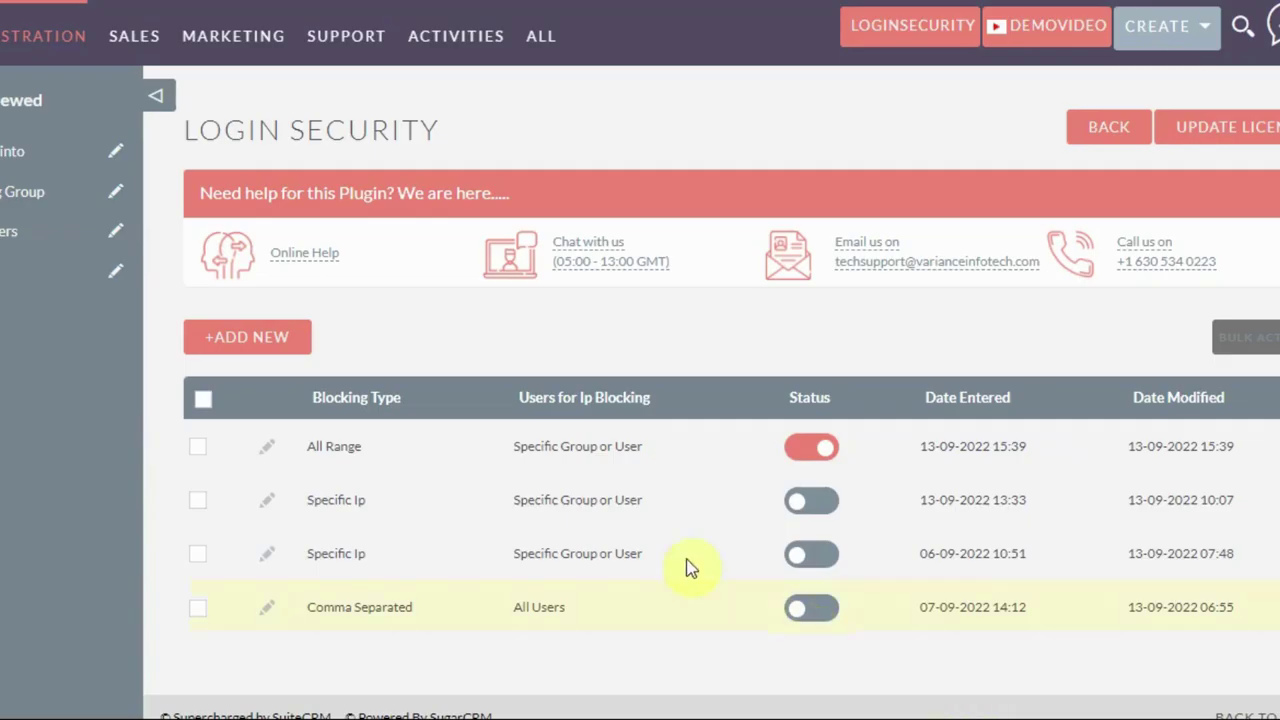
left_click(267, 447)
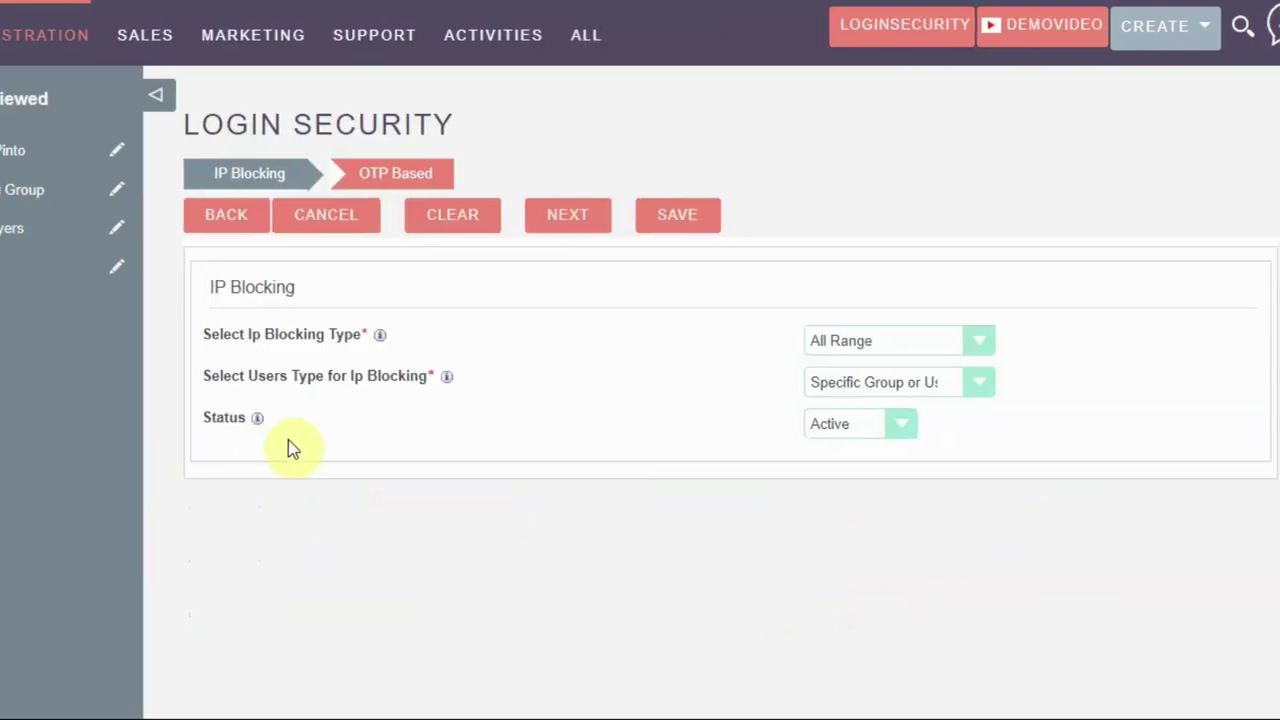
Advance the All Range record to its OTP Based step to review the Email OTP settings
left_click(470, 234)
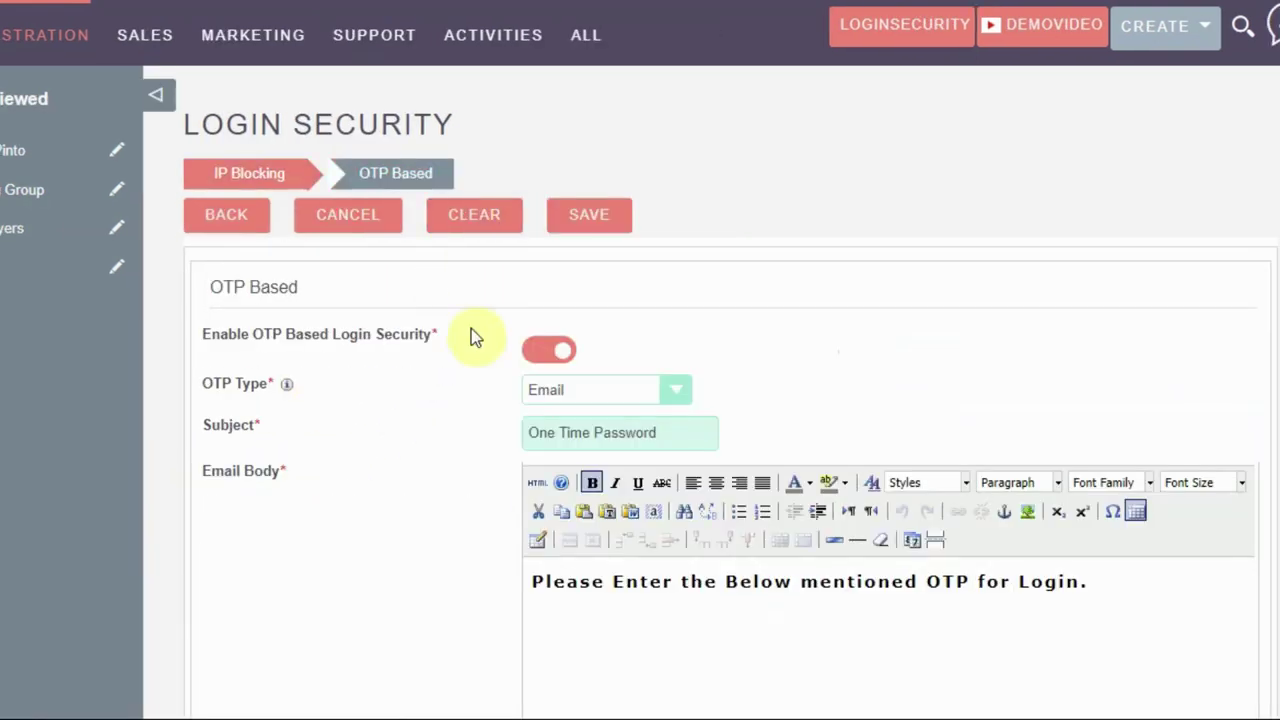
scroll(471, 362, "down", 3)
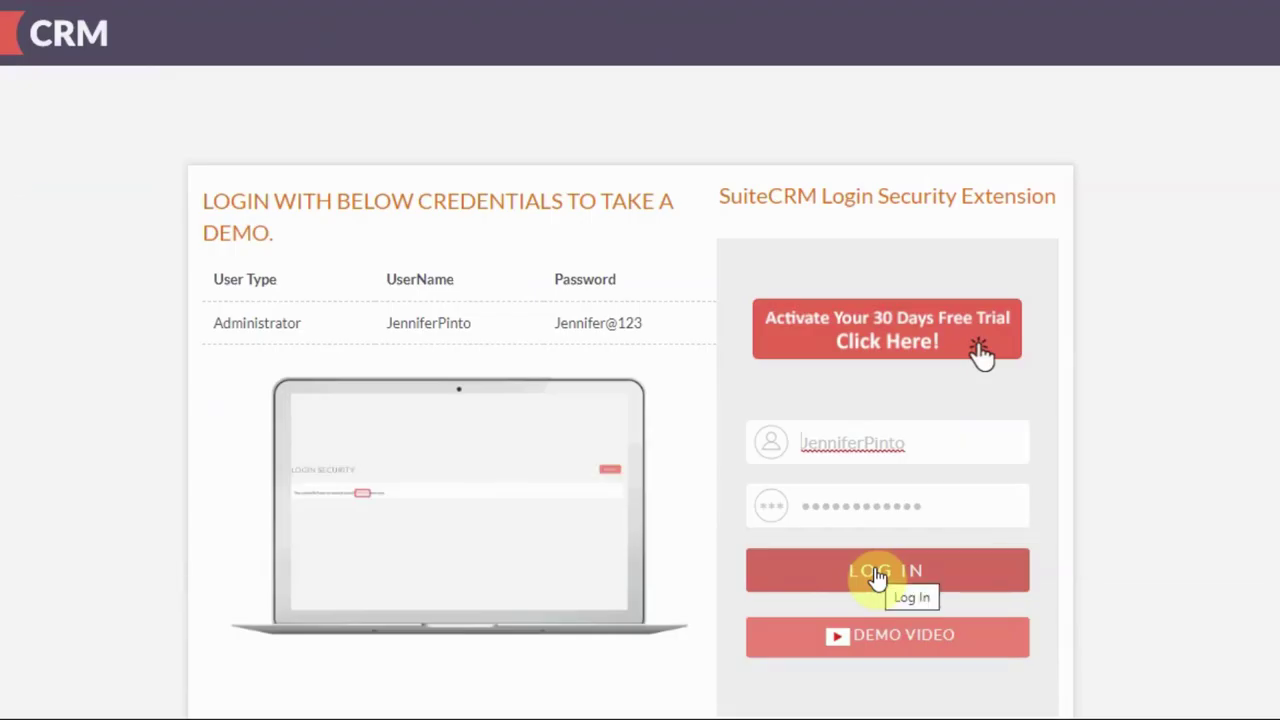
Replace the prefilled username with the second user's and submit a login with their password
left_click_drag(913, 444, 786, 440)
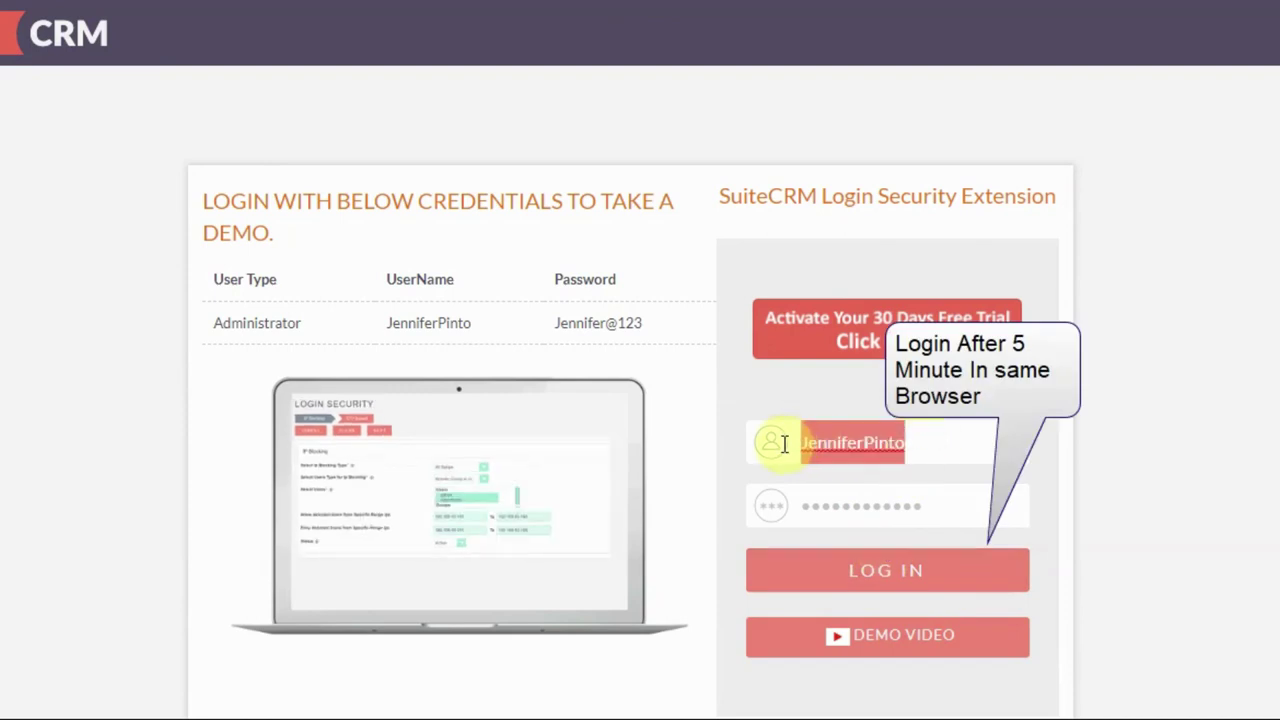
type("Joycebayers")
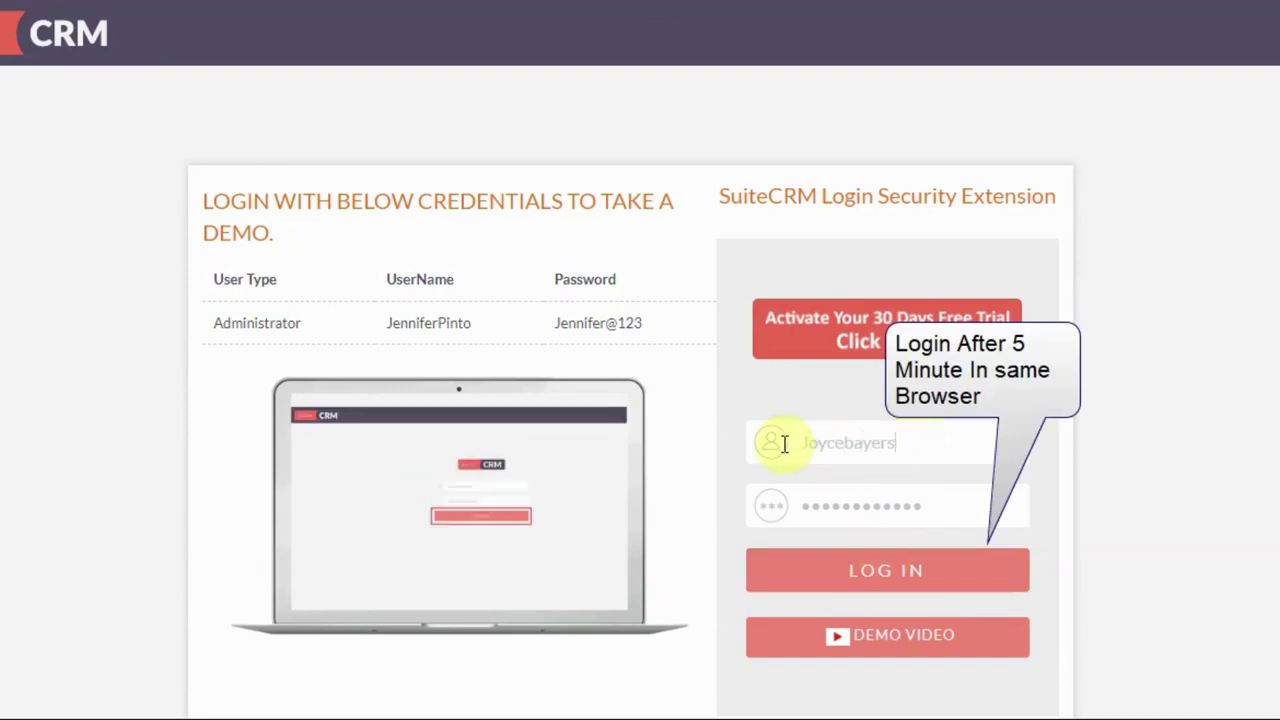
key("Tab")
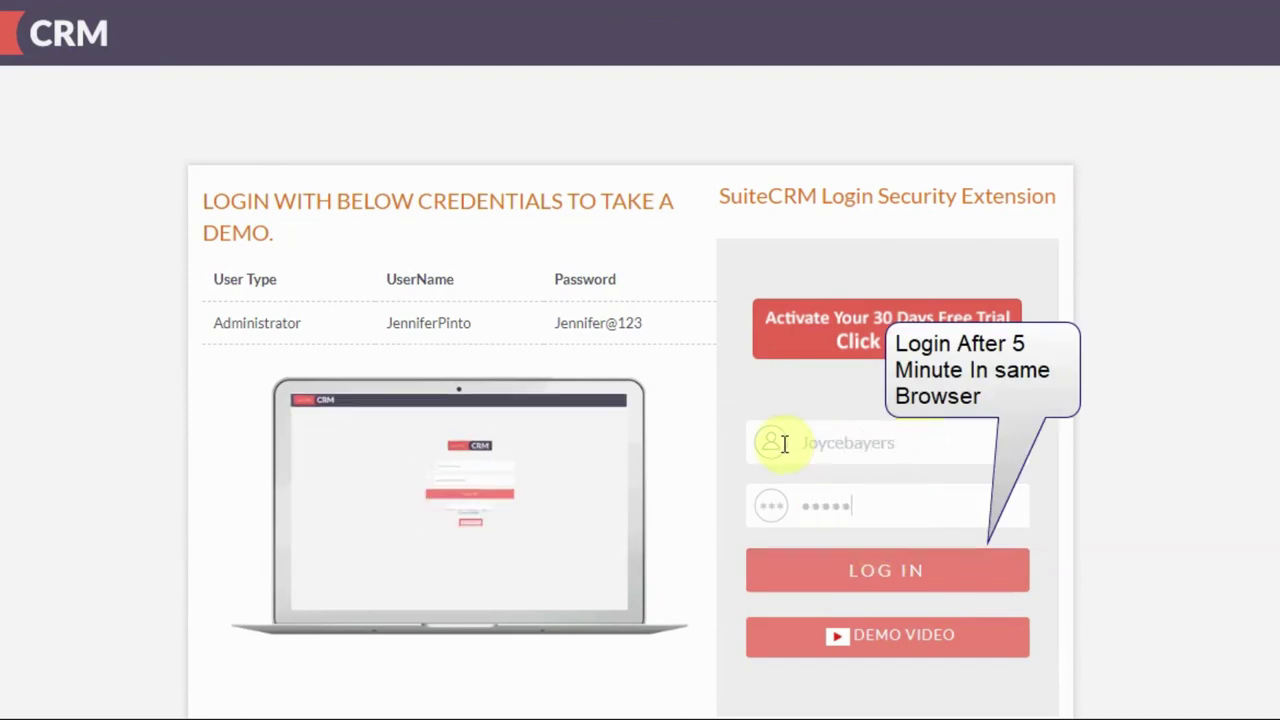
left_click(852, 566)
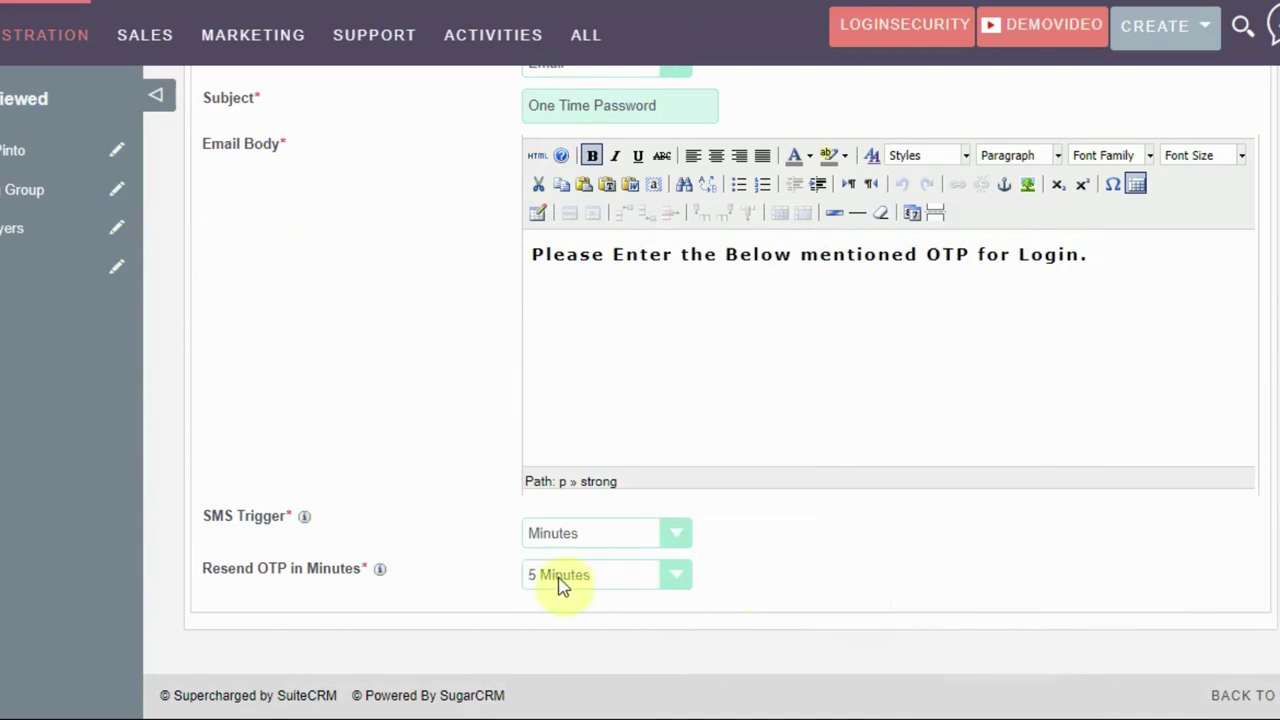
Change the All Range rule's Allow 'To' IP ending from .145 to .141
scroll(534, 557, "up", 4)
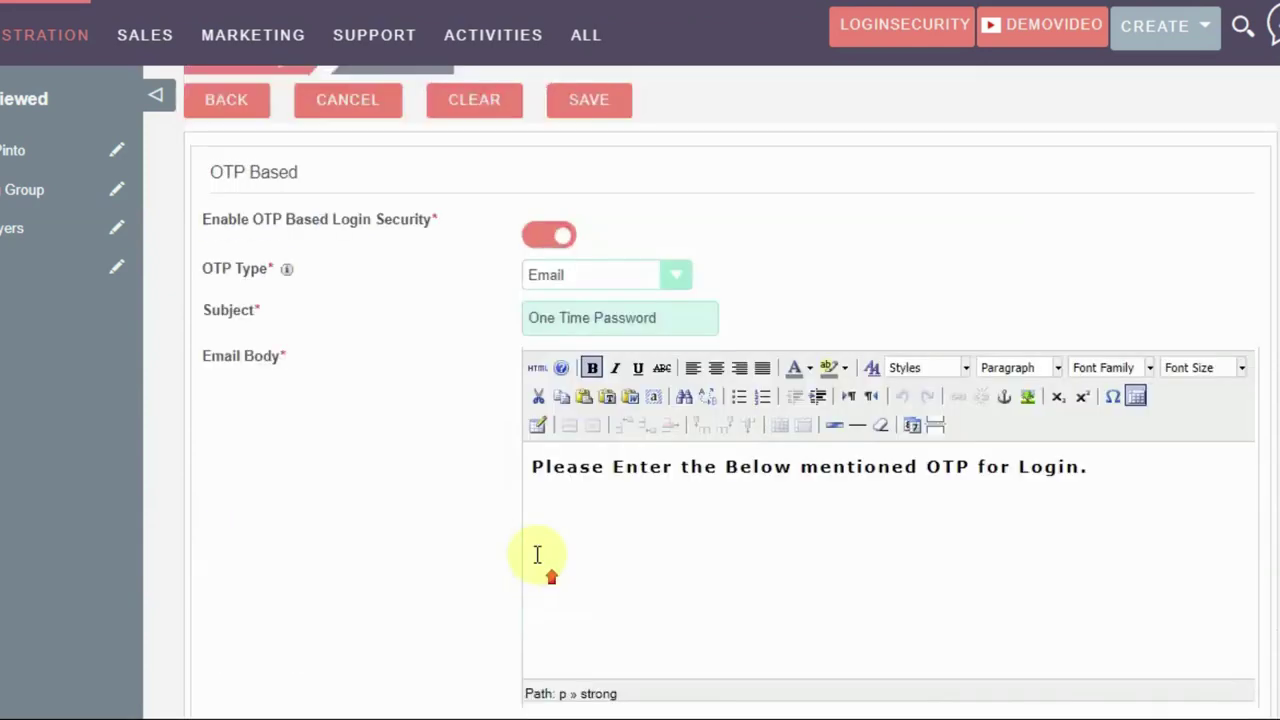
left_click(246, 217)
scroll(529, 443, "down", 1)
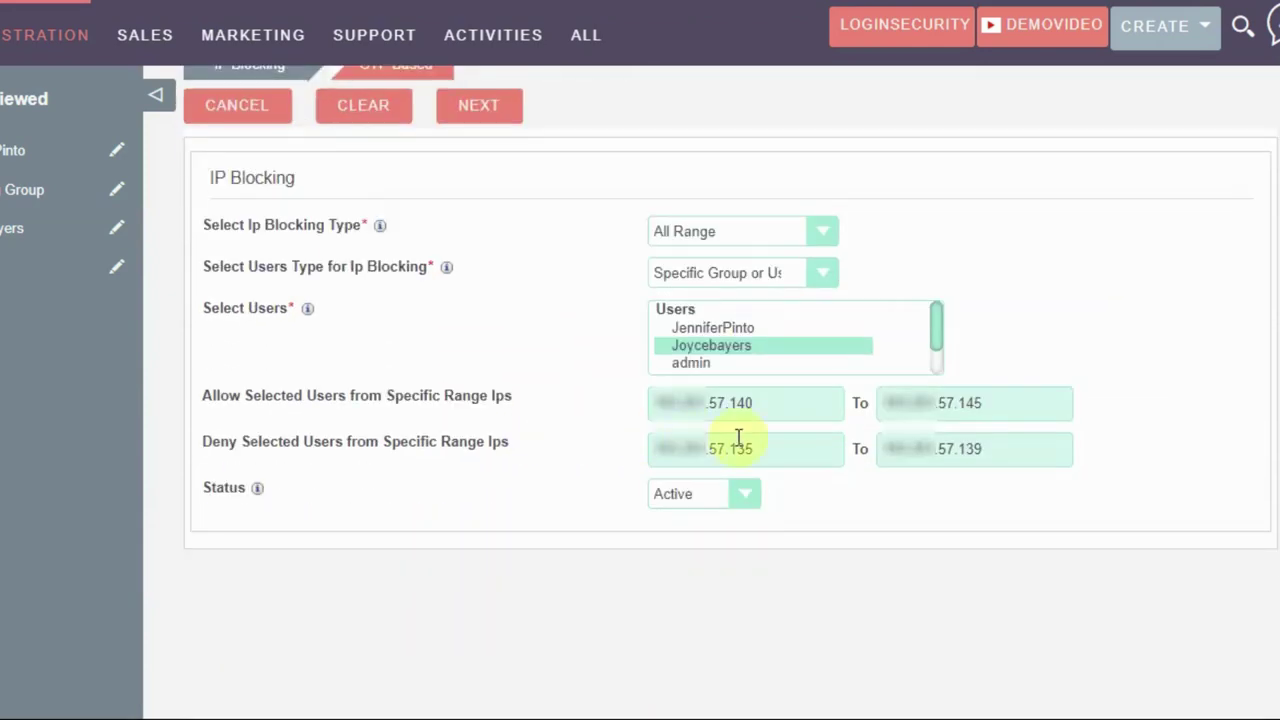
left_click(988, 404)
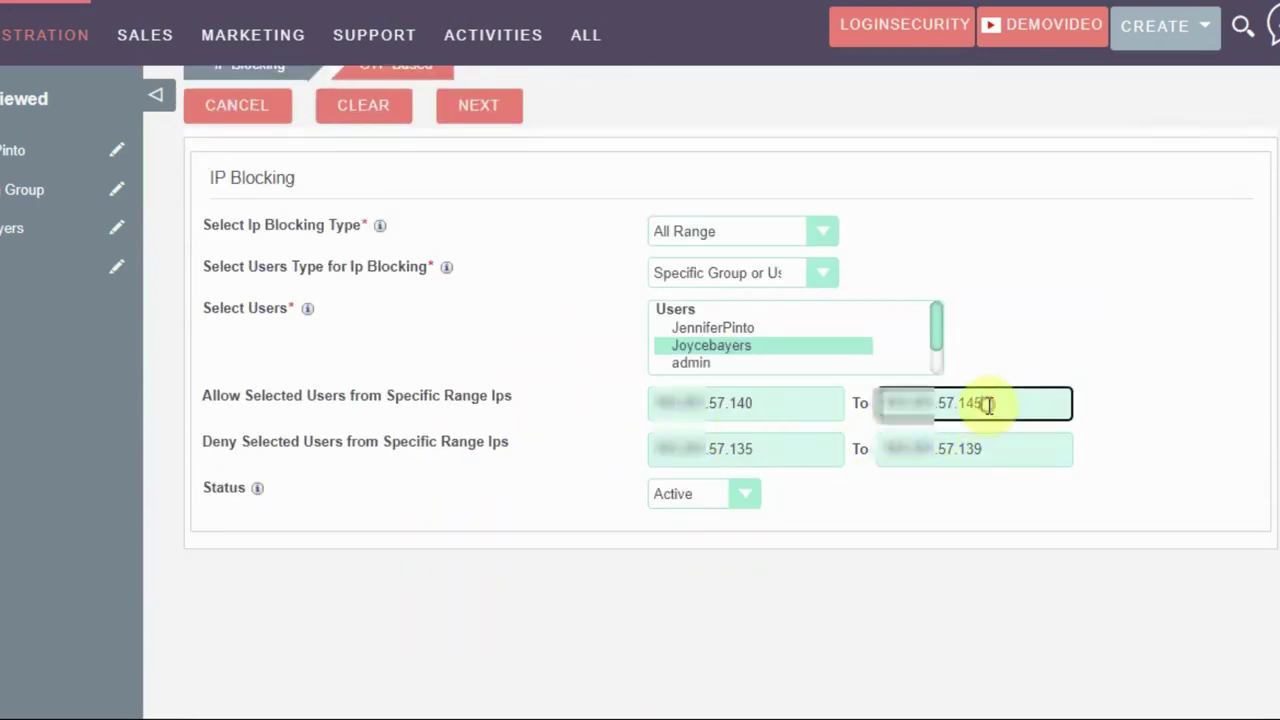
key("BackSpace")
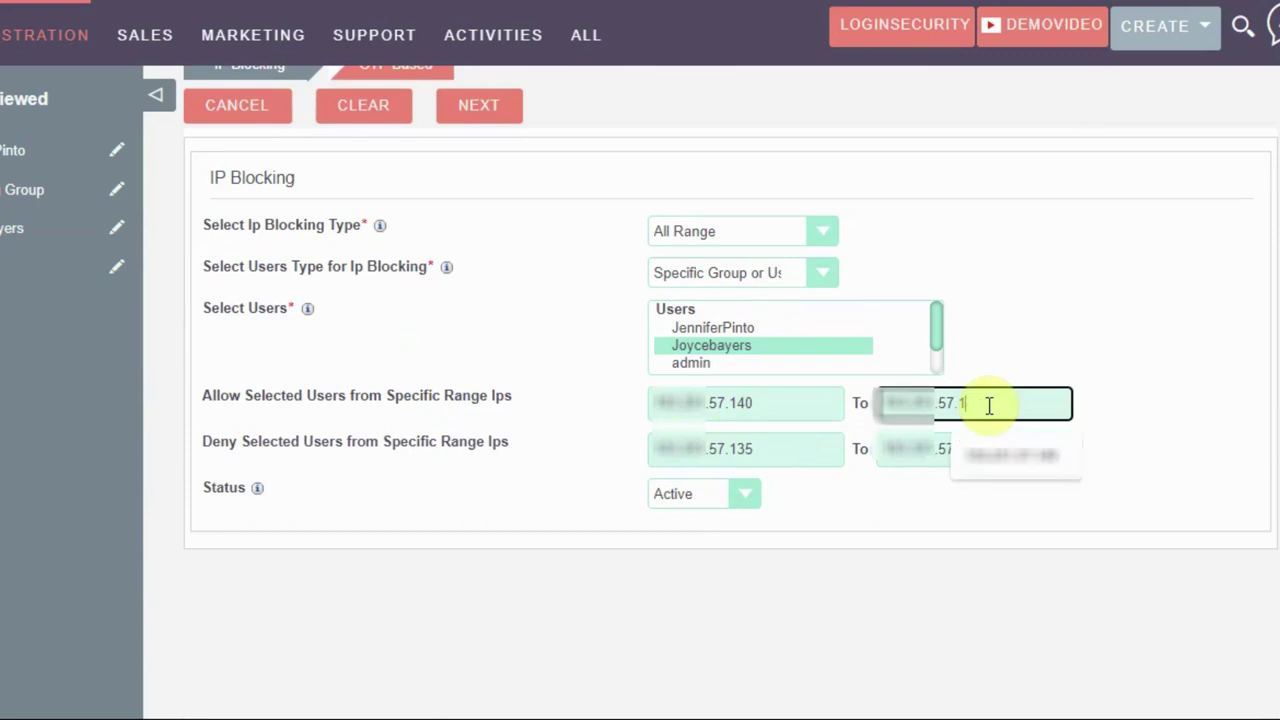
type("1")
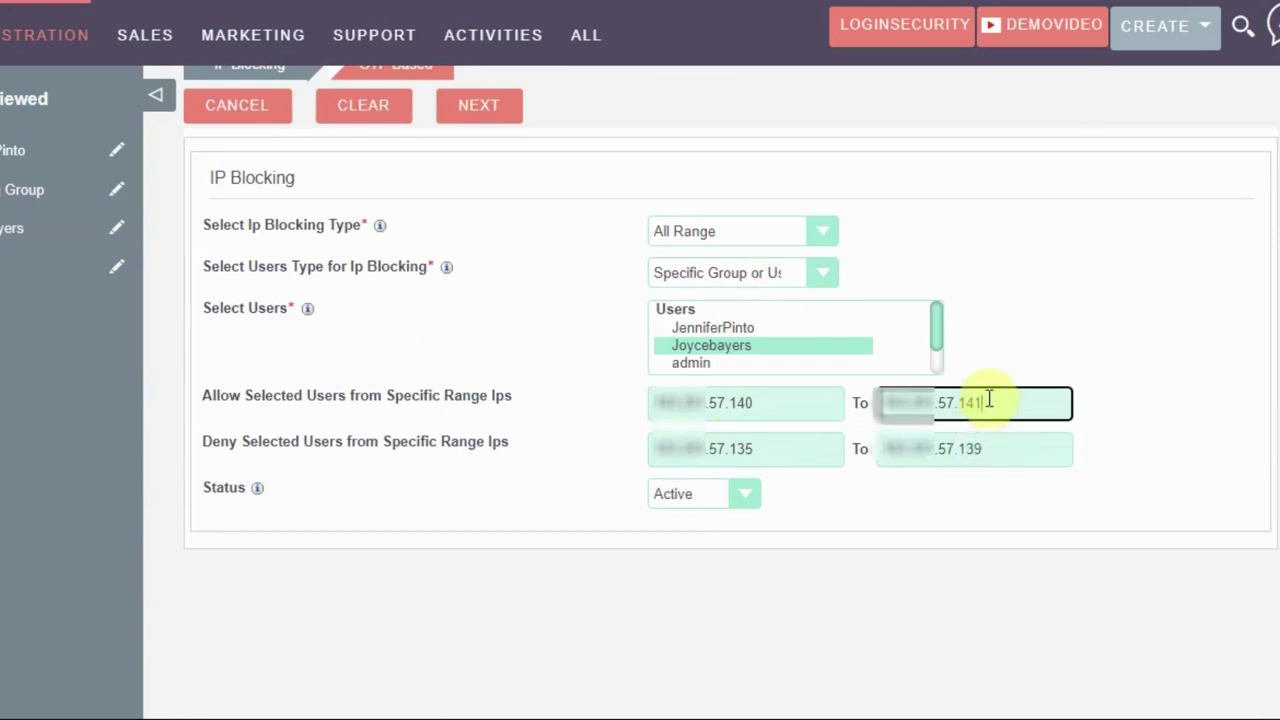
left_click(990, 375)
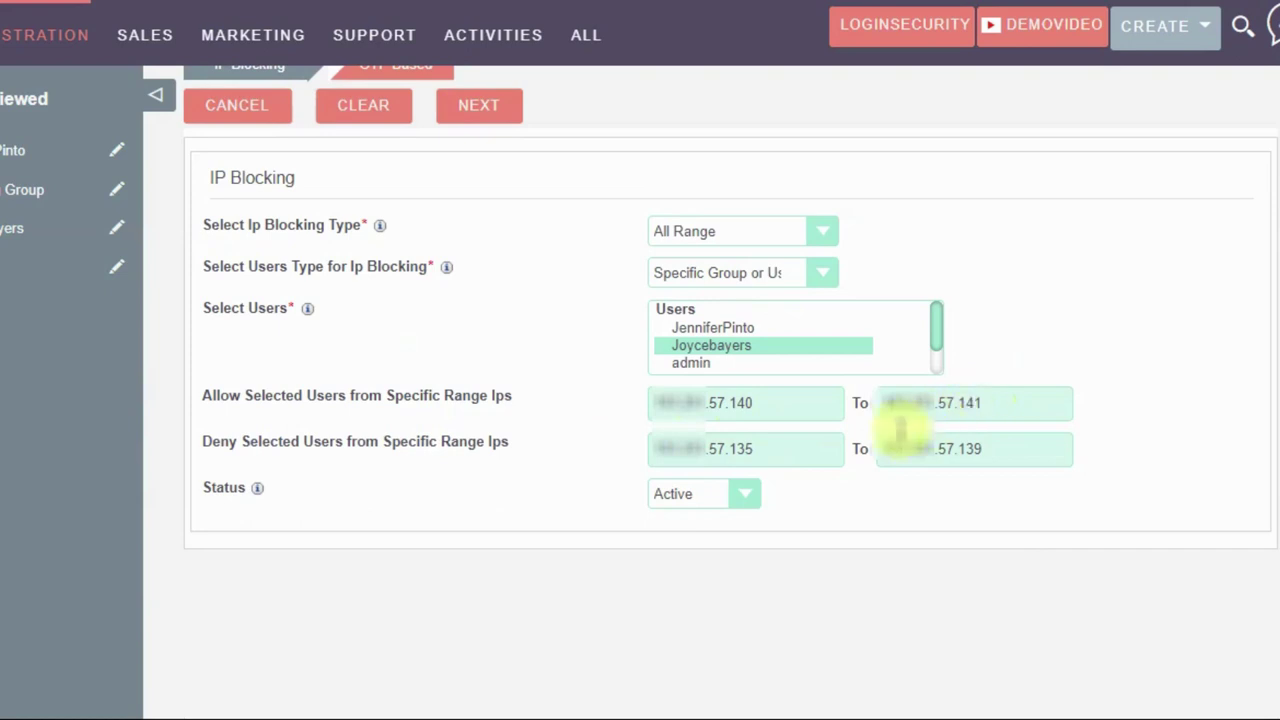
Save the updated All Range record and dismiss the success alert
scroll(900, 430, "up", 2)
left_click(507, 215)
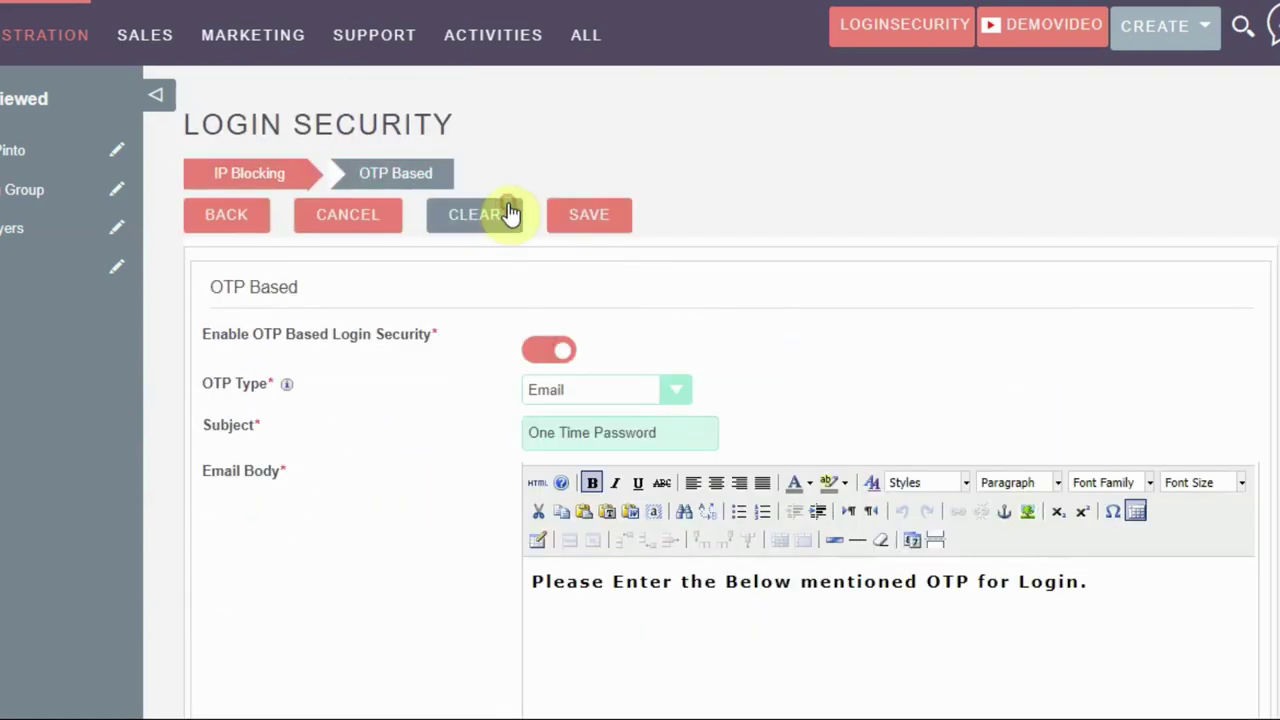
left_click(593, 222)
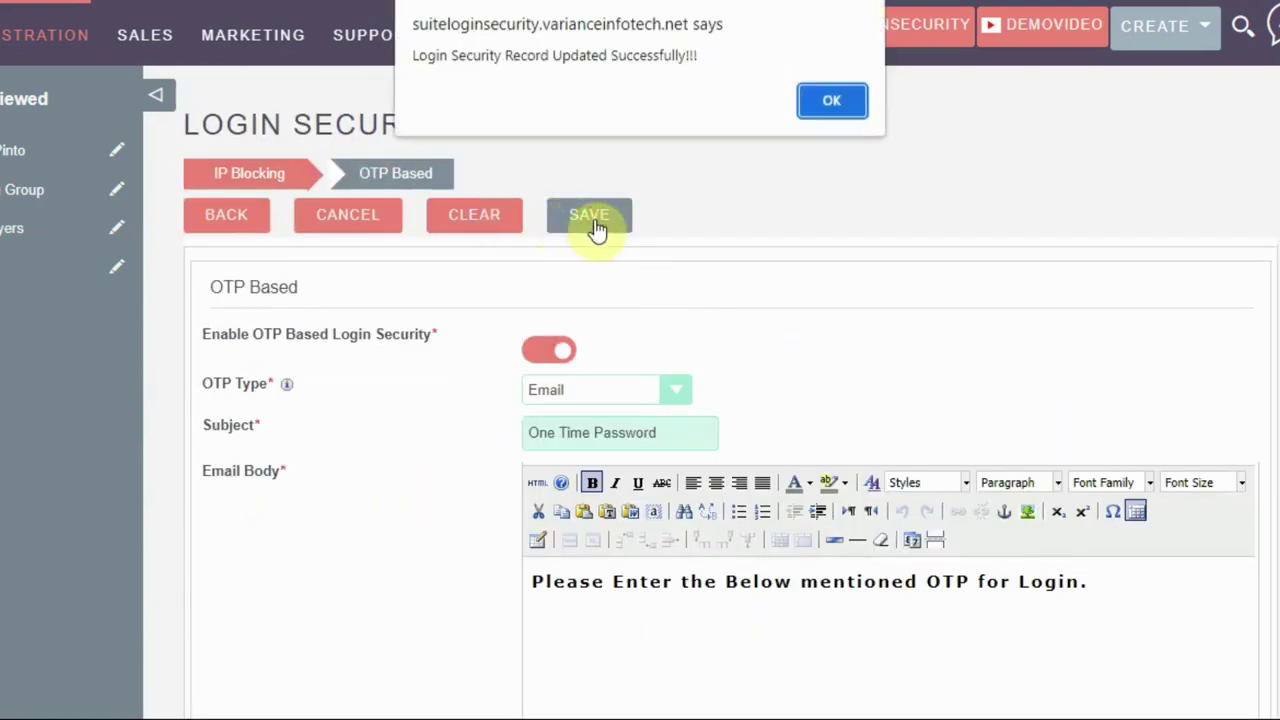
left_click(814, 106)
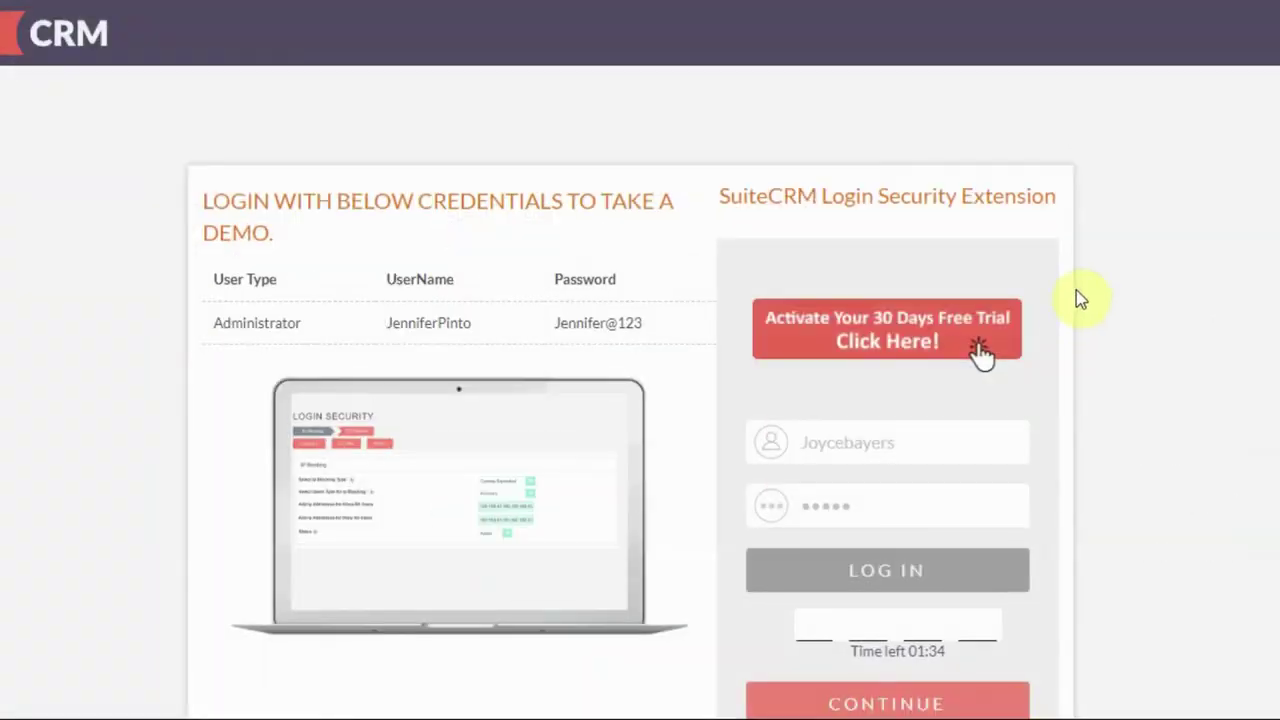
Reload the login page, retry logging in as the second user, and dismiss the 'Denied Login' alert
right_click(1076, 290)
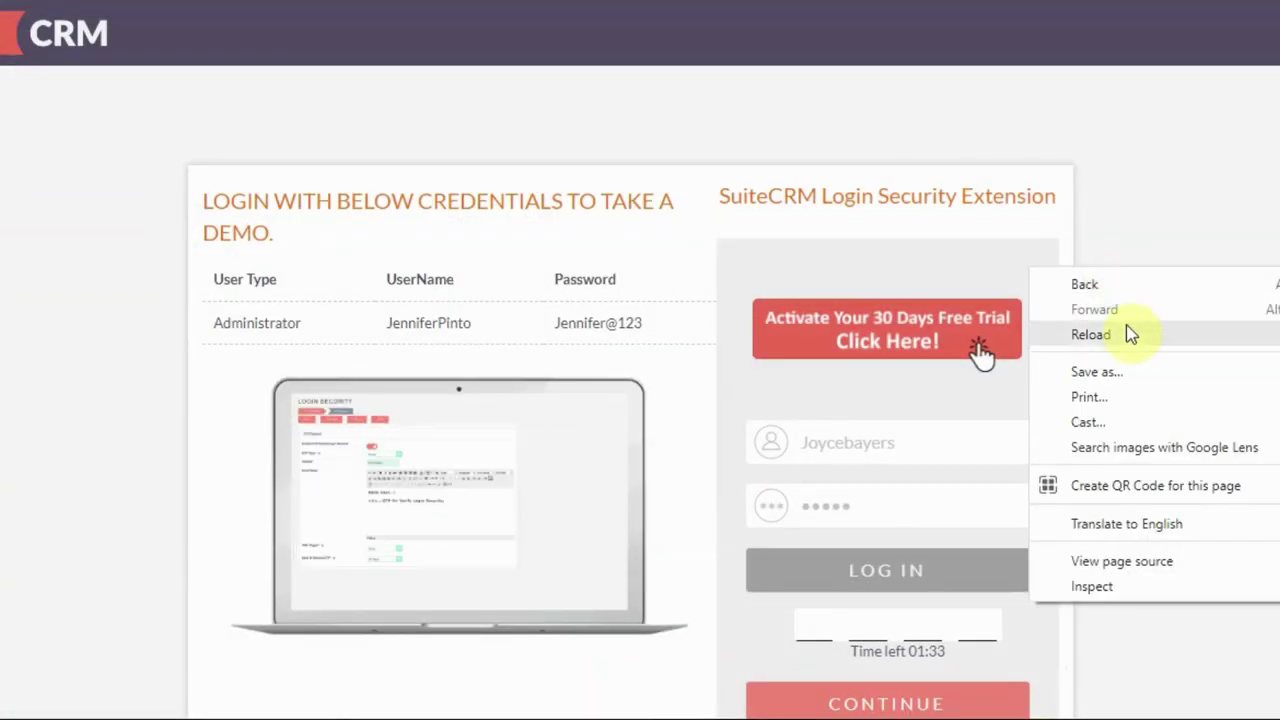
left_click(1126, 334)
left_click(955, 447)
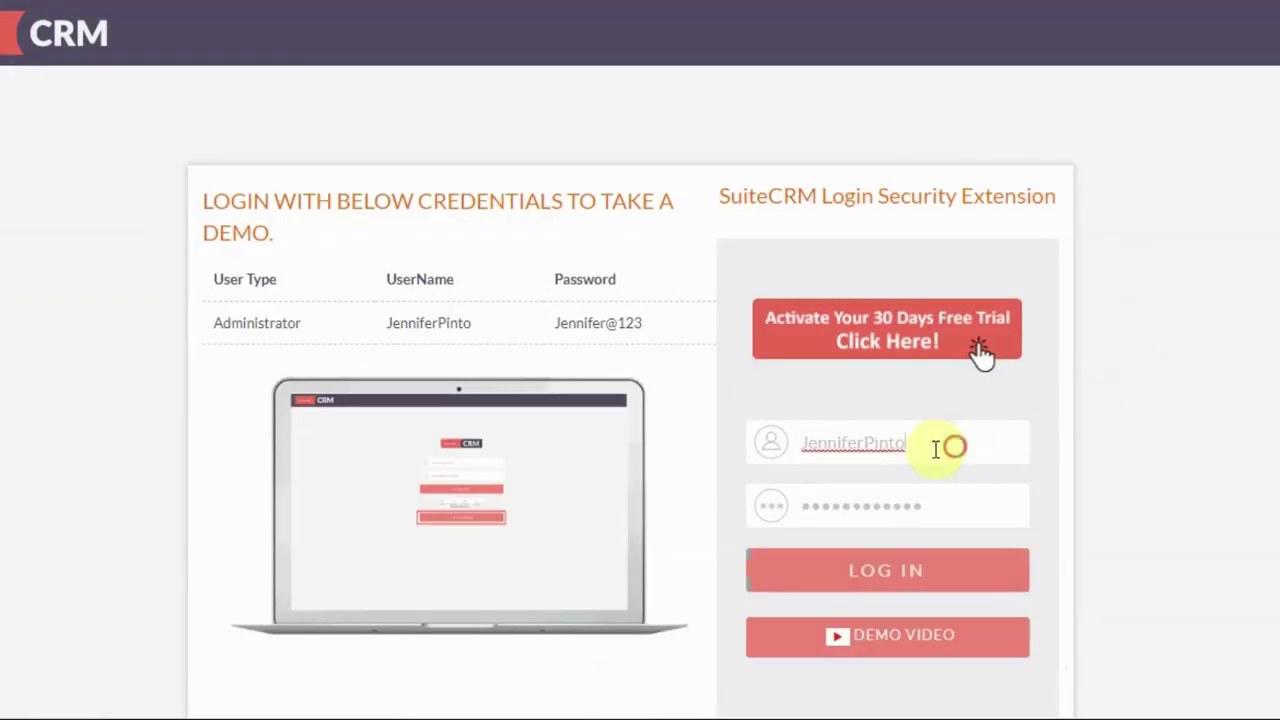
left_click_drag(936, 449, 766, 437)
type("Joyc")
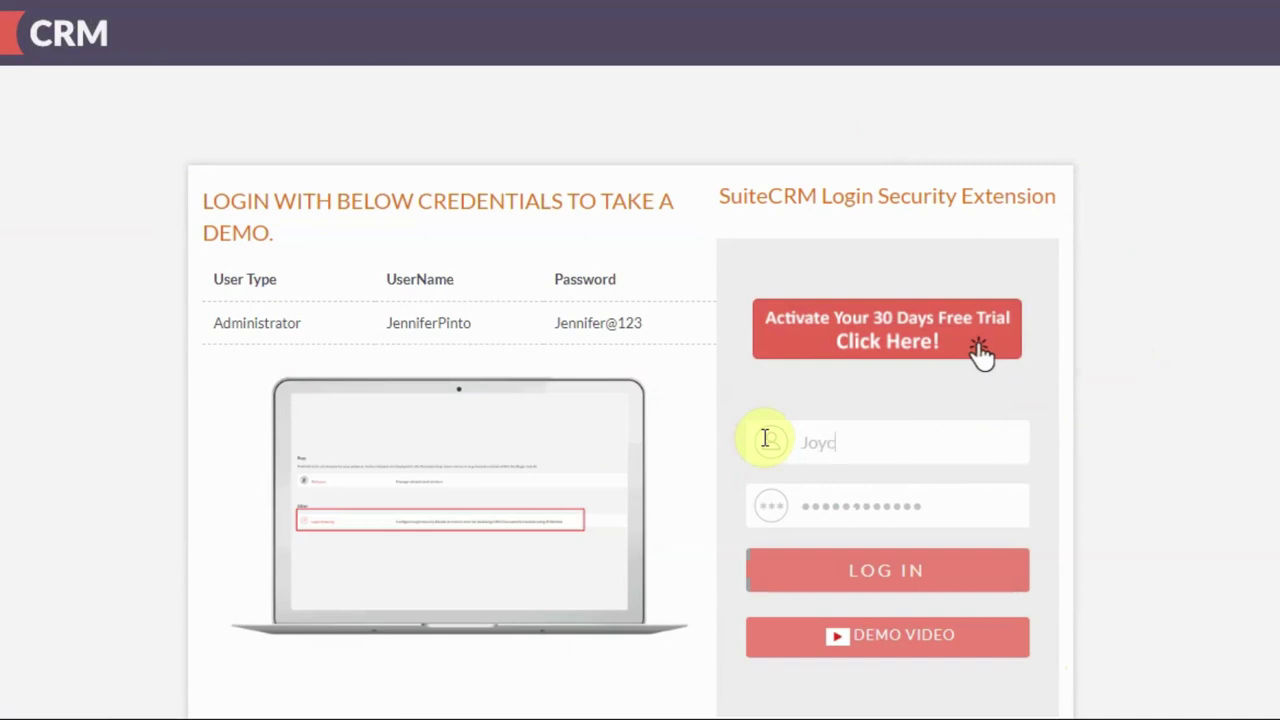
type("ebayers")
key("Tab")
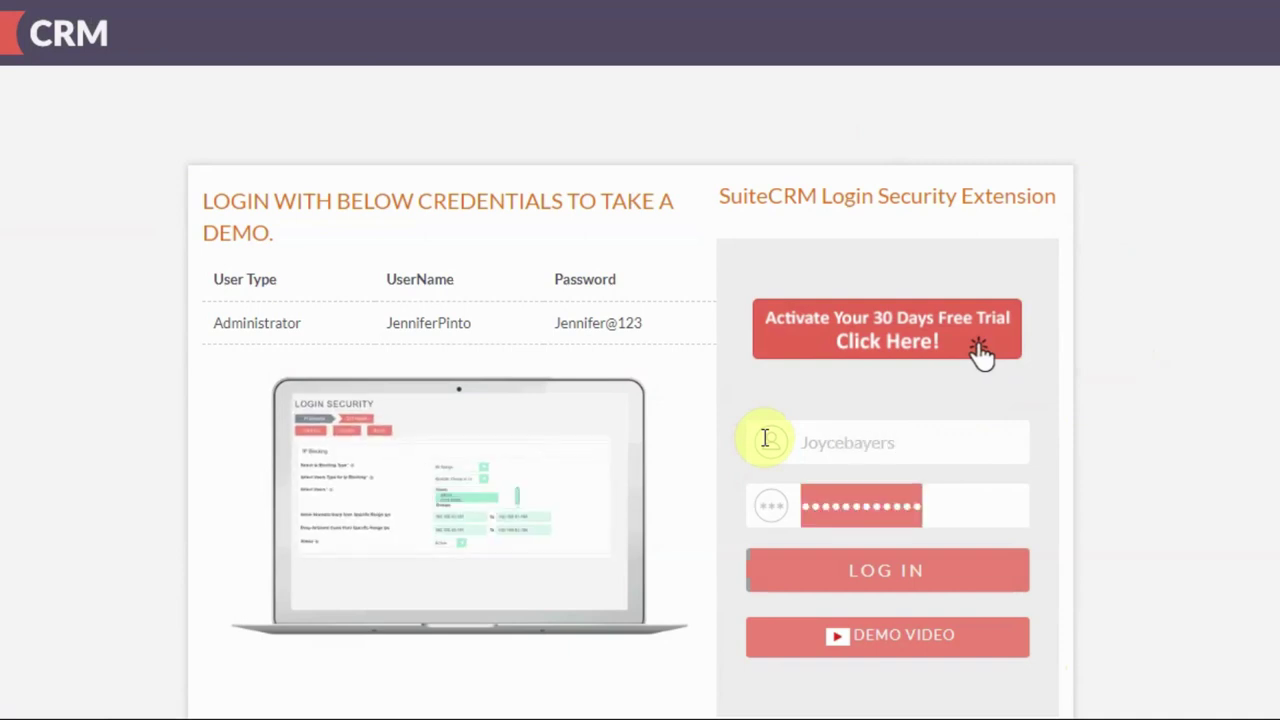
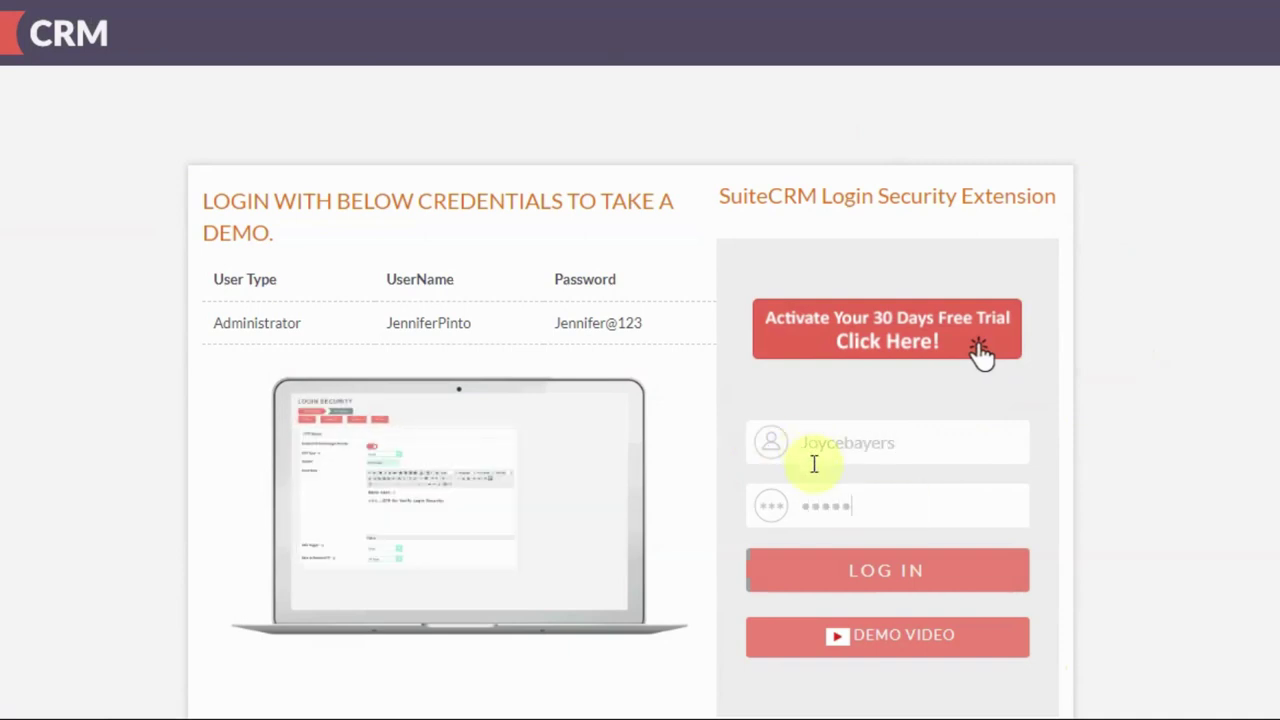
left_click(857, 571)
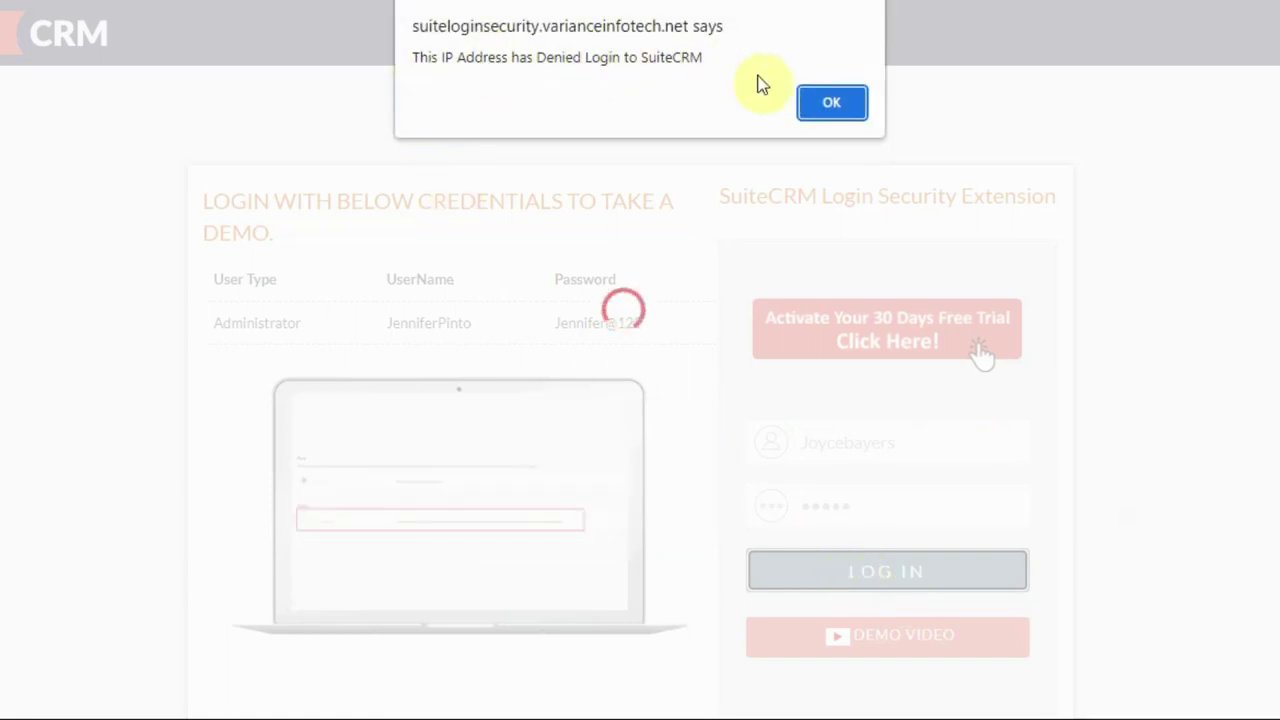
left_click(849, 103)
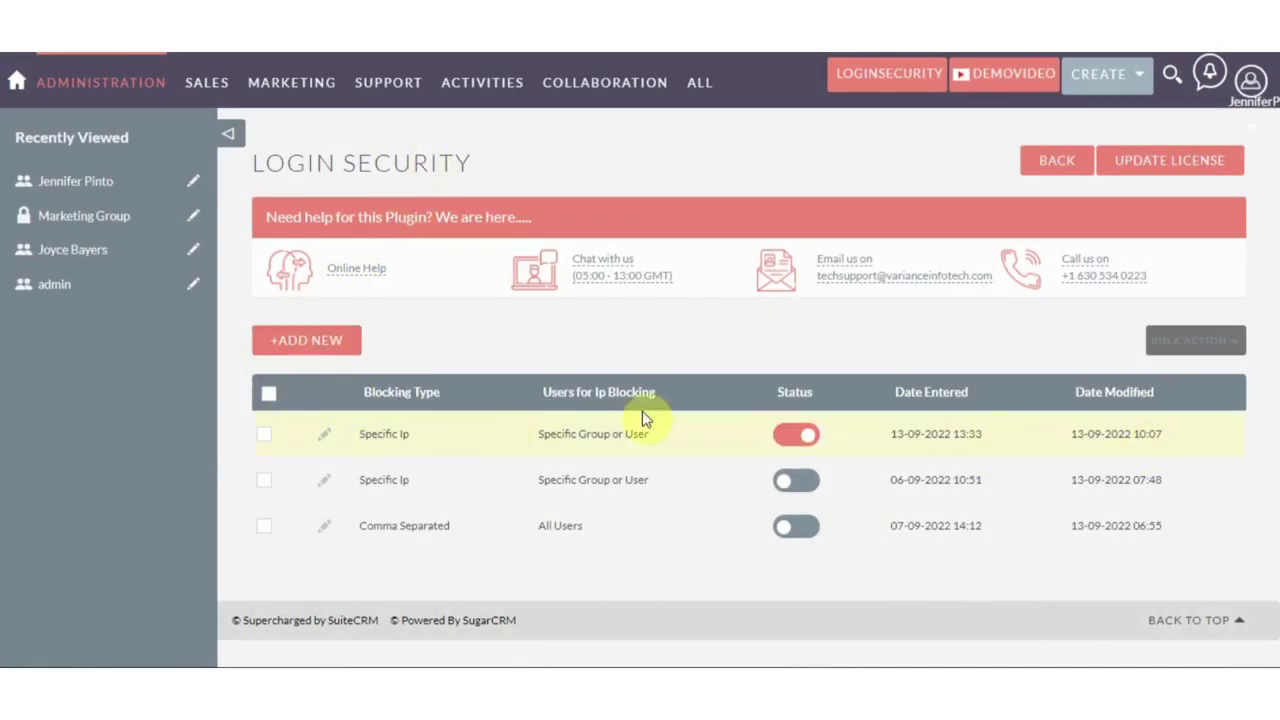
Start a new login security record with All Range blocking for a Specific Group or User
left_click(339, 354)
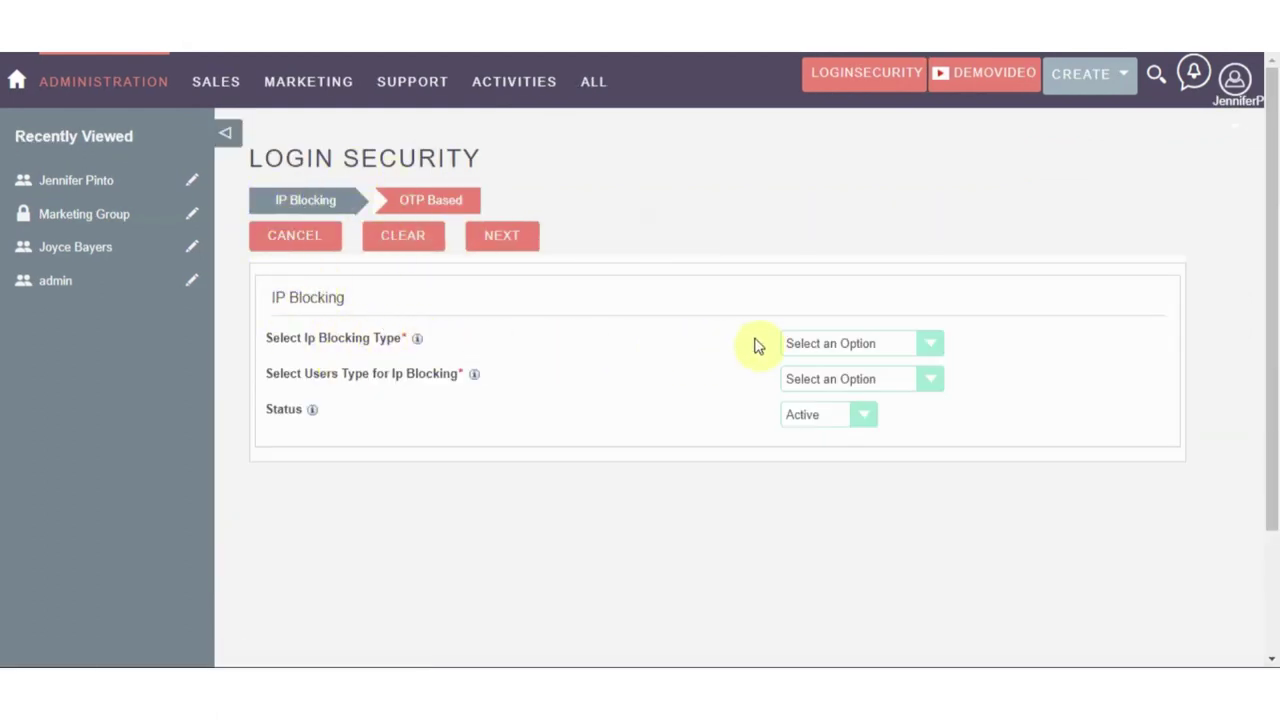
left_click(791, 343)
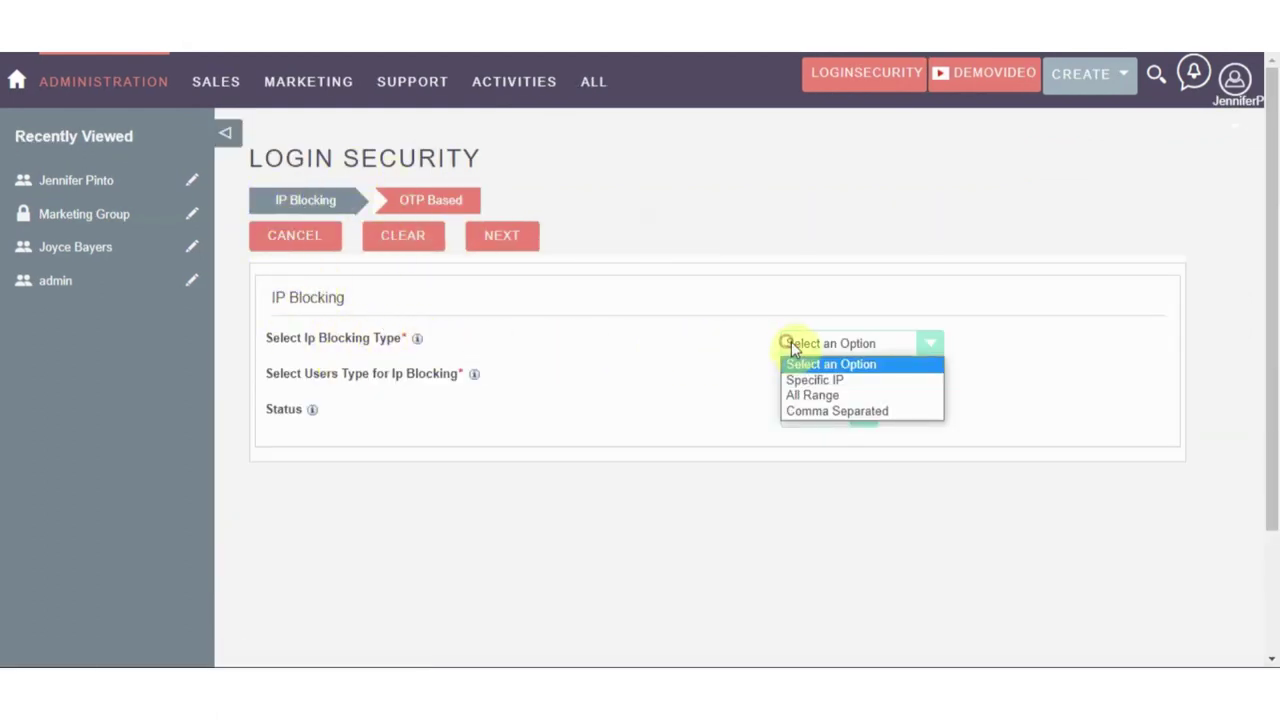
left_click(819, 397)
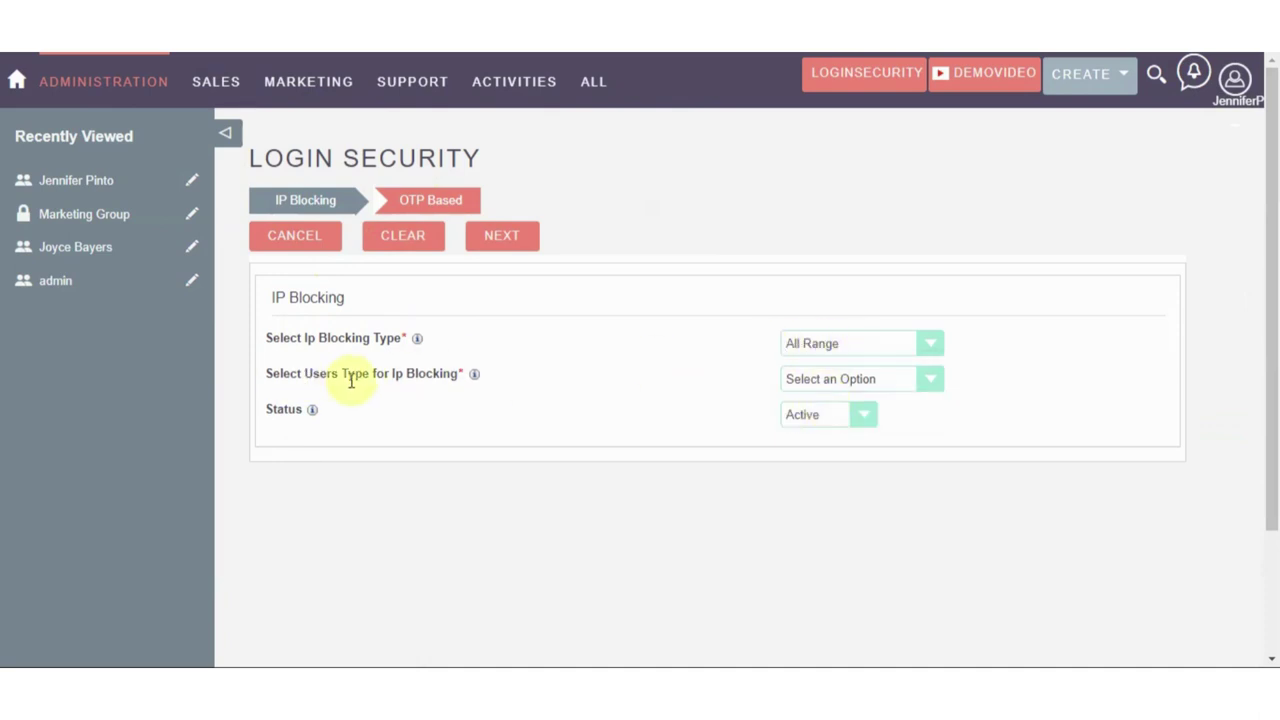
left_click(809, 381)
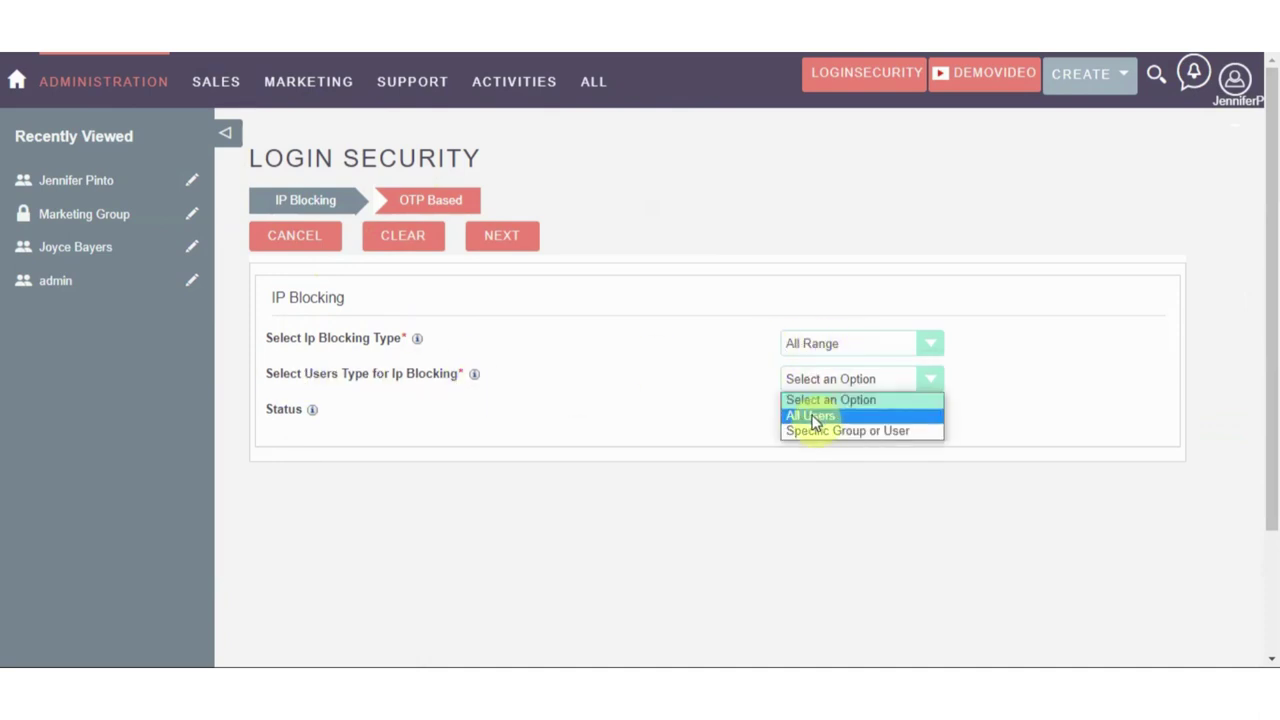
left_click(815, 430)
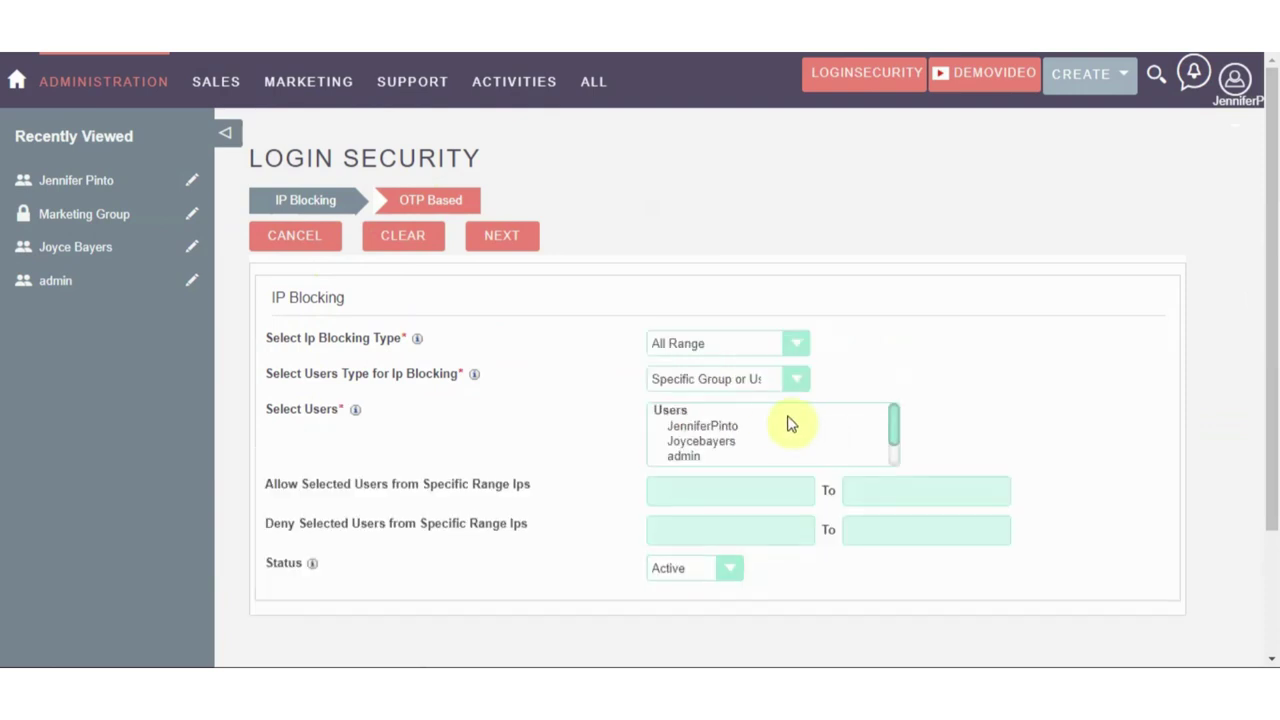
Select the second listed user and place the cursor in the Allow from field
scroll(682, 440, "down", 2)
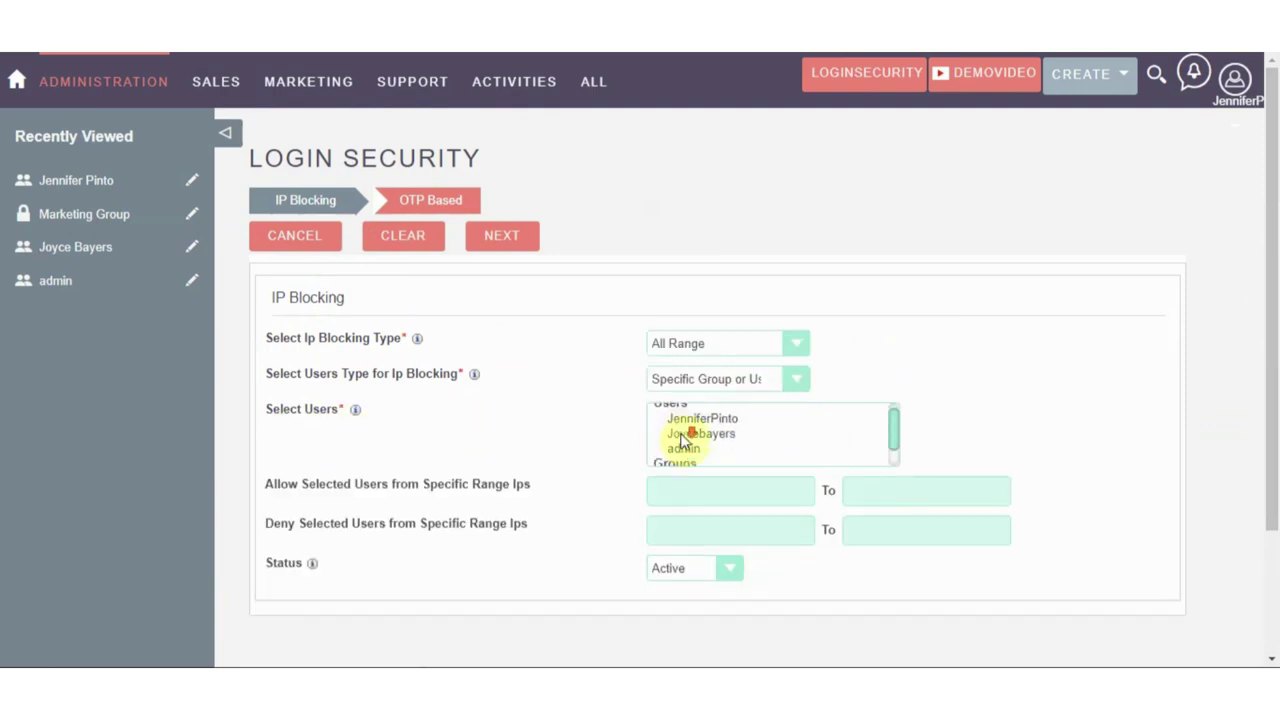
scroll(684, 437, "up", 2)
left_click(684, 440)
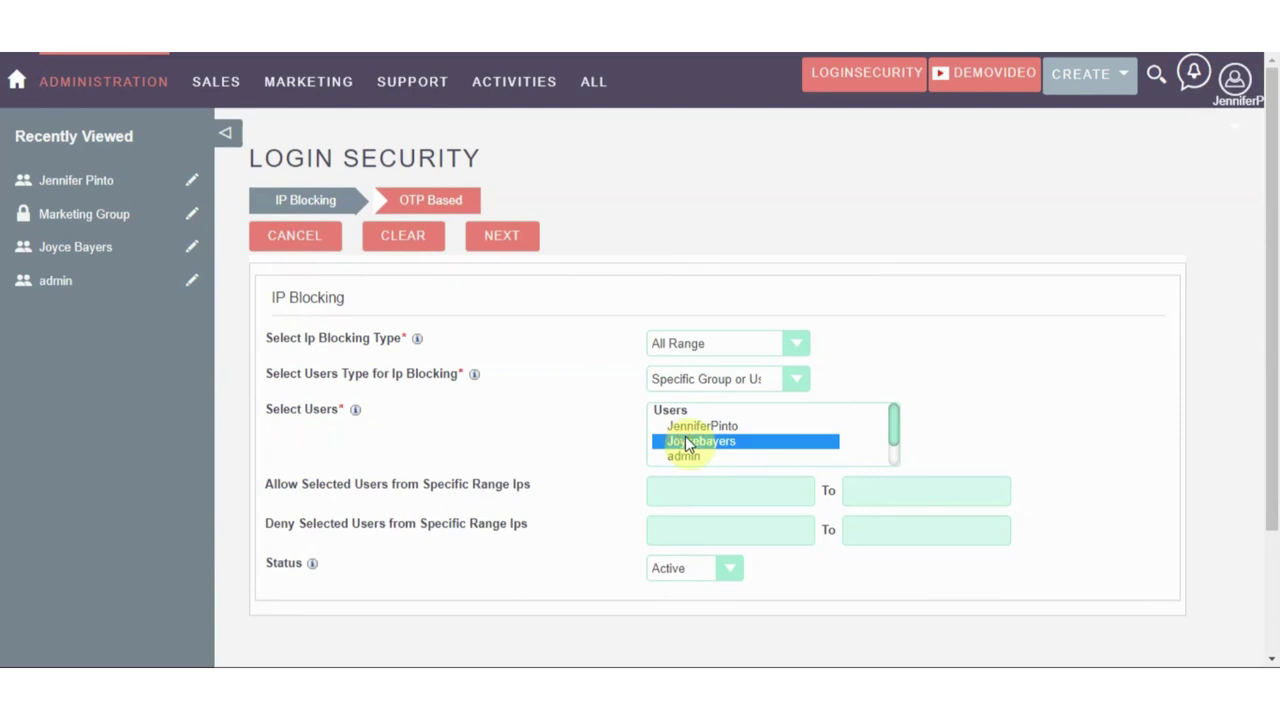
scroll(685, 436, "down", 2)
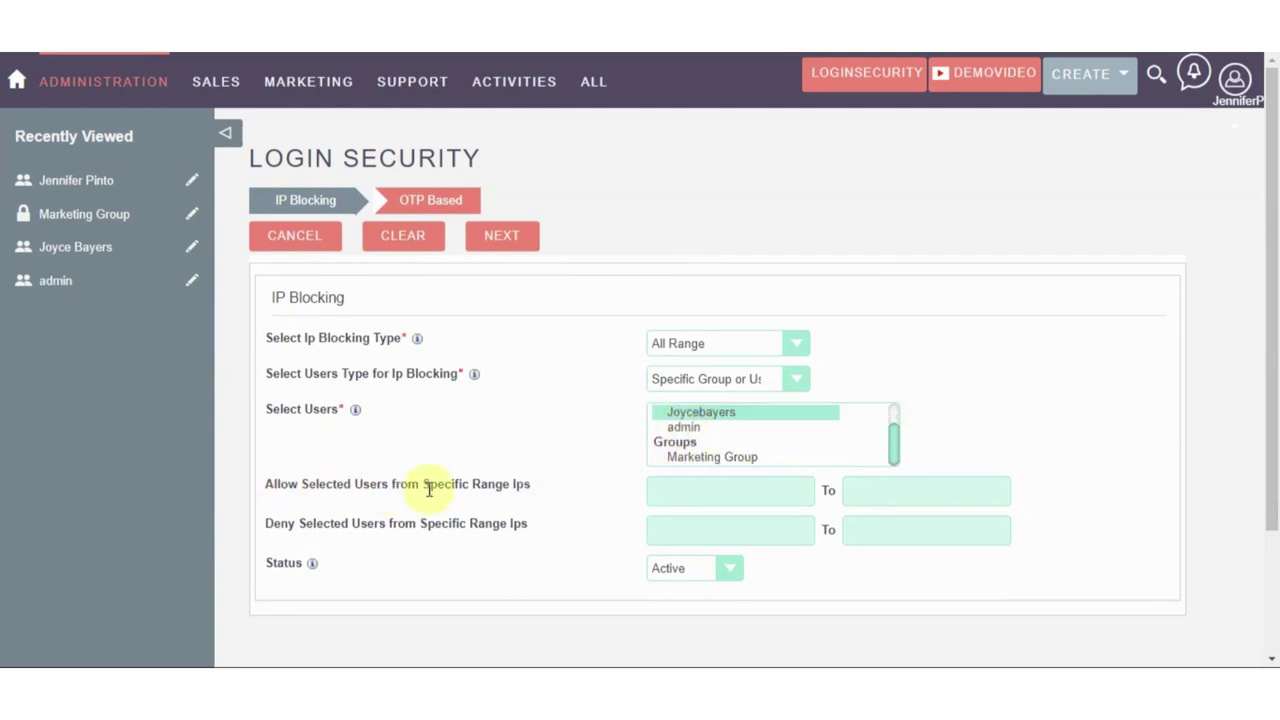
left_click(656, 491)
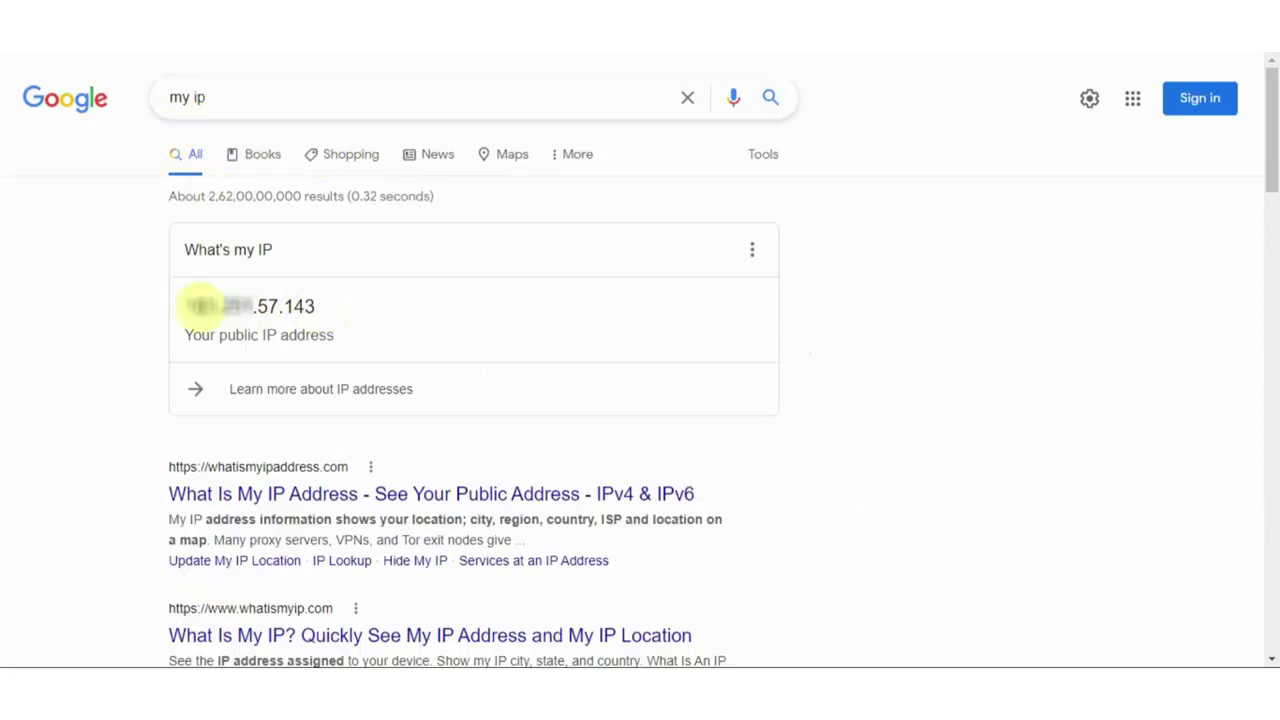
Copy the public IP address from Google's 'What's my IP' result
left_click_drag(184, 306, 299, 306)
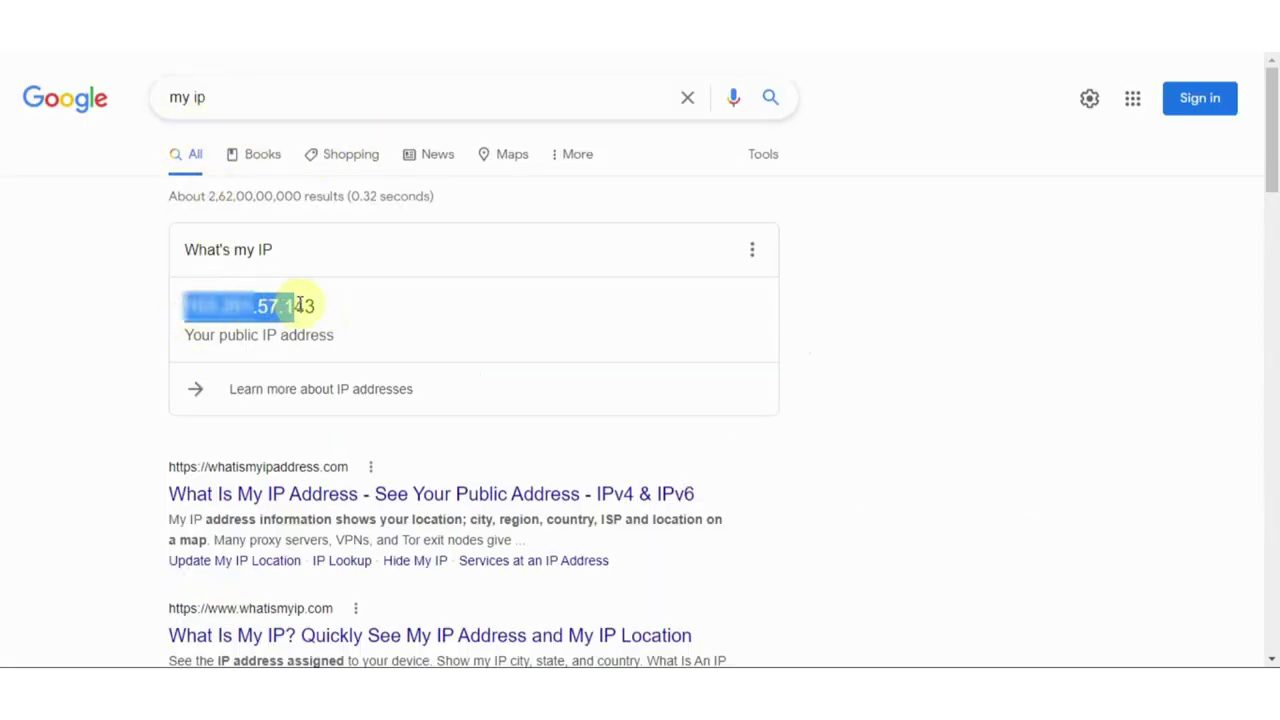
right_click(299, 308)
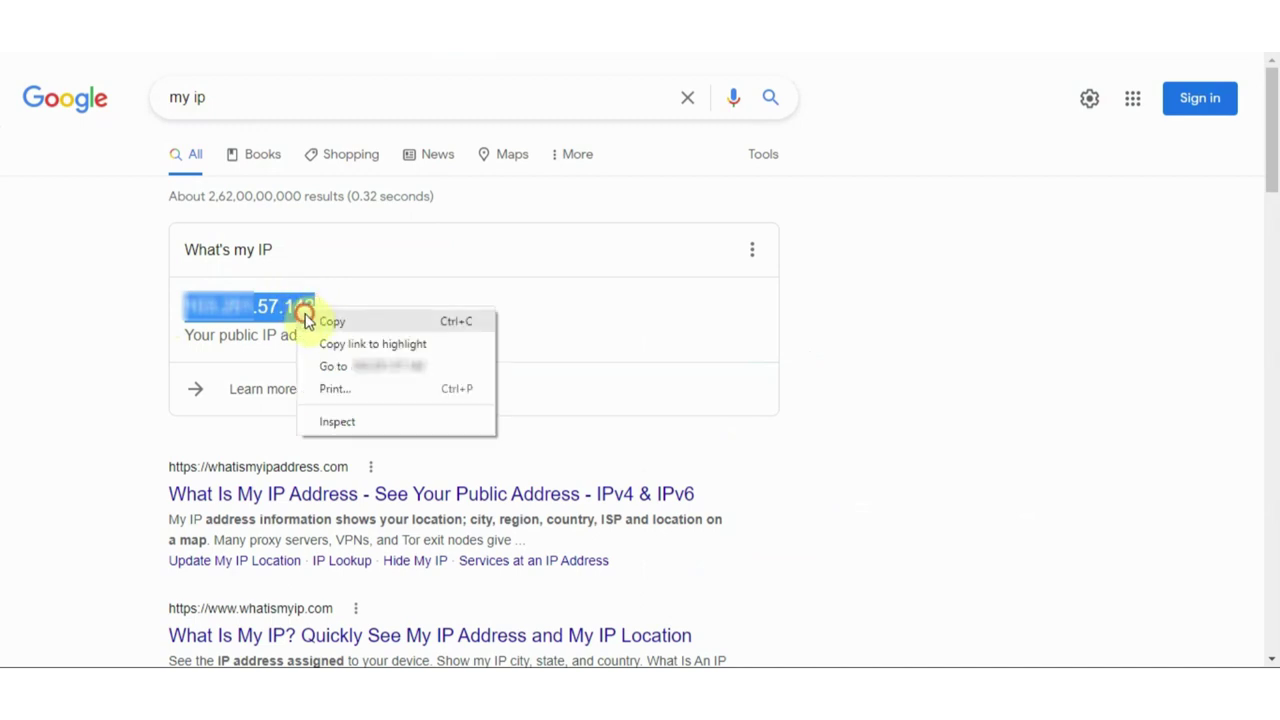
left_click(306, 320)
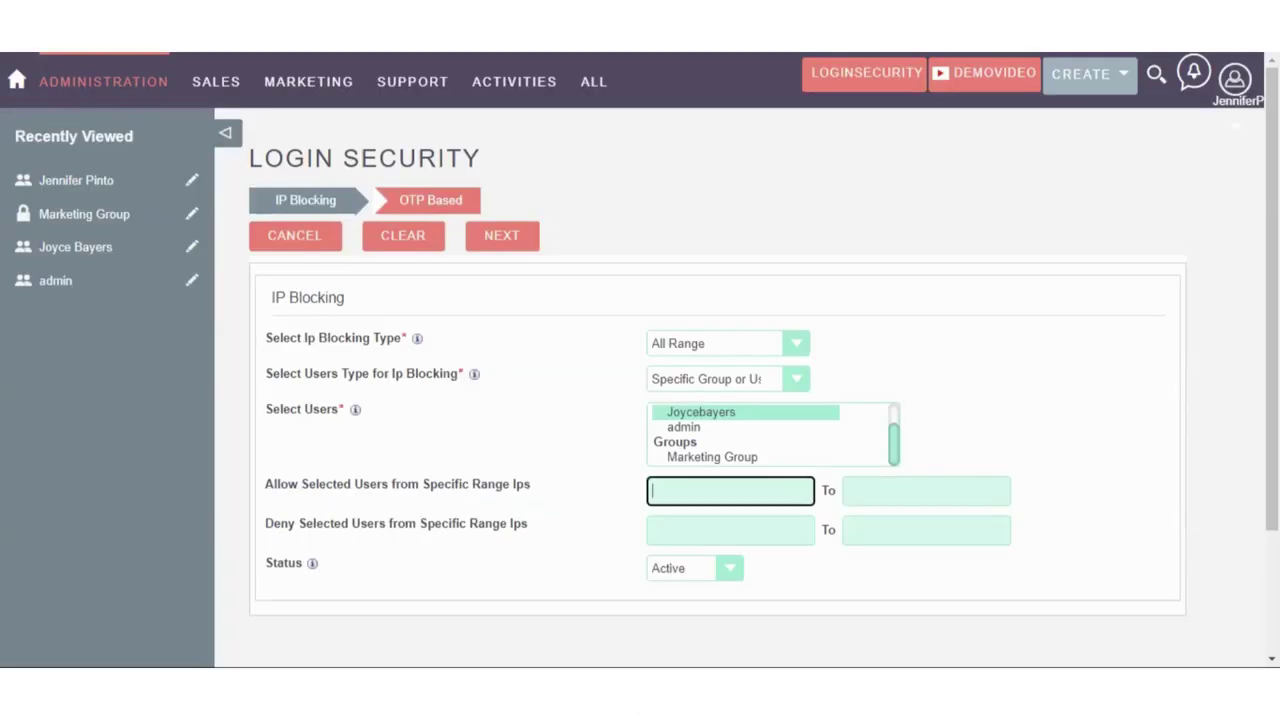
Paste the public IP into the Allow range fields, from .57.140 to .57.145
right_click(663, 483)
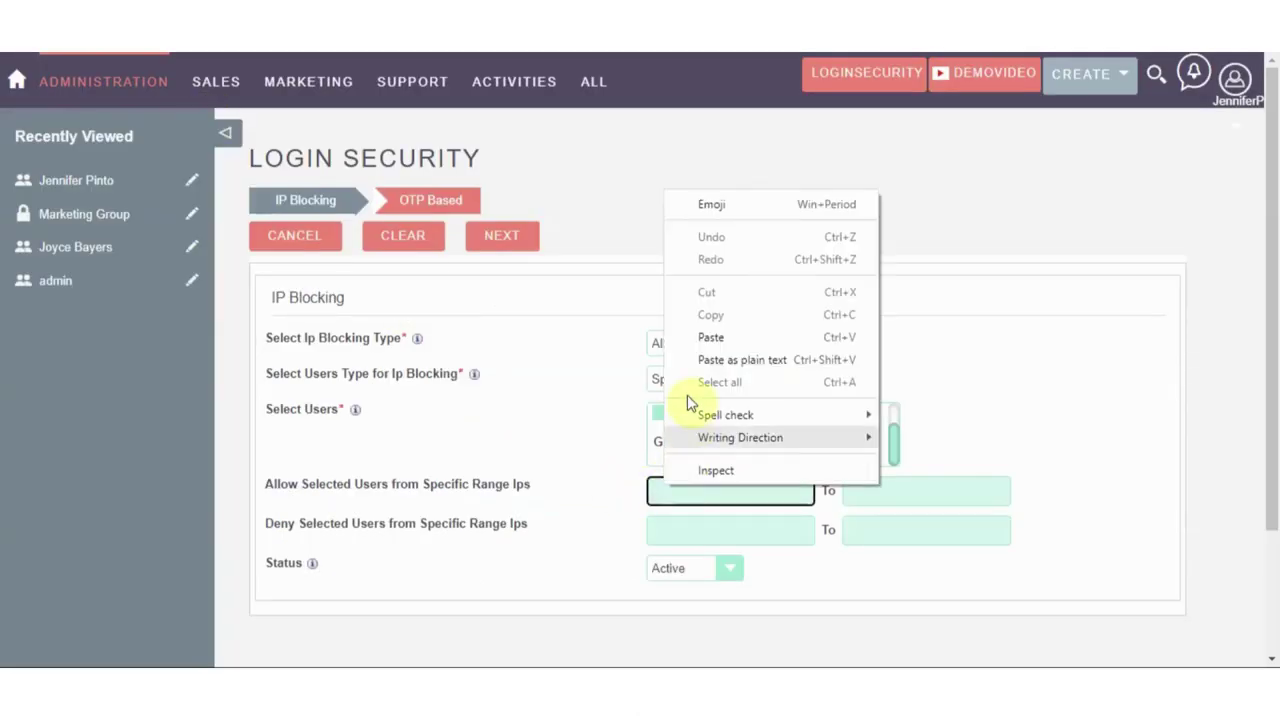
left_click(705, 338)
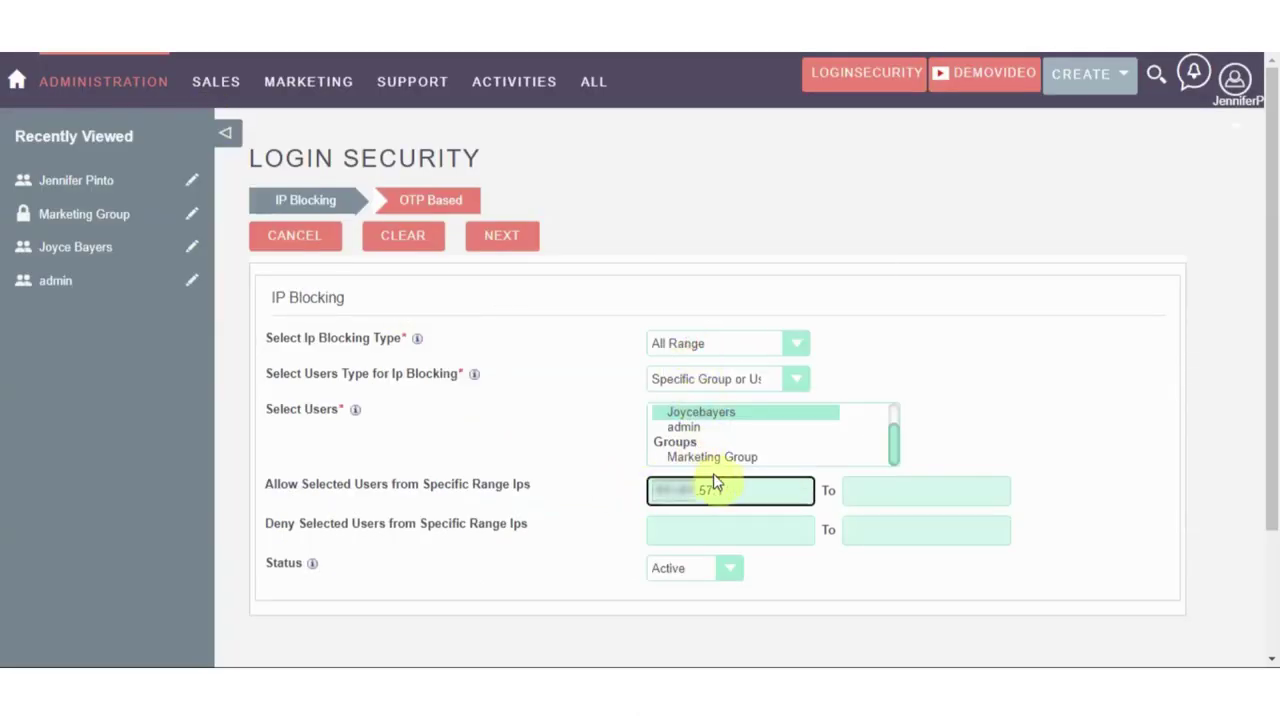
type("0")
left_click(867, 493)
right_click(871, 496)
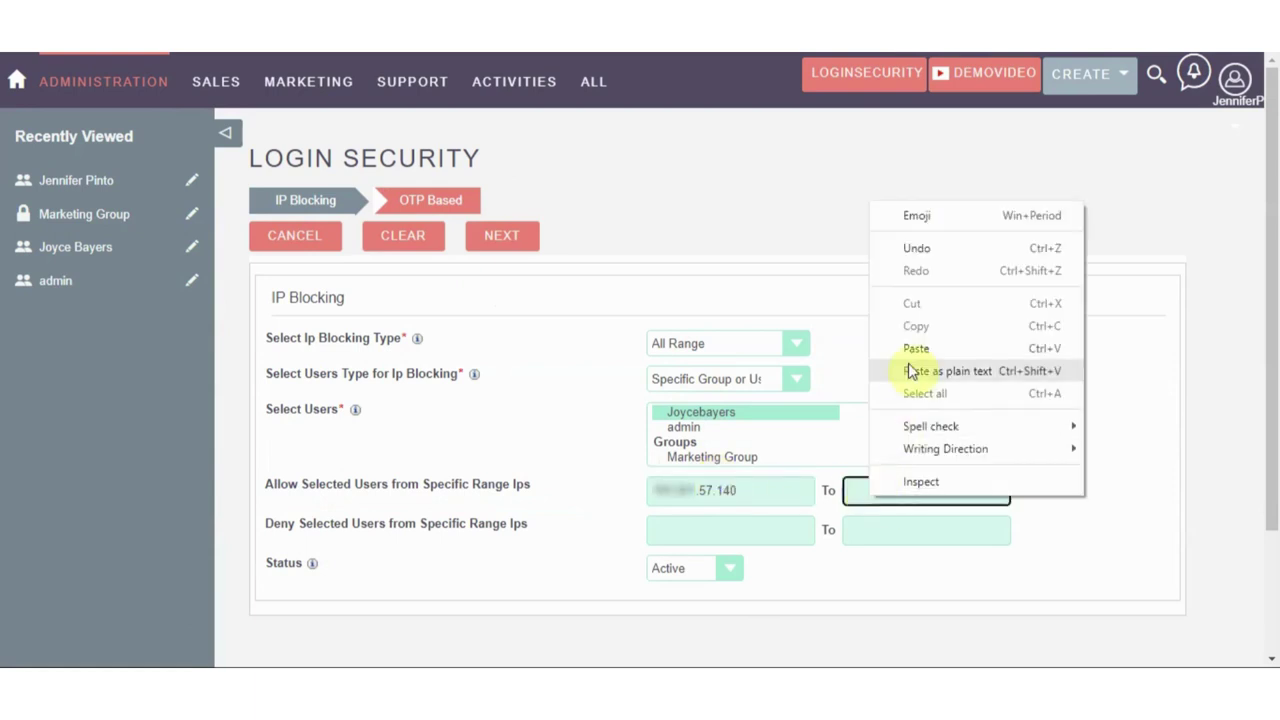
left_click(842, 347)
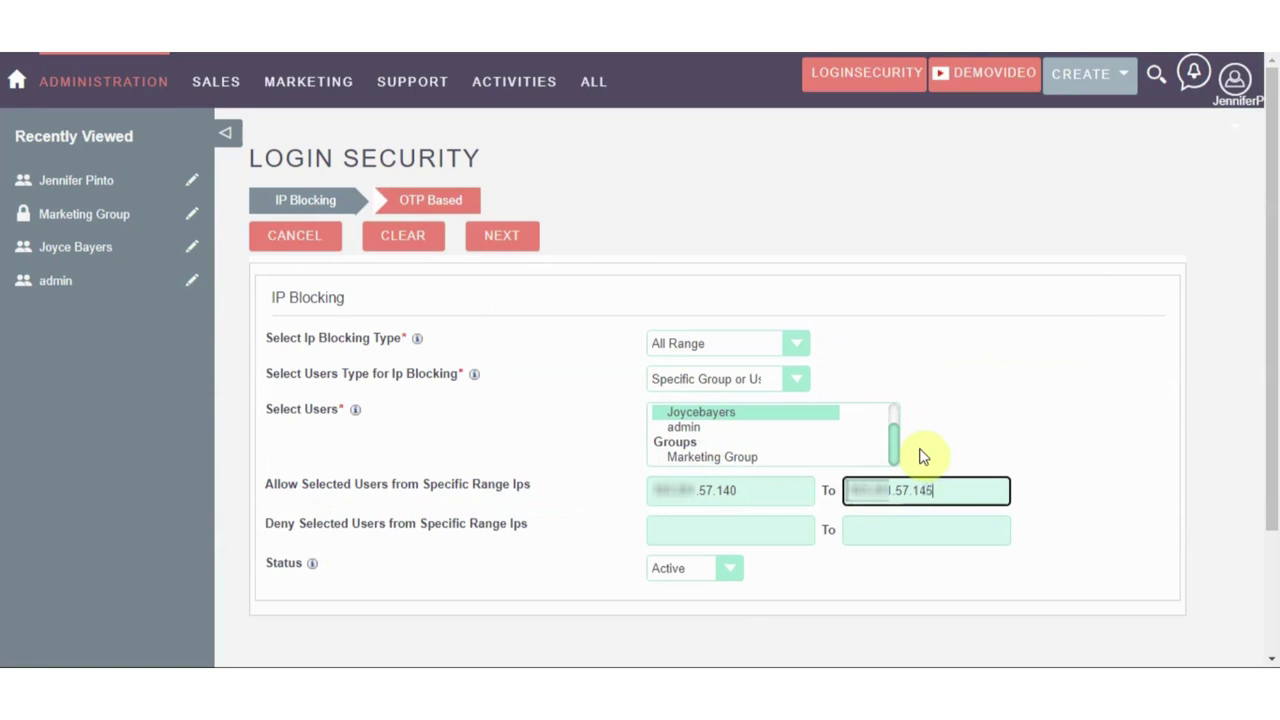
Paste the IP into the Deny range fields, from .57.135 to .57.139
left_click(659, 531)
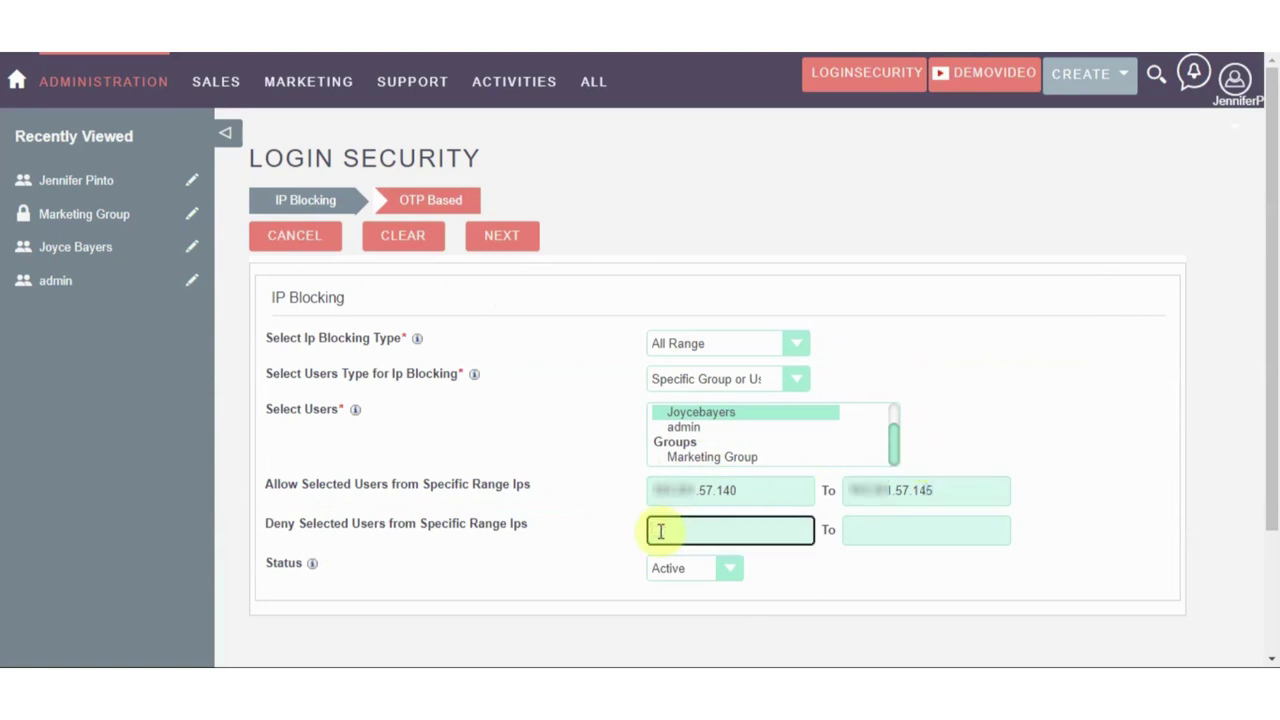
right_click(659, 531)
left_click(673, 391)
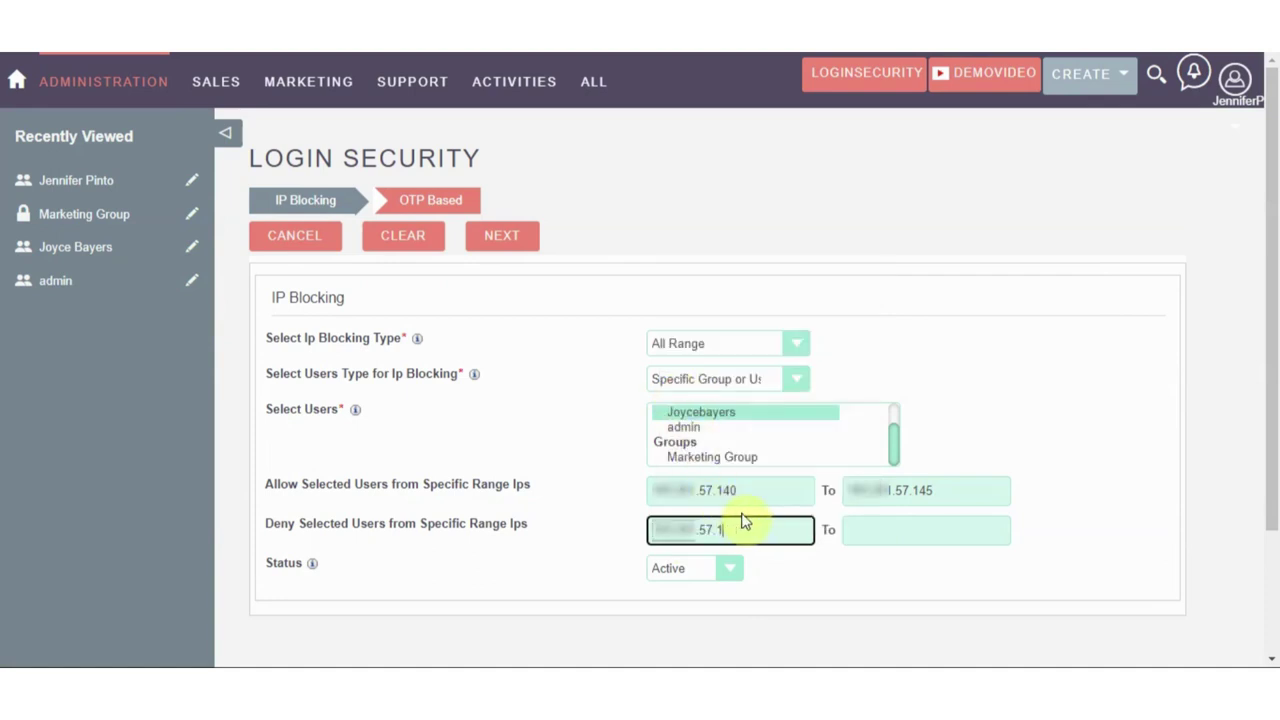
left_click(858, 520)
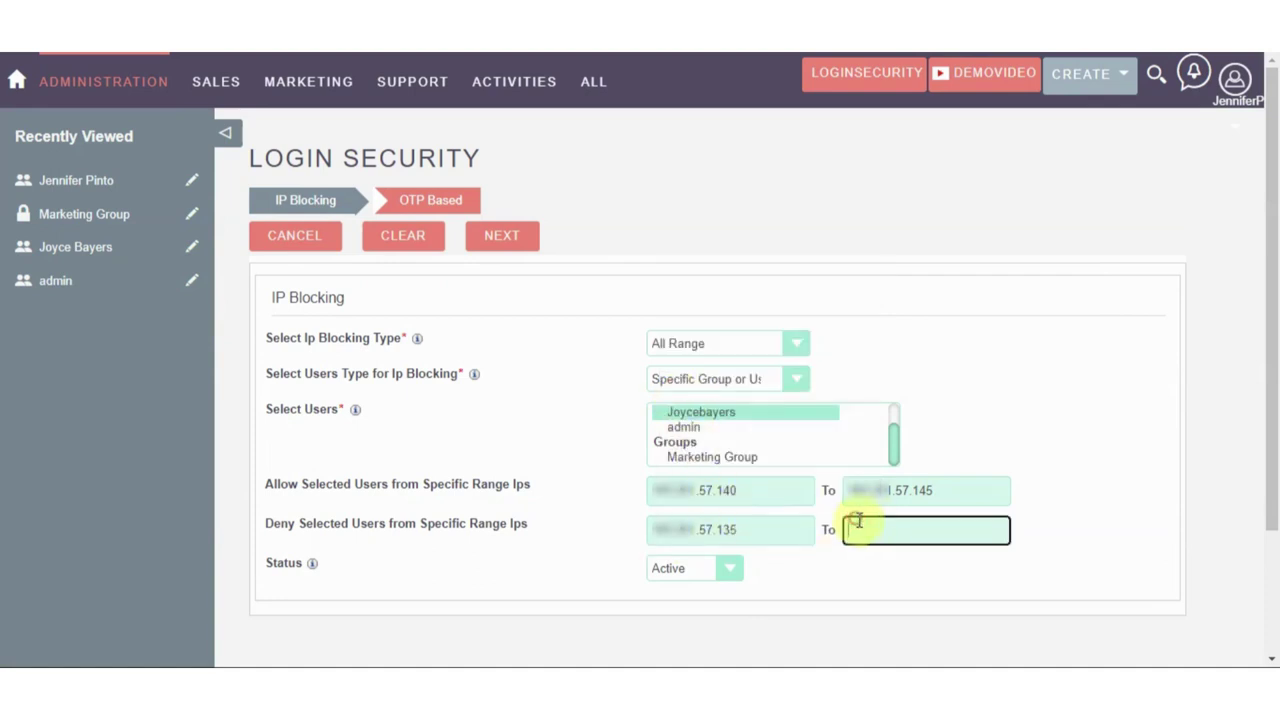
right_click(861, 522)
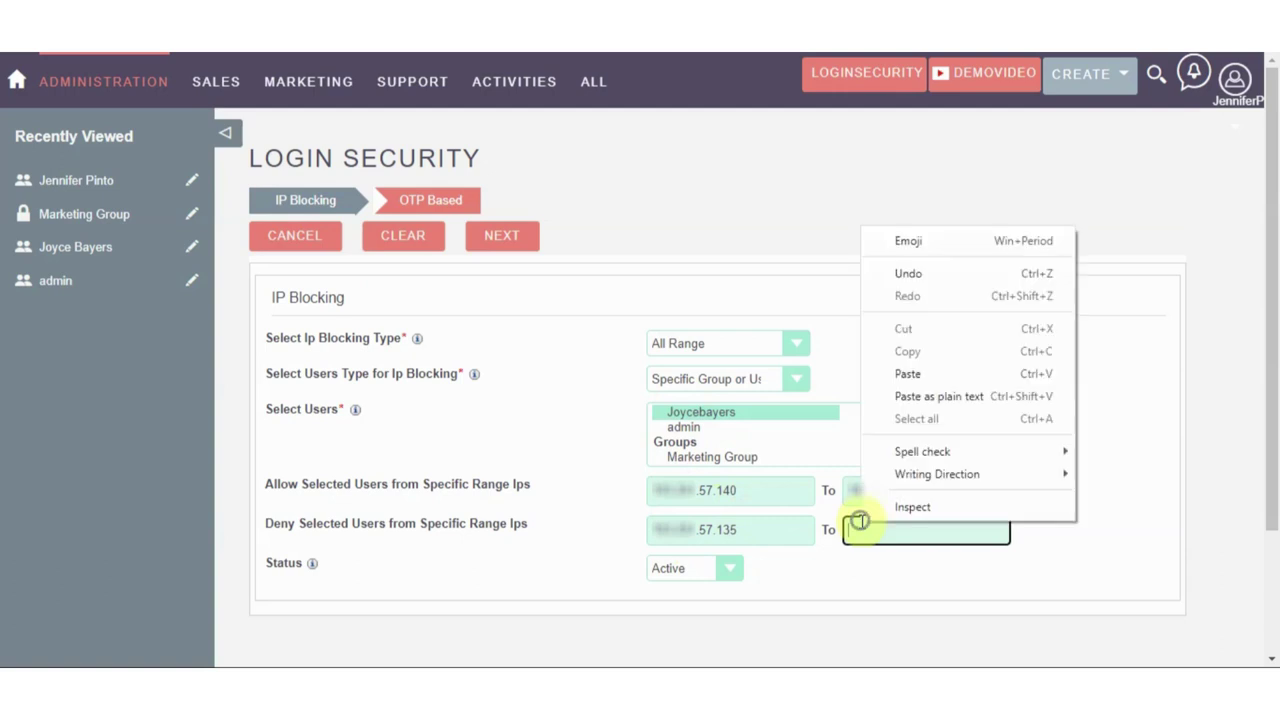
left_click(913, 363)
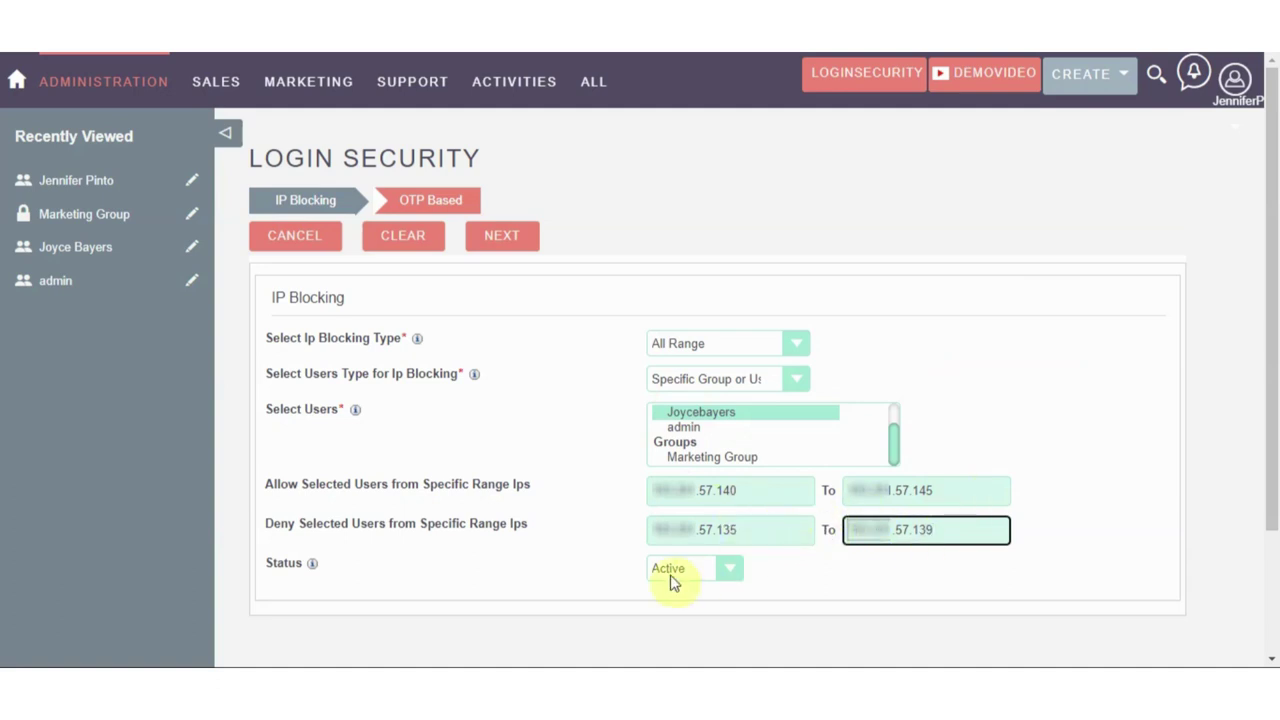
left_click(494, 237)
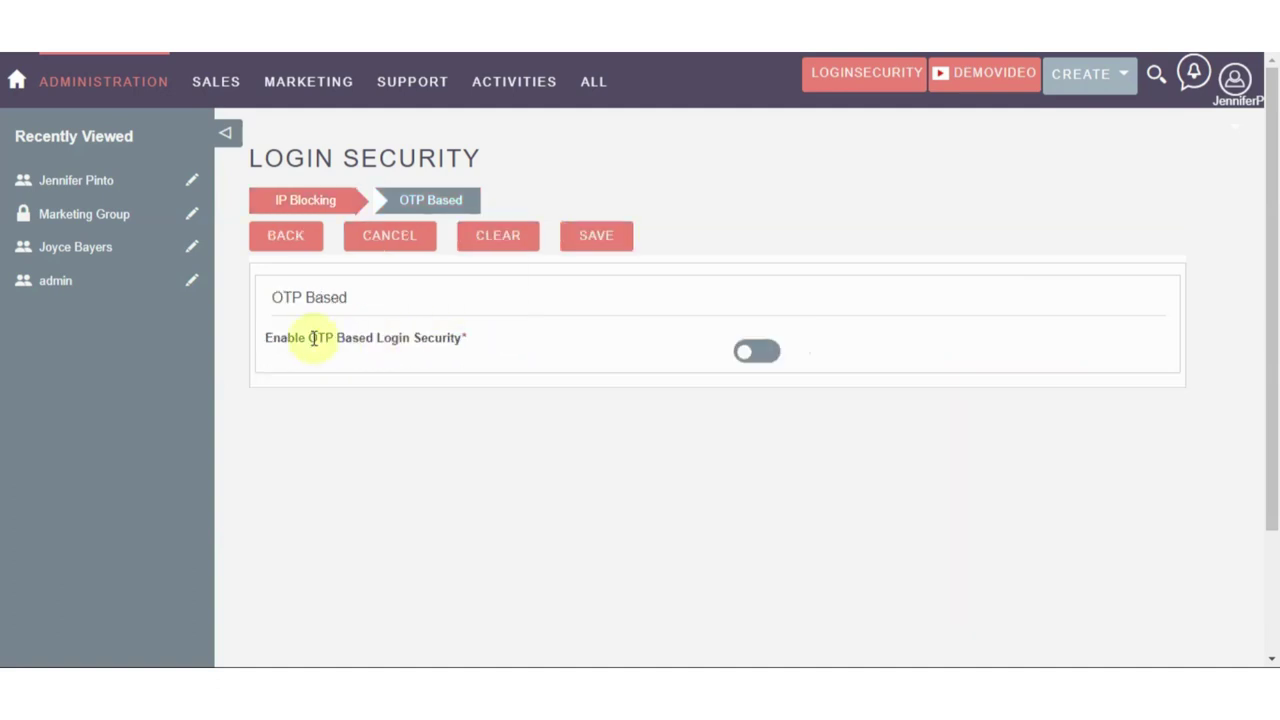
Enable OTP-based login with Email as the OTP type
left_click(757, 351)
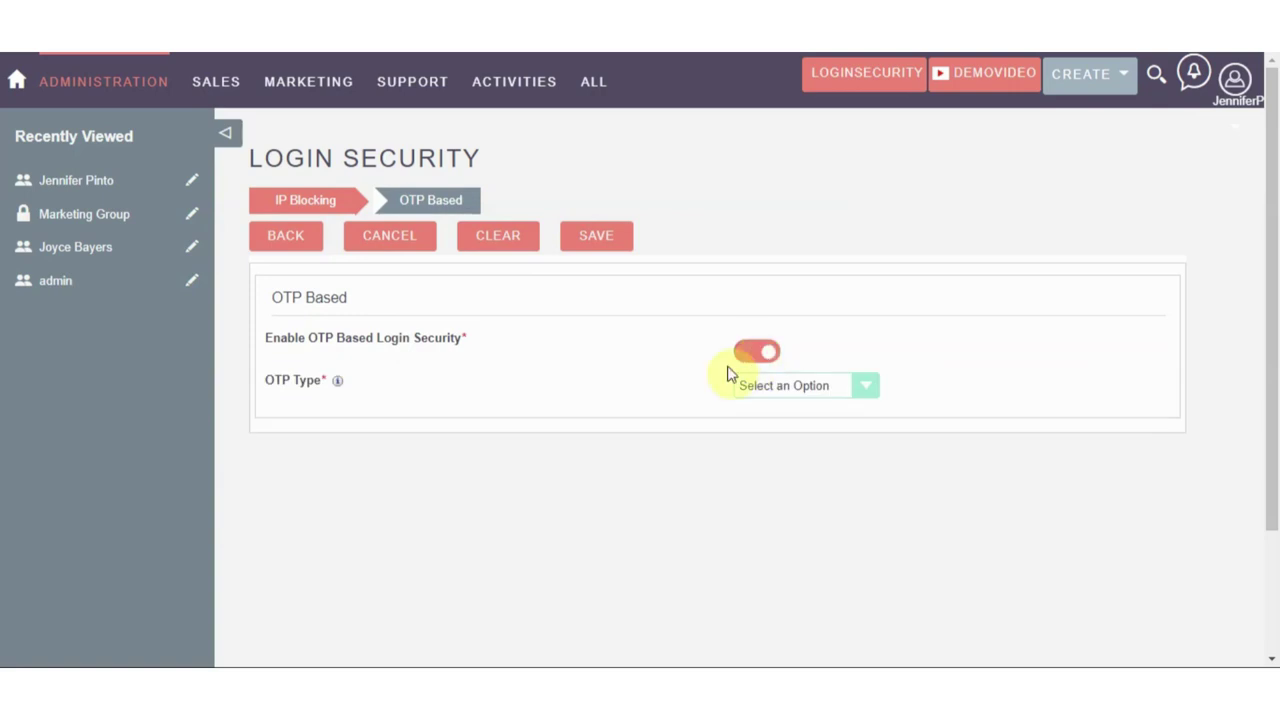
left_click(766, 388)
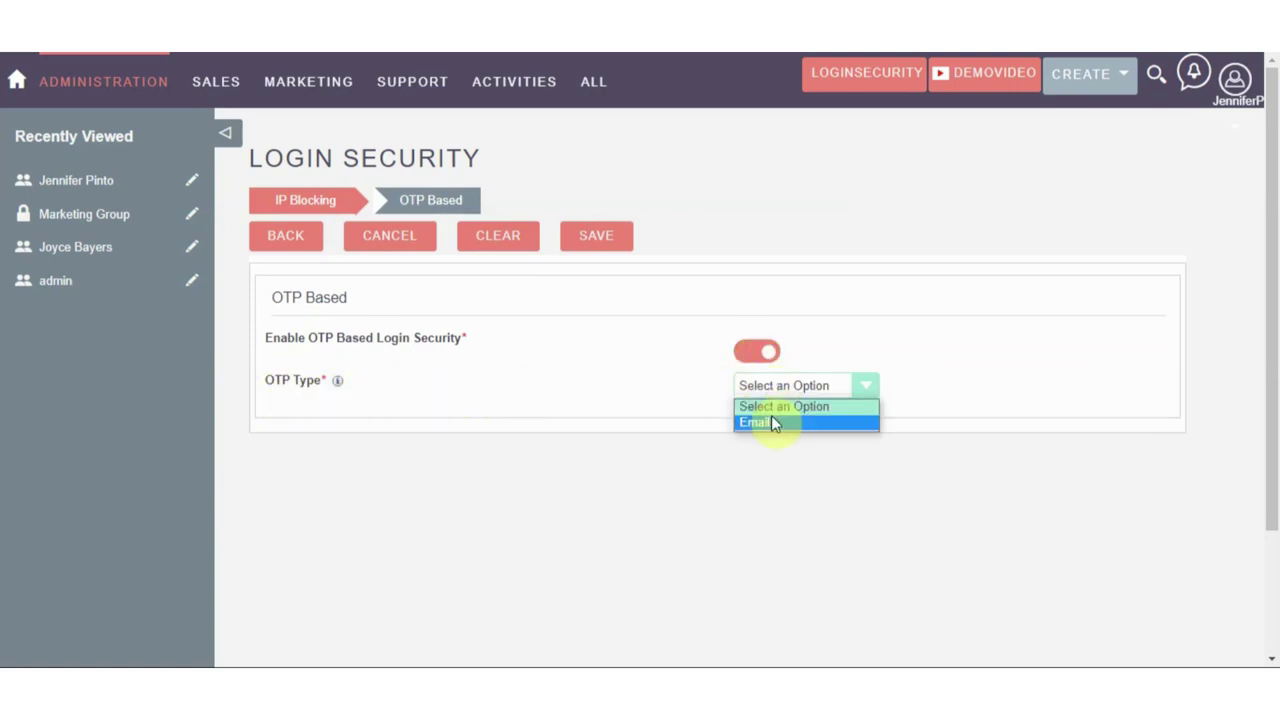
left_click(771, 423)
scroll(771, 423, "down", 1)
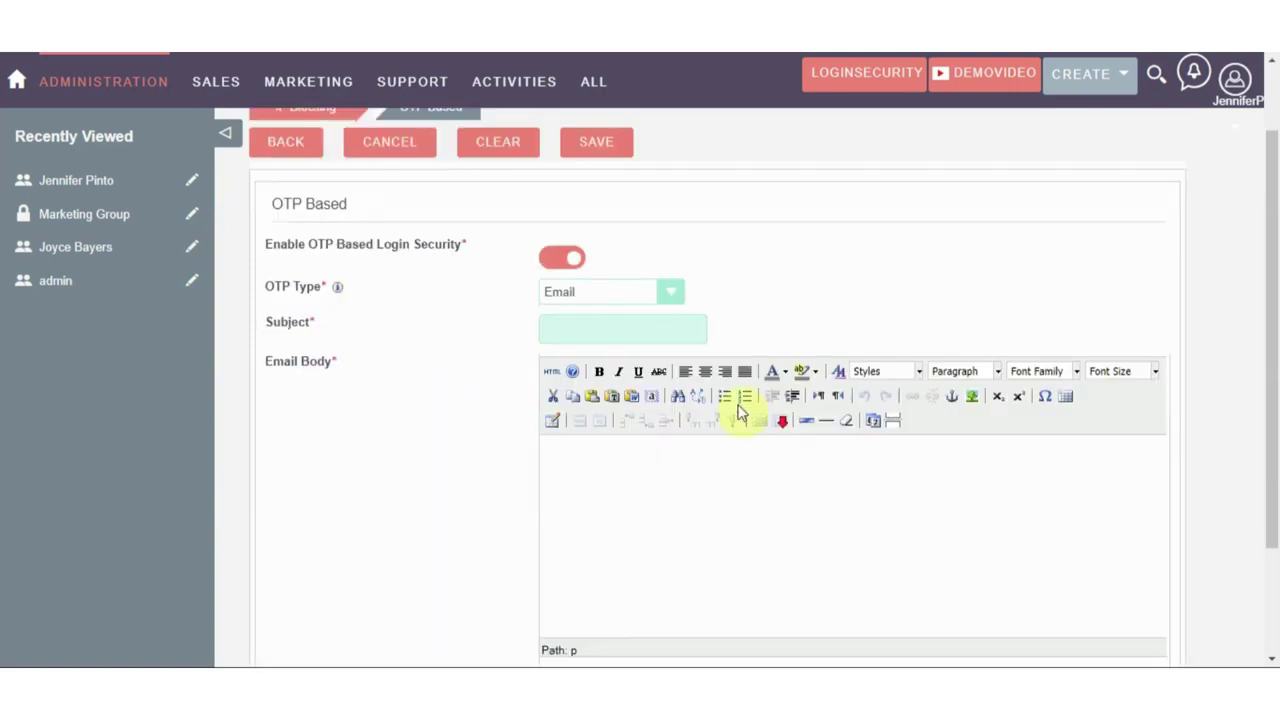
Set the email subject to 'One Time Password' and paste a bold body message
left_click(547, 329)
left_click(630, 373)
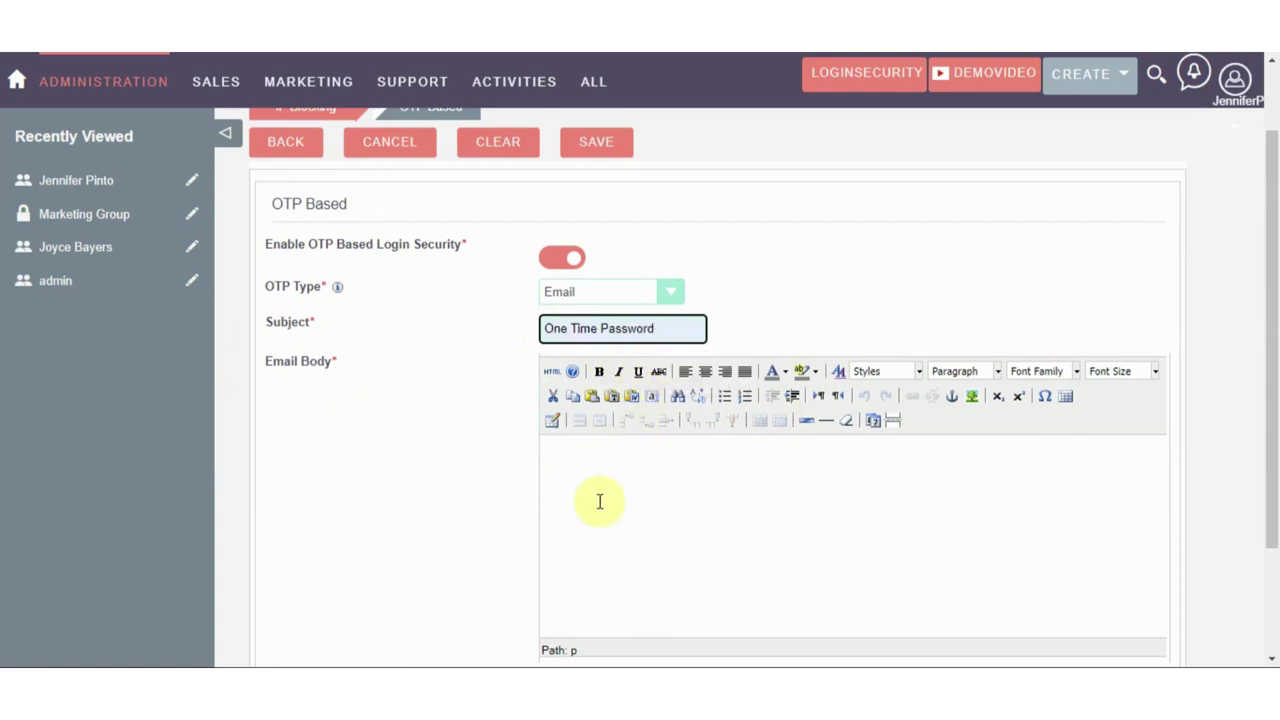
left_click(577, 480)
type("Please Enter the Below mentioned OTP for Login.")
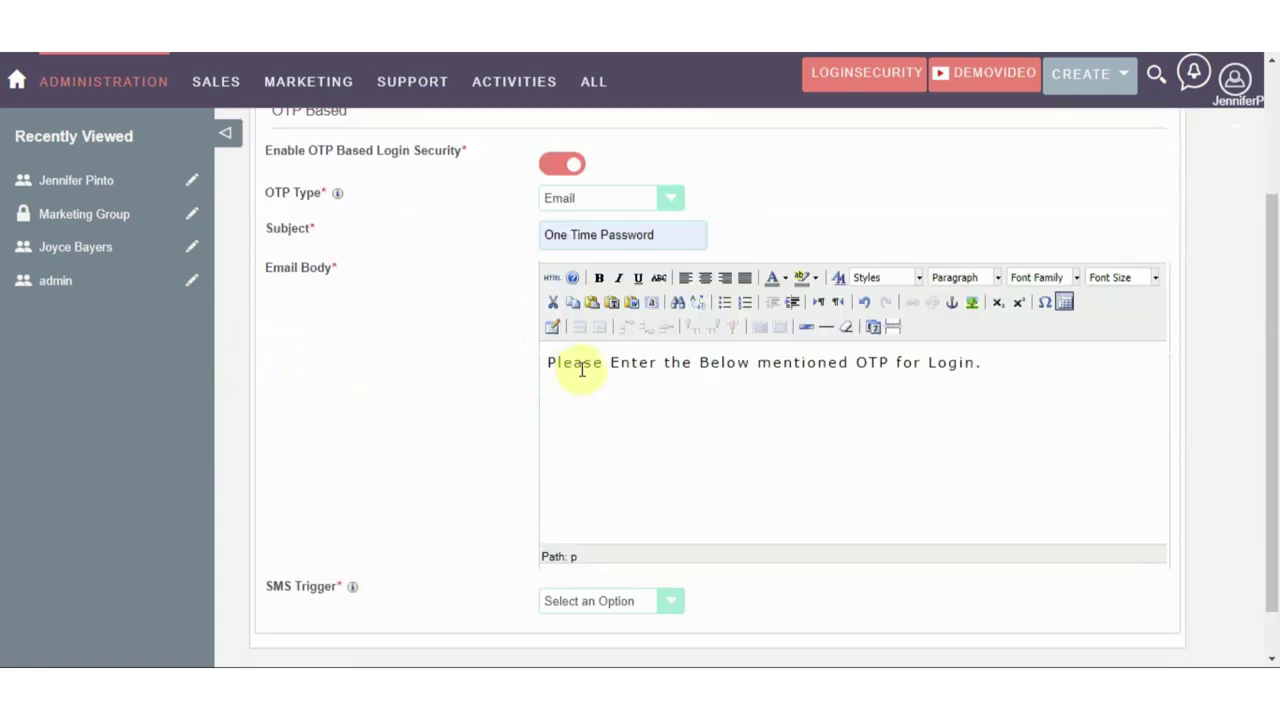
key("ctrl+a")
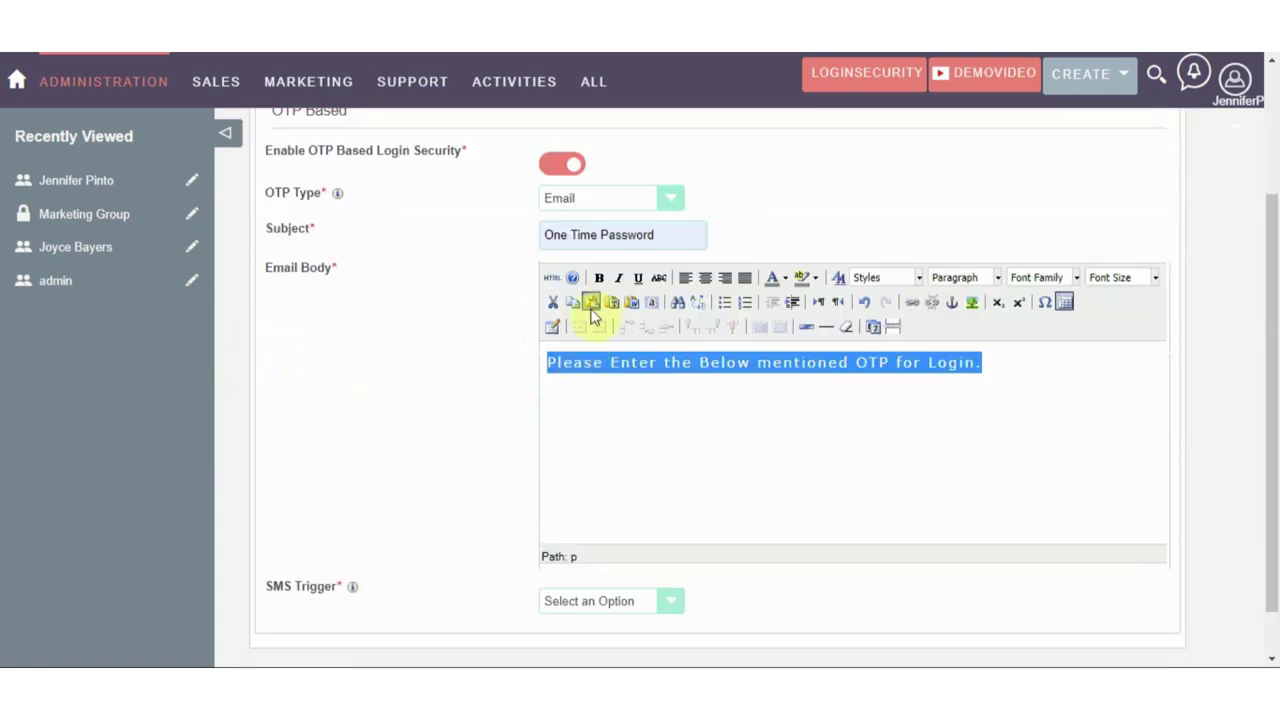
left_click(598, 280)
left_click(609, 390)
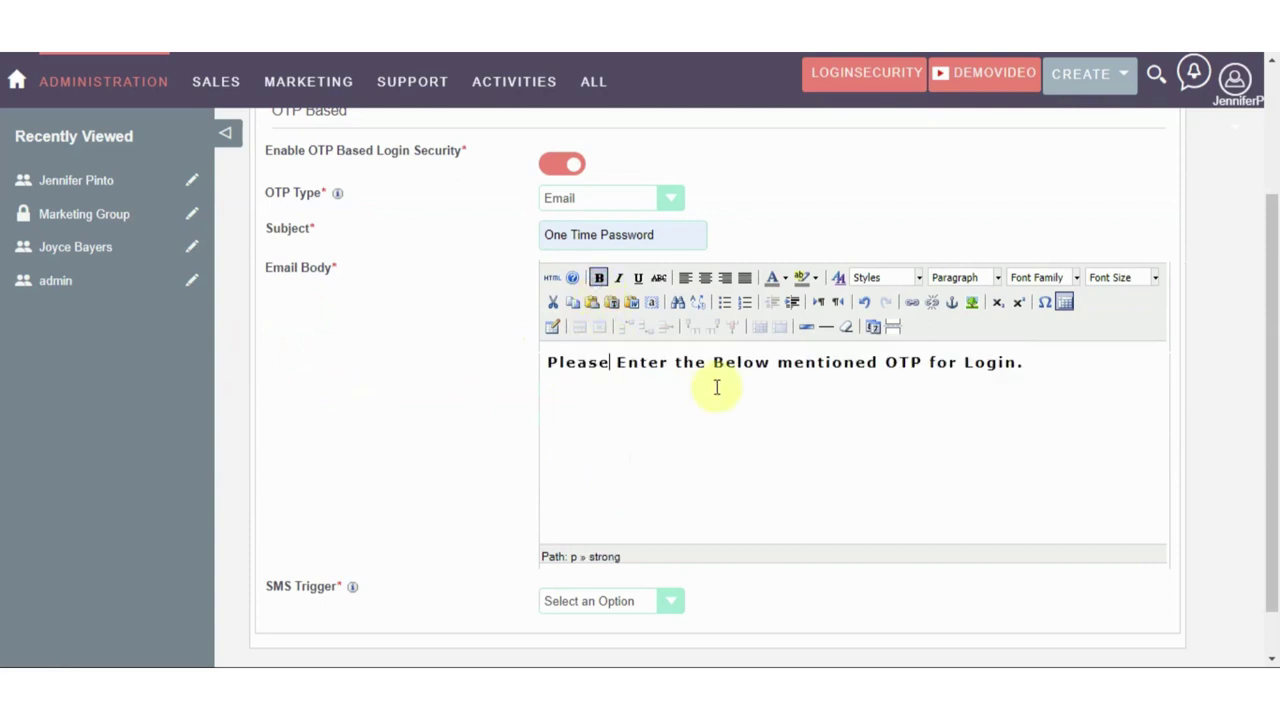
Set SMS Trigger to Minutes and Resend OTP to 5 Minutes, then save the record
scroll(986, 363, "down", 1)
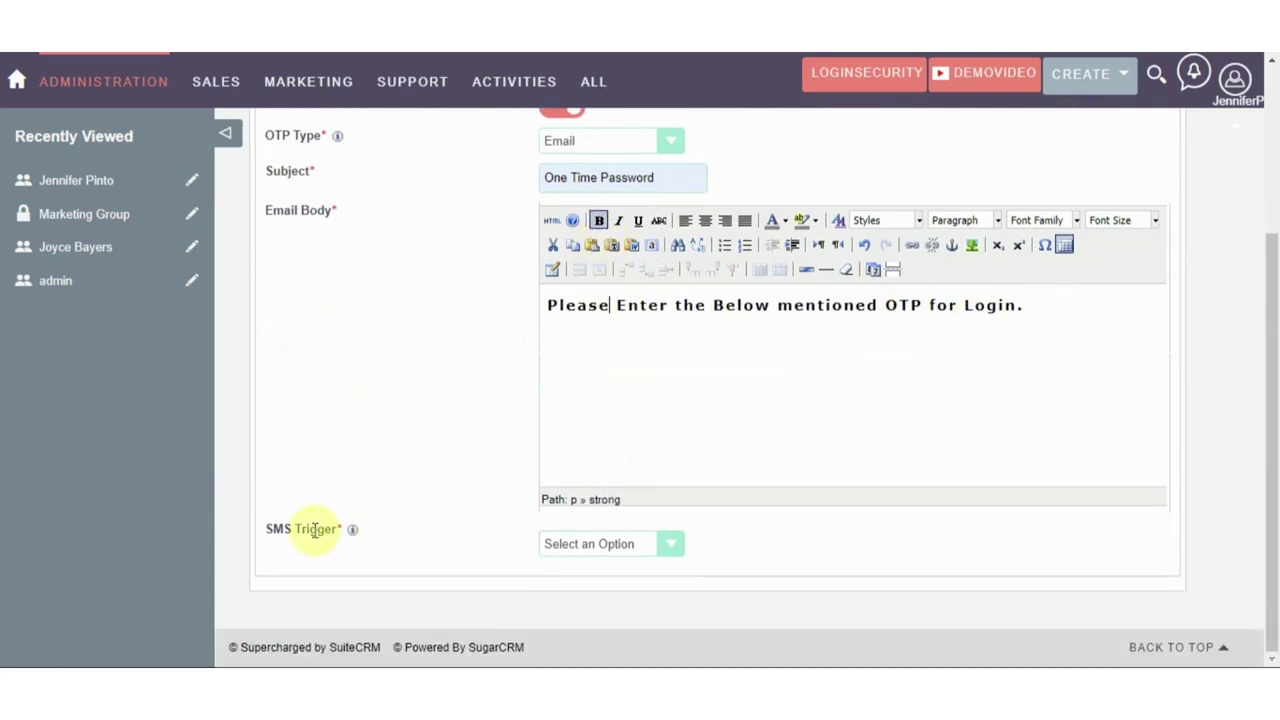
left_click(569, 543)
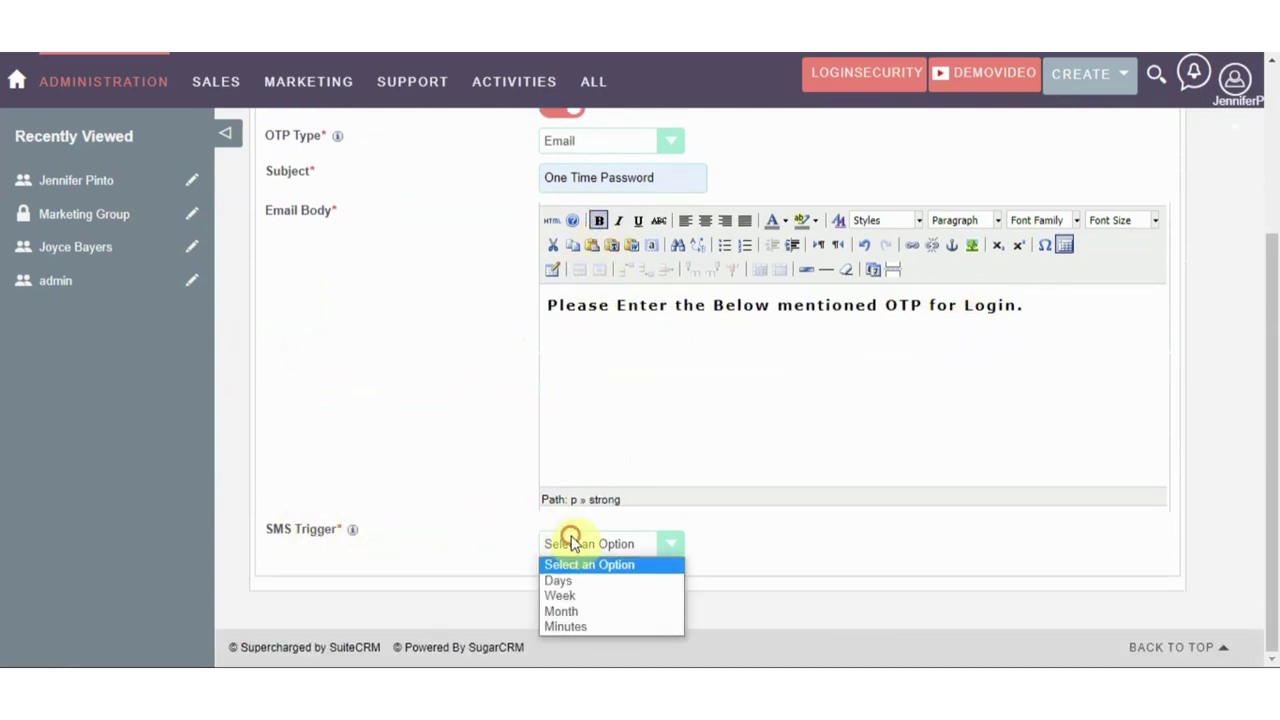
left_click(565, 625)
scroll(571, 623, "down", 1)
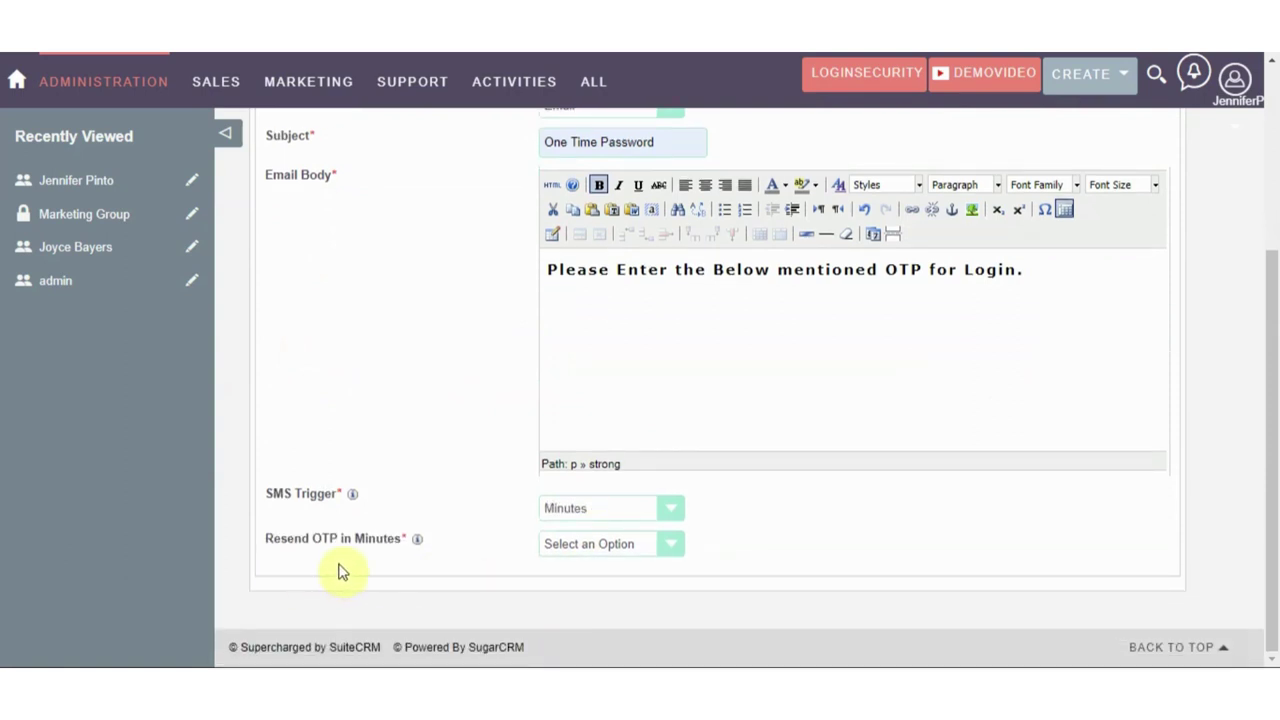
left_click(569, 548)
left_click(572, 597)
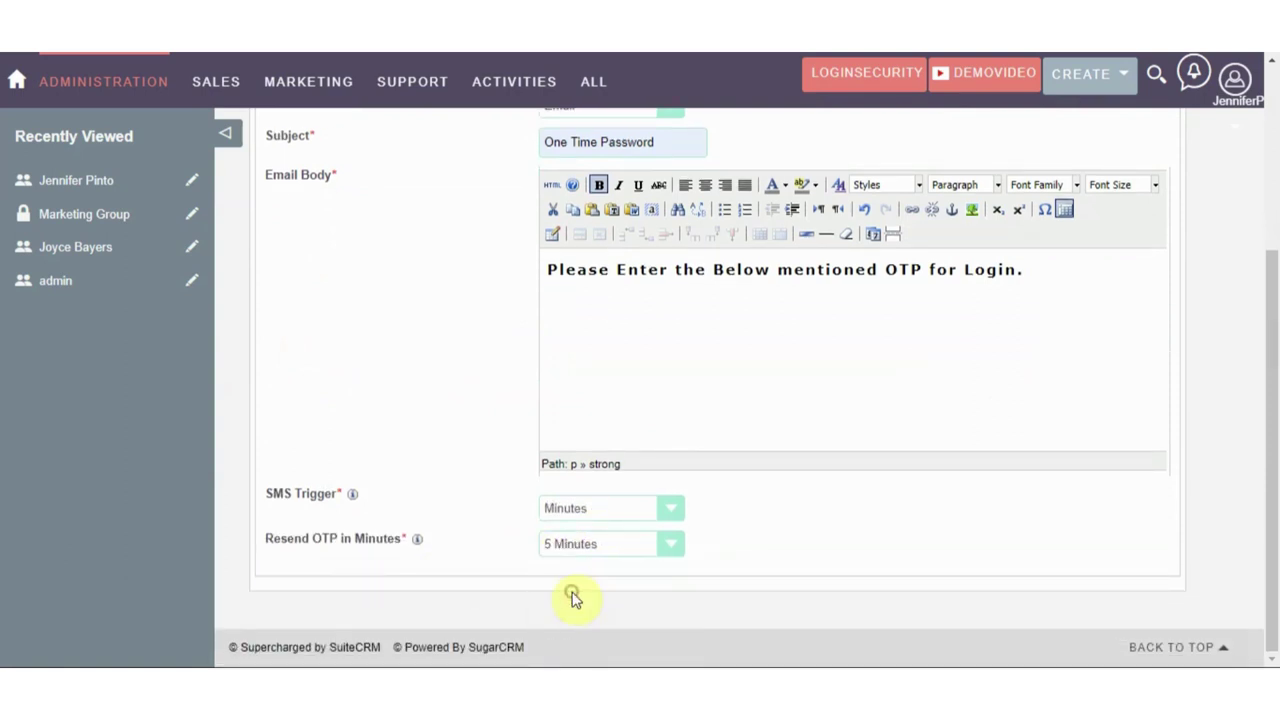
scroll(563, 560, "up", 3)
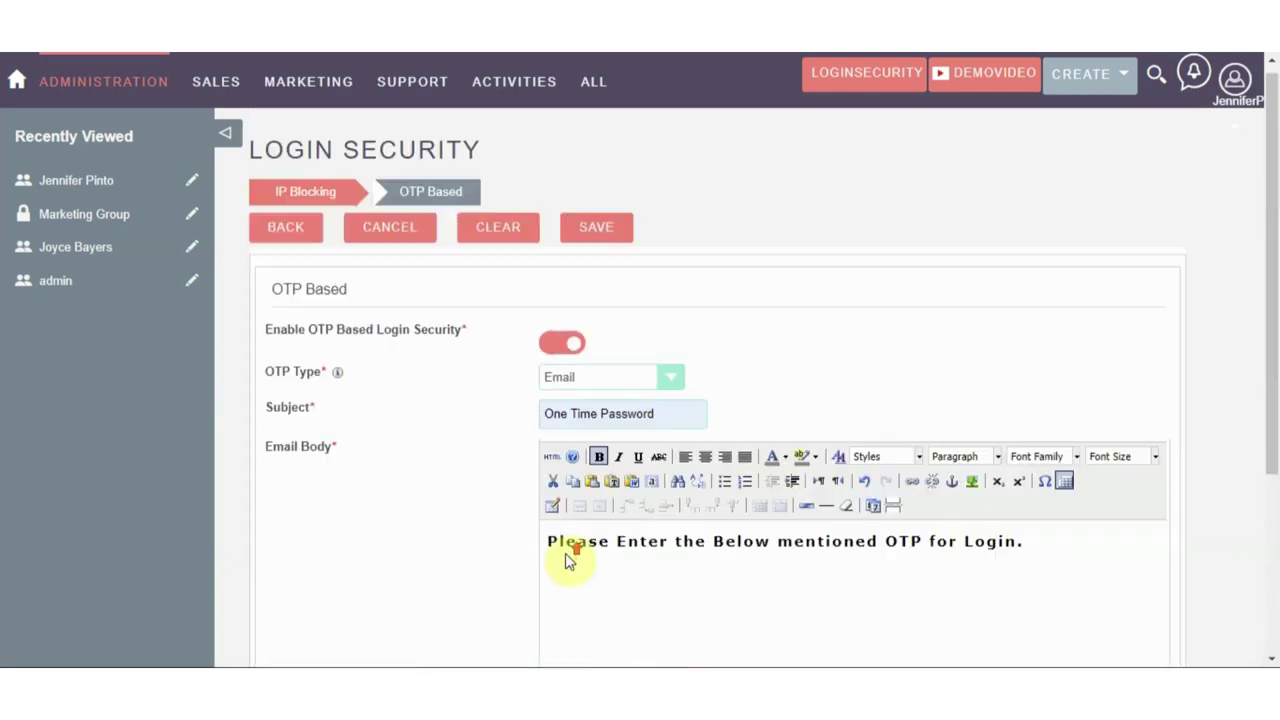
left_click(594, 238)
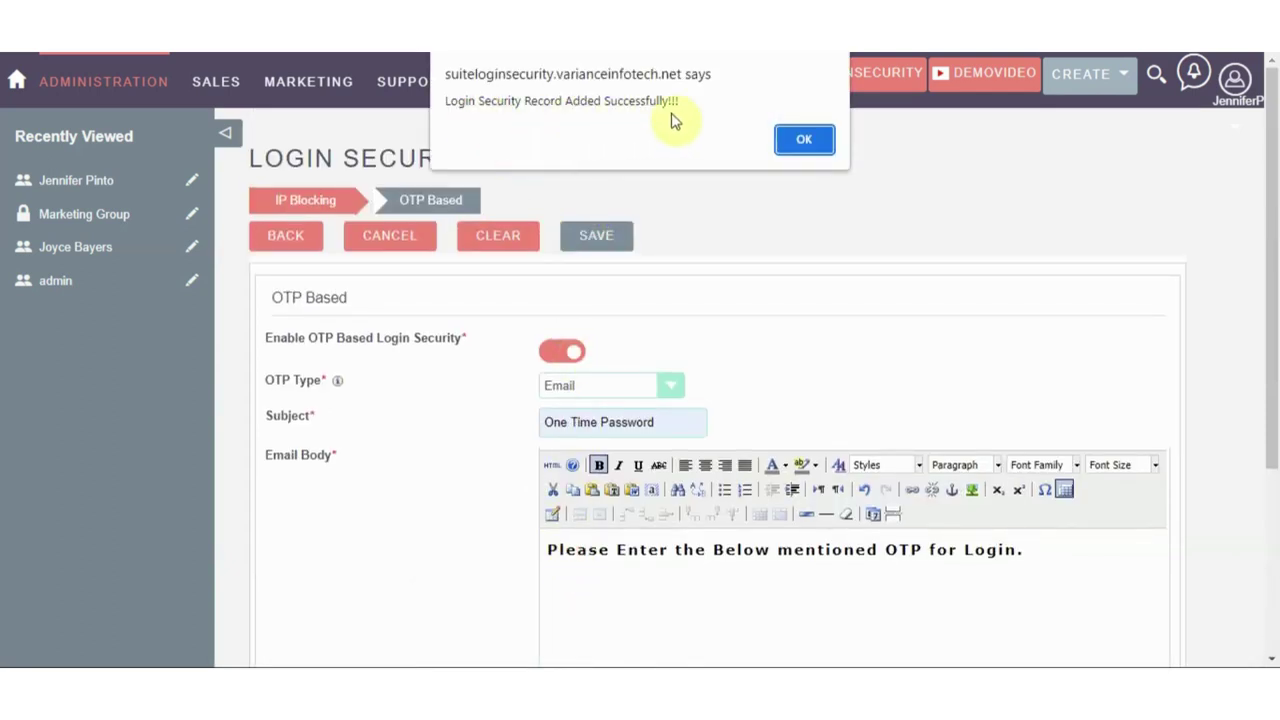
left_click(805, 143)
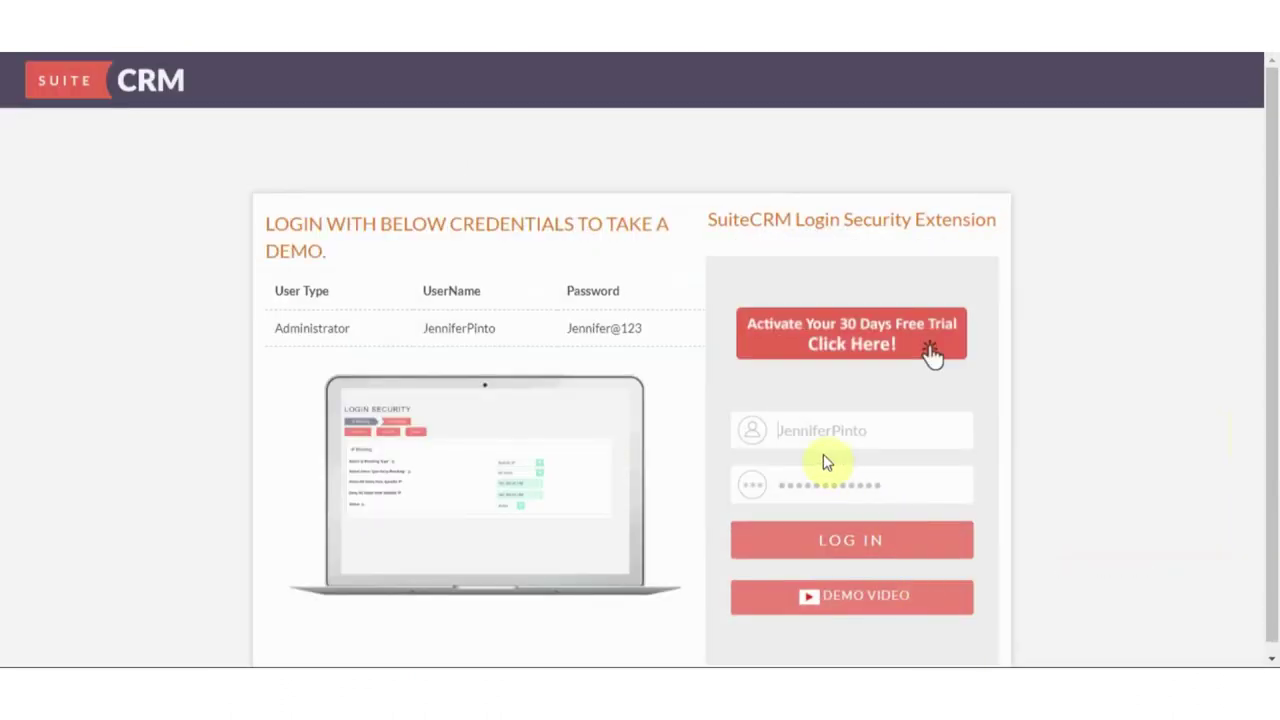
Log in with the test user's username and password
double_click(866, 437)
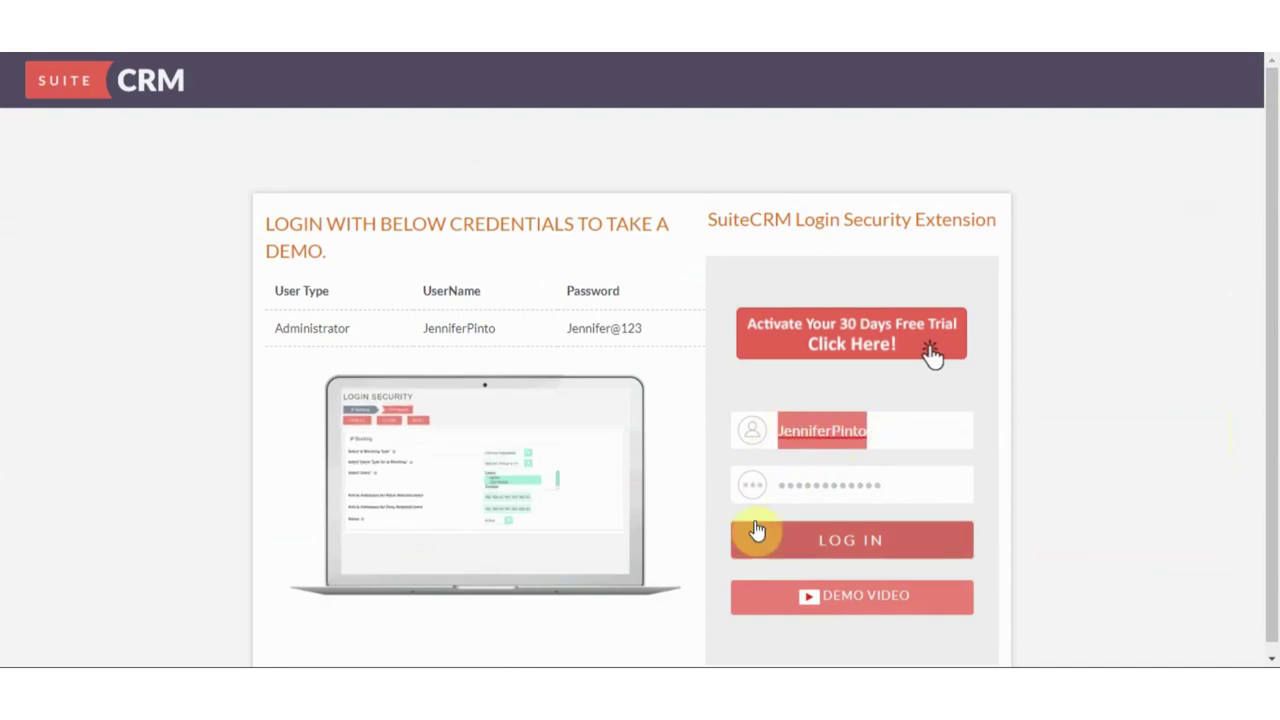
type("Joyceba")
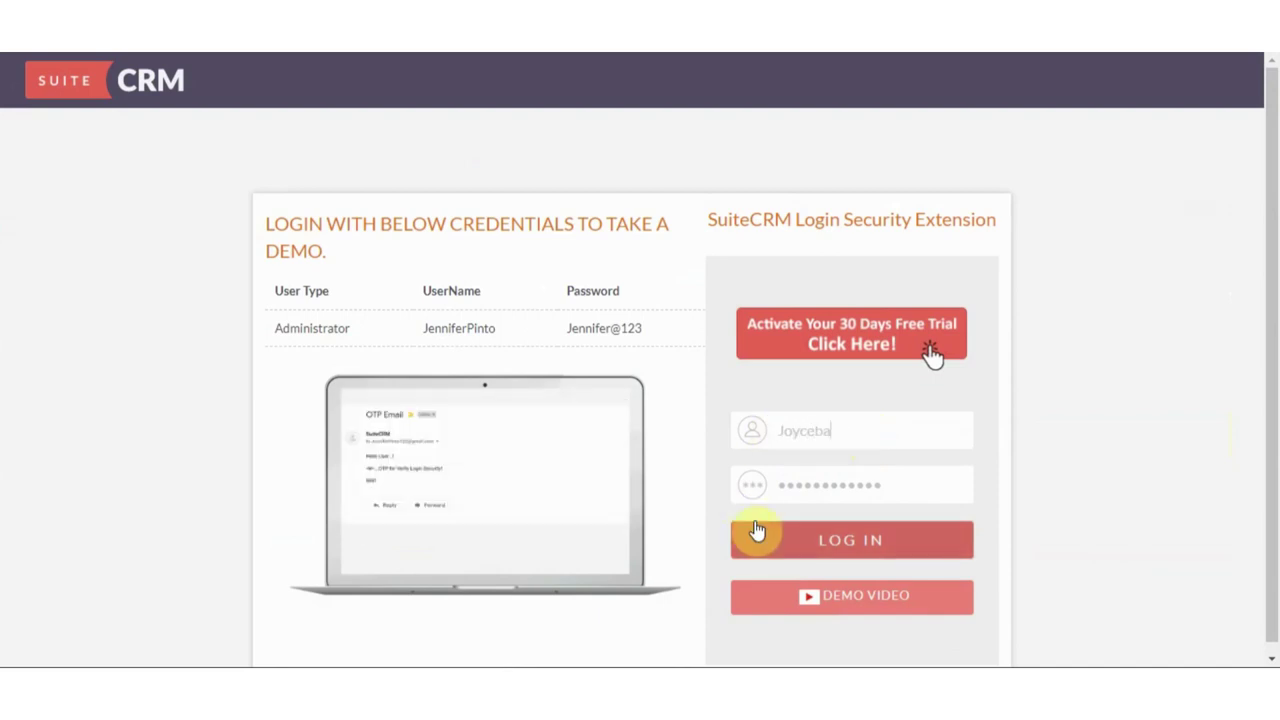
type("yers")
key("Tab")
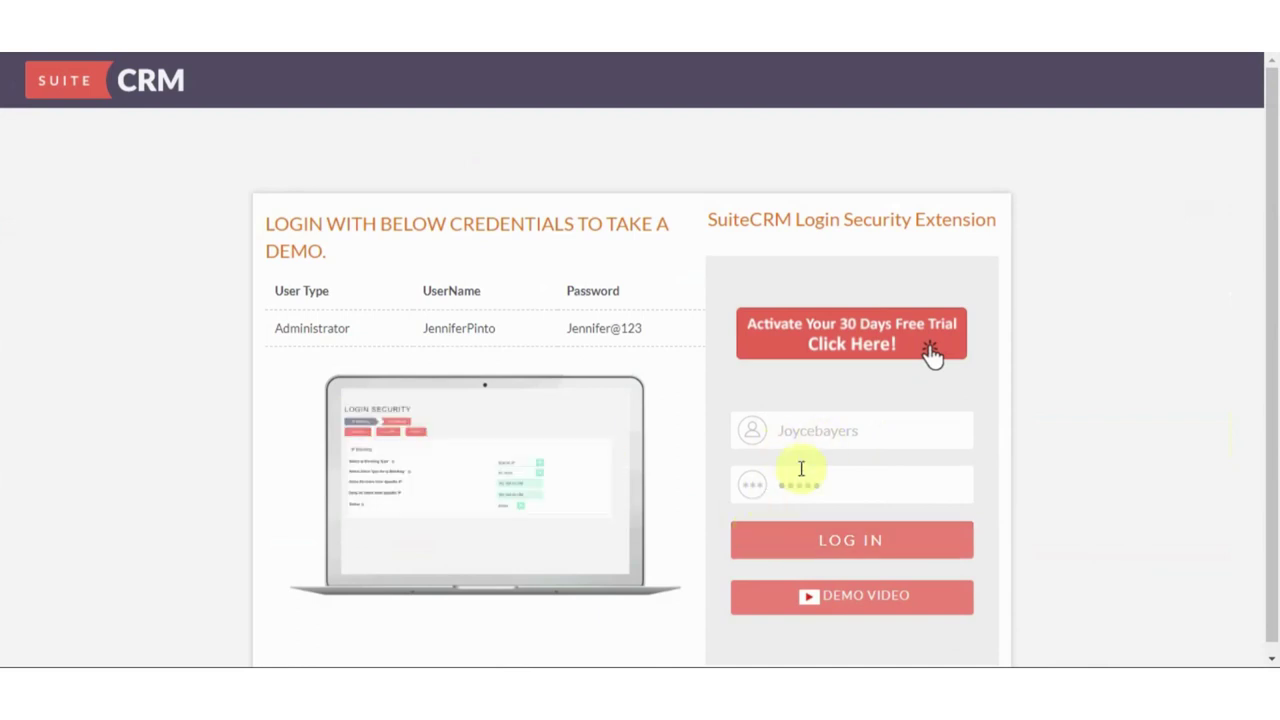
left_click(827, 540)
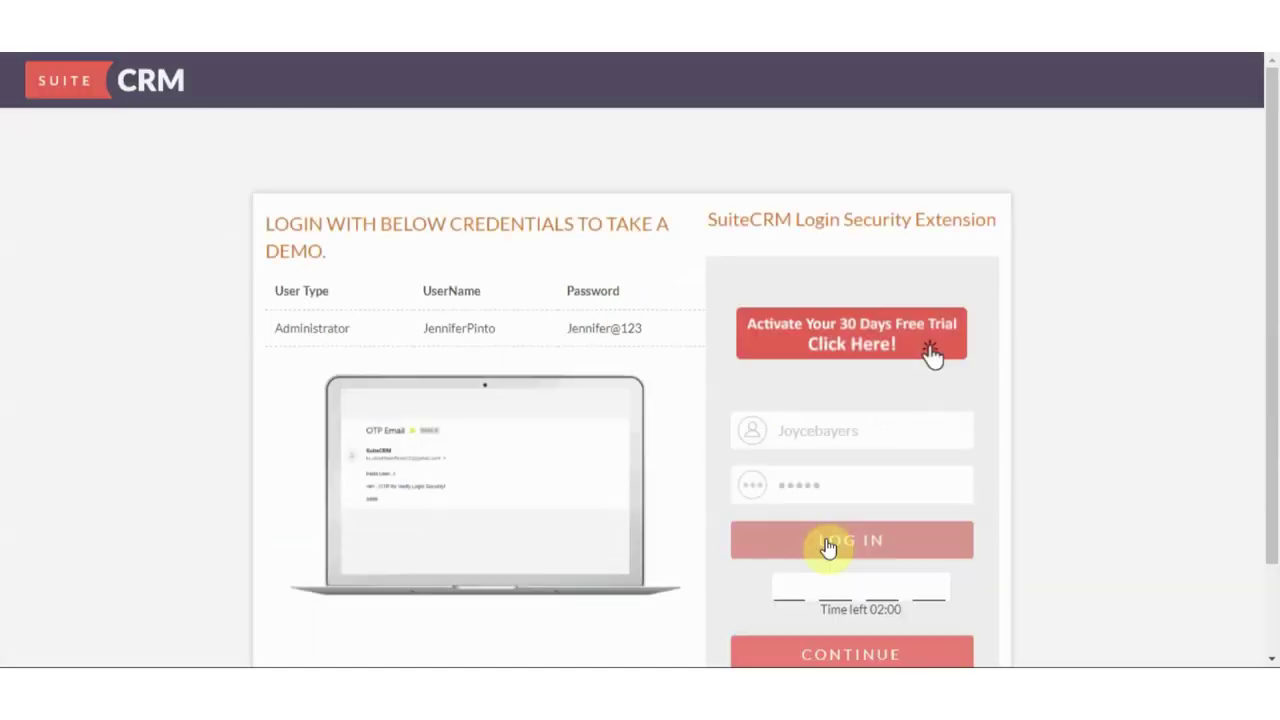
Enter the one-time code from the email and continue past the OTP prompt
scroll(828, 545, "down", 1)
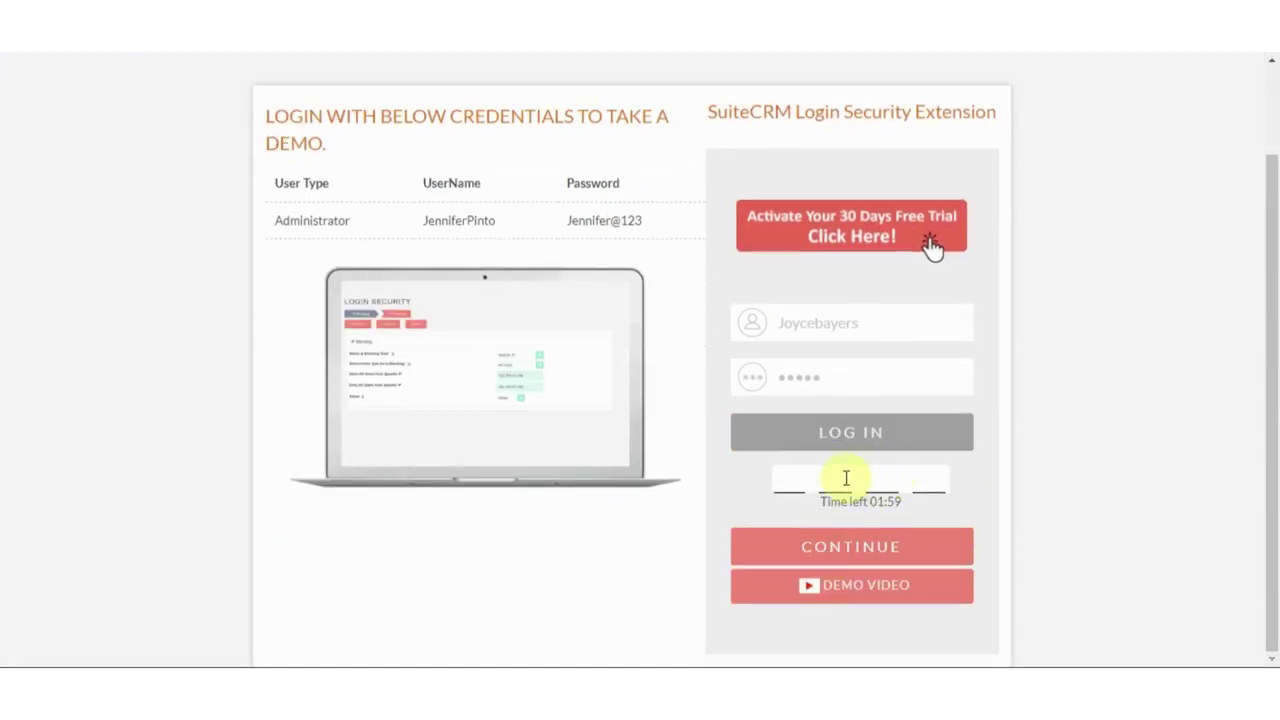
key("ctrl+Tab")
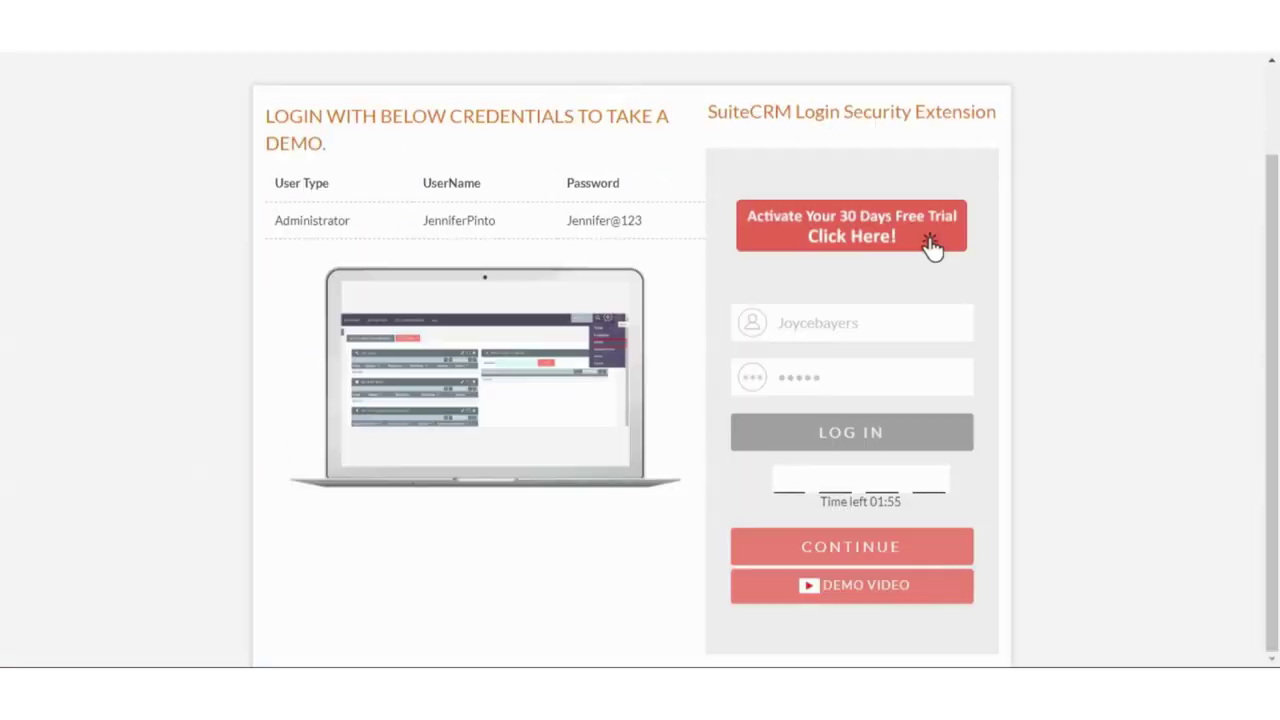
left_click(785, 480)
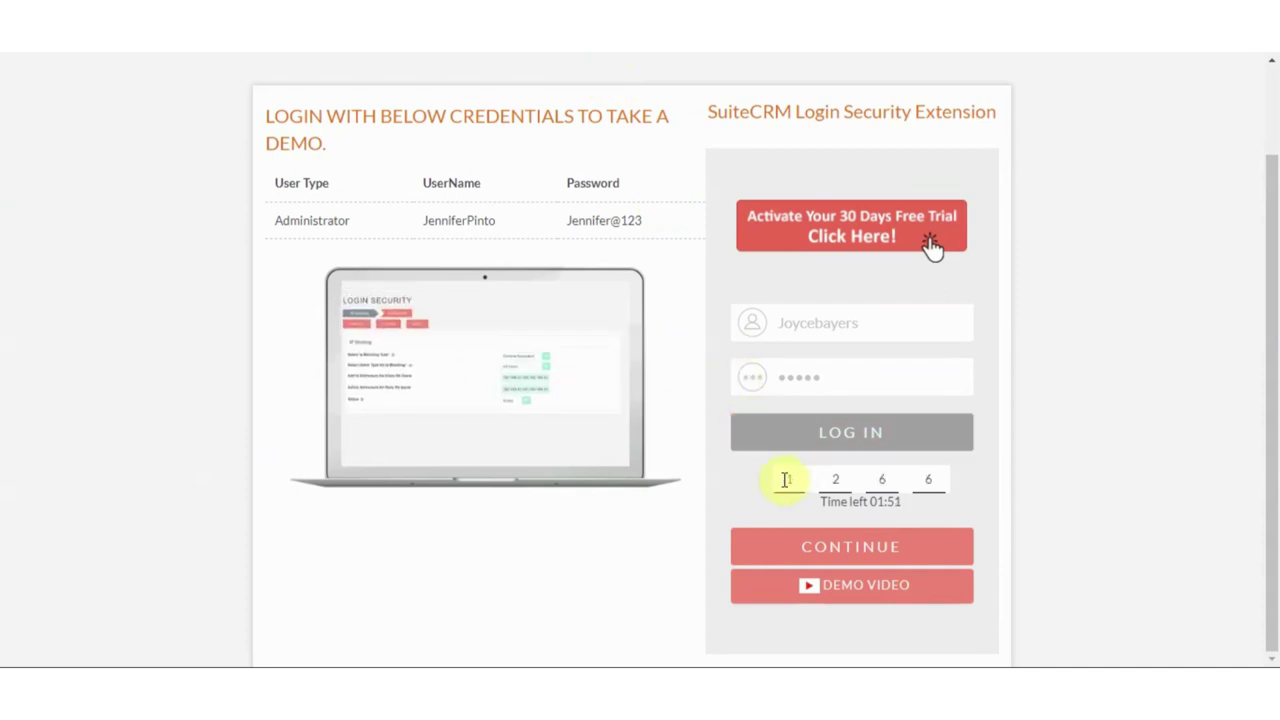
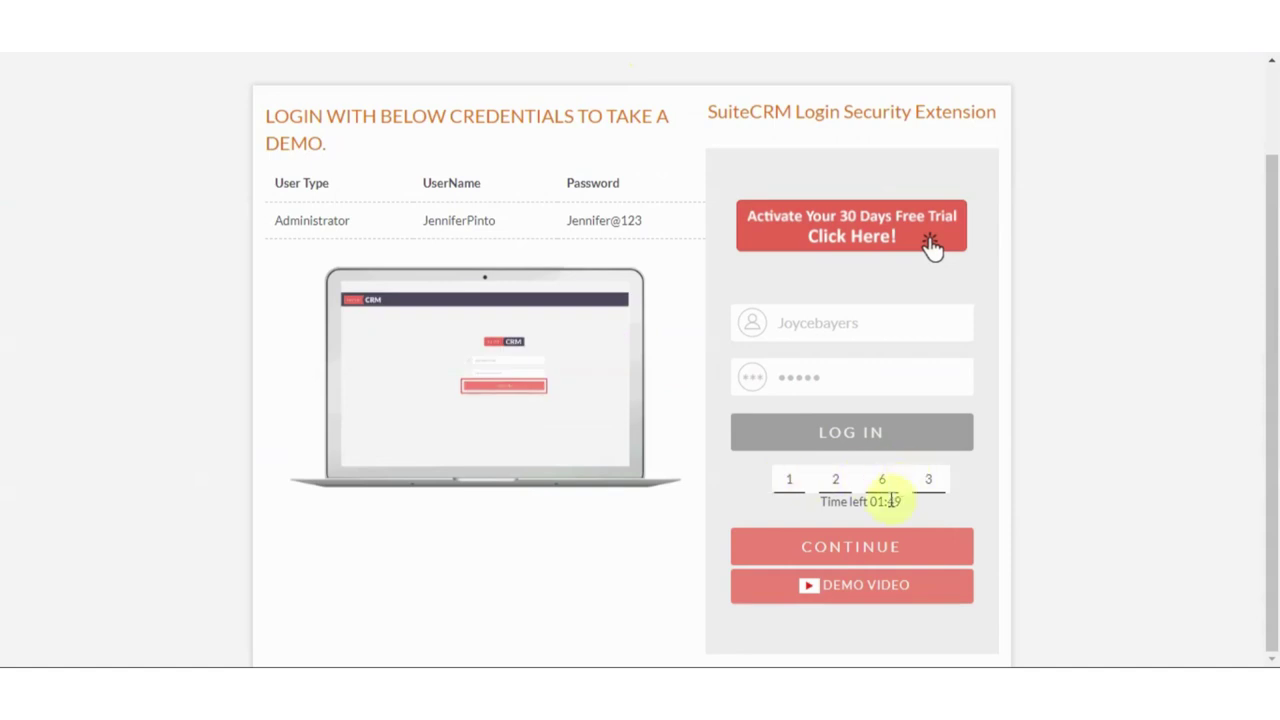
left_click(866, 546)
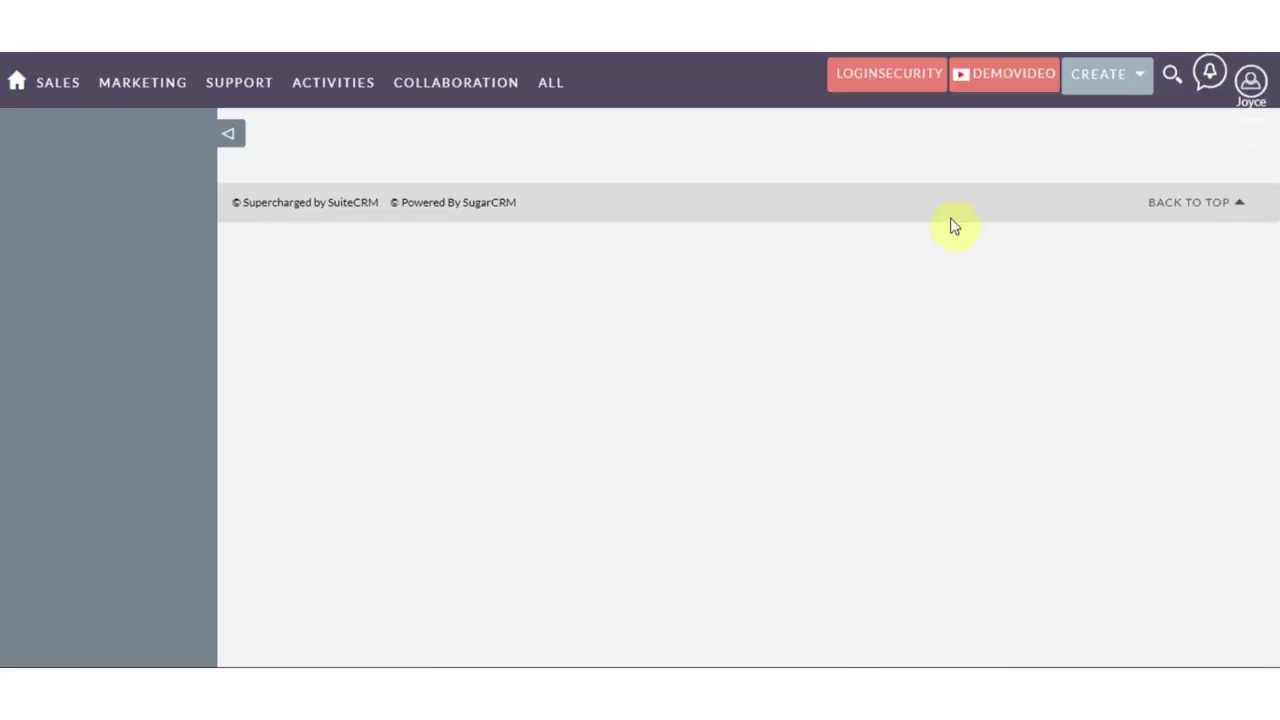
Log the test user out, then sign back in with only the username and password
left_click(1251, 78)
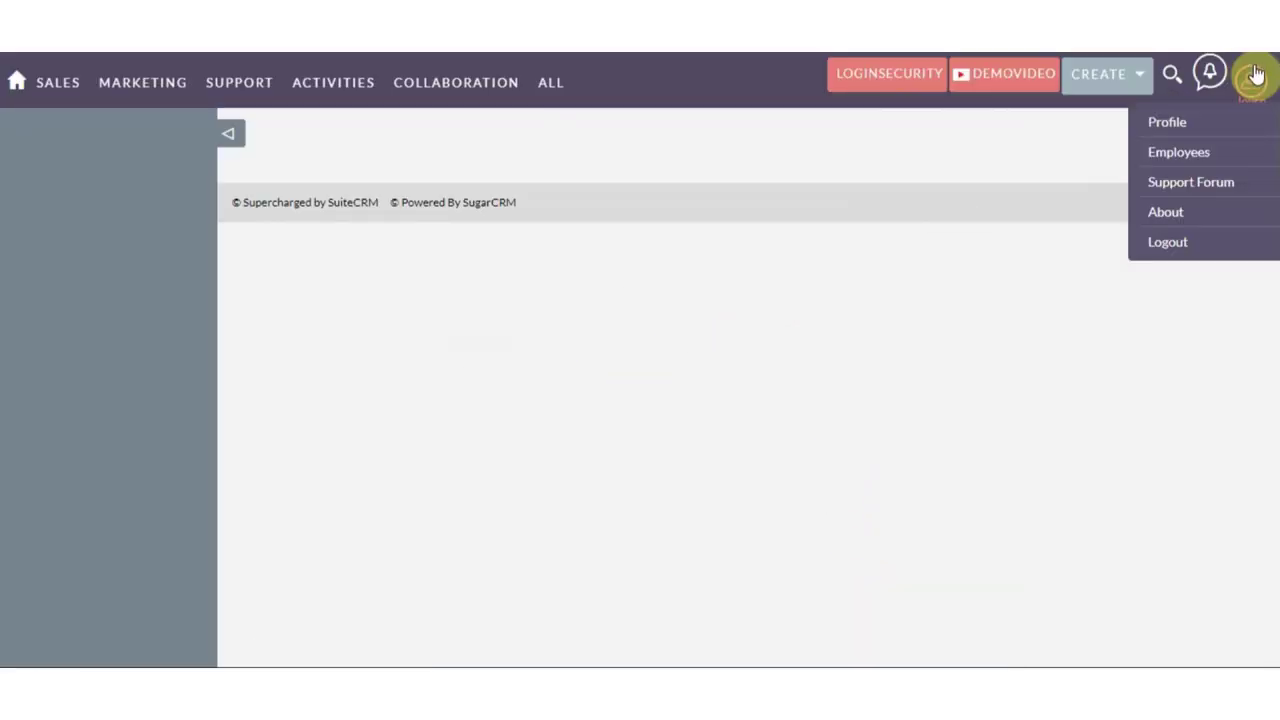
left_click(1165, 243)
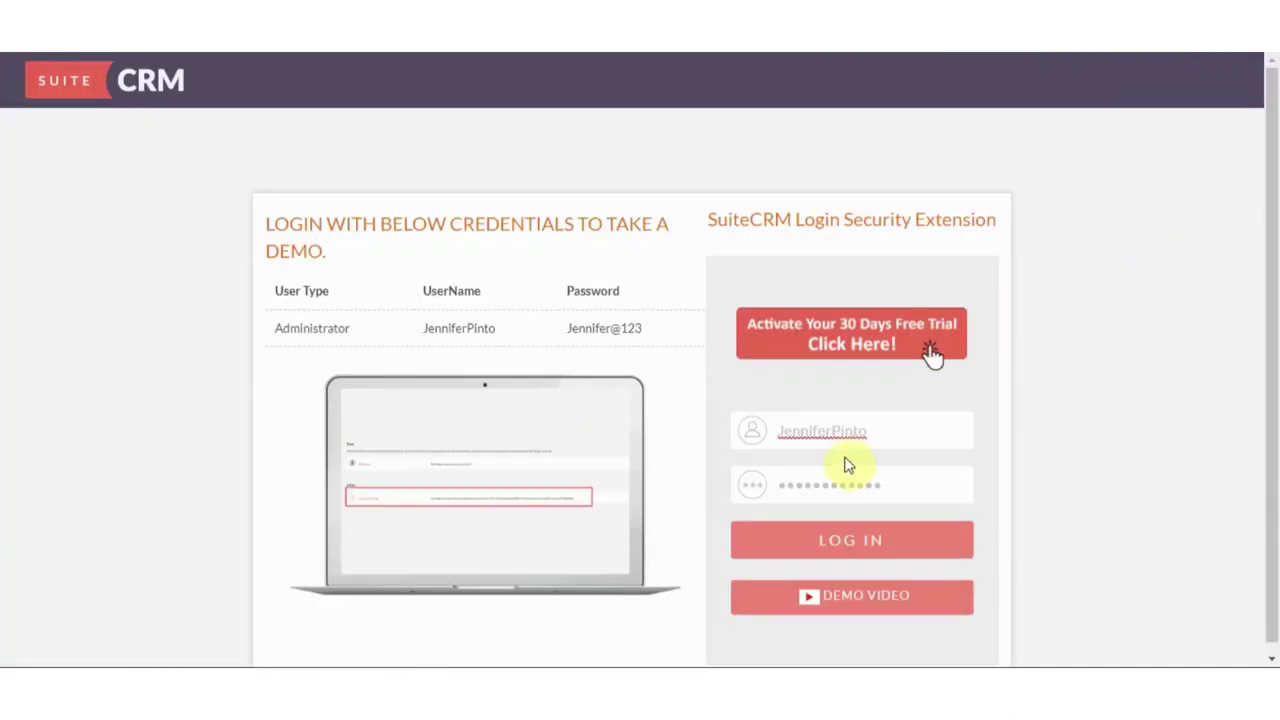
left_click_drag(860, 431, 730, 450)
type("J")
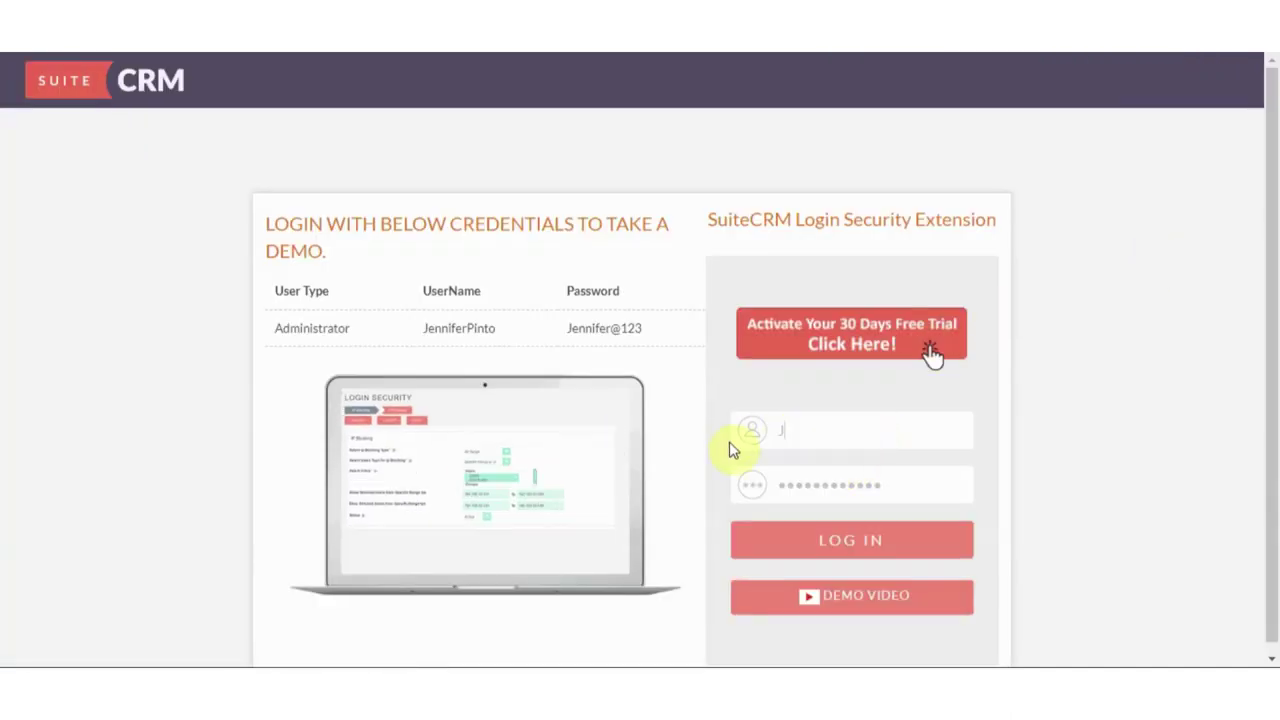
type("oycebayers")
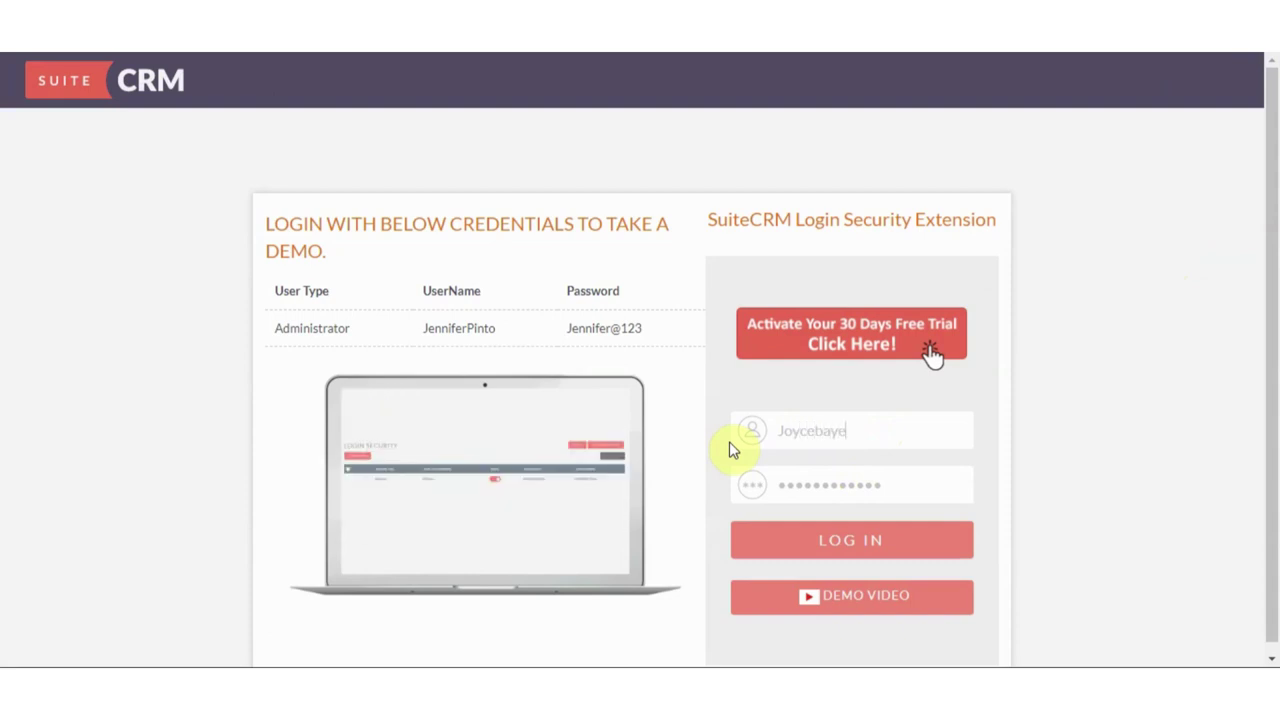
key("Tab")
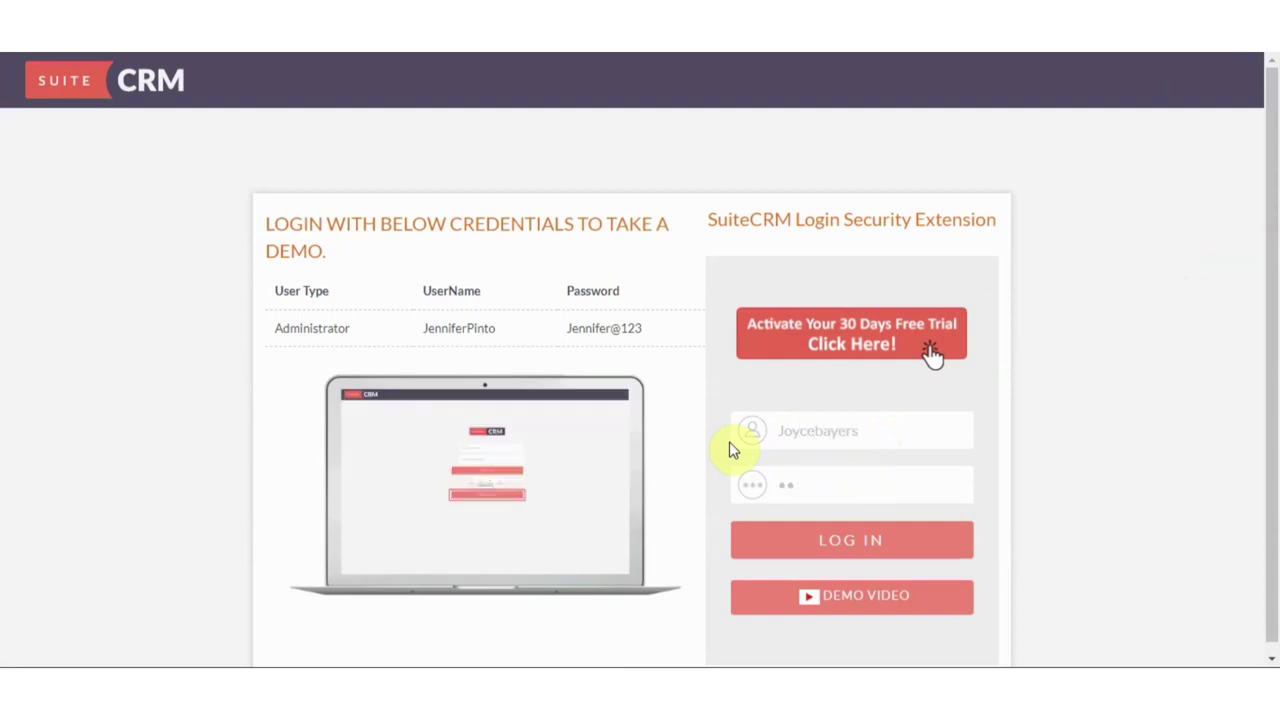
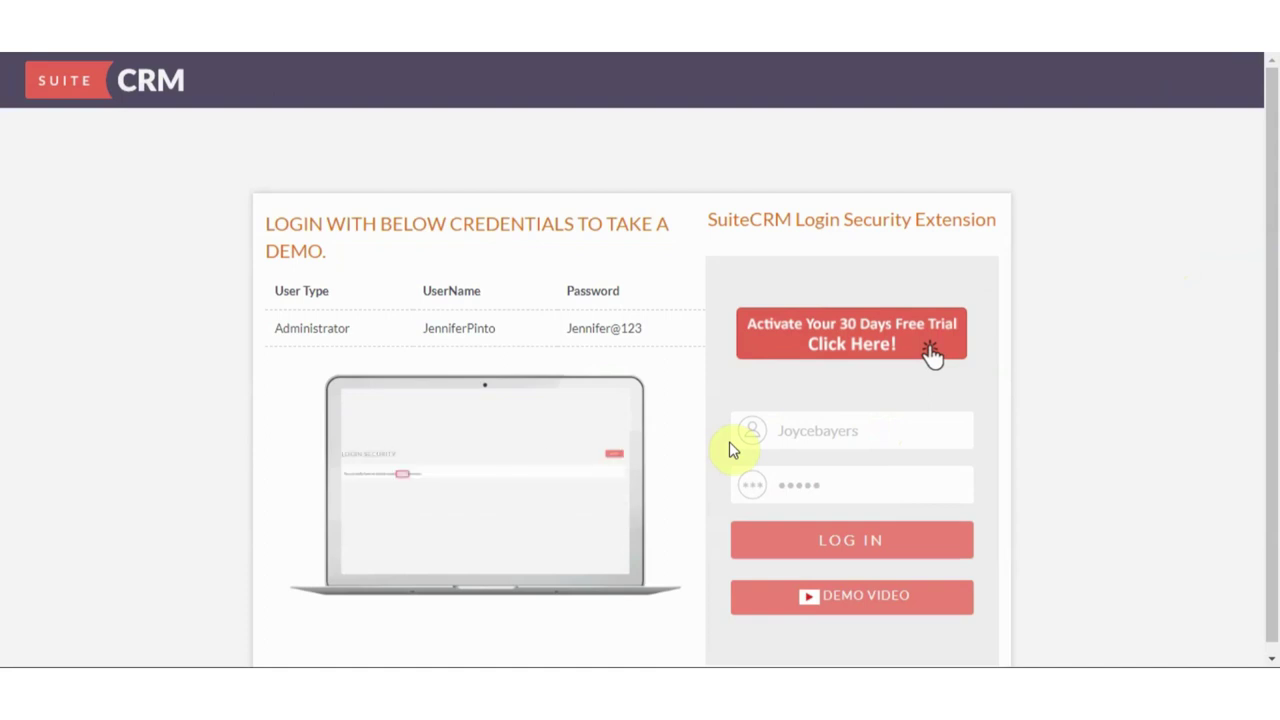
left_click(823, 540)
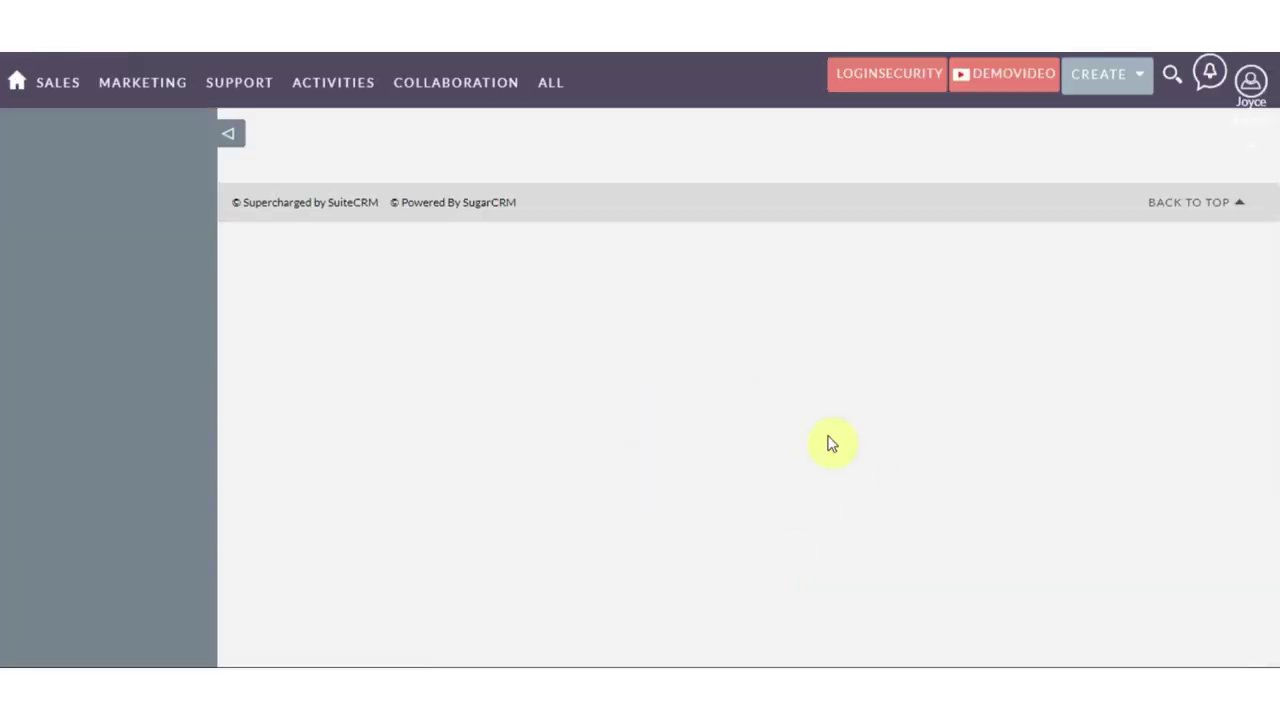
left_click(1250, 80)
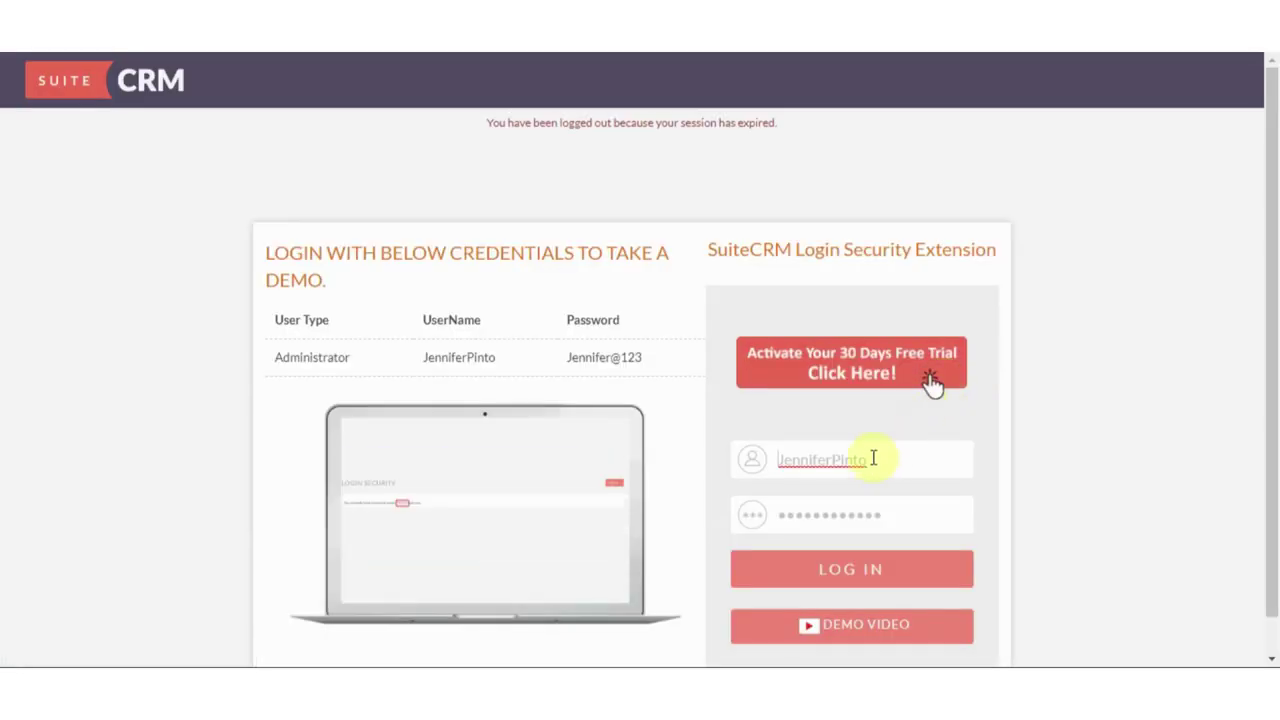
In the administrator window, open the All Range record and scroll through its OTP settings, then go back to the login window
left_click(904, 658)
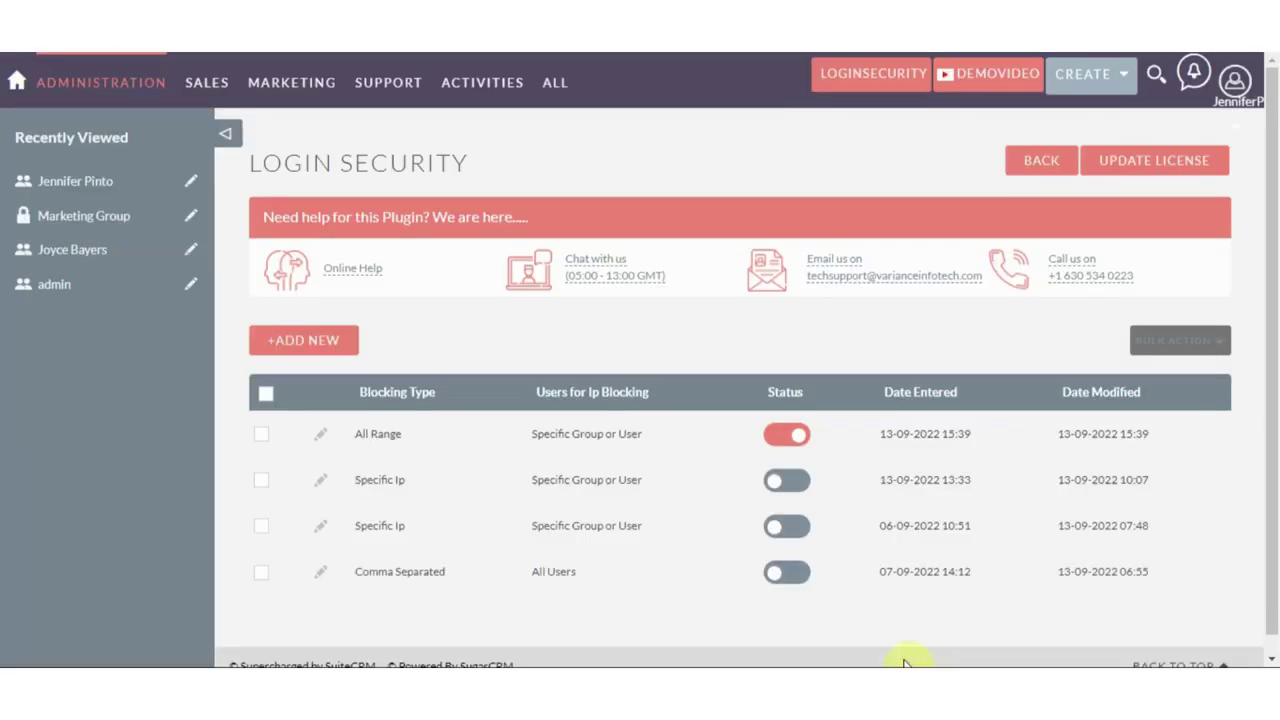
left_click(320, 433)
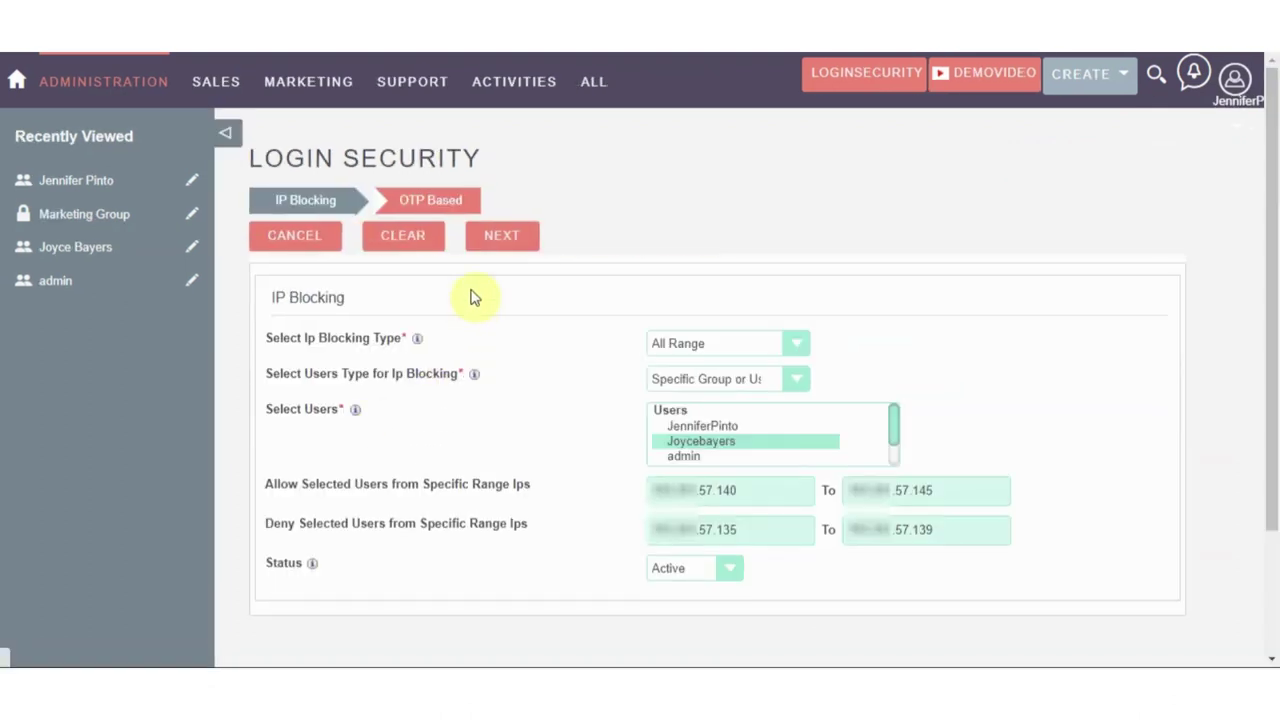
left_click(497, 245)
scroll(500, 380, "down", 3)
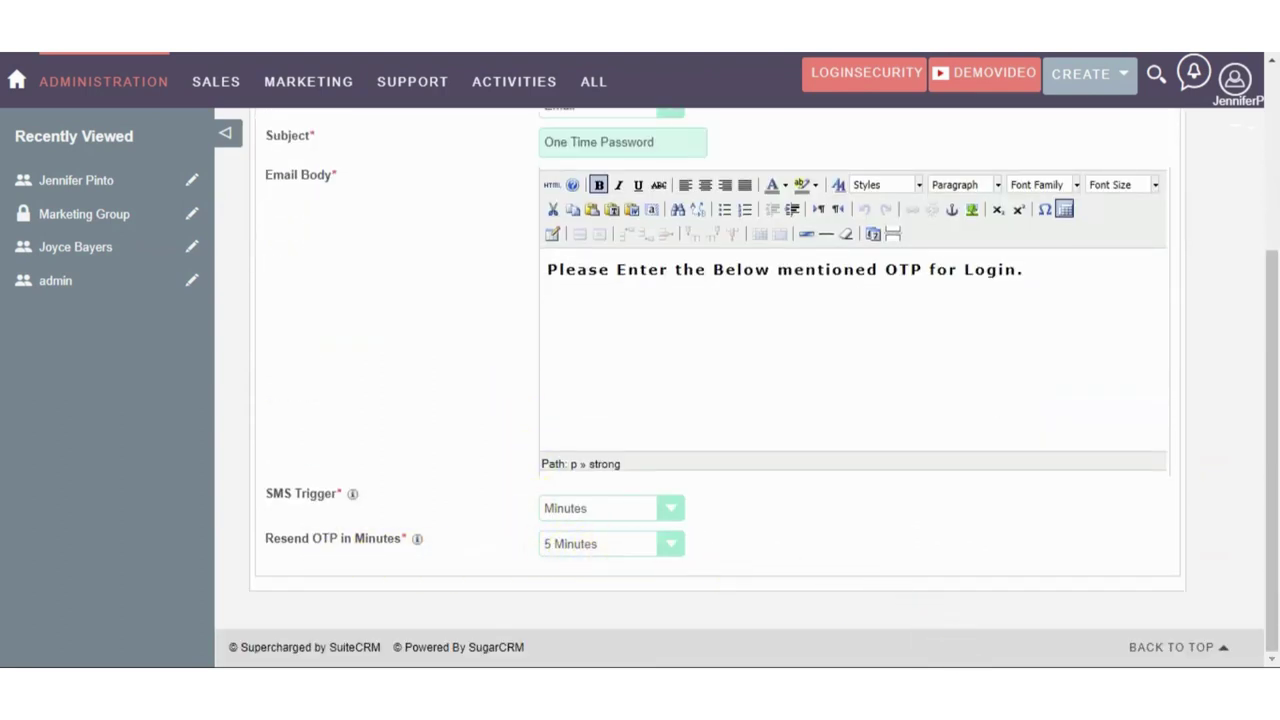
left_click(986, 586)
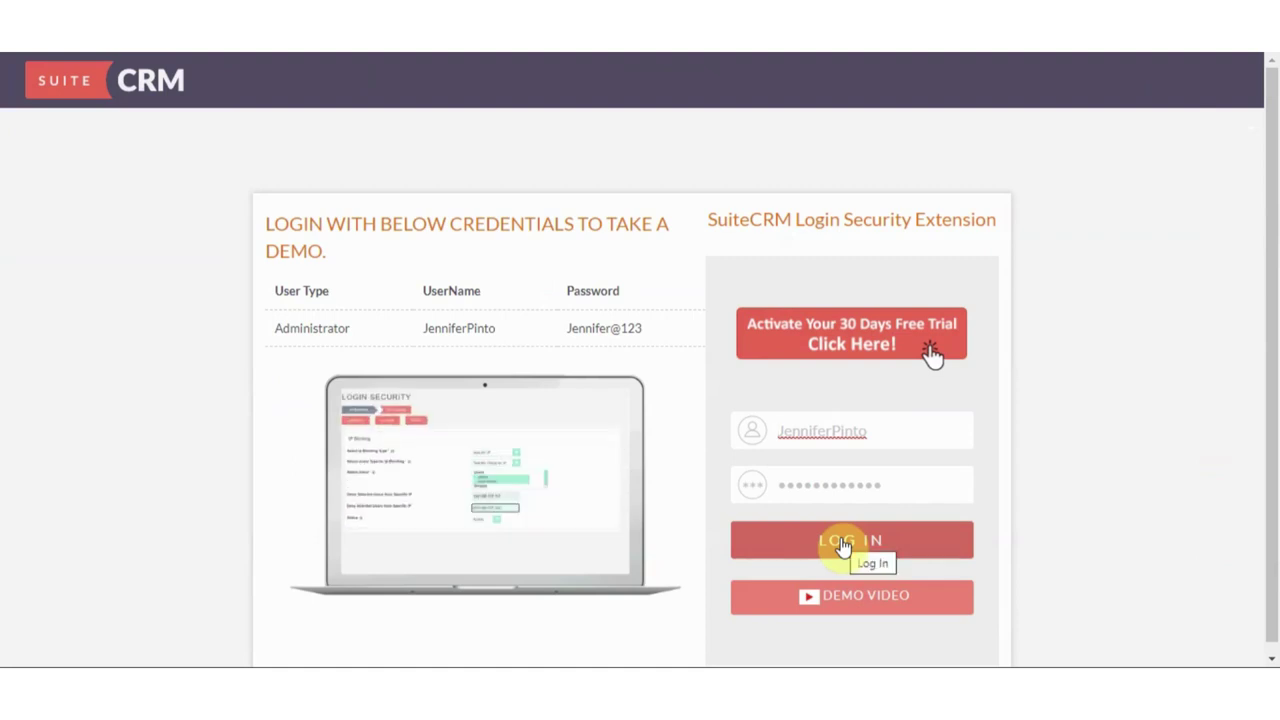
Replace the prefilled username with the test user's, enter their password and submit the login
left_click_drag(880, 425, 763, 431)
key("BackSpace")
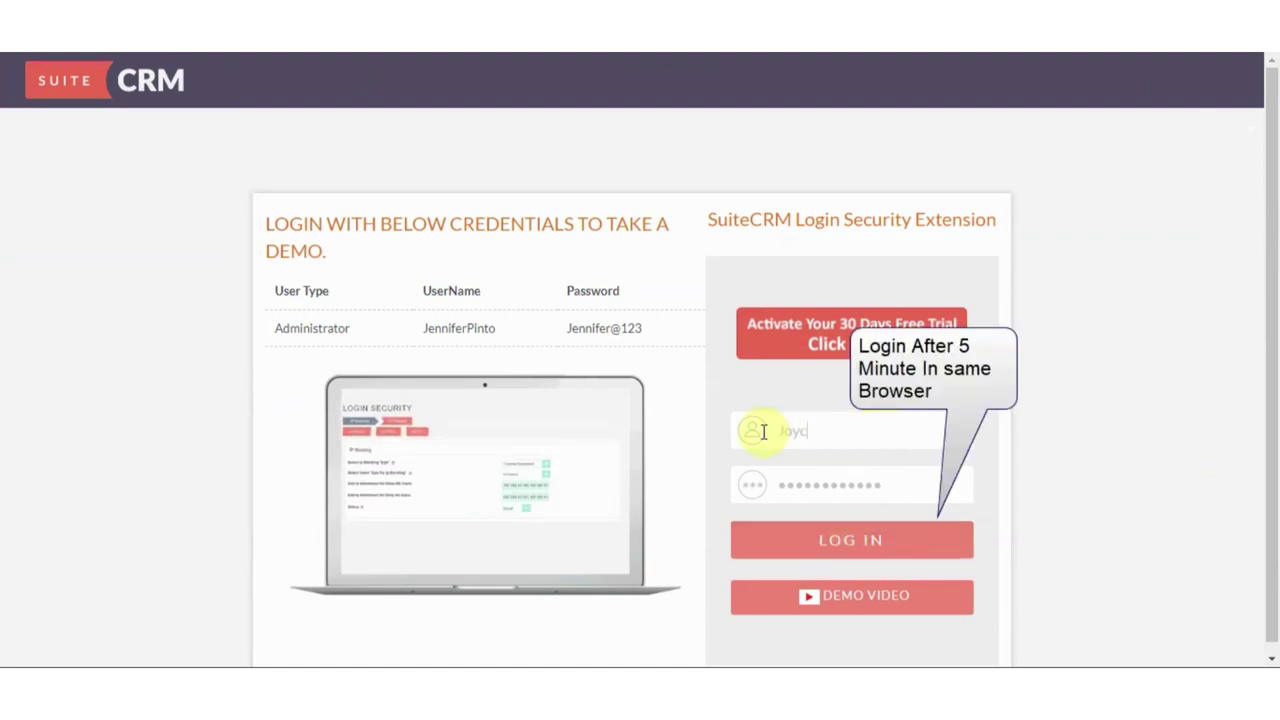
type("Joycebayers")
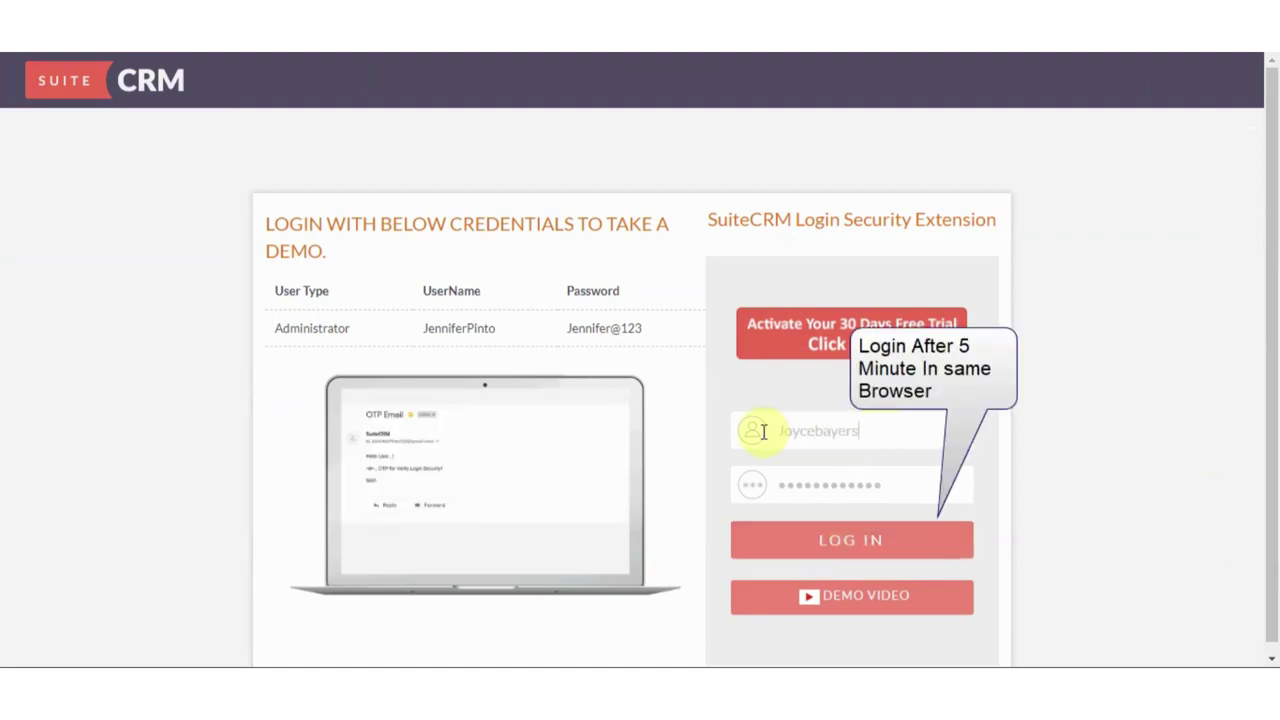
key("Tab")
type("•••••")
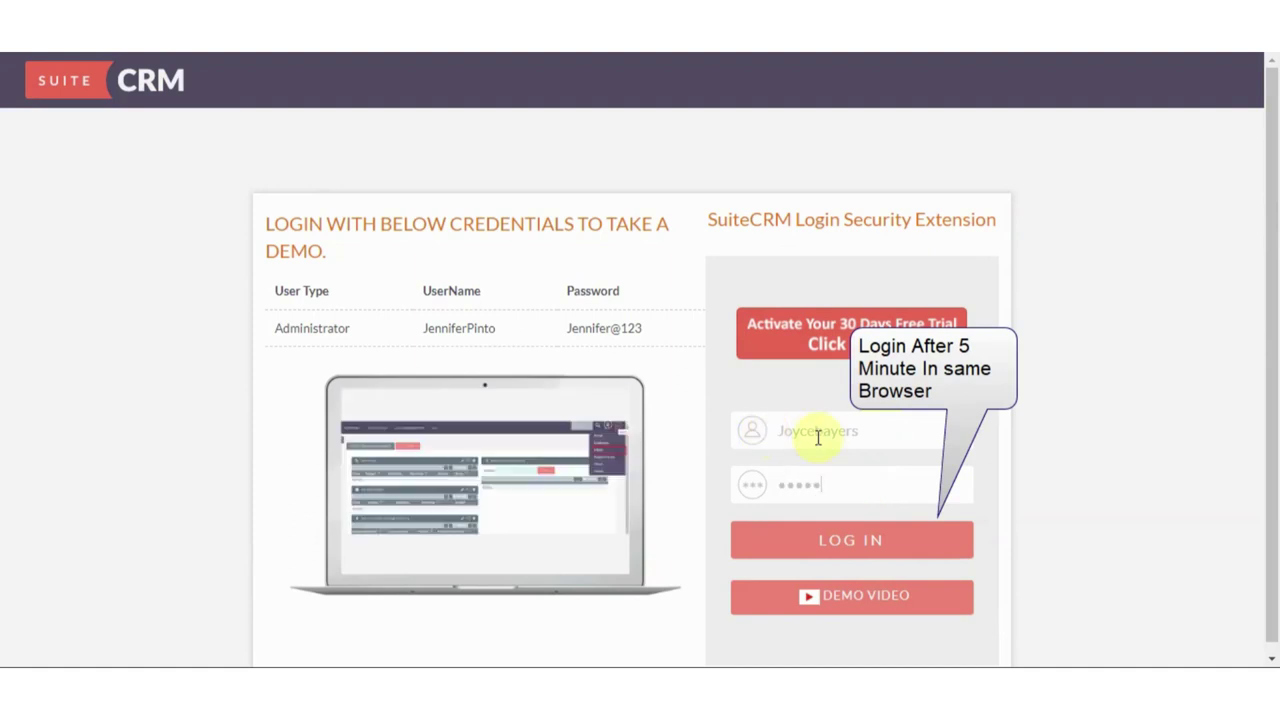
left_click(822, 536)
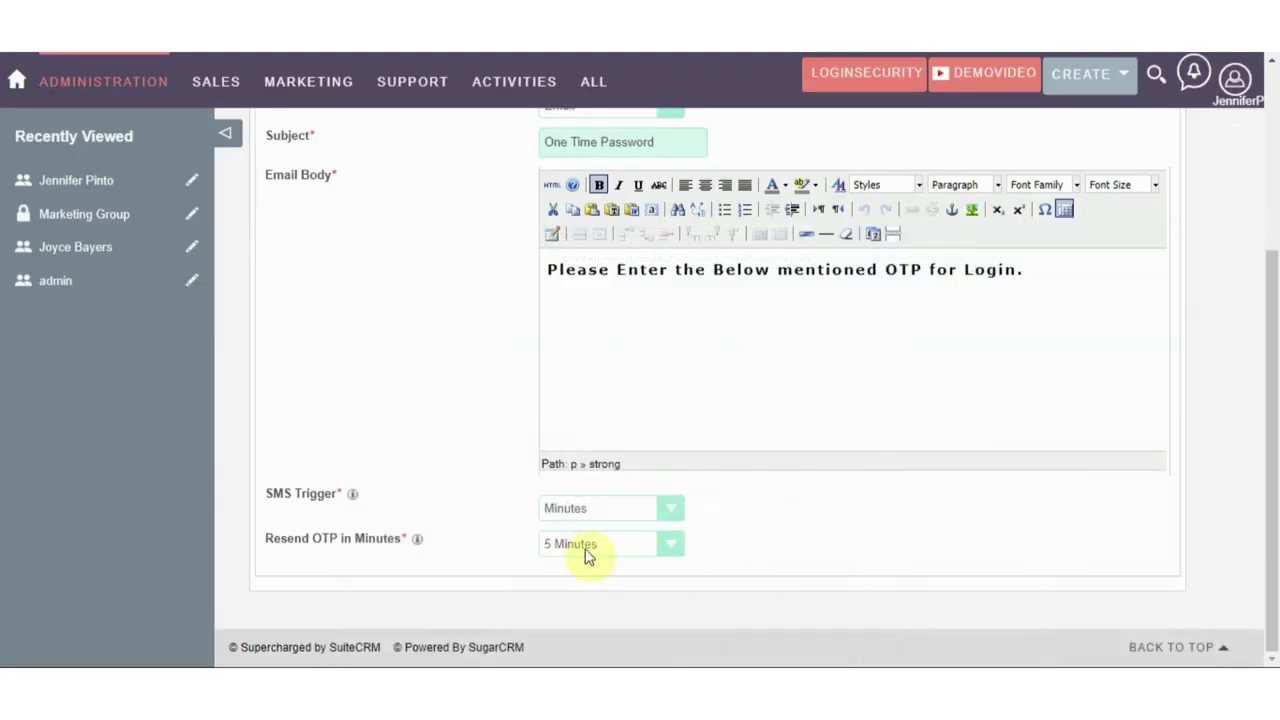
Change the All Range allowed range end from .145 to .141
scroll(491, 420, "up", 3)
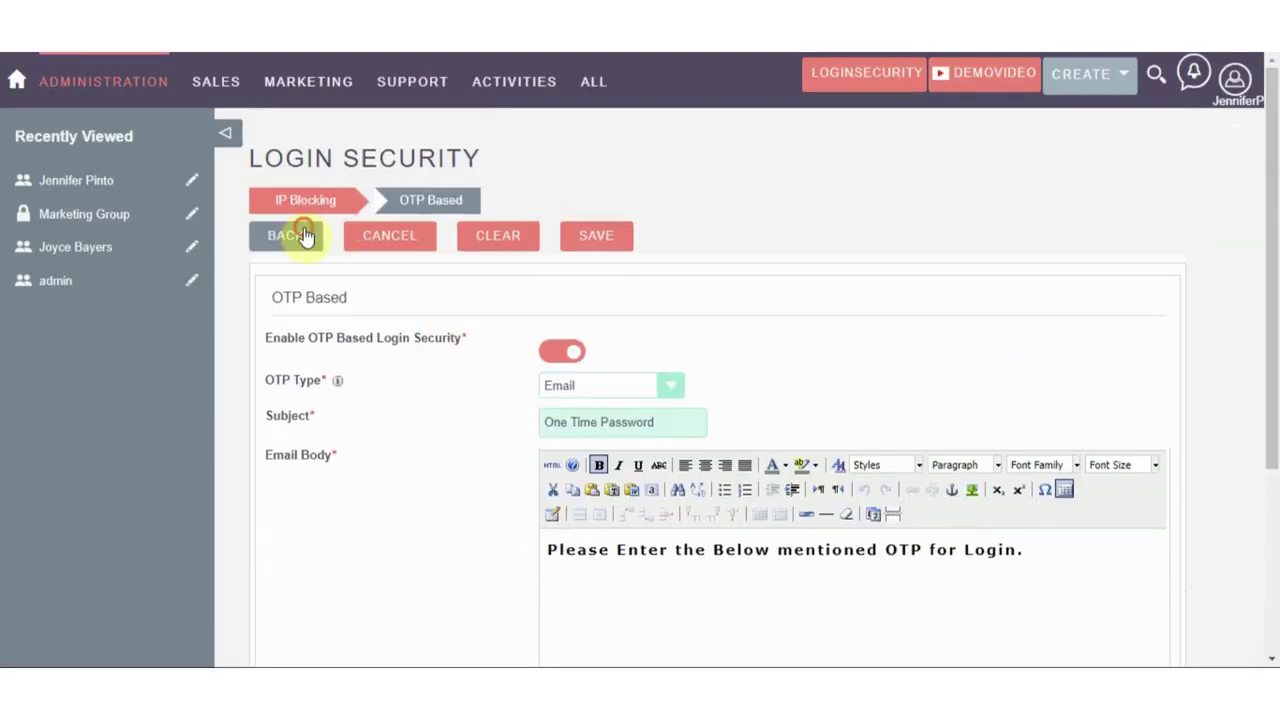
left_click(300, 234)
scroll(563, 428, "down", 1)
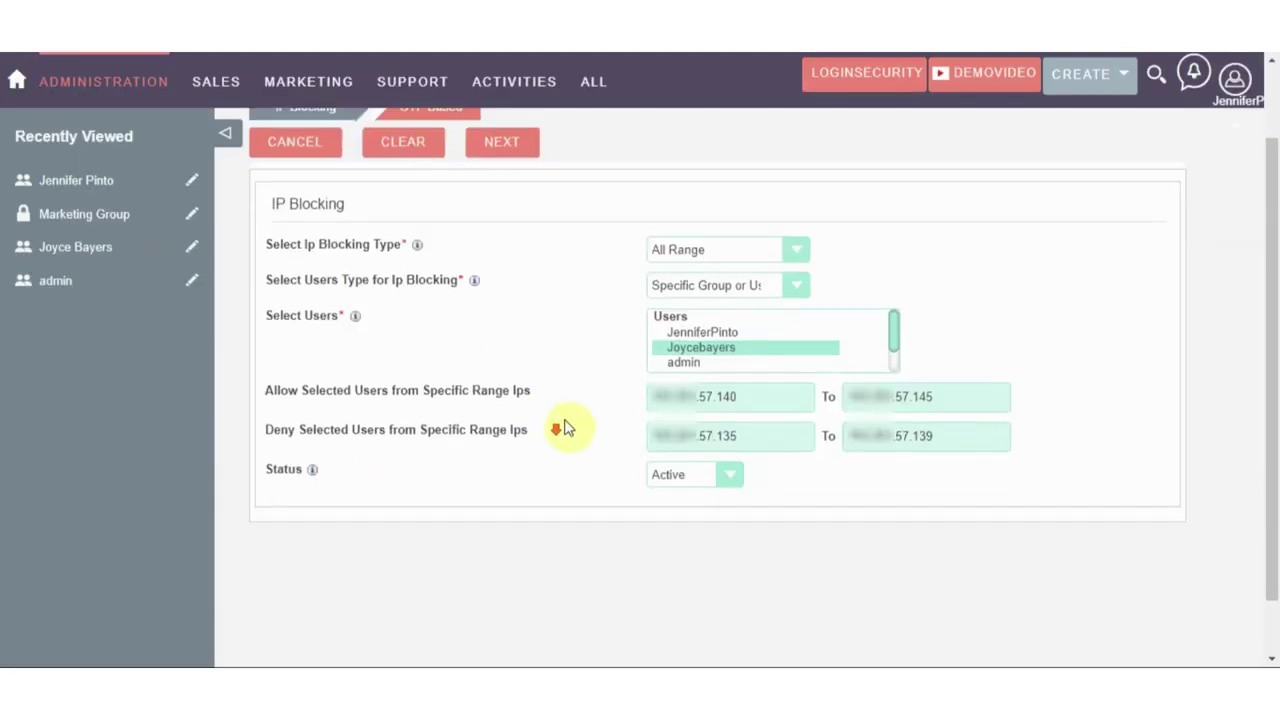
left_click(938, 398)
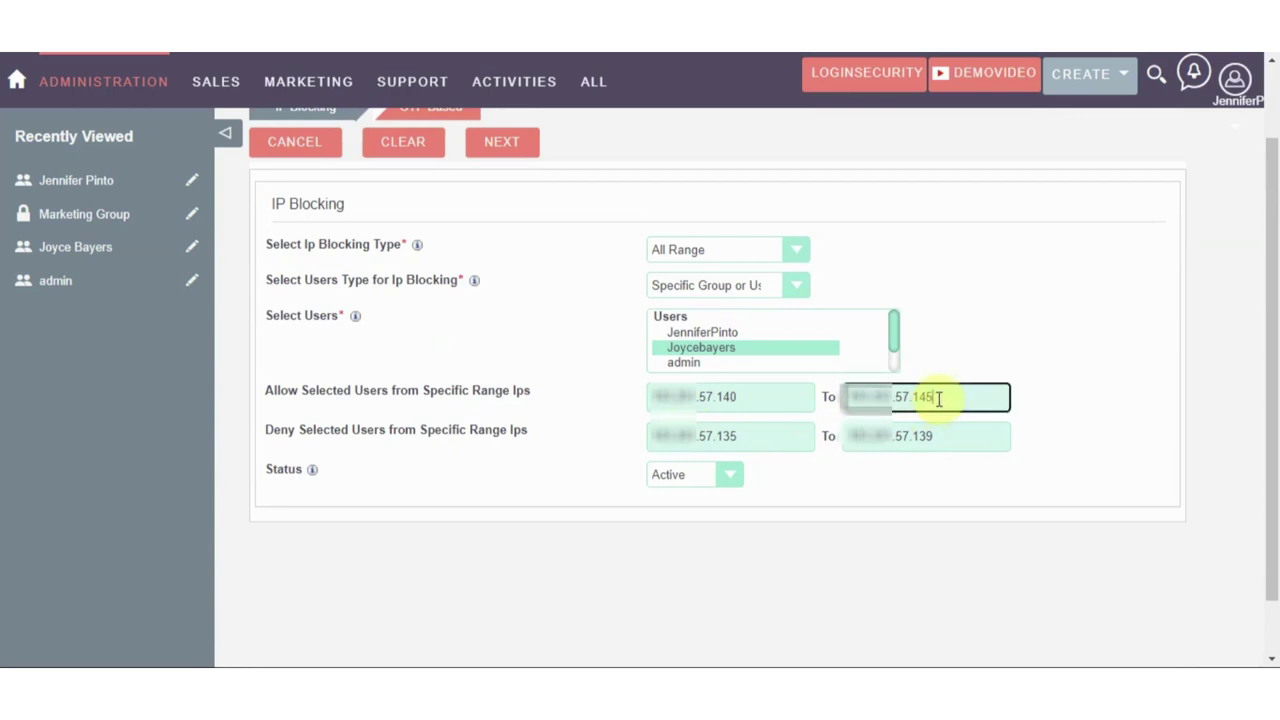
key("BackSpace")
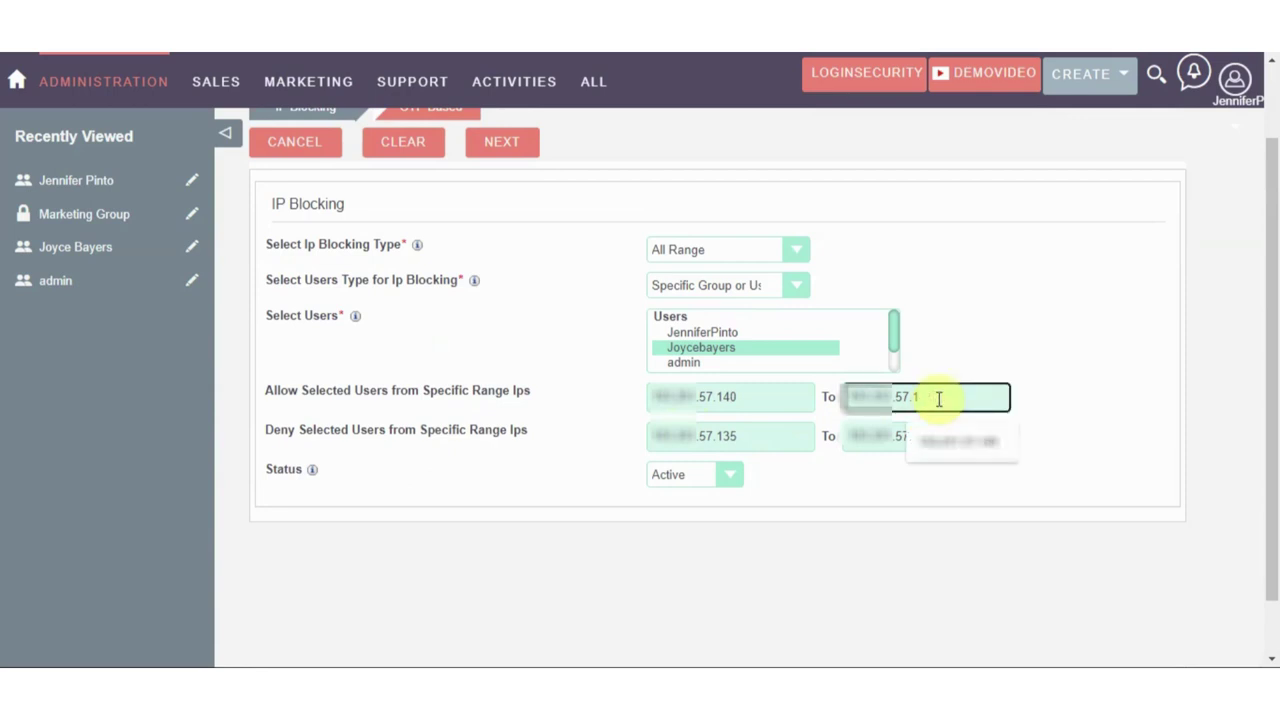
type("1")
left_click(940, 369)
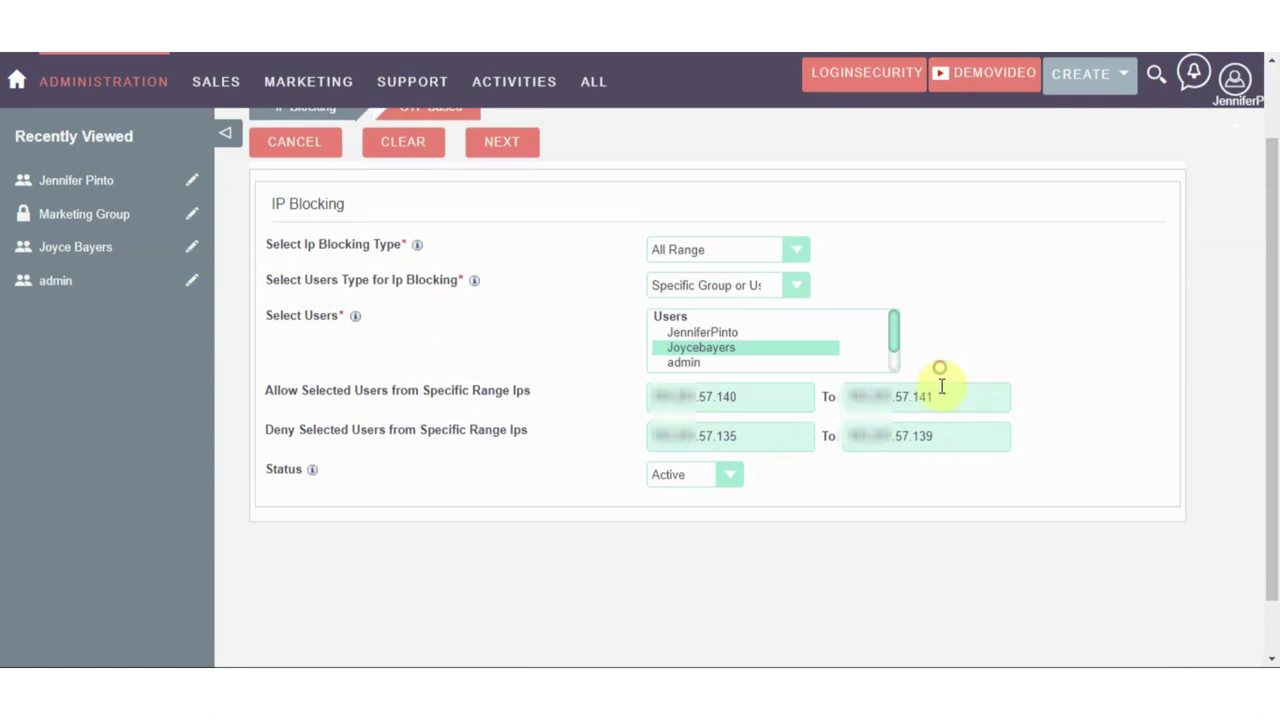
Save the updated All Range record and dismiss the update confirmation
scroll(772, 410, "up", 1)
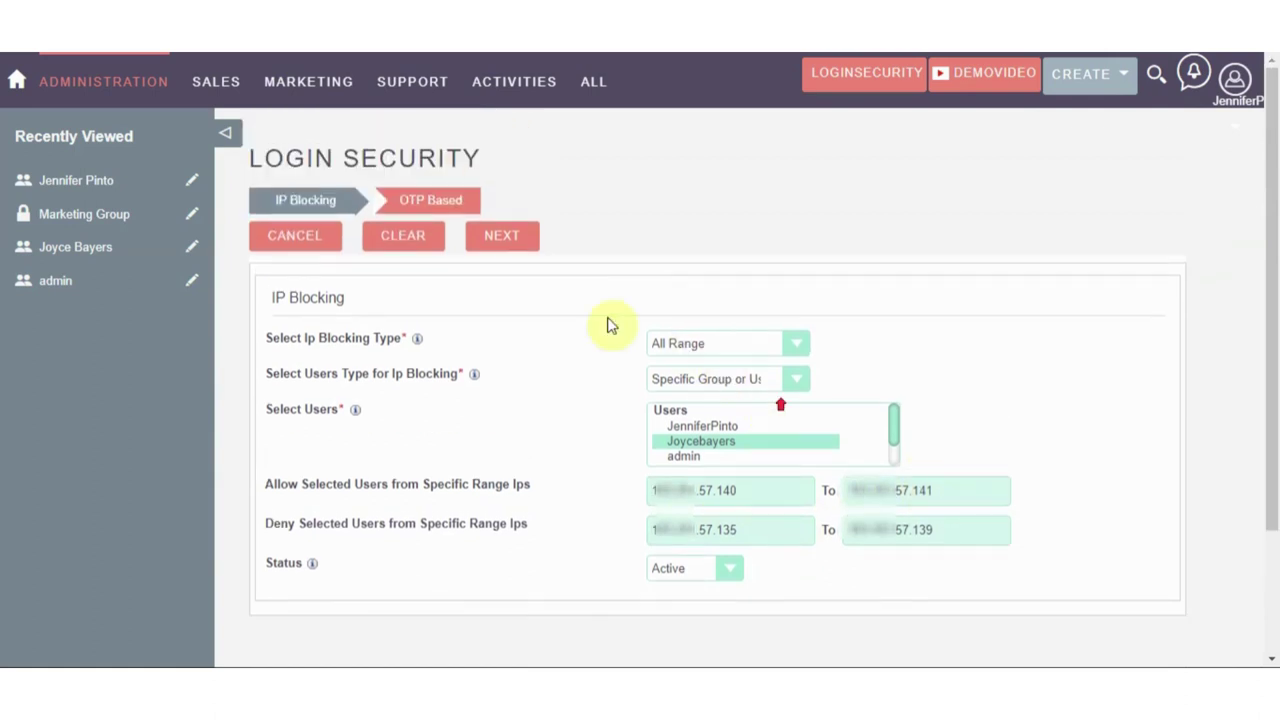
left_click(528, 234)
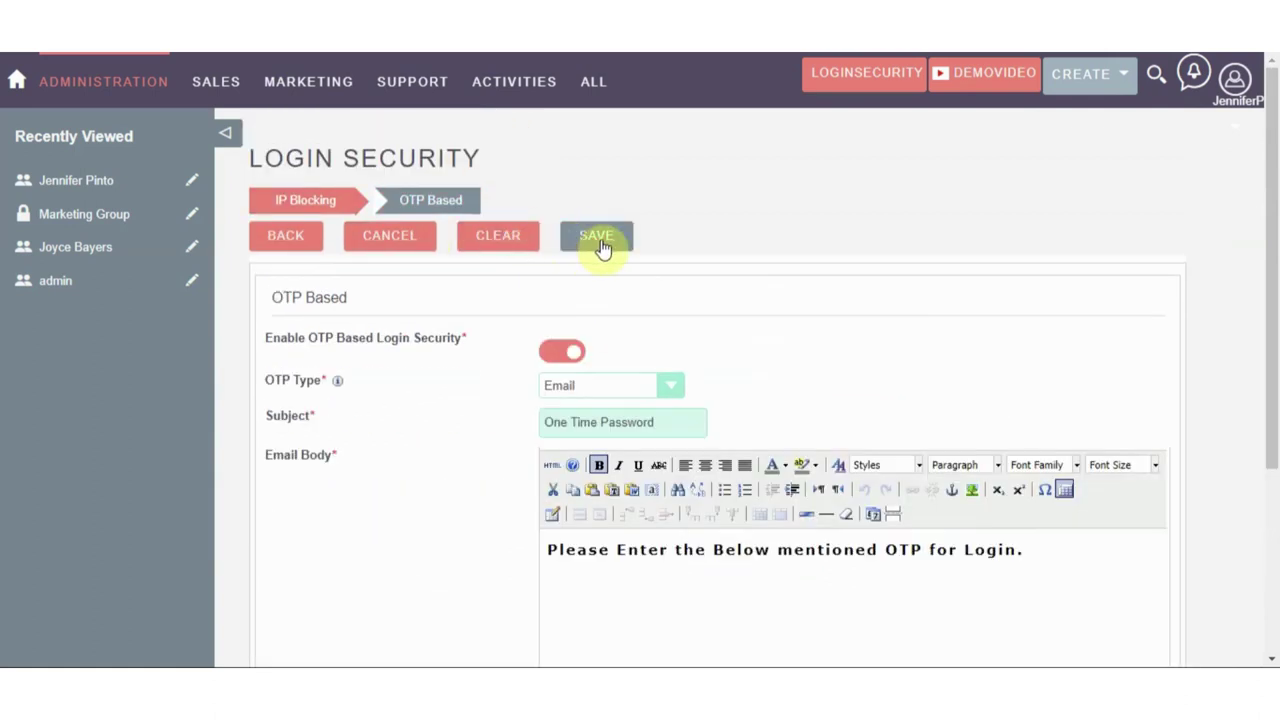
left_click(601, 245)
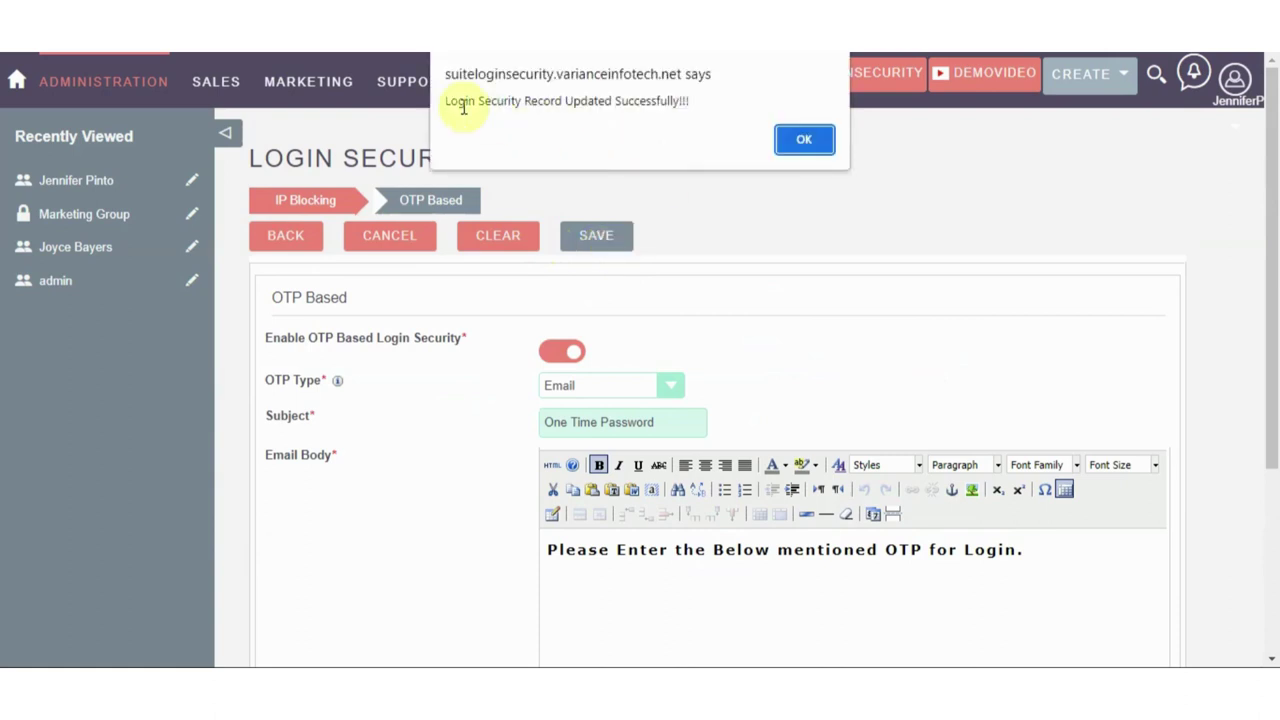
left_click(787, 145)
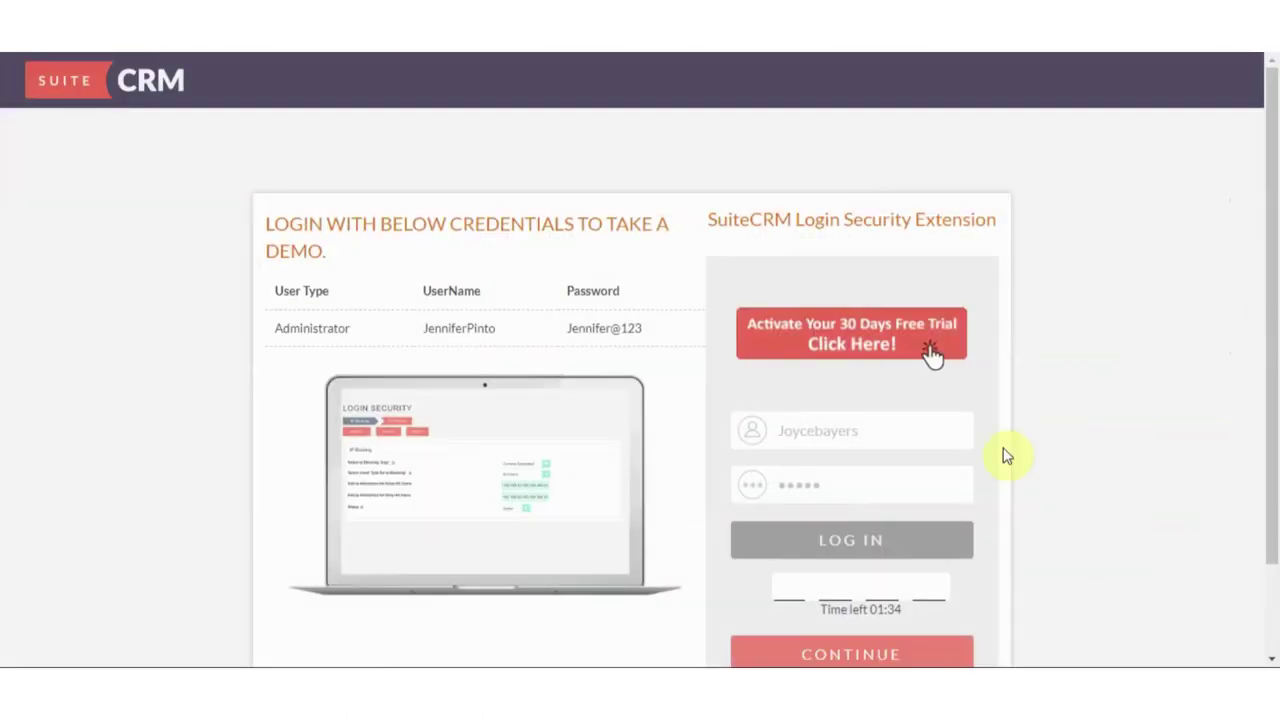
Reload the login page, retry the test user's login, and dismiss the IP-denied alert
right_click(1046, 286)
left_click(1052, 338)
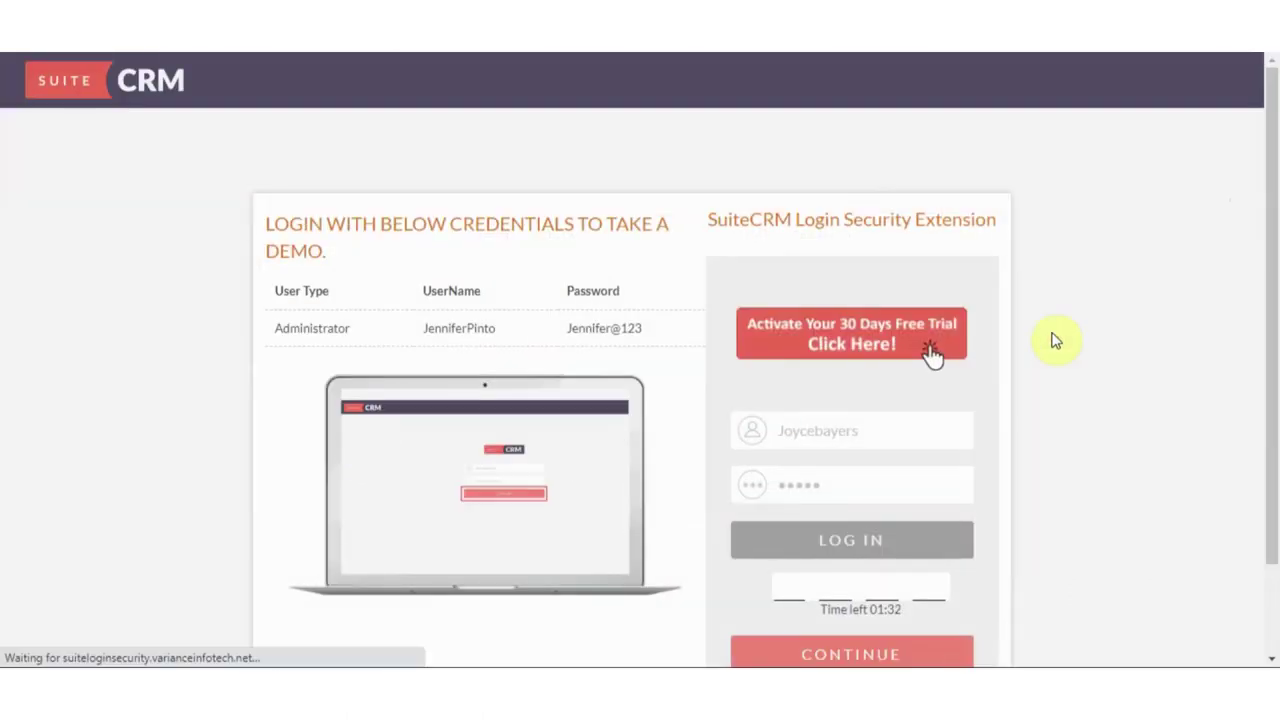
left_click_drag(910, 434, 741, 437)
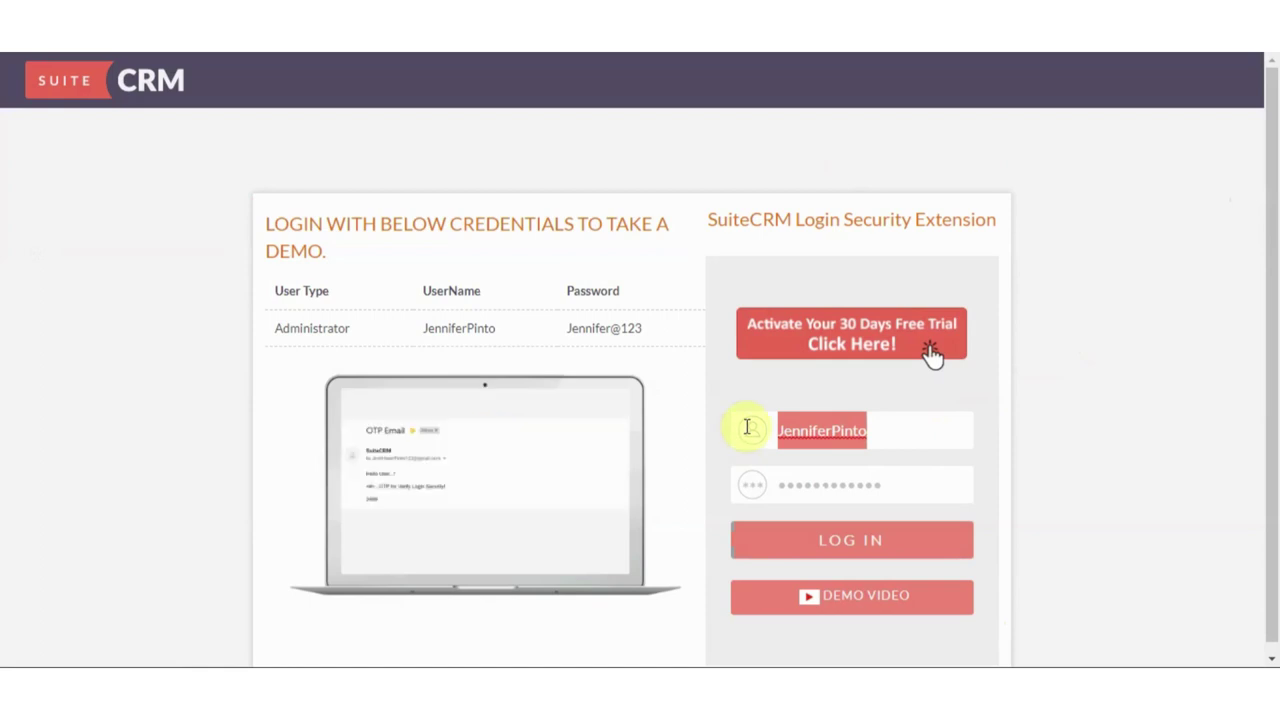
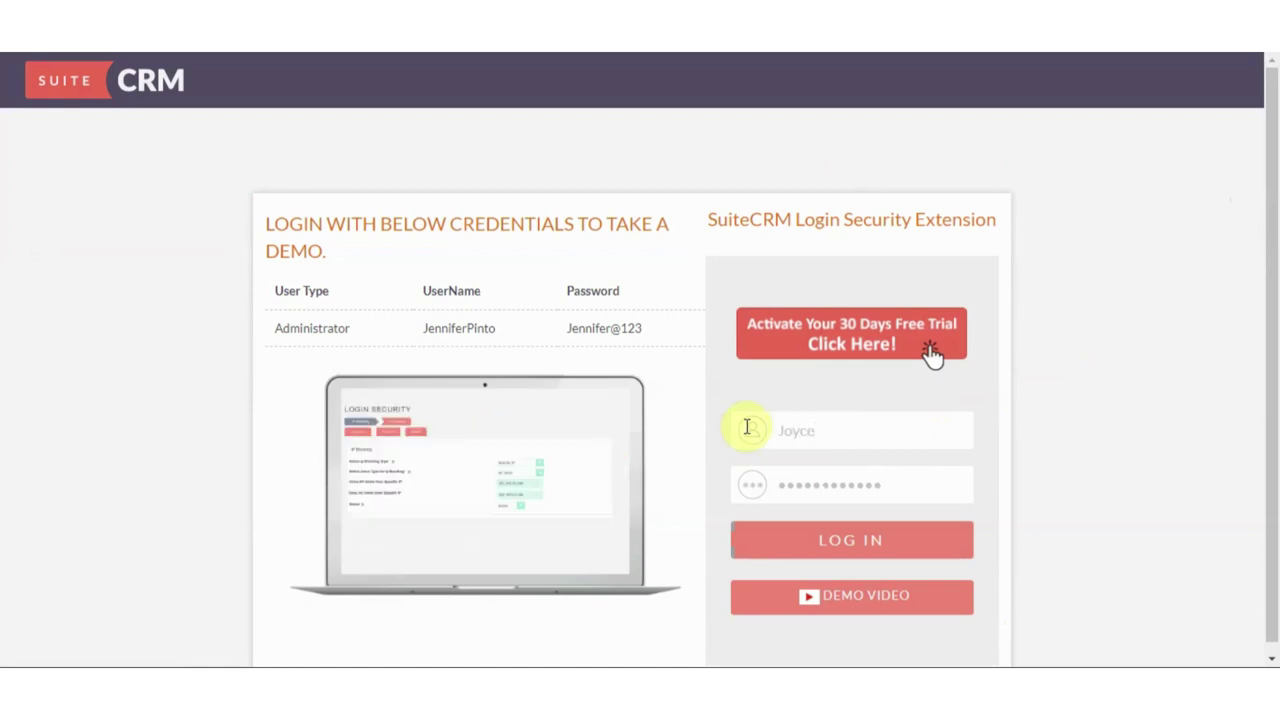
type("bayers")
key("Tab")
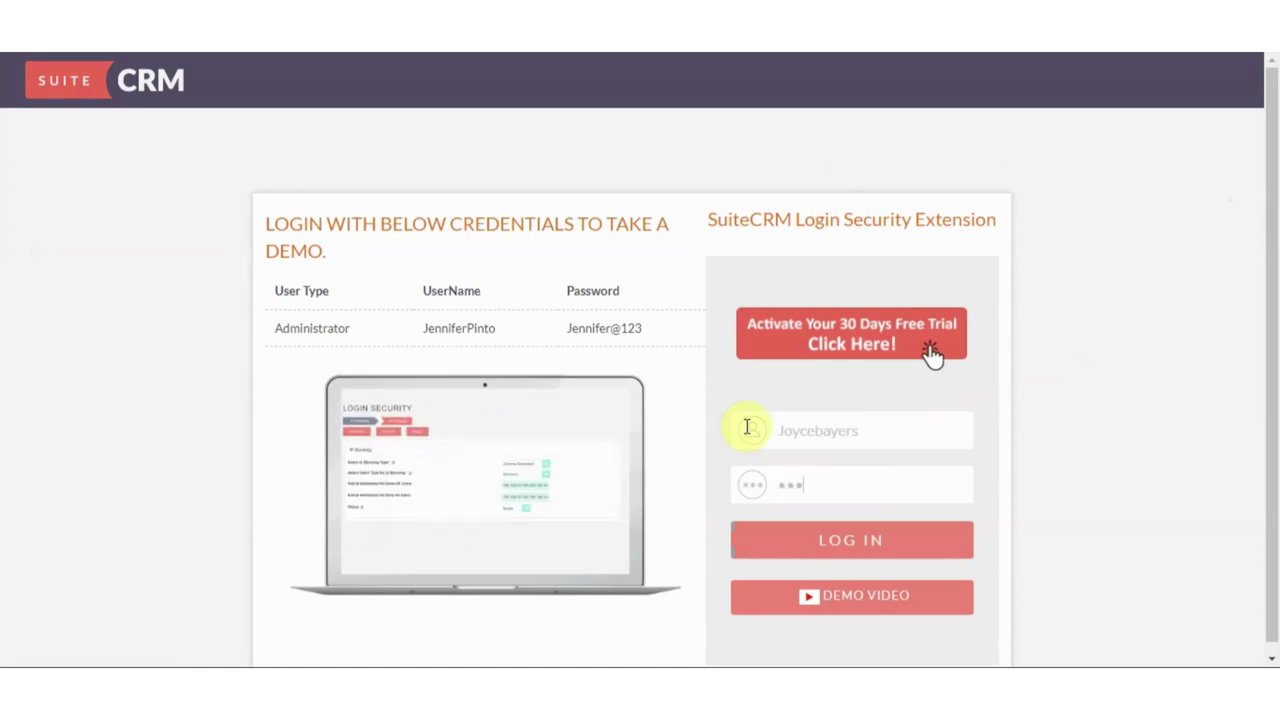
left_click(829, 549)
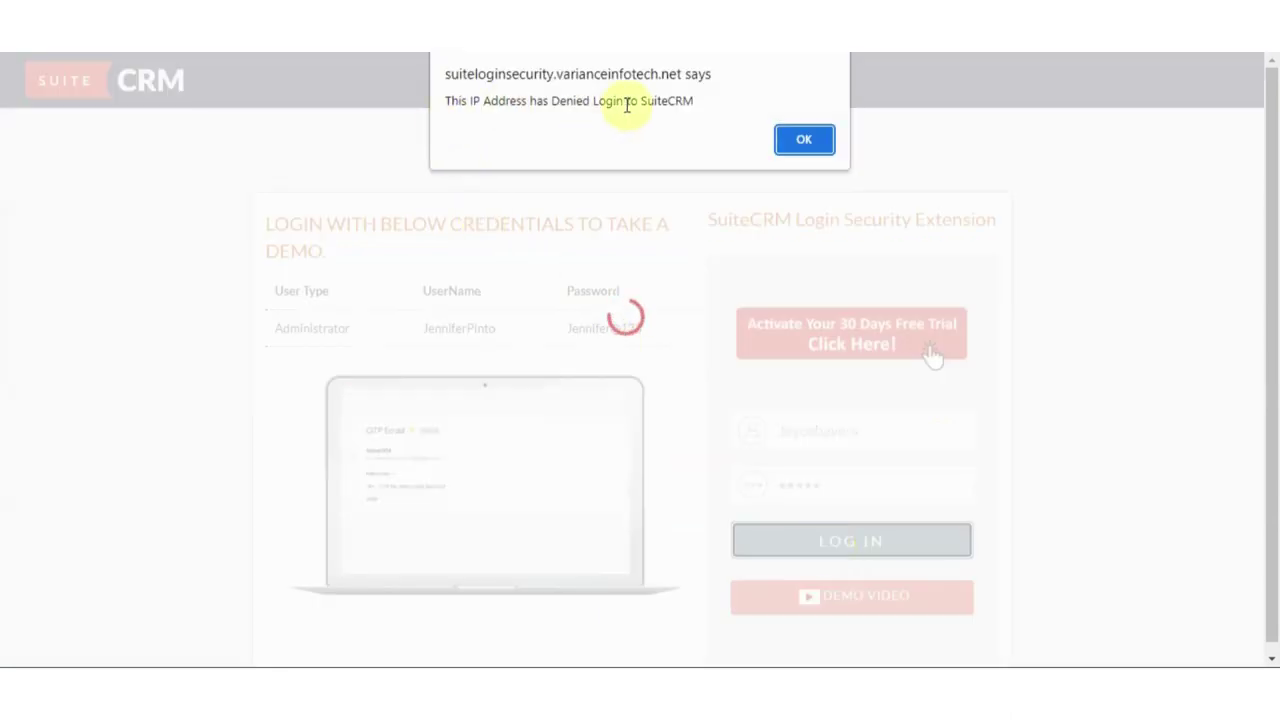
left_click(820, 137)
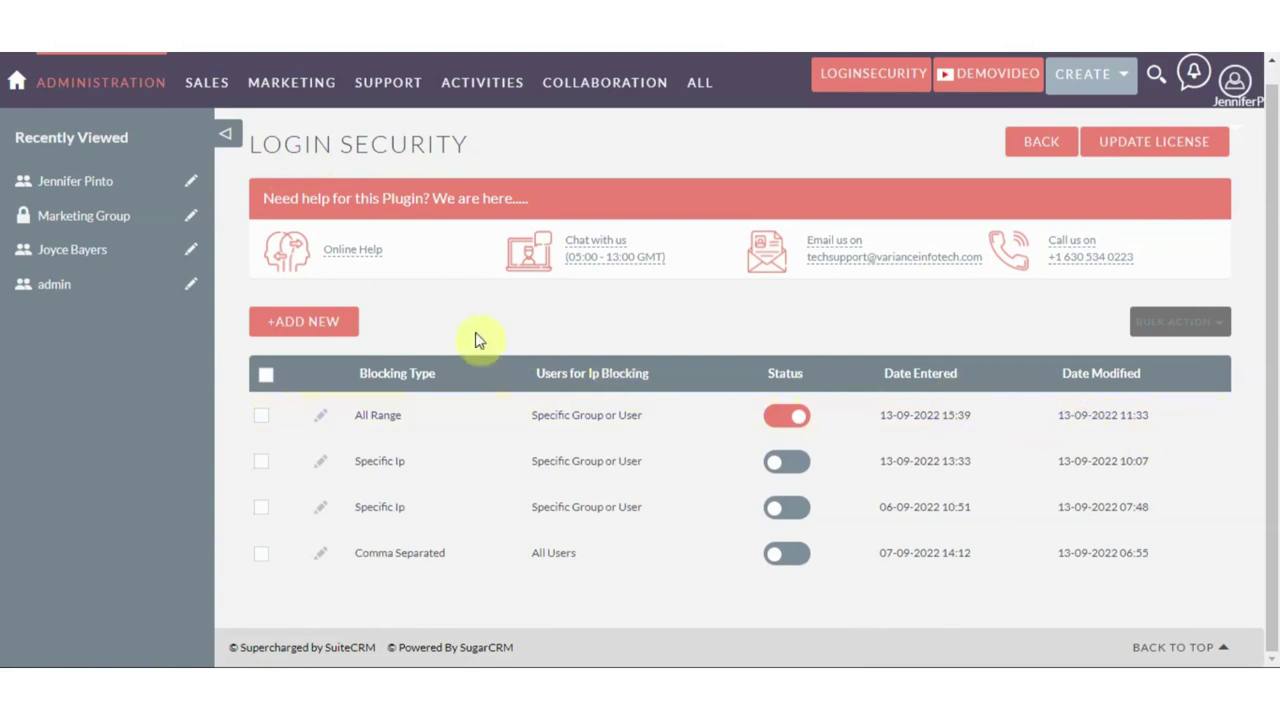
Start a new Login Security record with Comma Separated IP blocking for the test user
left_click(322, 321)
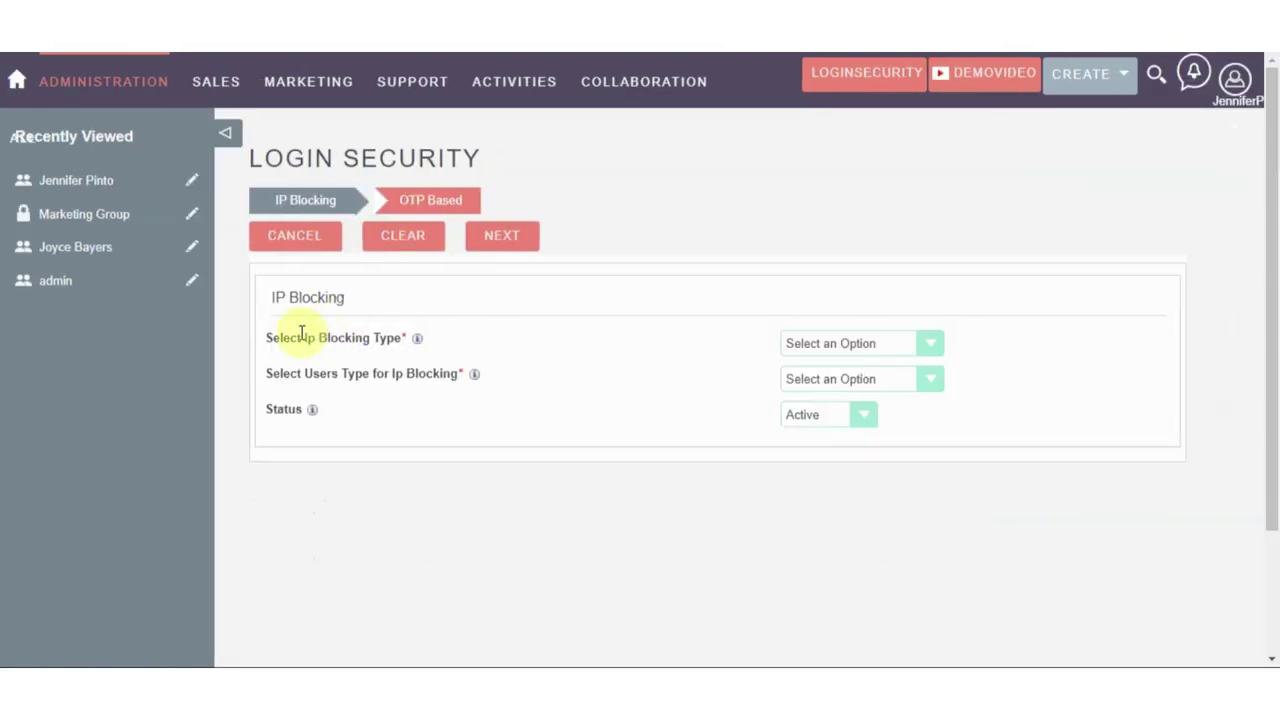
left_click(860, 345)
left_click(836, 414)
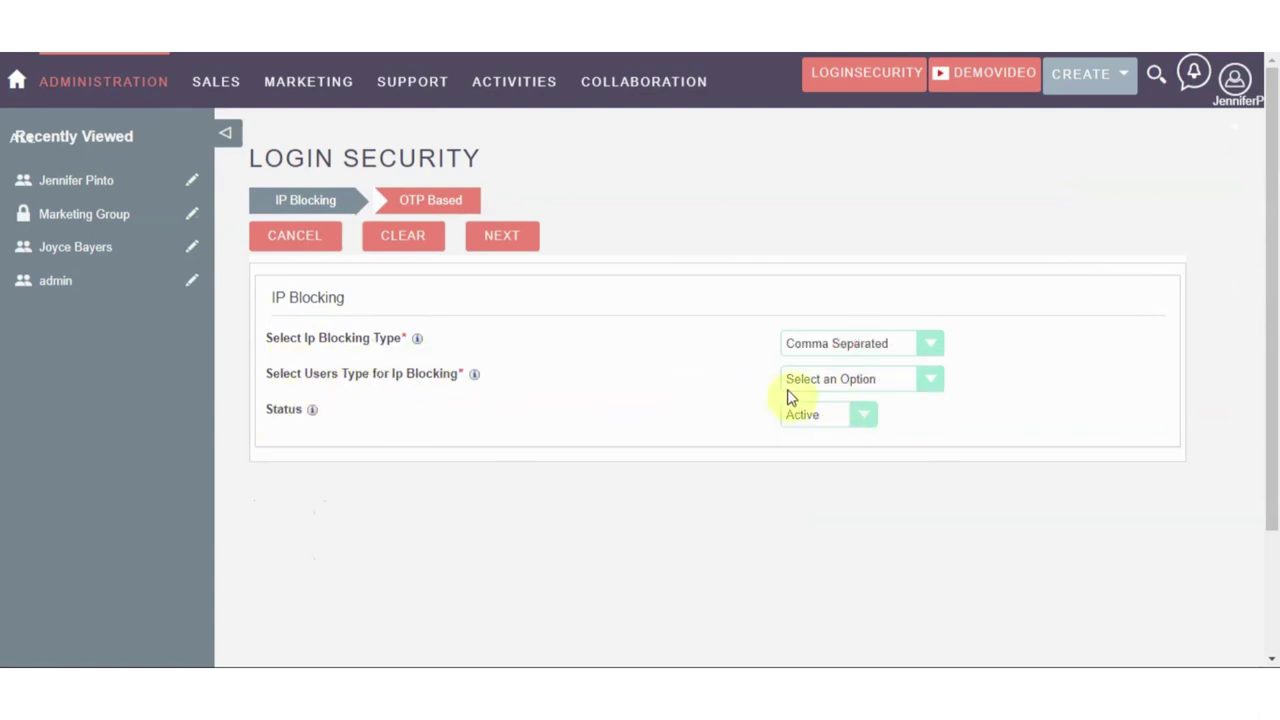
left_click(792, 386)
left_click(800, 430)
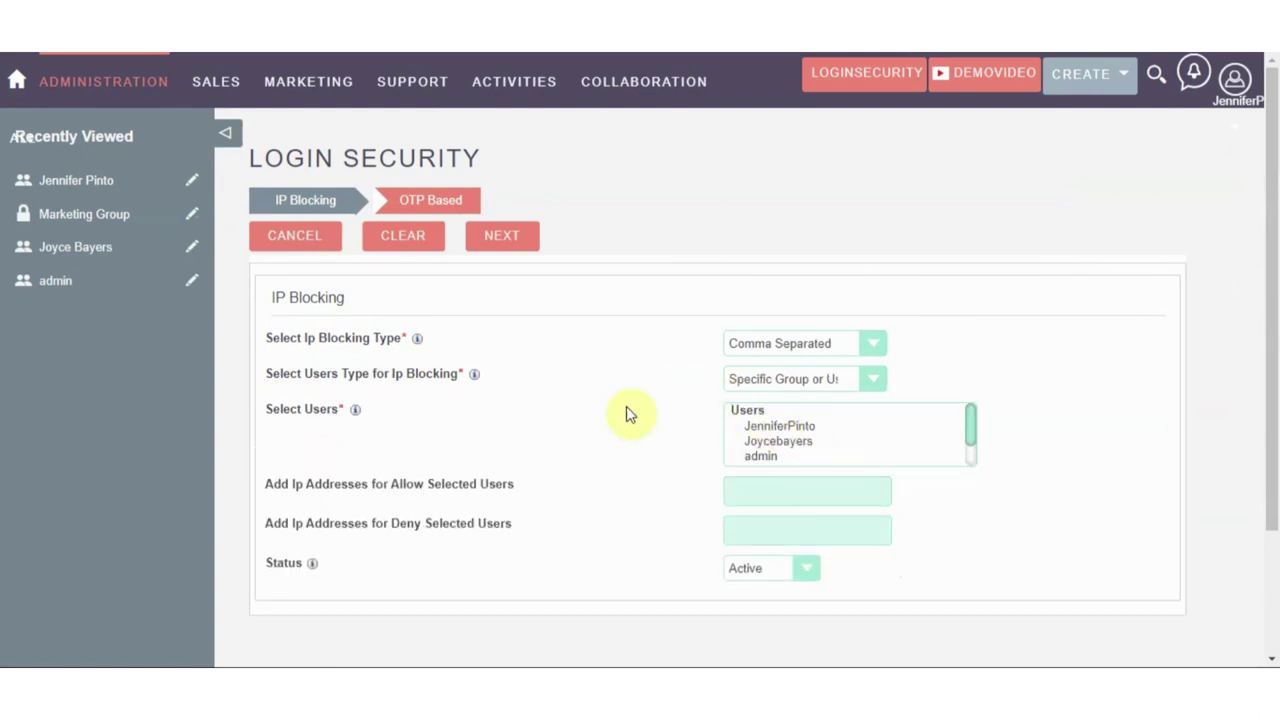
left_click(780, 442)
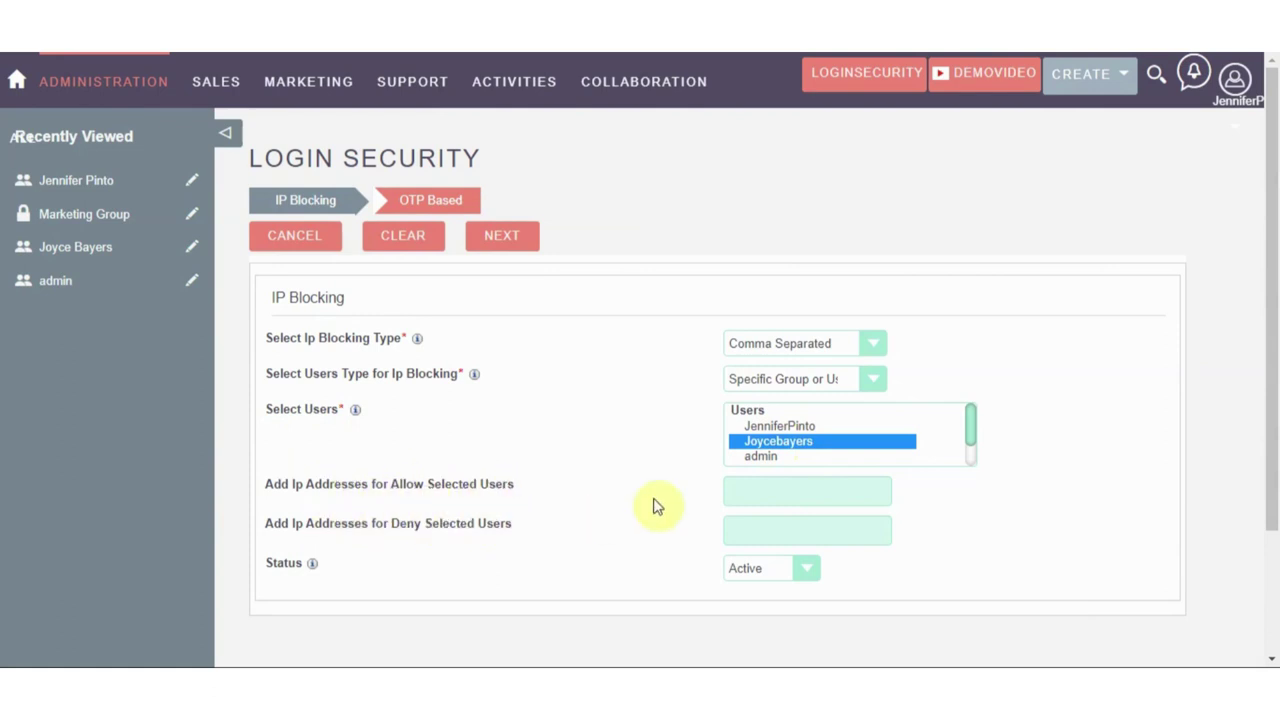
Copy the public IP from the 'my ip' search result and return to the Allow IP field
key("ctrl+Tab")
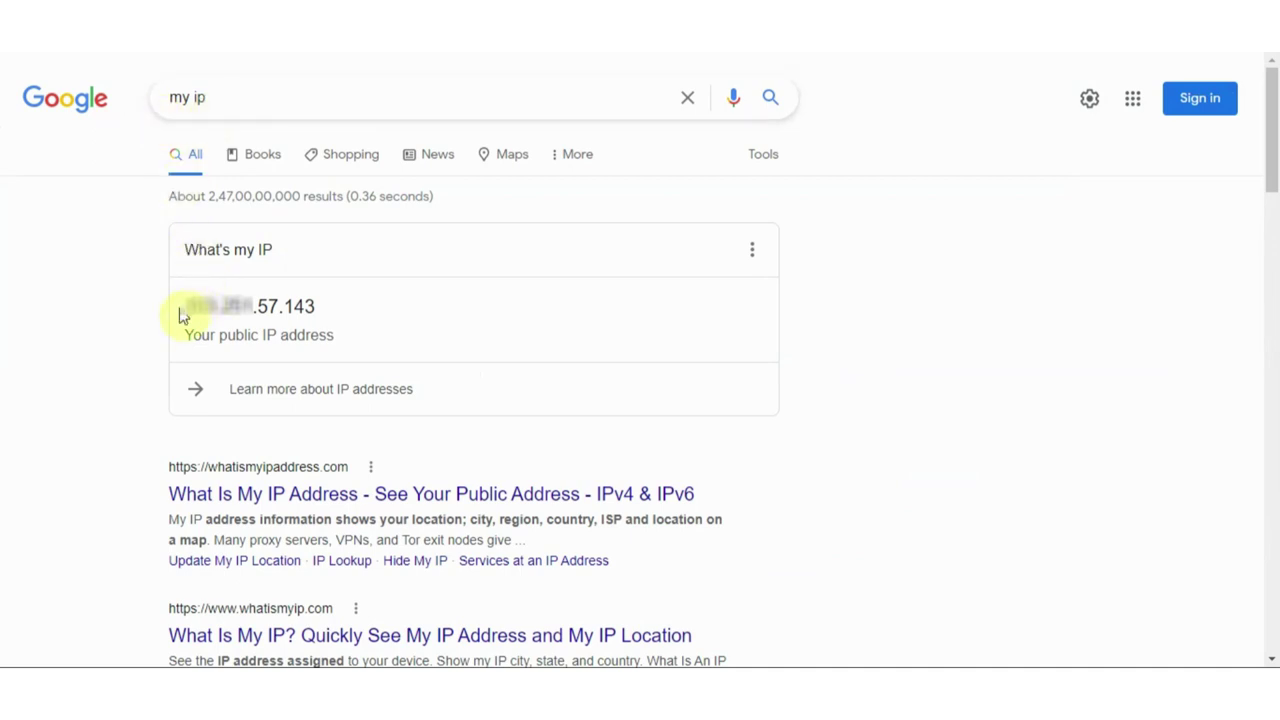
left_click_drag(180, 316, 314, 311)
right_click(314, 312)
left_click(315, 320)
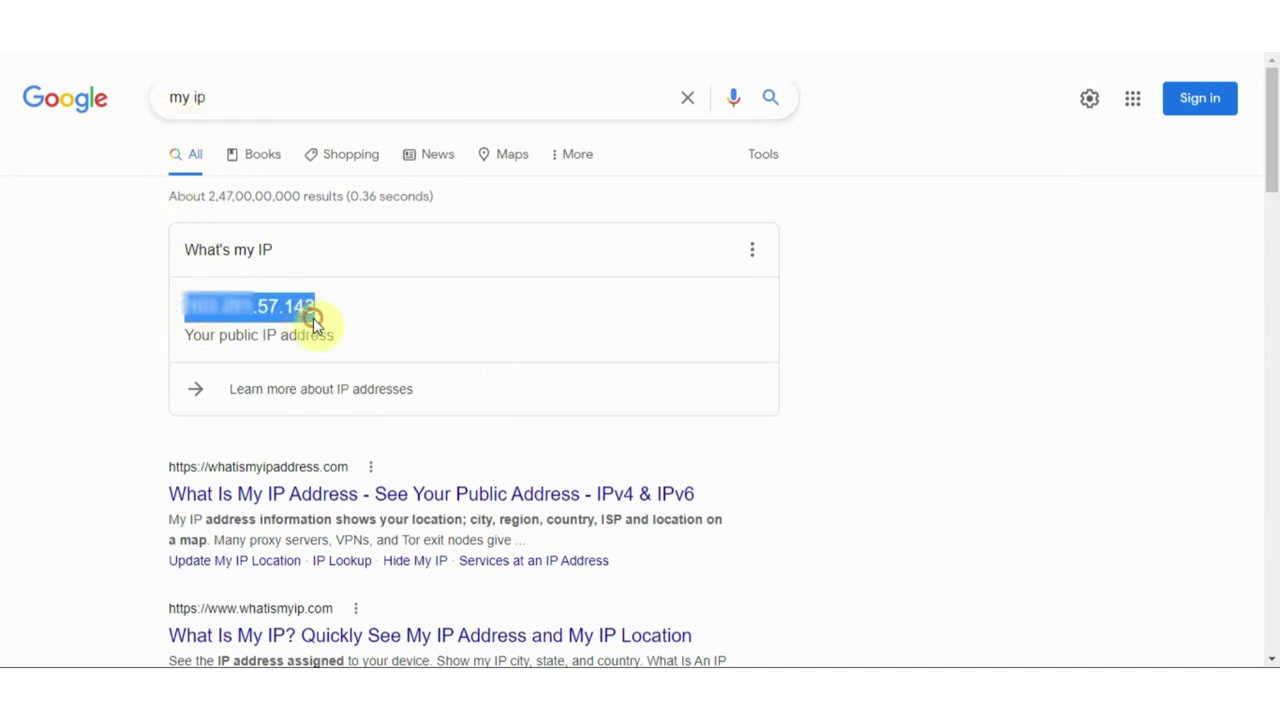
key("ctrl+Tab")
left_click(739, 489)
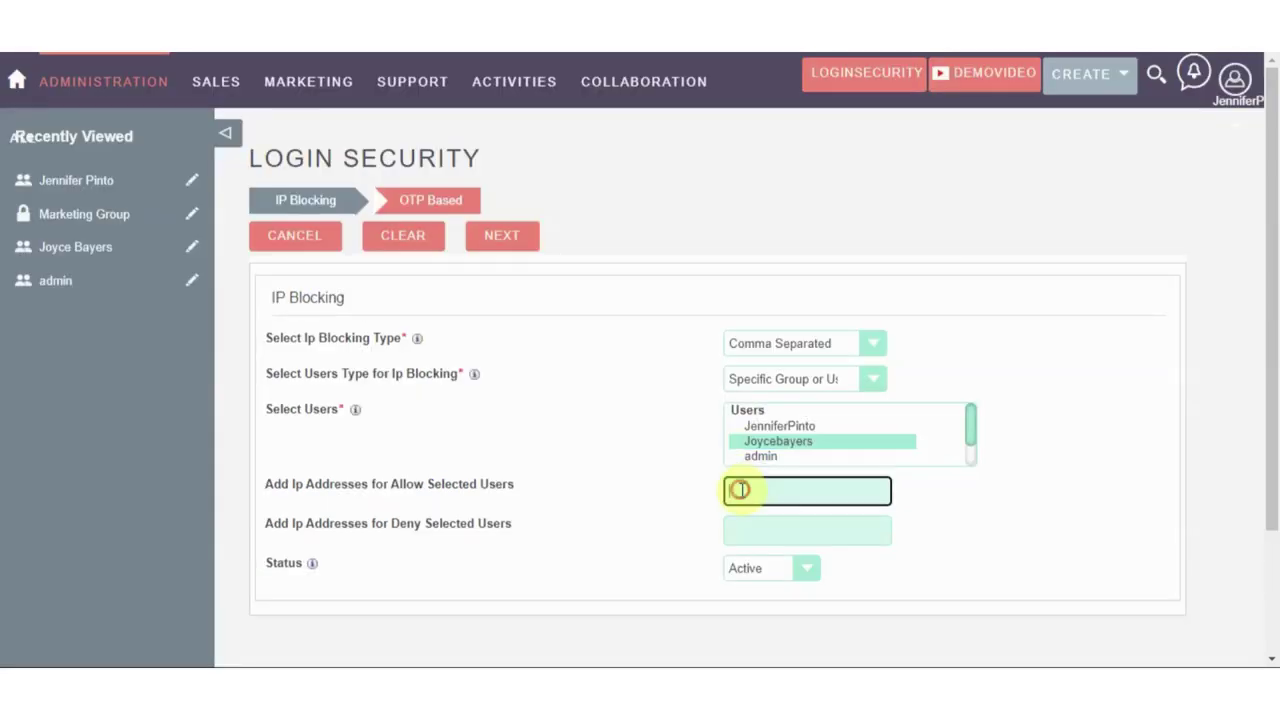
Fill the Allow IP field with the copied IP twice, separated by a comma
right_click(742, 490)
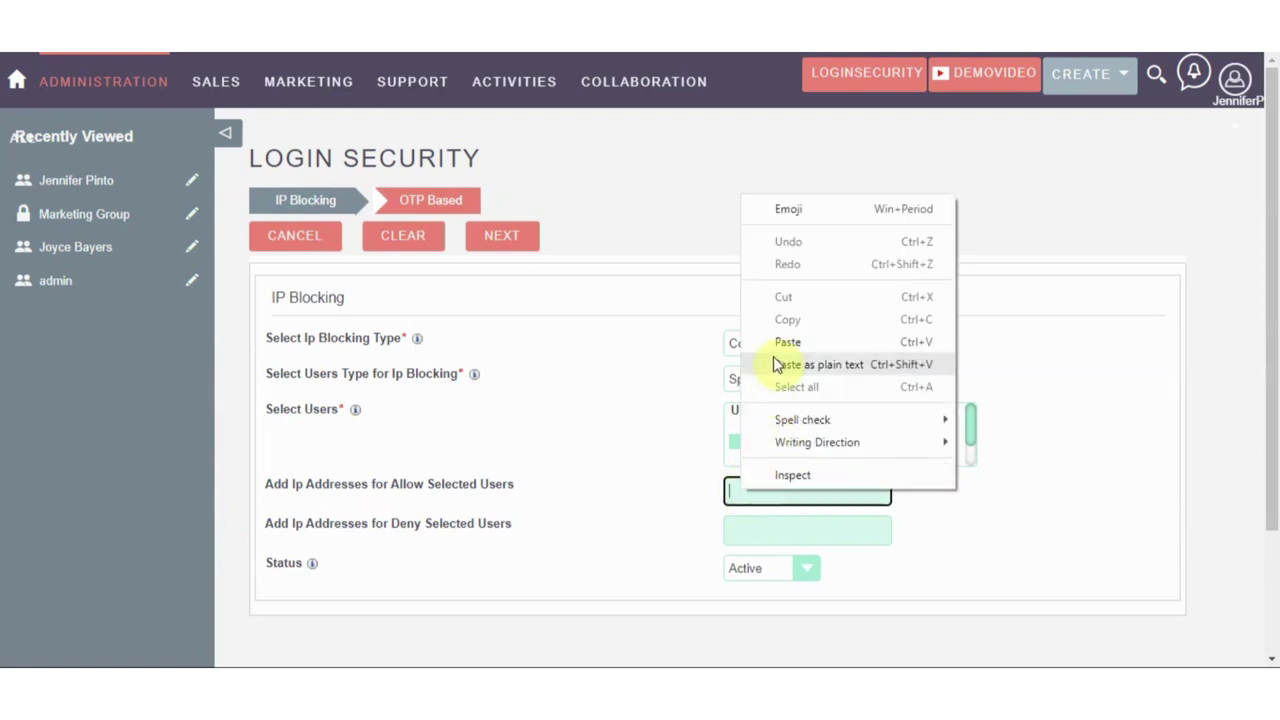
left_click(774, 345)
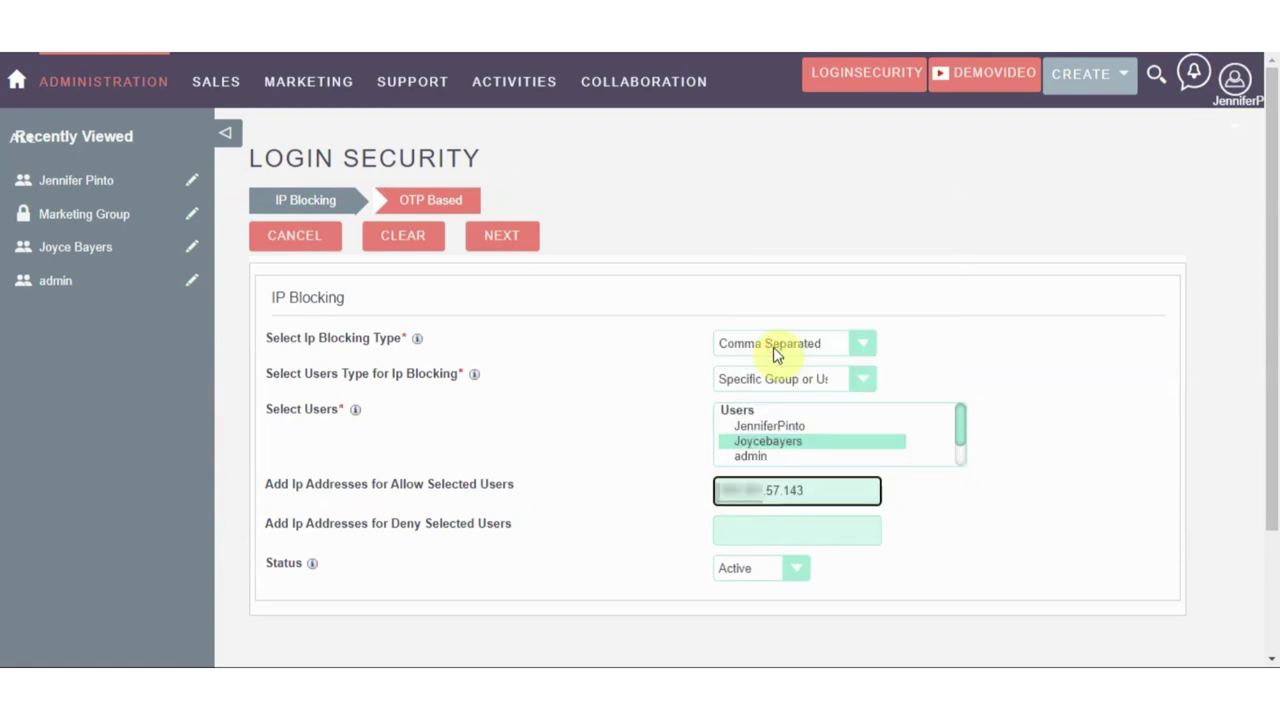
type(",")
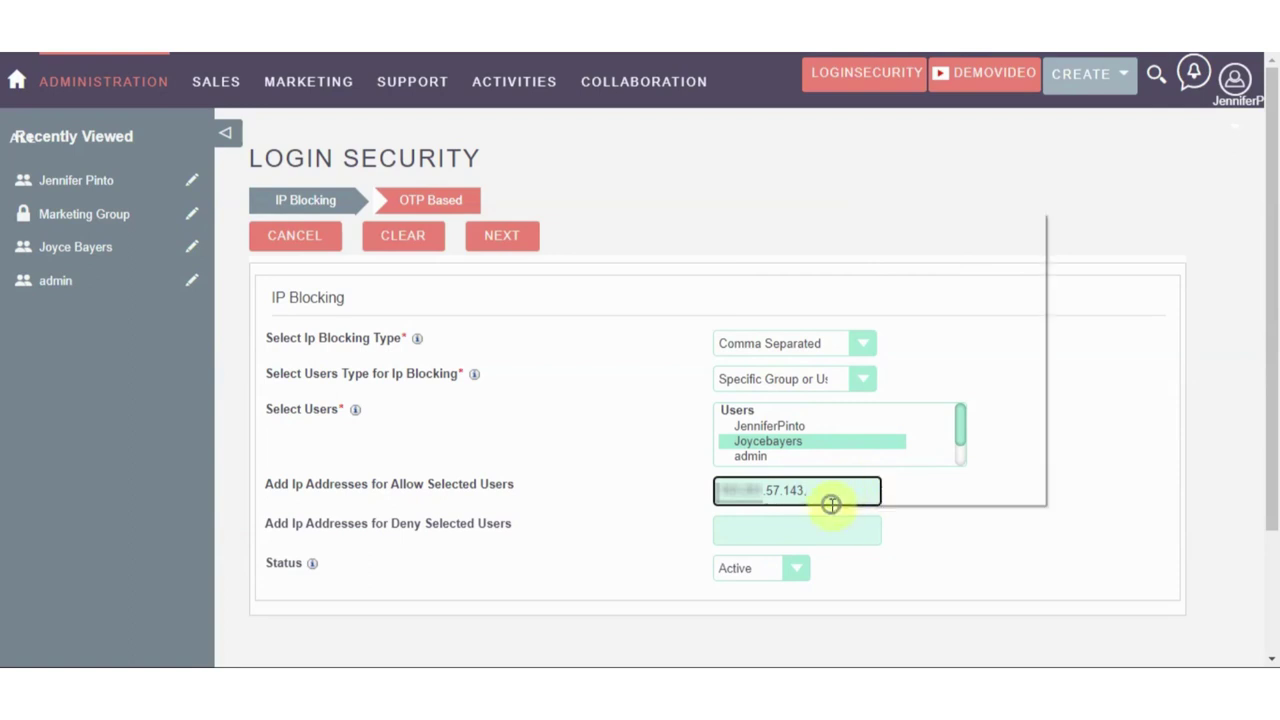
right_click(829, 503)
left_click(857, 366)
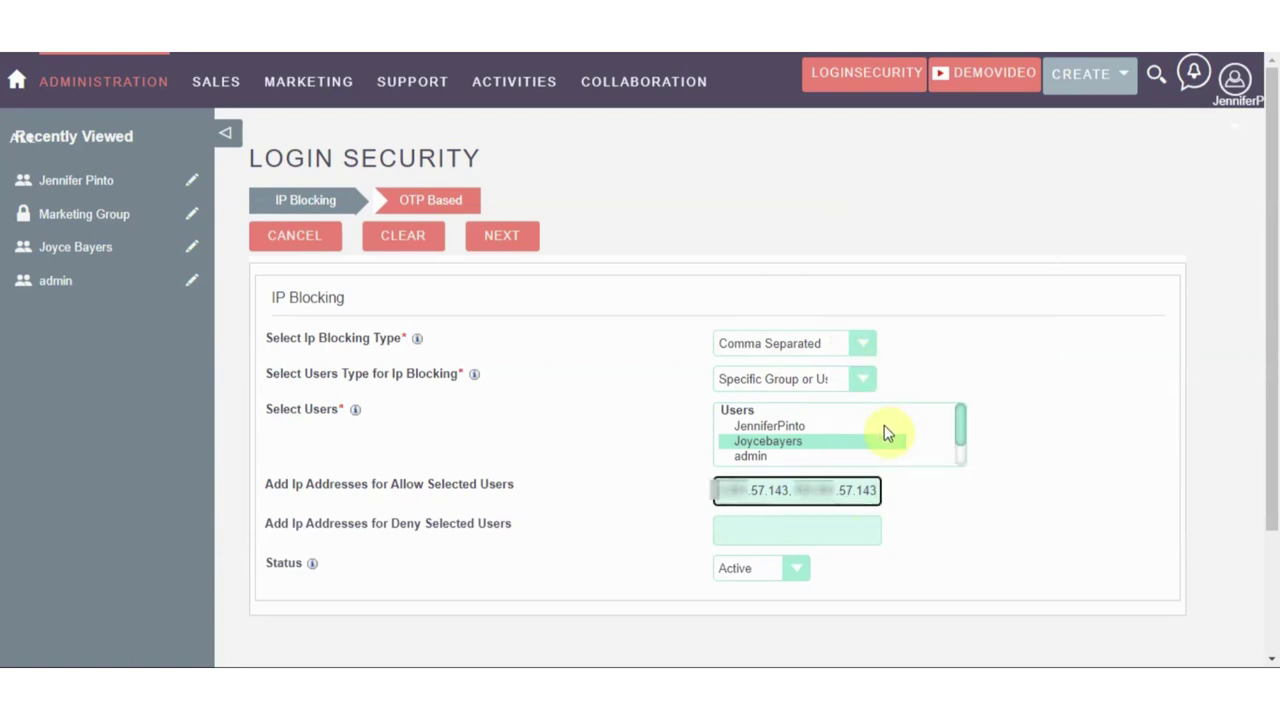
Enter two denied IPs, the first with its ending changed to 140
left_click(732, 532)
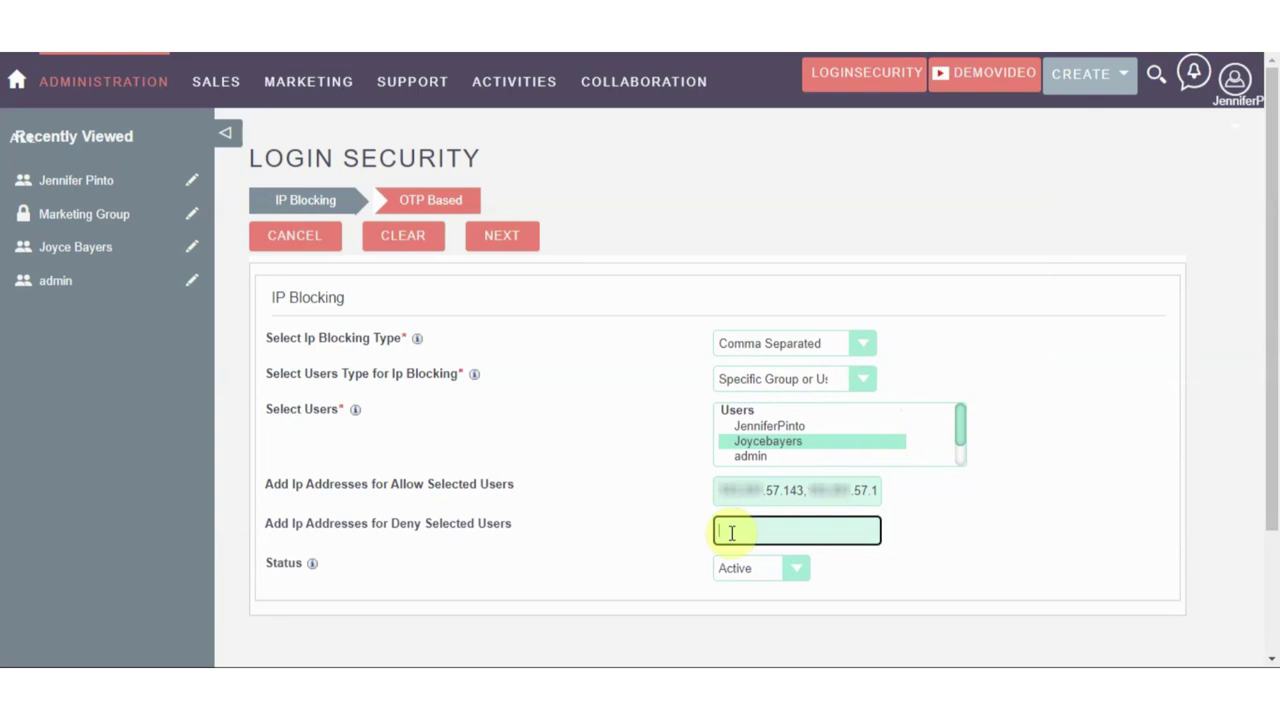
right_click(732, 533)
left_click(779, 379)
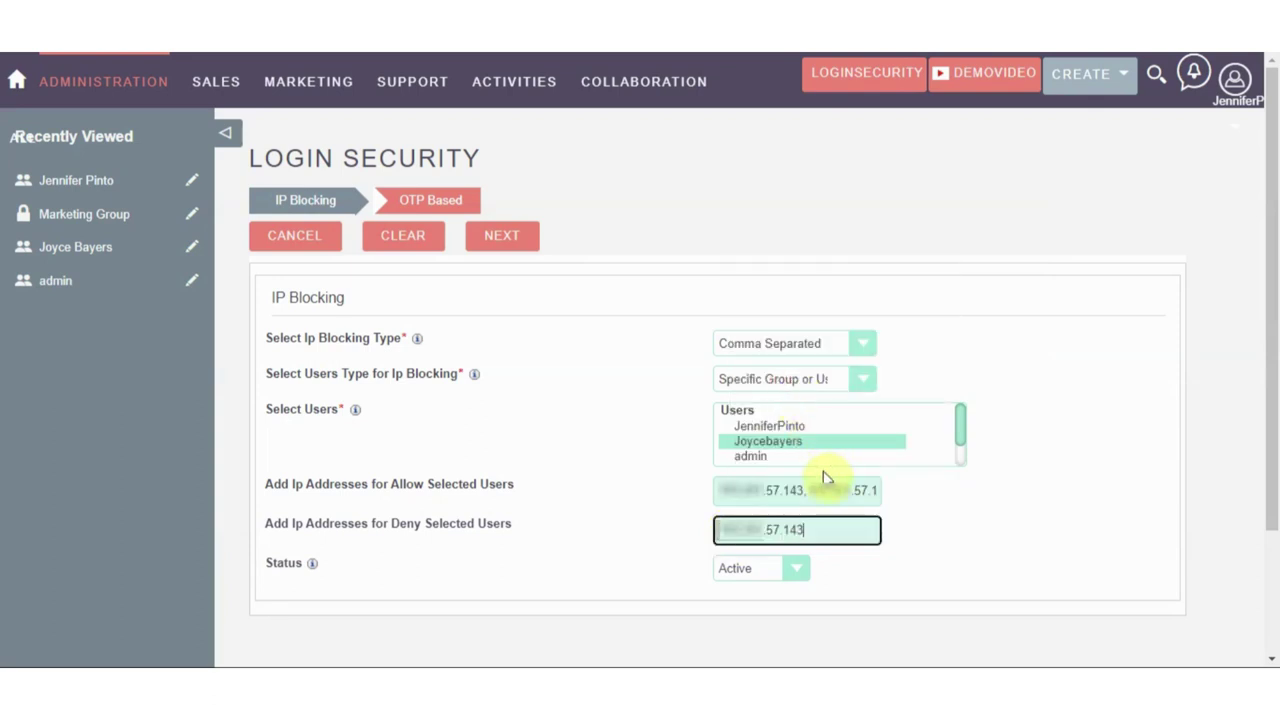
key("BackSpace")
key("BackSpace")
type("40")
right_click(820, 533)
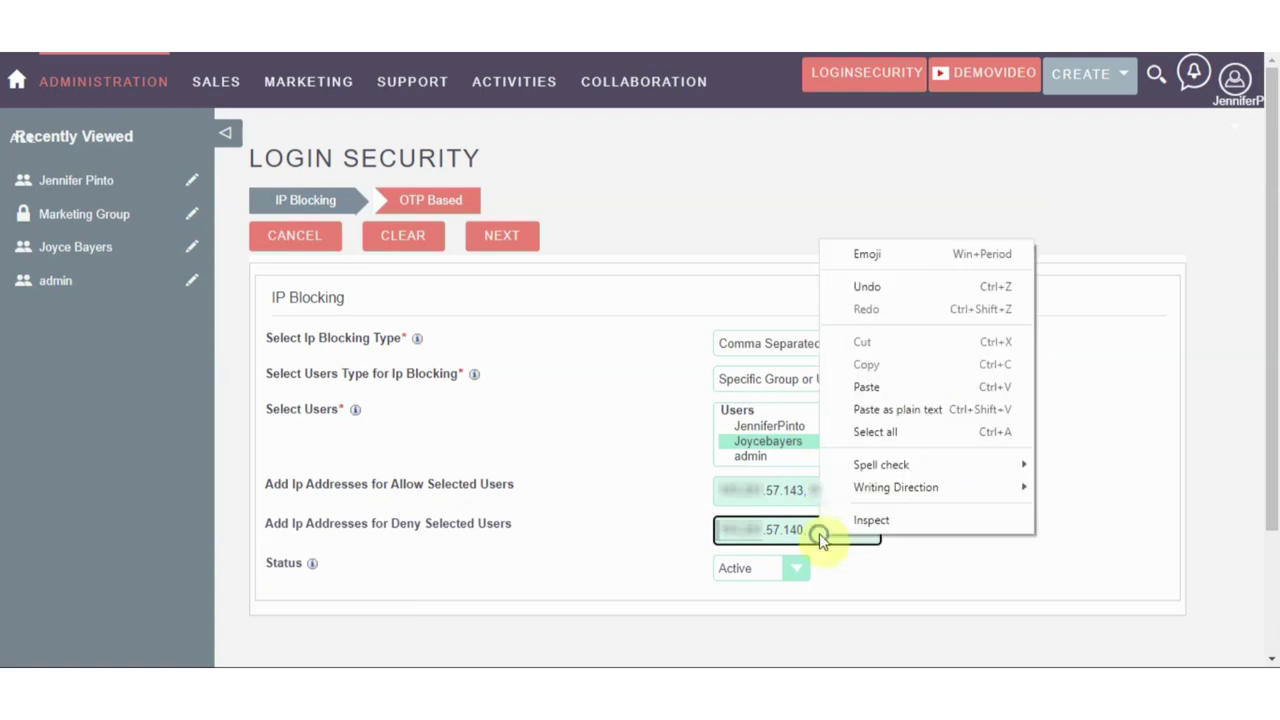
left_click(846, 388)
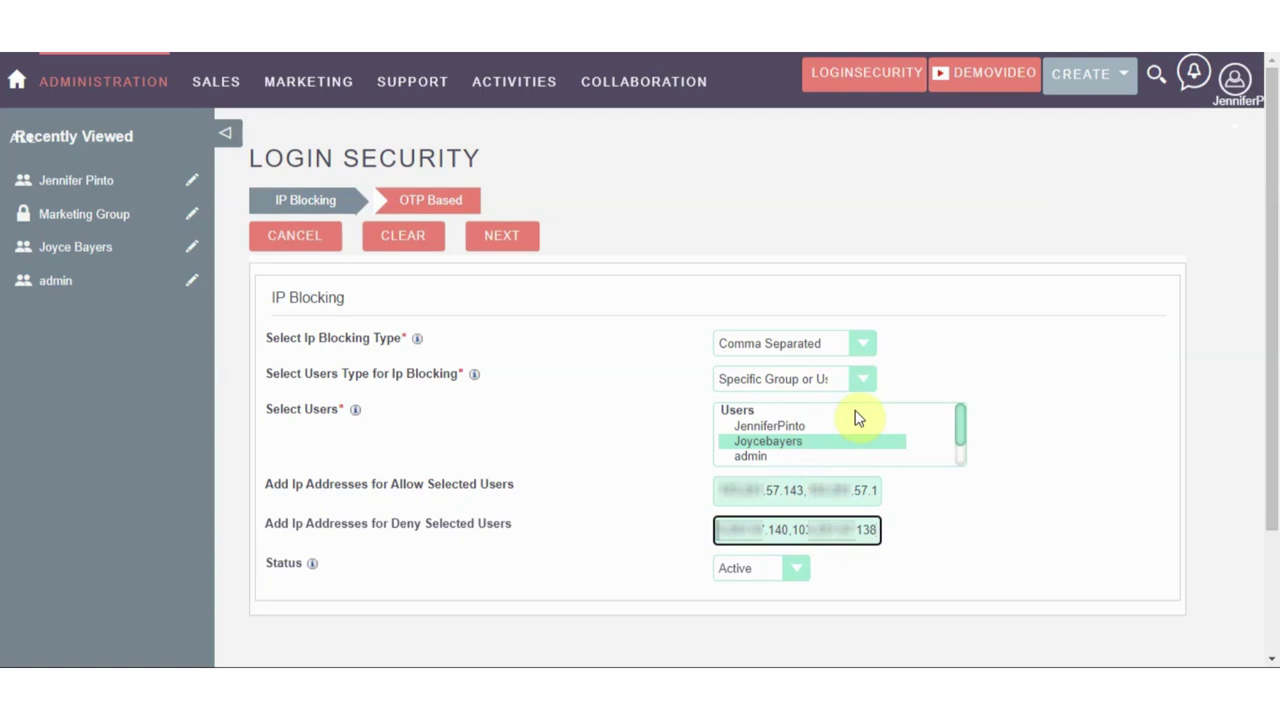
left_click(854, 552)
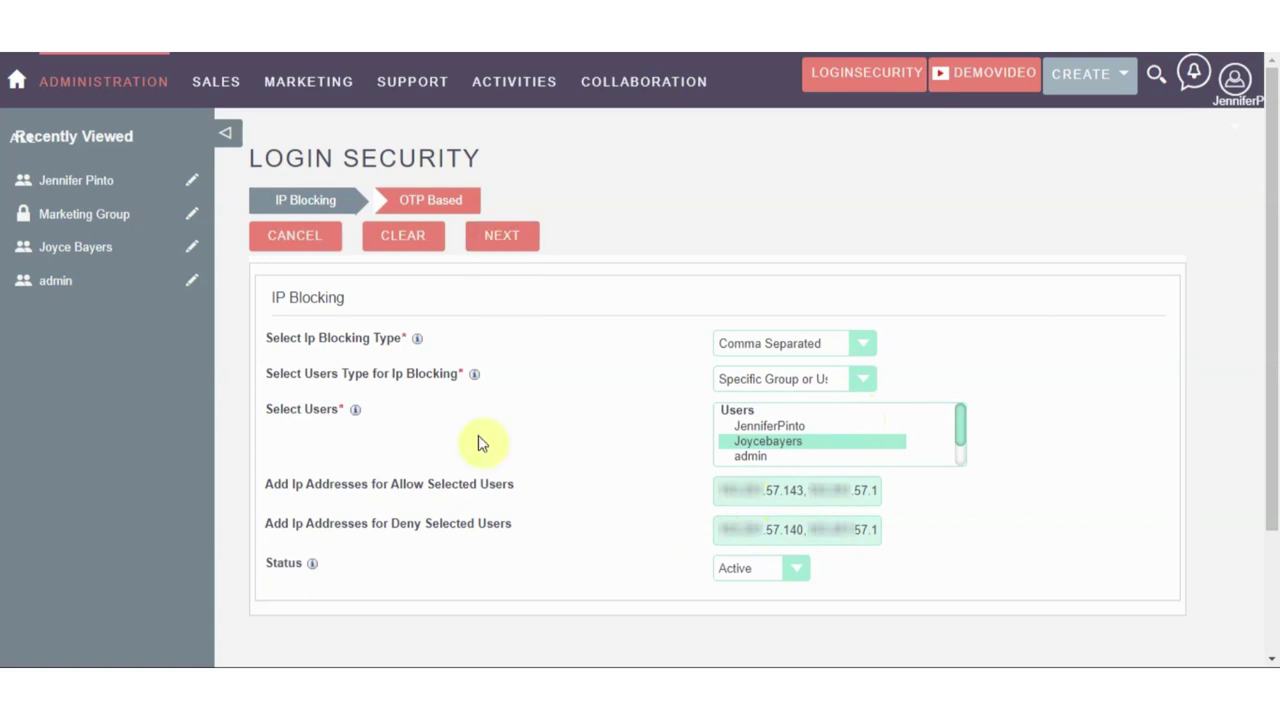
left_click(513, 238)
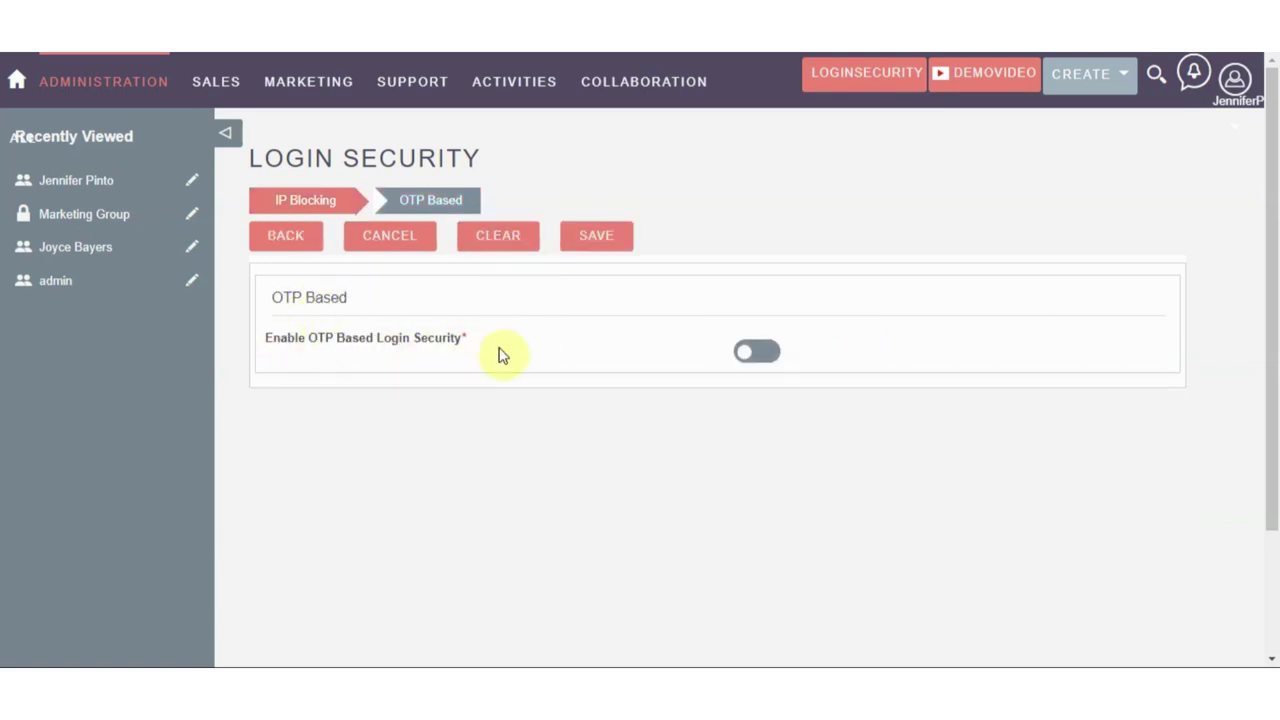
Enable Email OTP with subject 'One Time Password' and a bold login-OTP body message
left_click(752, 353)
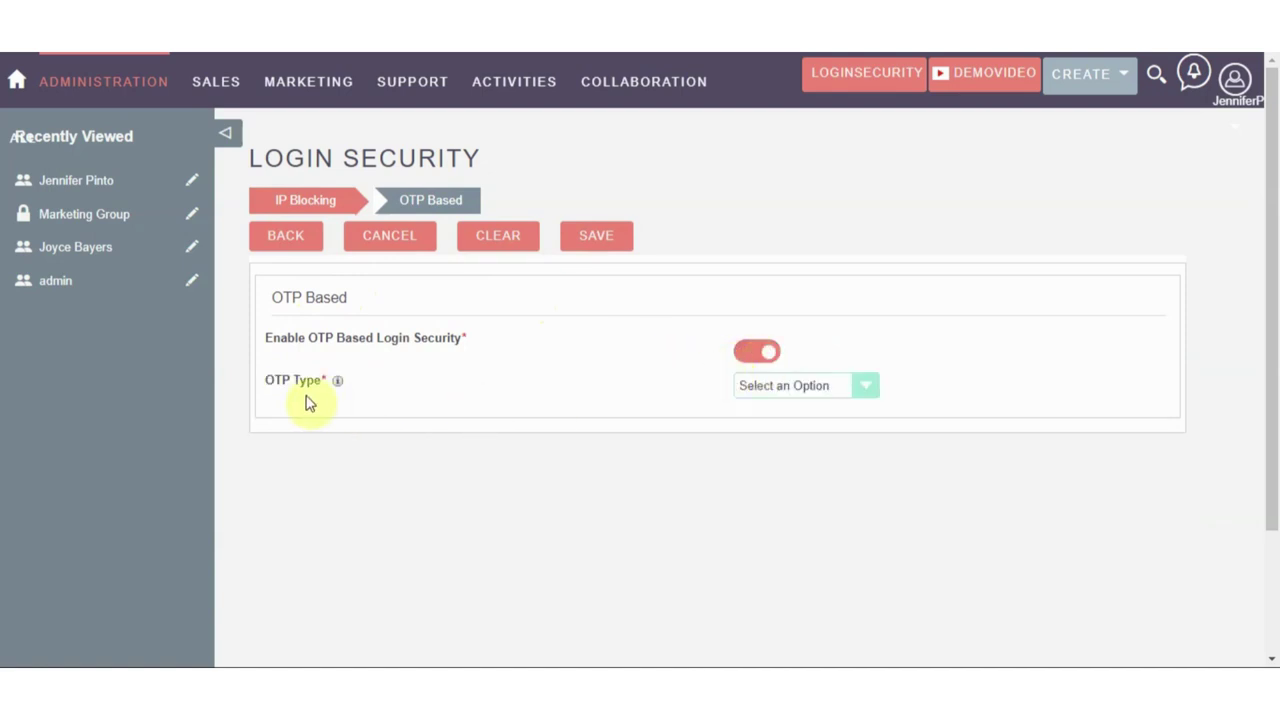
left_click(766, 388)
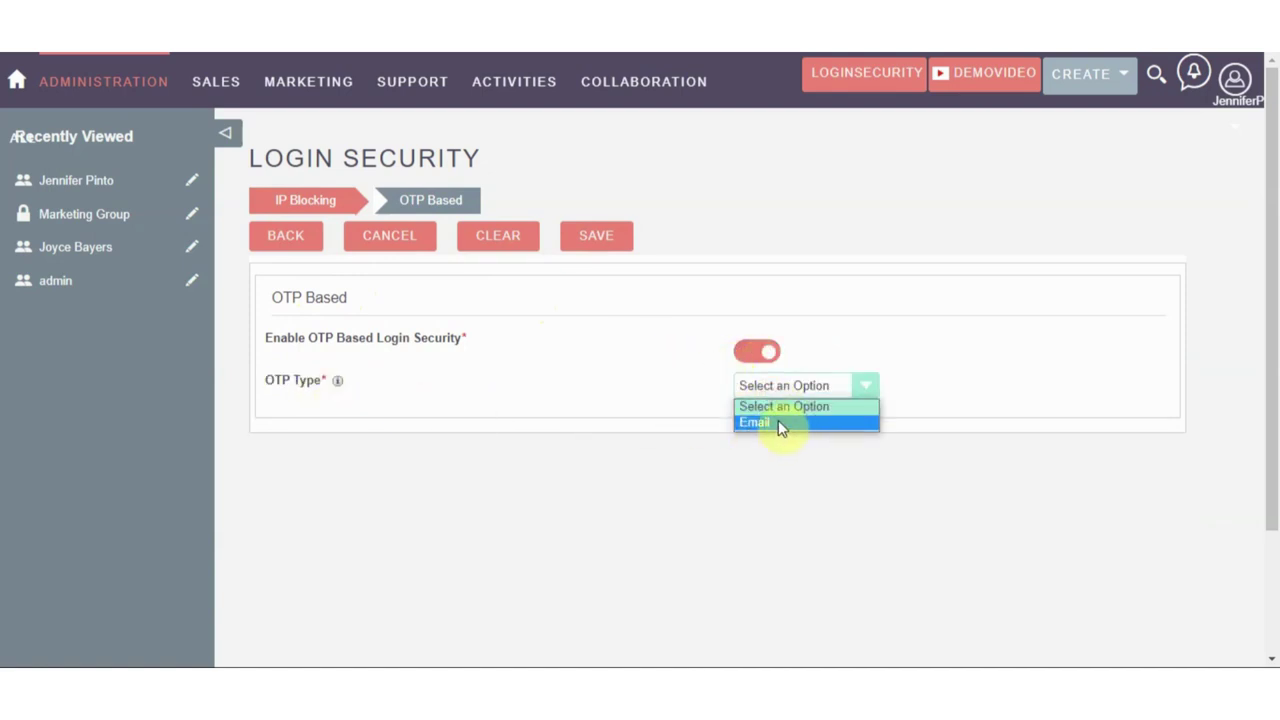
left_click(778, 423)
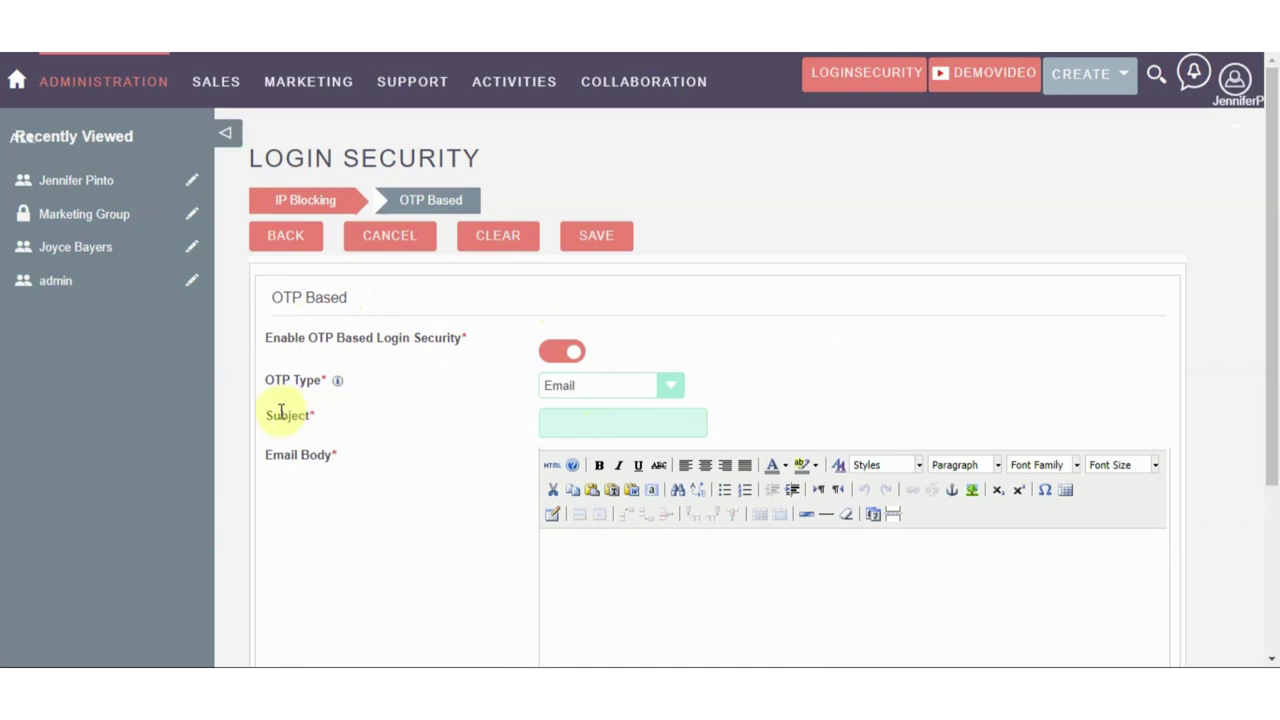
left_click(630, 420)
left_click(627, 458)
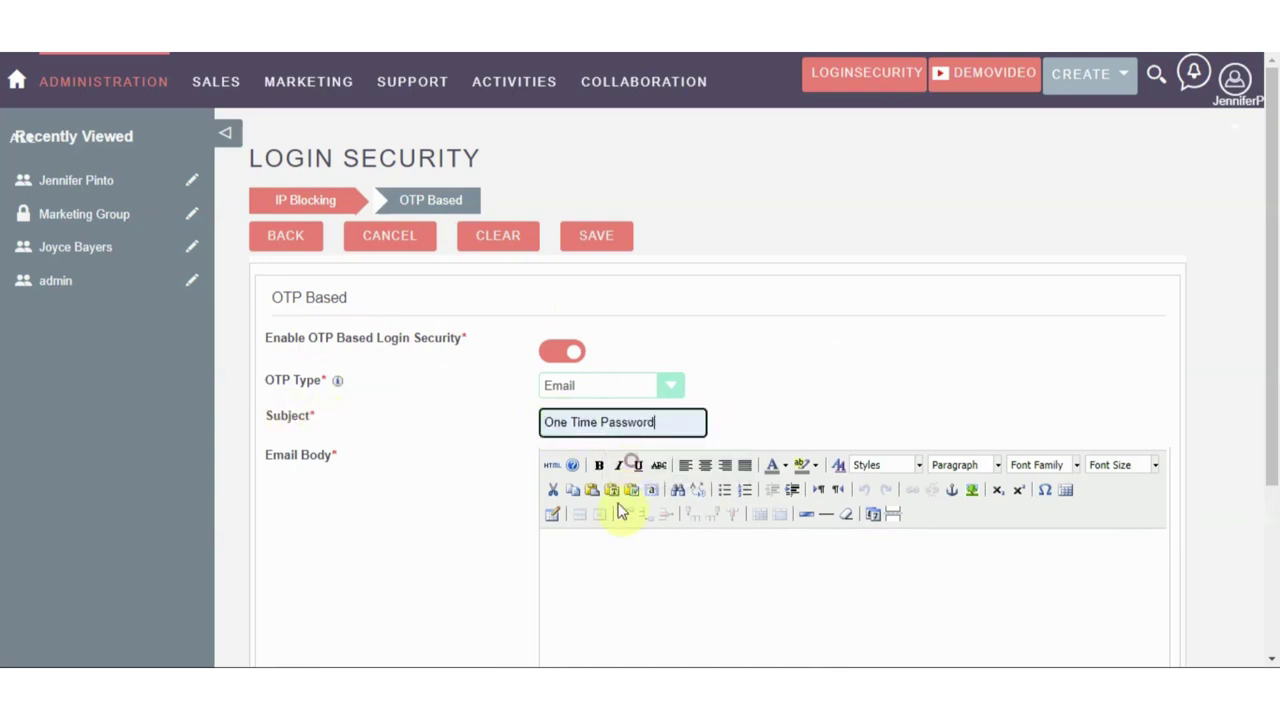
left_click(578, 545)
key("ctrl+v")
scroll(597, 547, "down", 1)
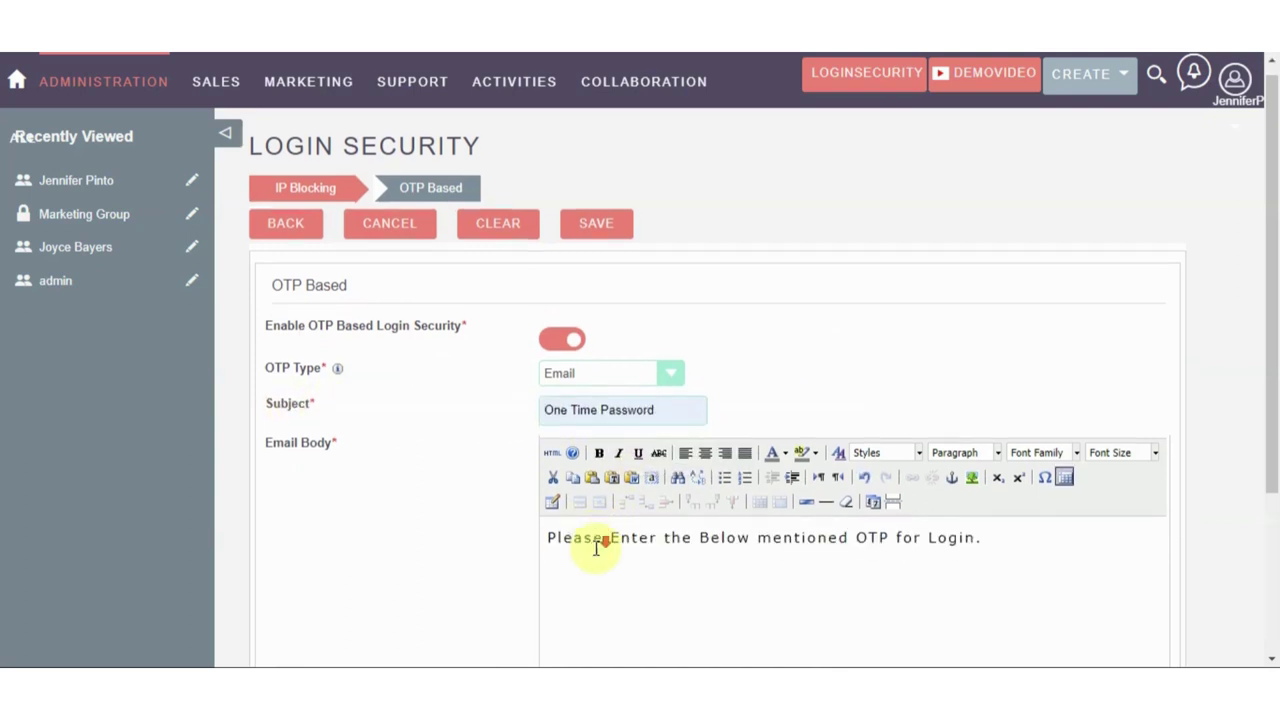
scroll(665, 472, "down", 2)
triple_click(651, 372)
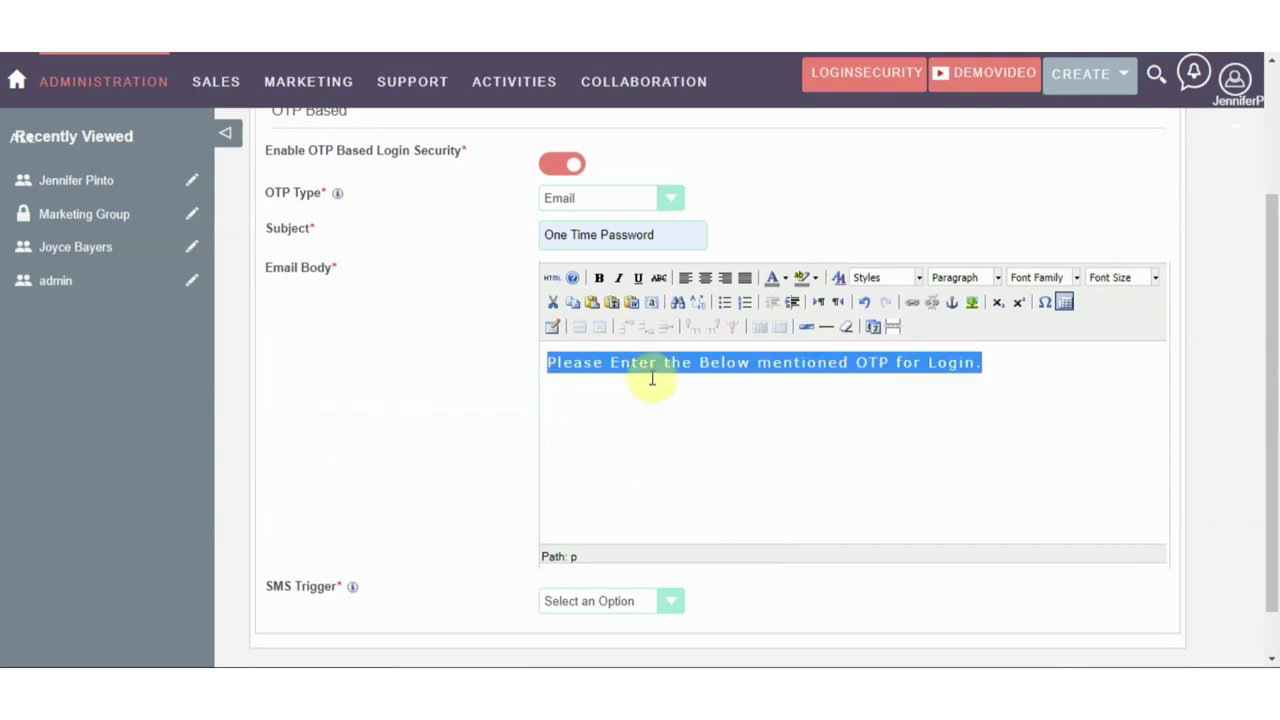
left_click(599, 278)
left_click(1040, 383)
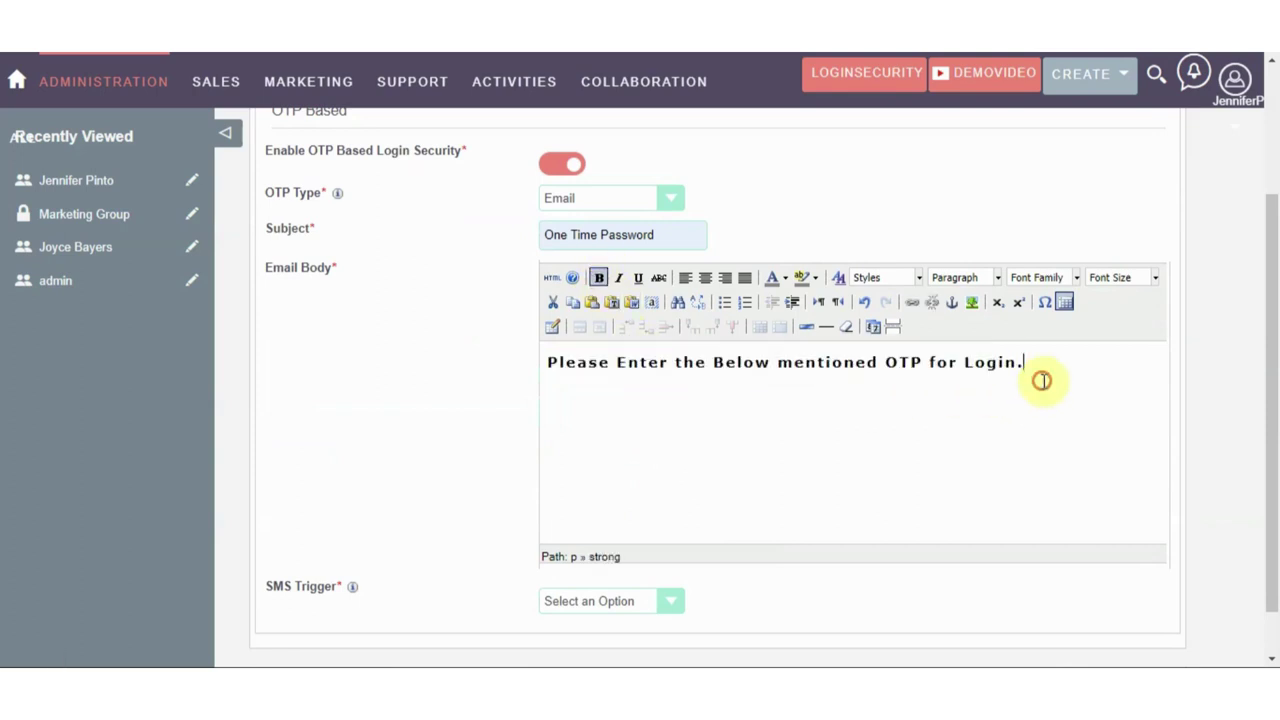
Set the SMS Trigger to Minutes and the OTP resend interval to 5 Minutes
scroll(1037, 380, "down", 1)
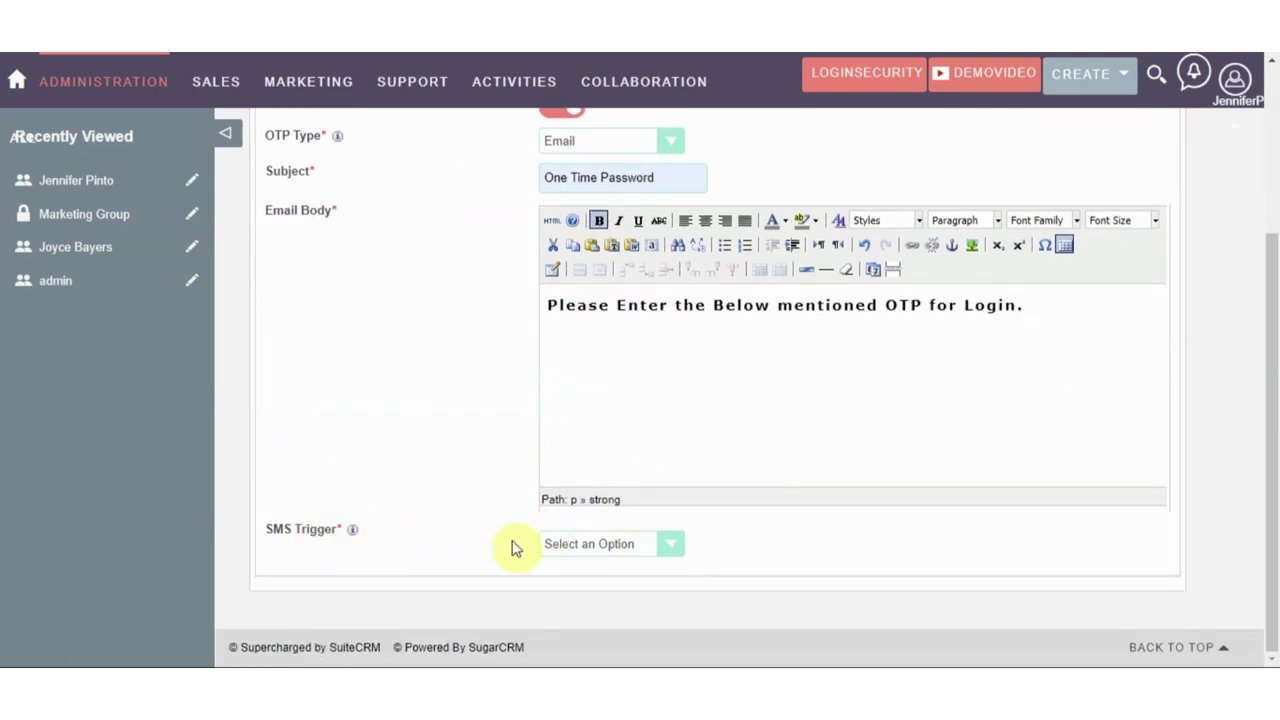
left_click(572, 545)
left_click(561, 625)
scroll(571, 600, "down", 1)
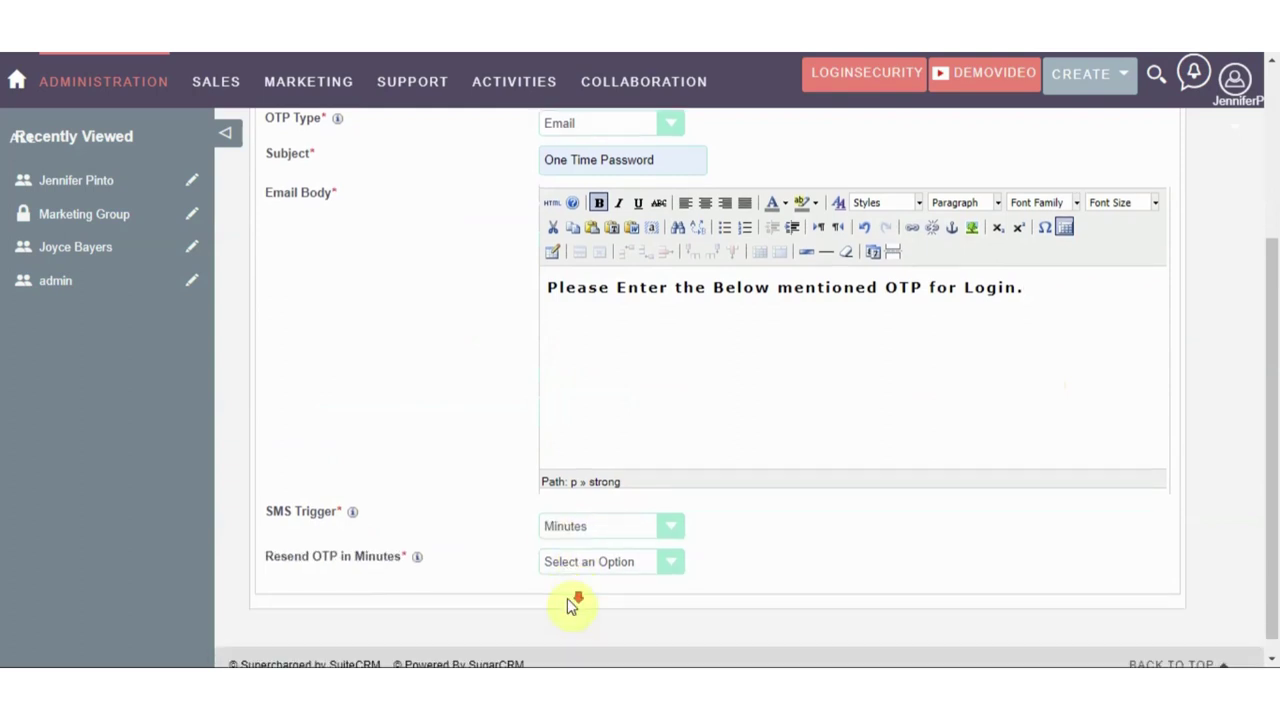
left_click(545, 548)
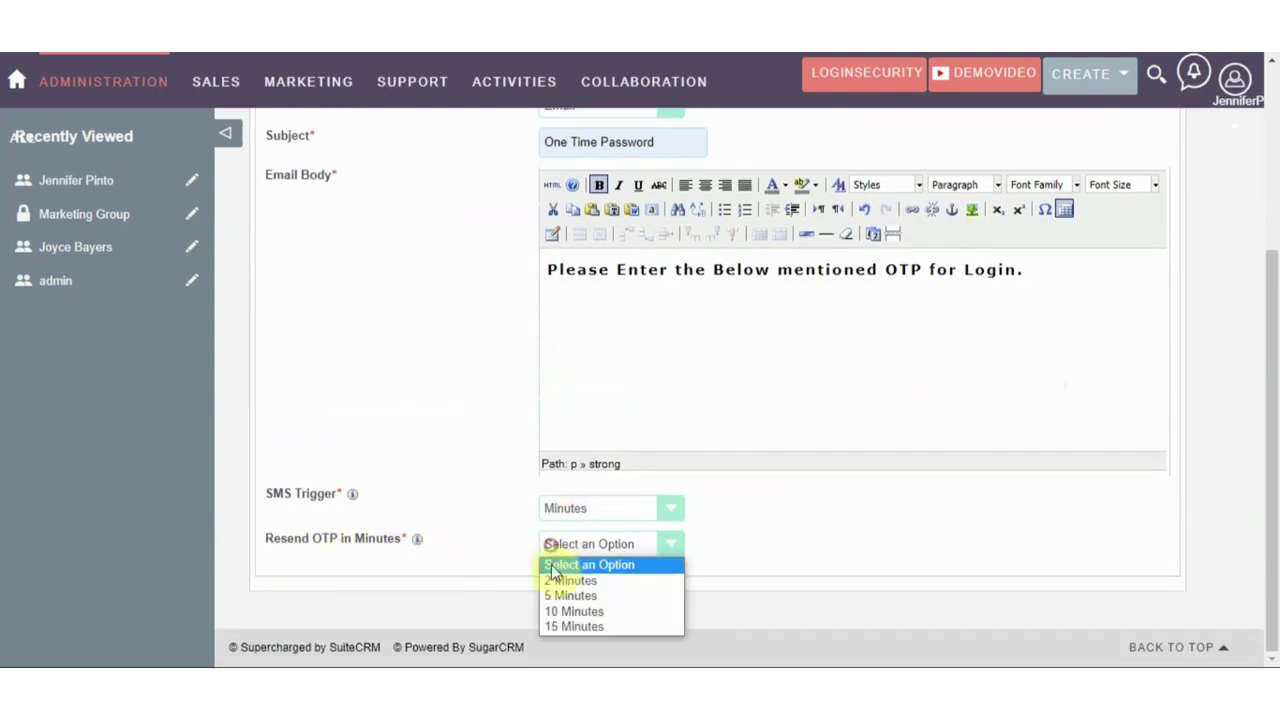
left_click(558, 594)
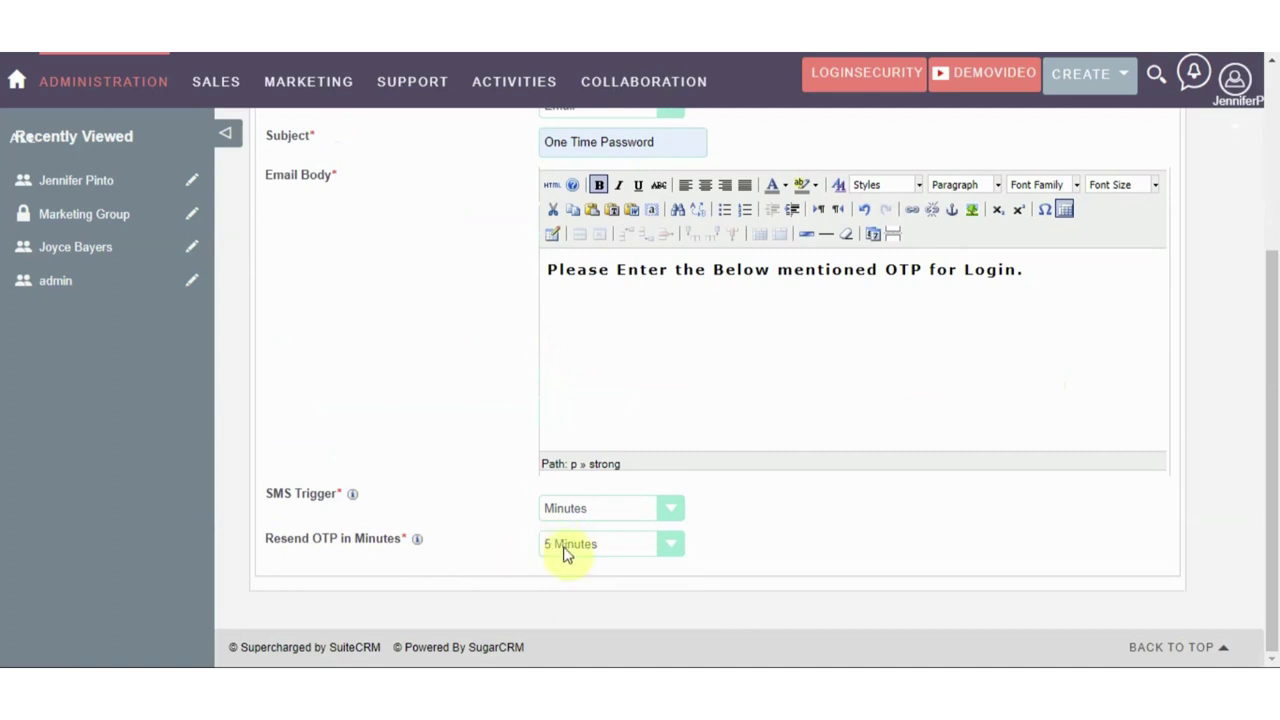
scroll(563, 543, "up", 3)
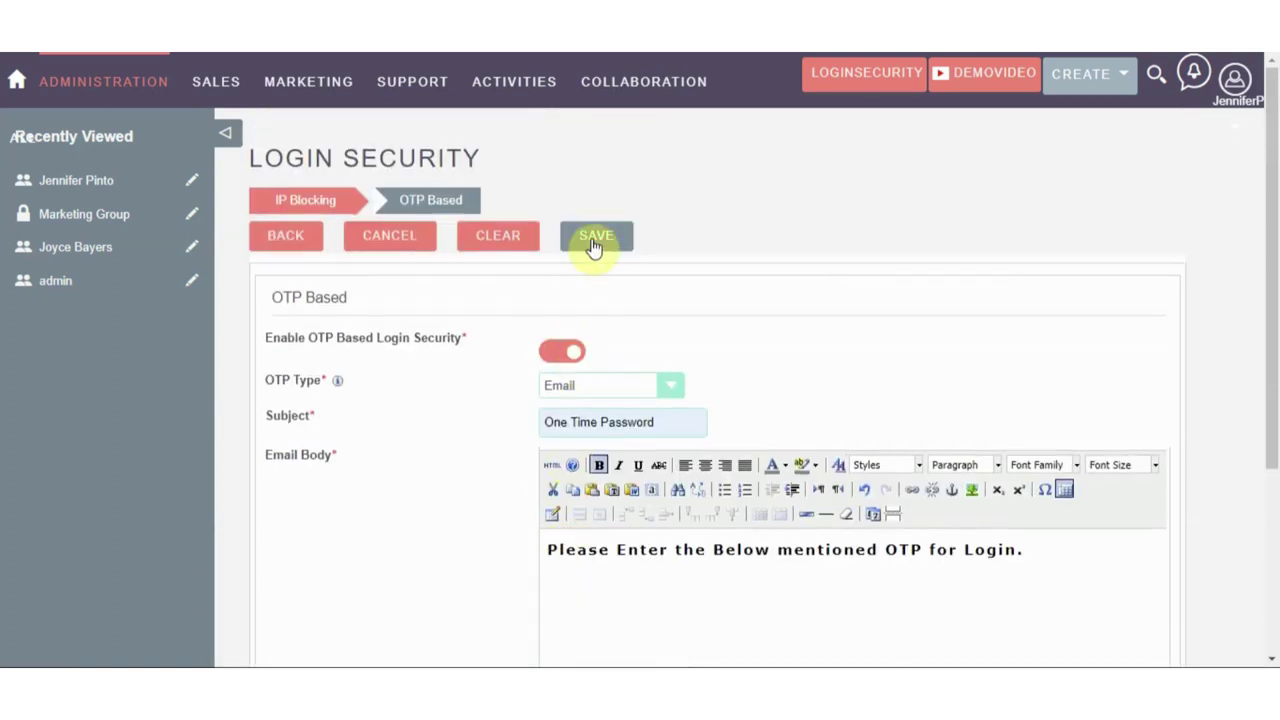
Save the Comma Separated rule and acknowledge the 'Record Added Successfully' alert
left_click(594, 240)
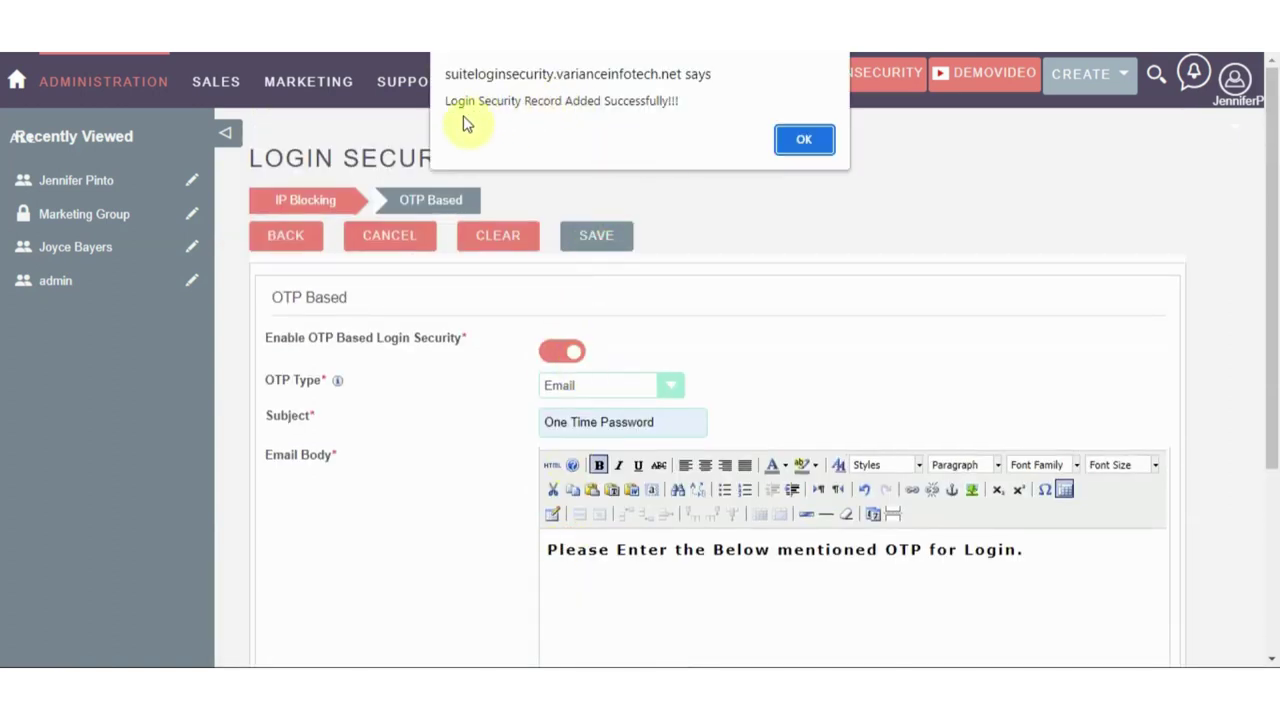
left_click(803, 138)
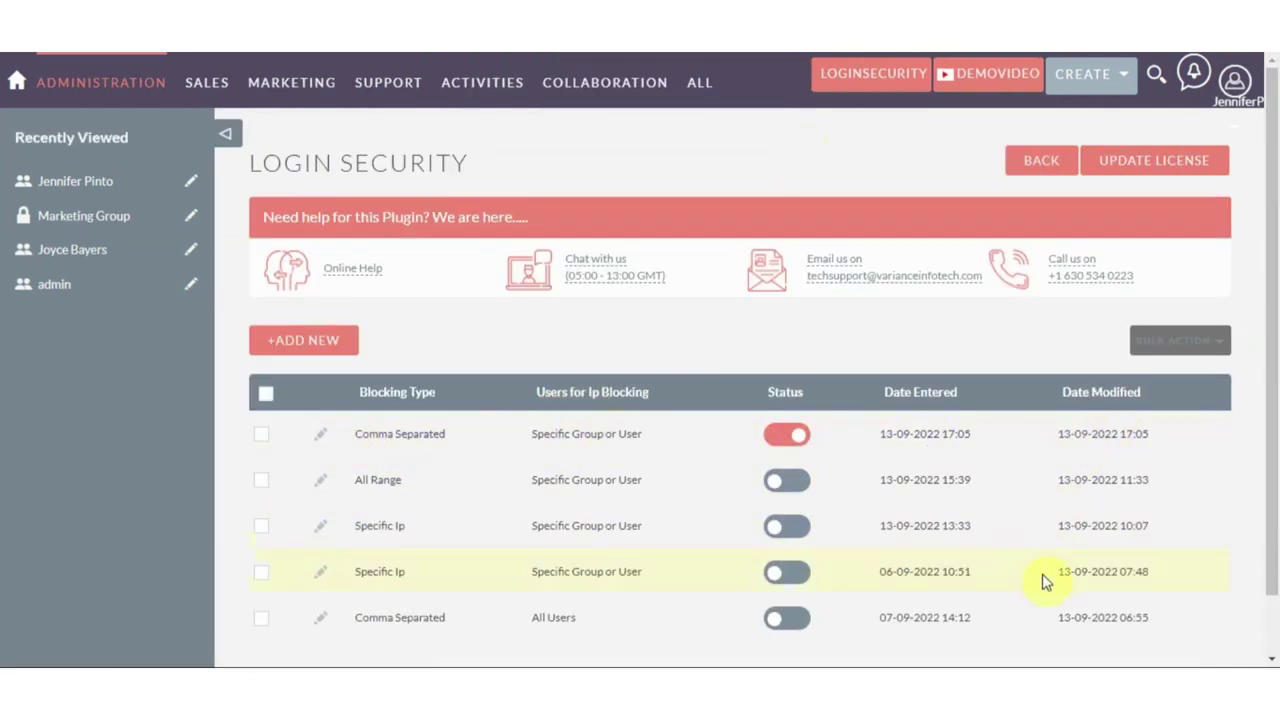
Go to the SuiteCRM login tab and clear the prefilled username
left_click(985, 610)
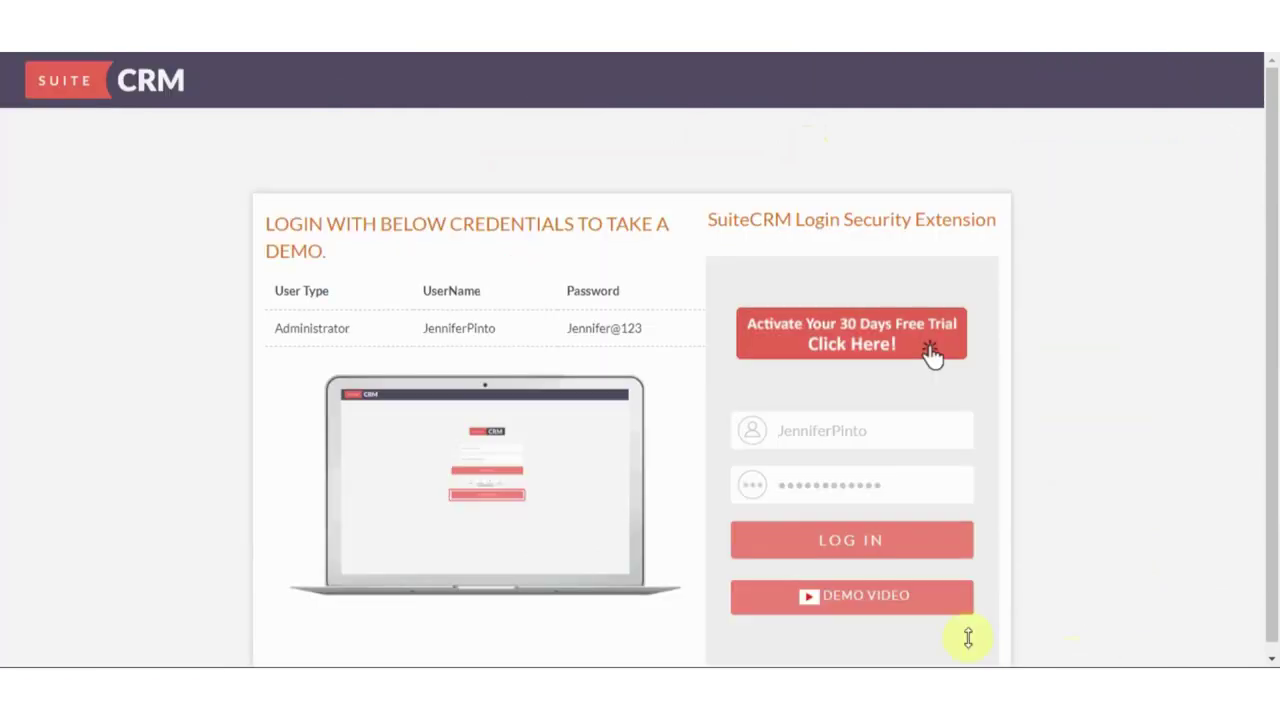
left_click_drag(888, 440, 750, 444)
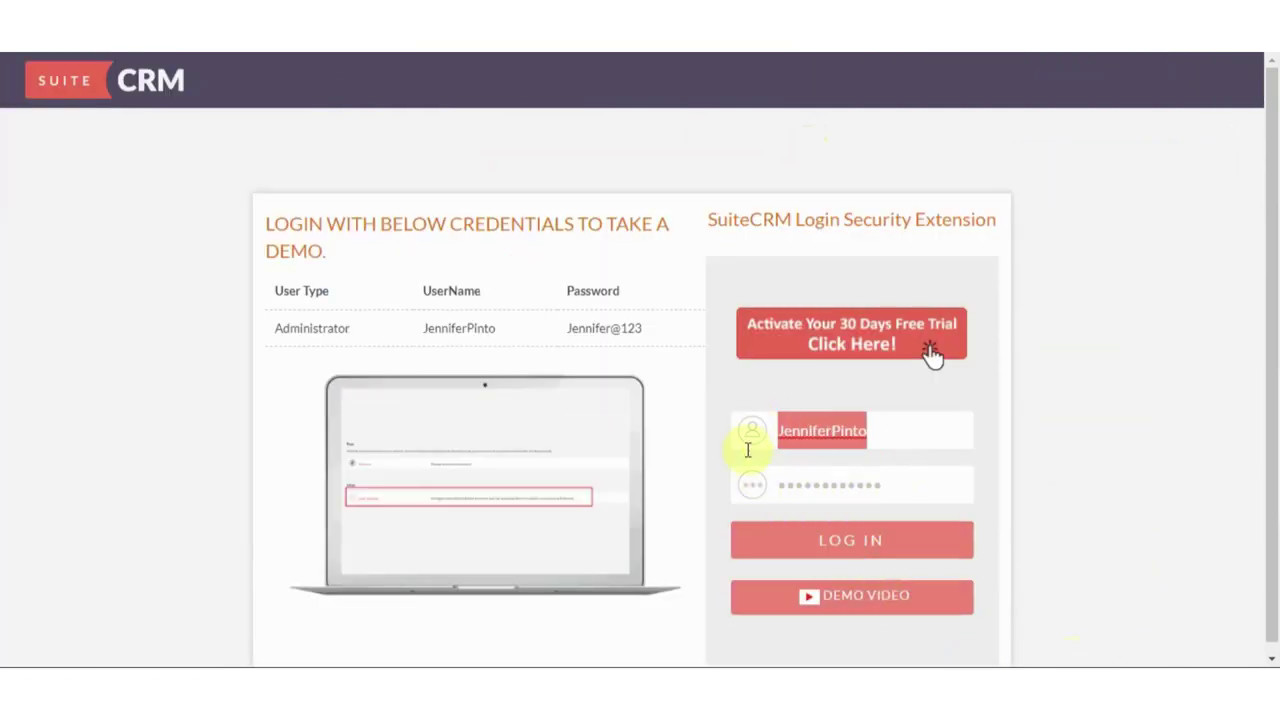
key("BackSpace")
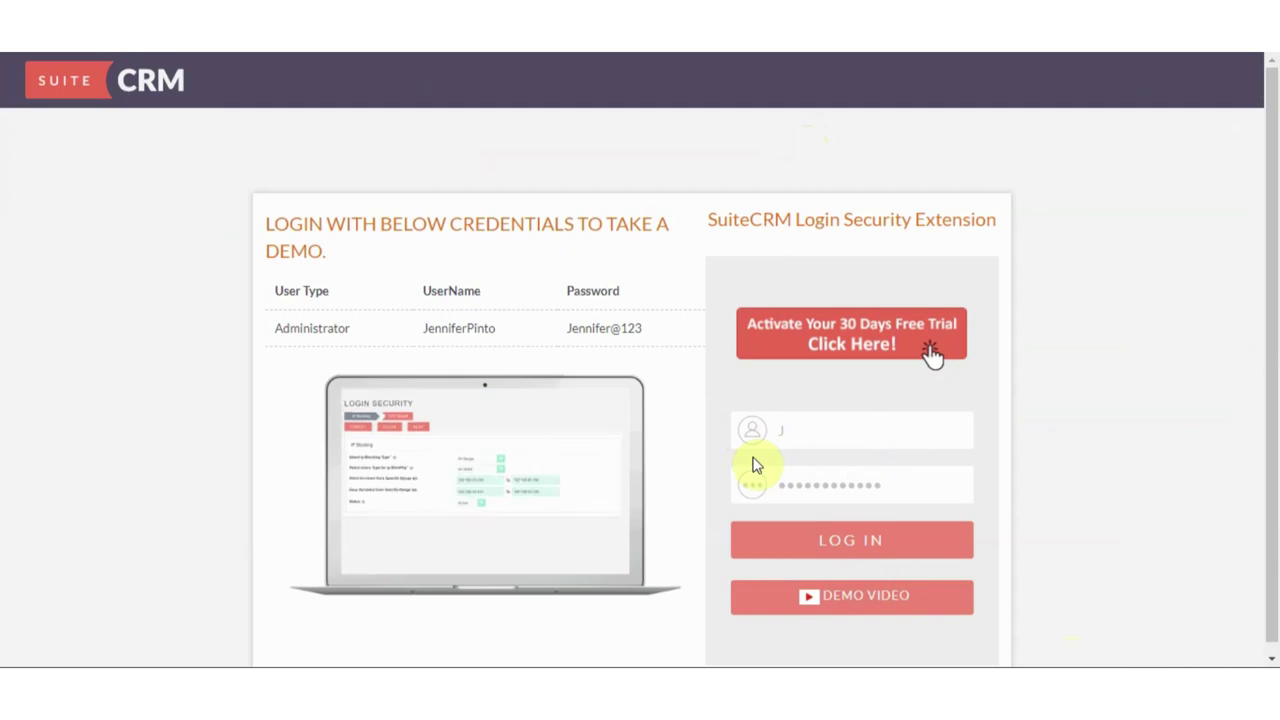
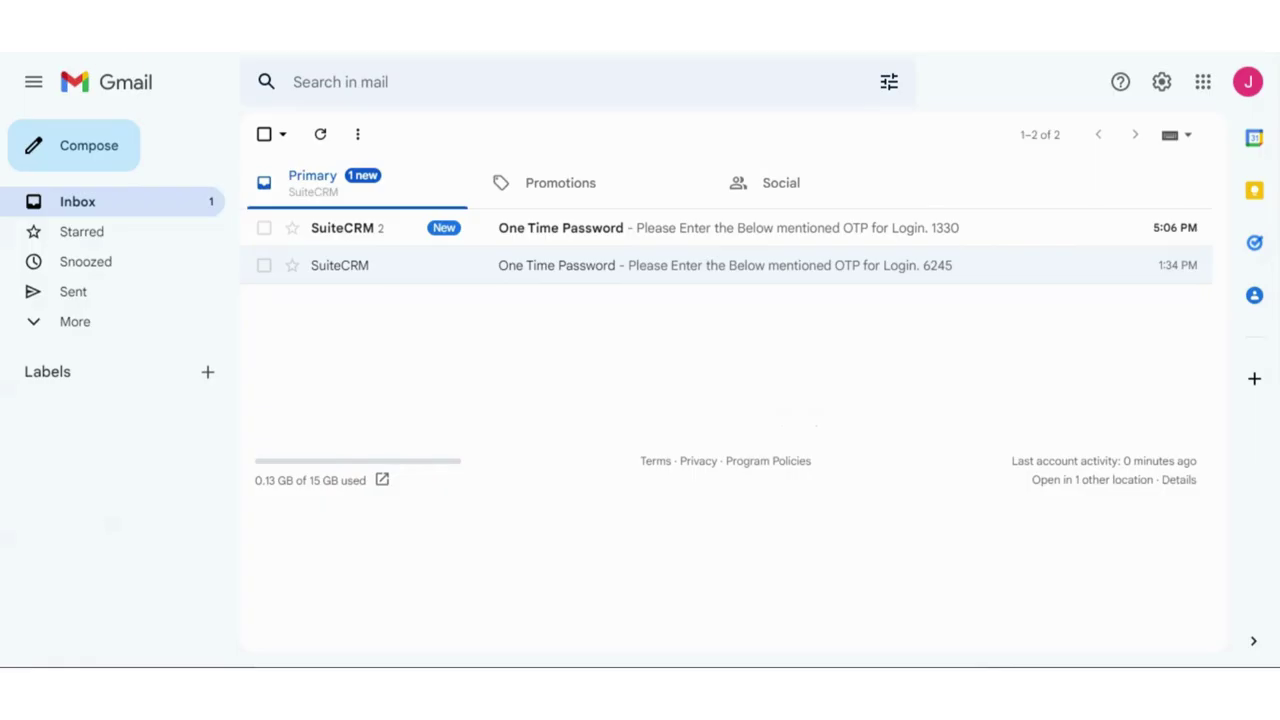
Open the newest SuiteCRM 'One Time Password' email in Gmail to read the login code
left_click(780, 248)
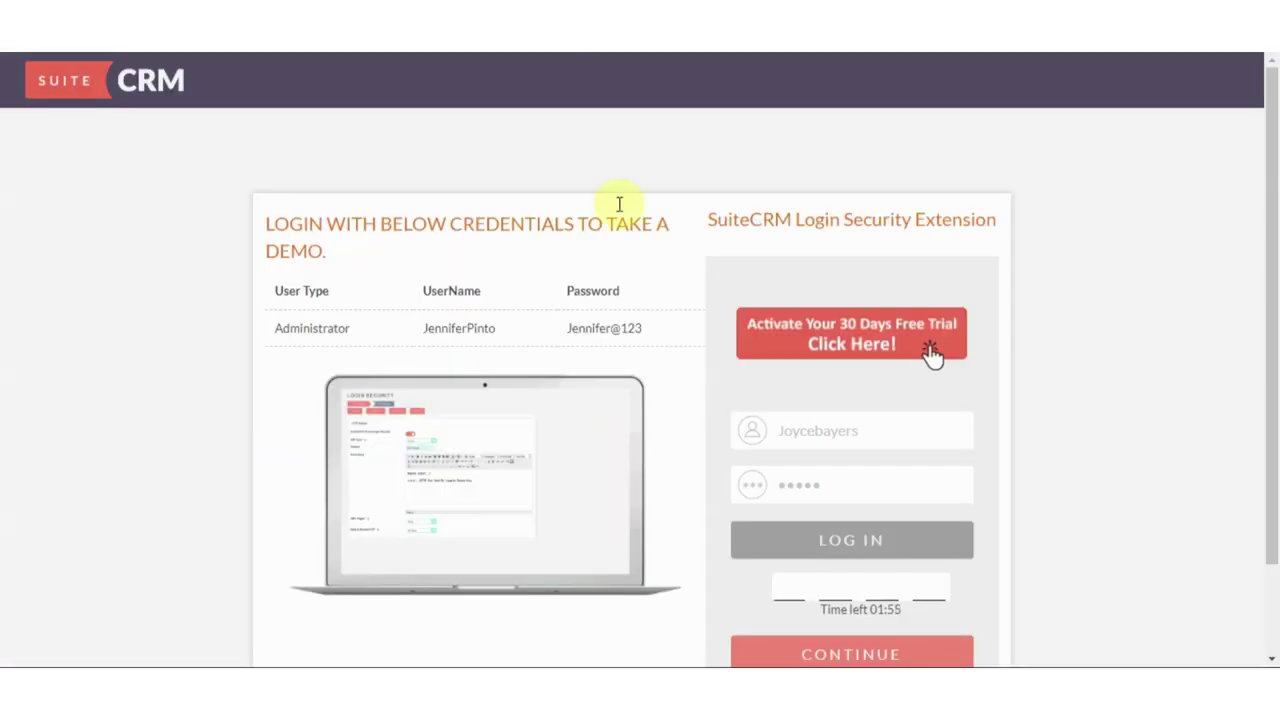
Enter the emailed one-time code on the SuiteCRM login page and submit it
left_click(789, 584)
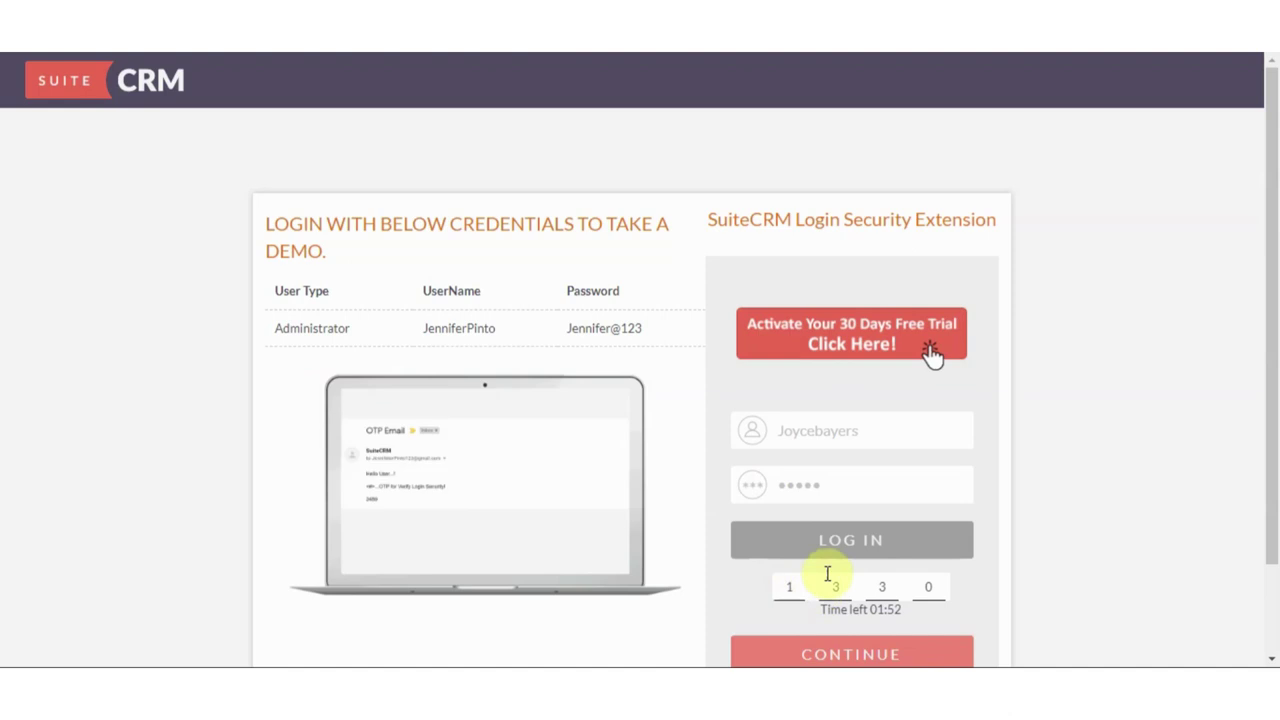
scroll(830, 571, "down", 1)
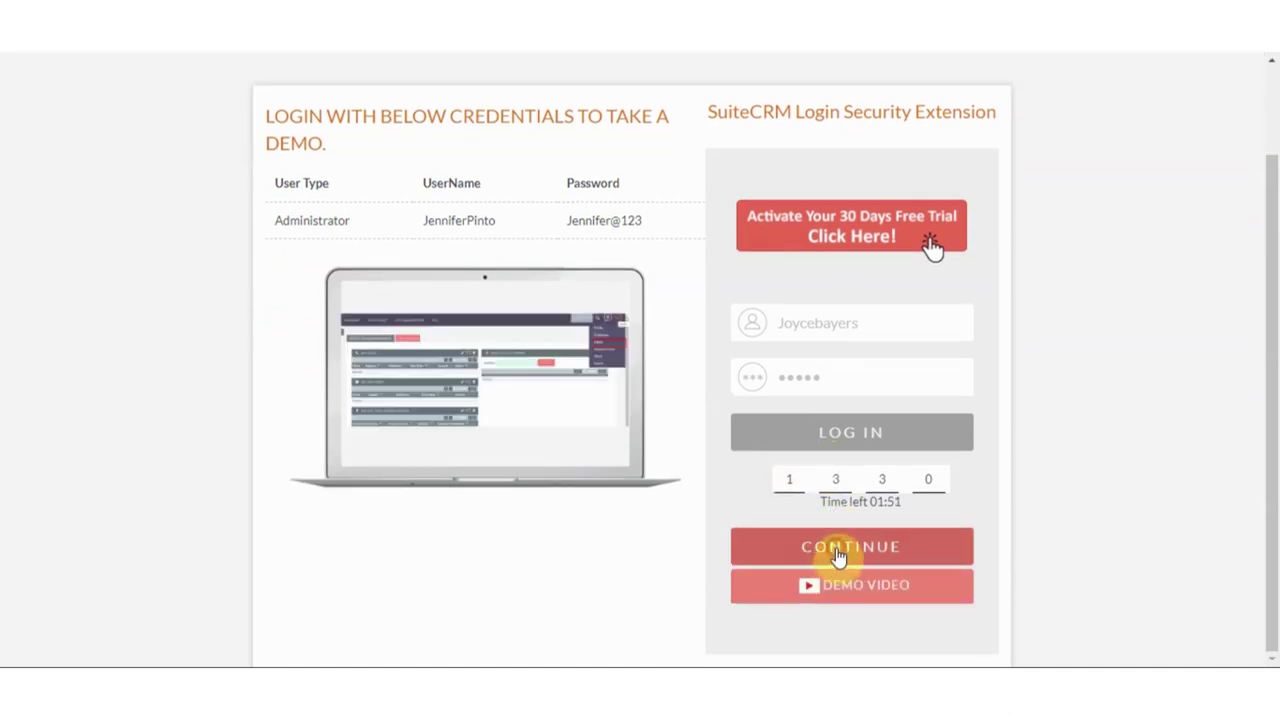
left_click(836, 549)
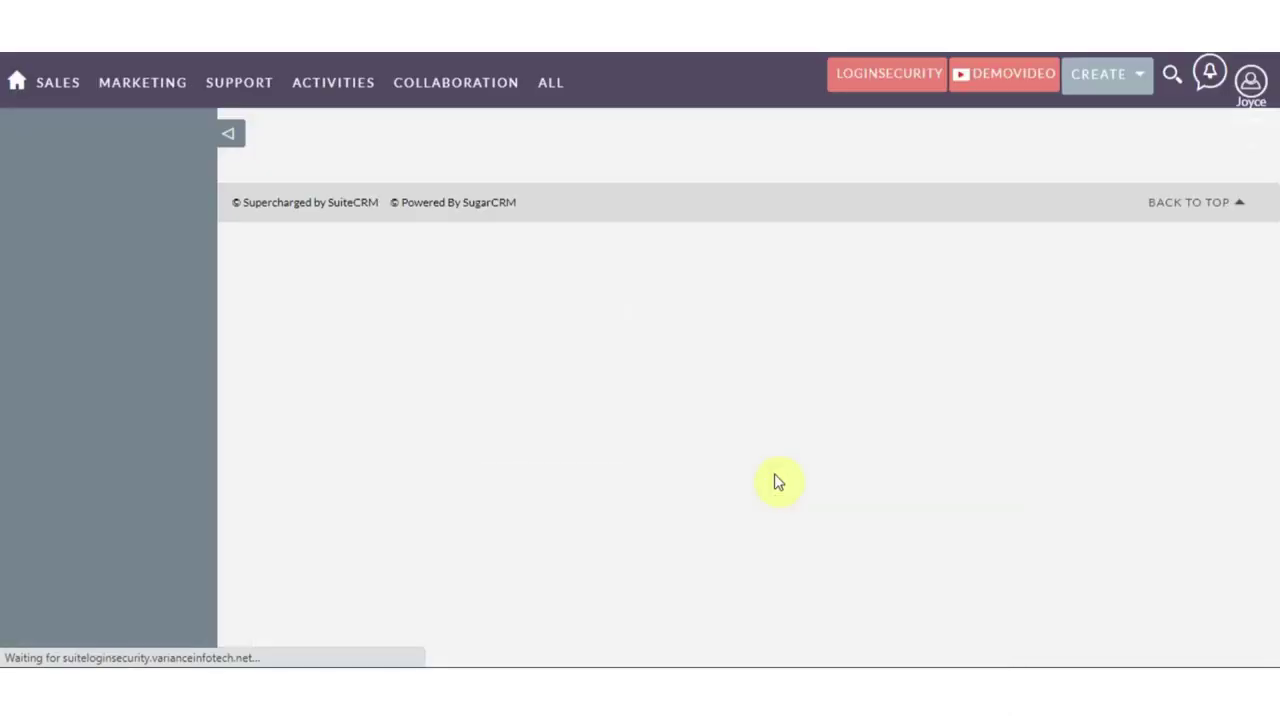
Log out, then sign back in with the demo user's username and password
left_click(1250, 80)
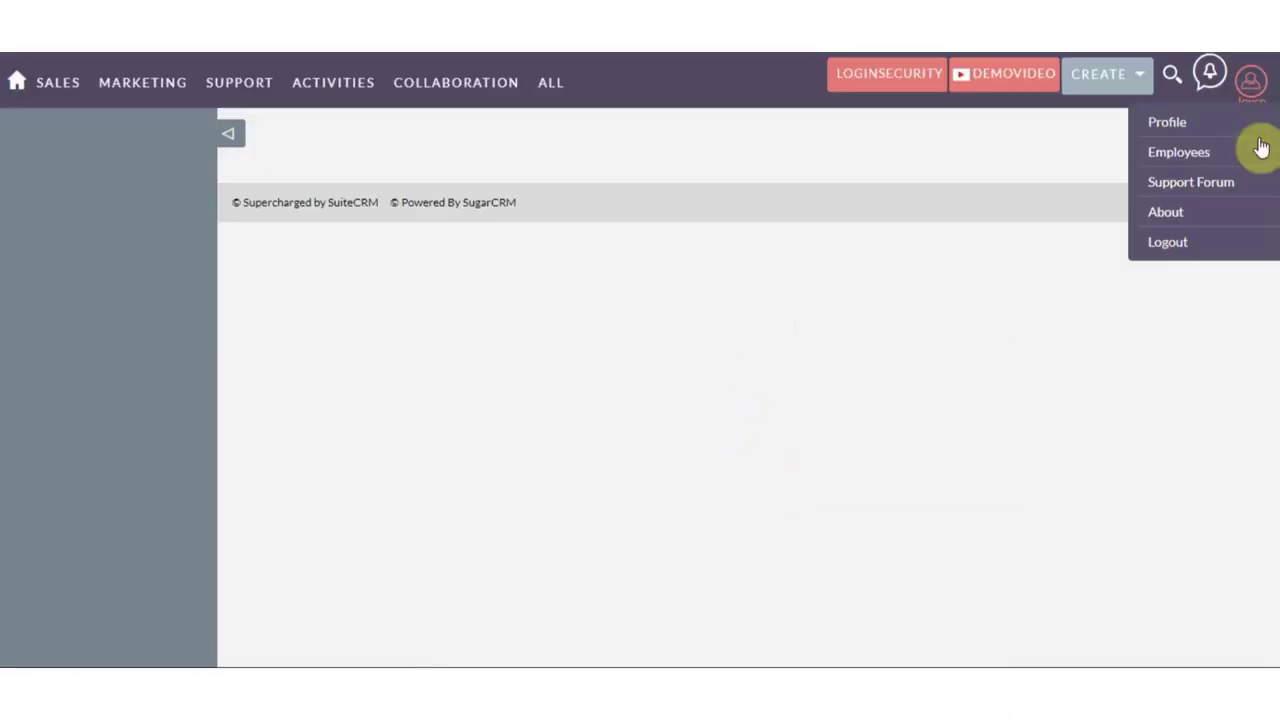
left_click(1188, 238)
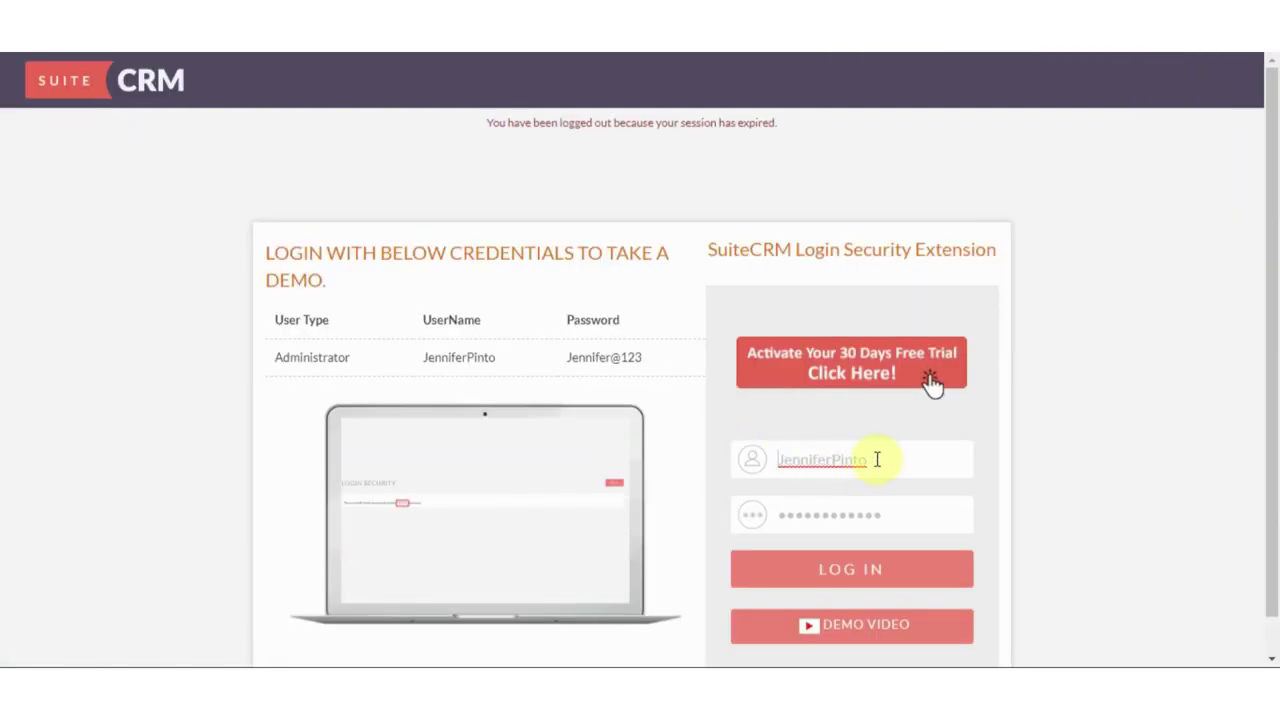
left_click_drag(878, 457, 743, 457)
type("Jo")
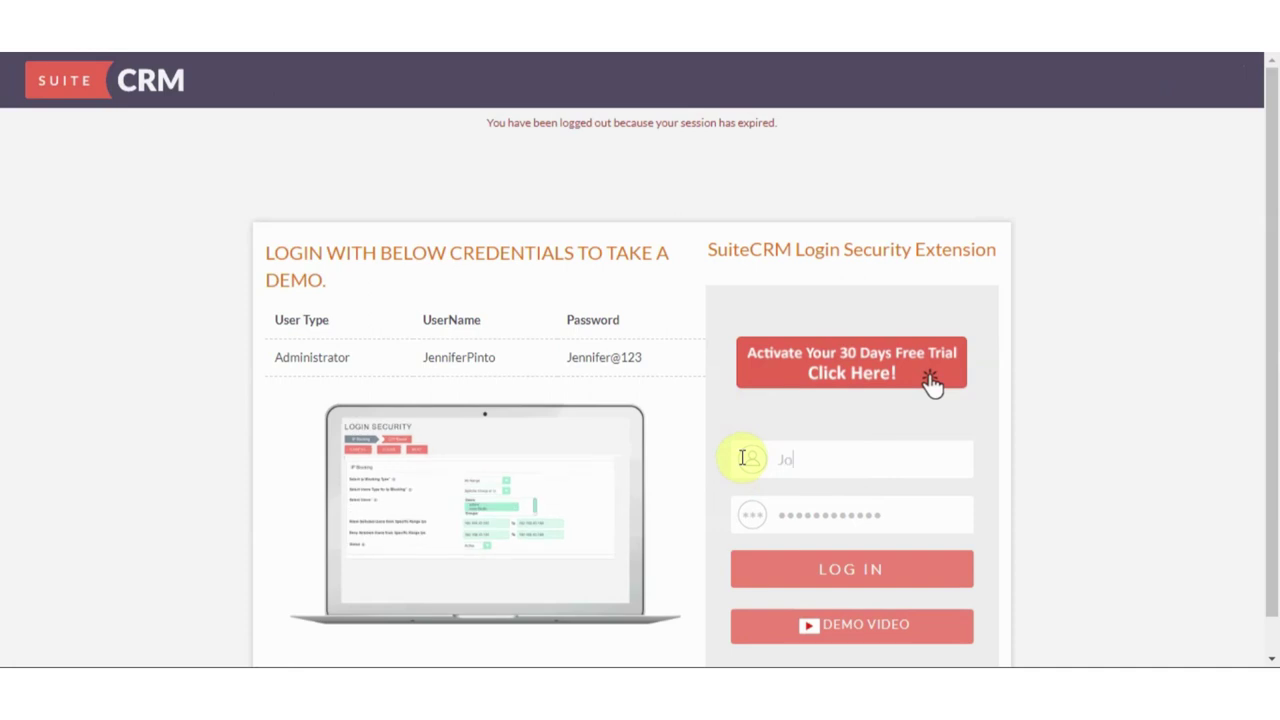
type("ycebayers")
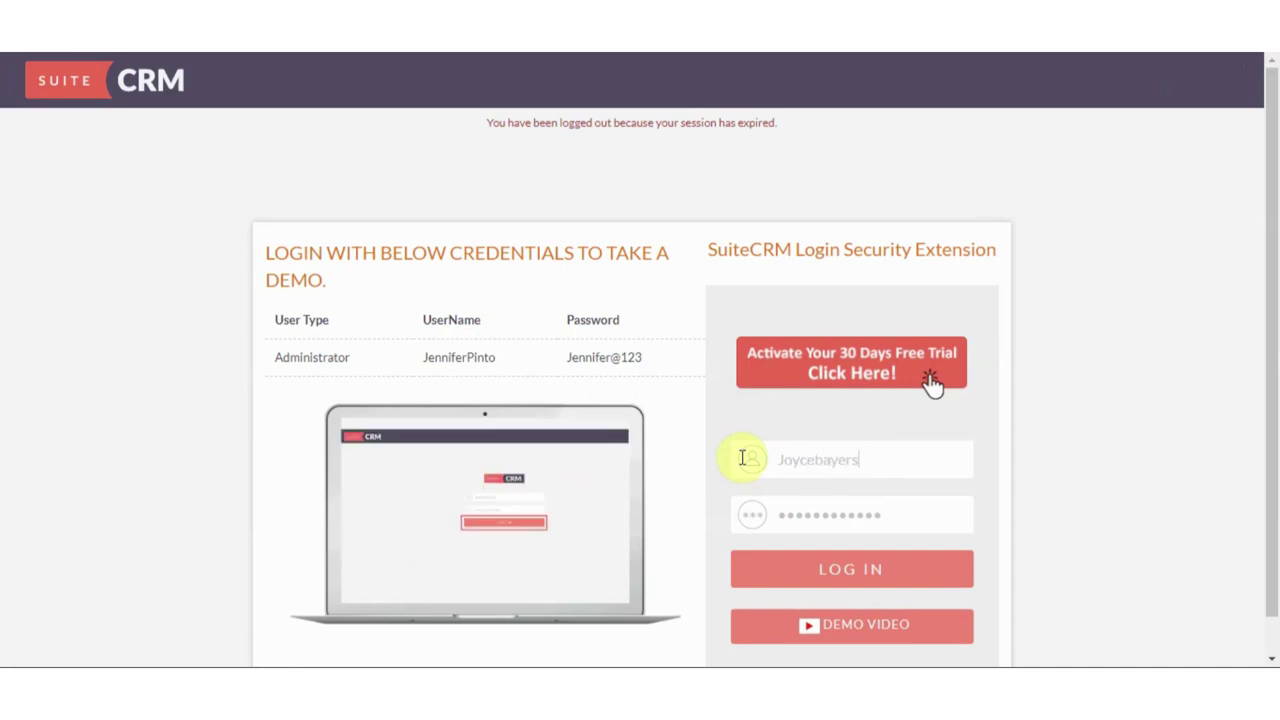
key("Tab")
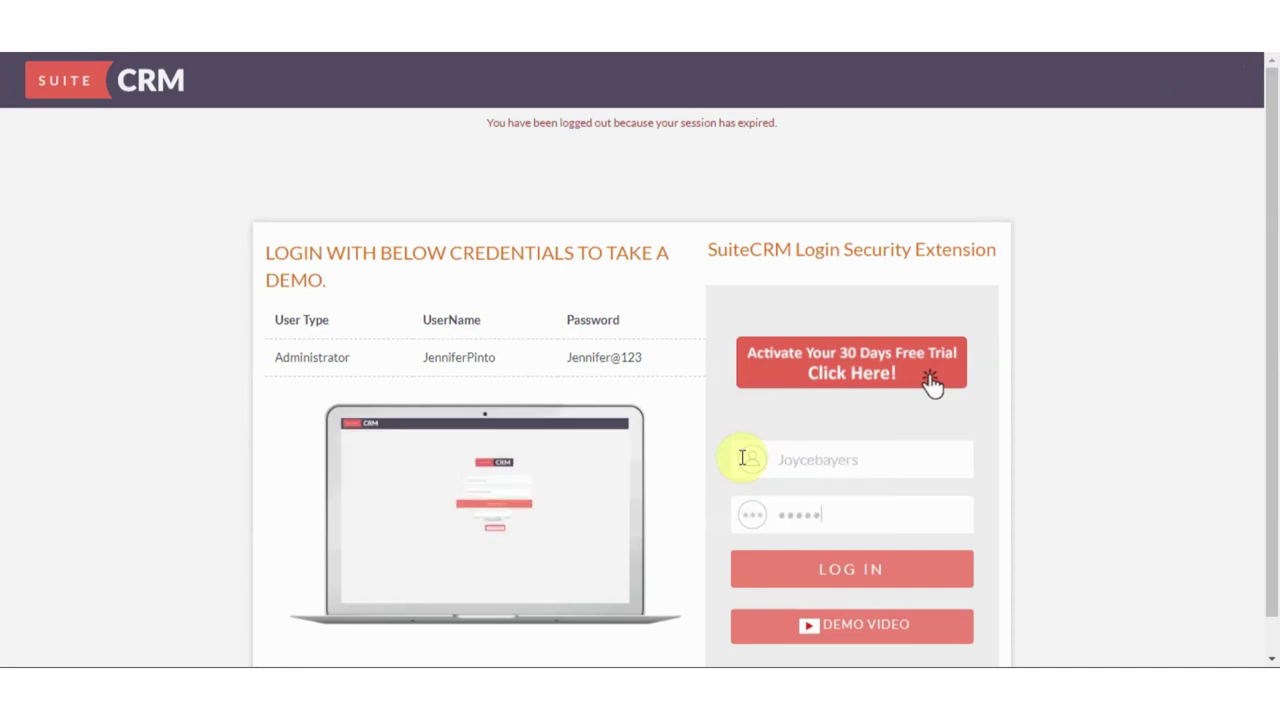
left_click(833, 569)
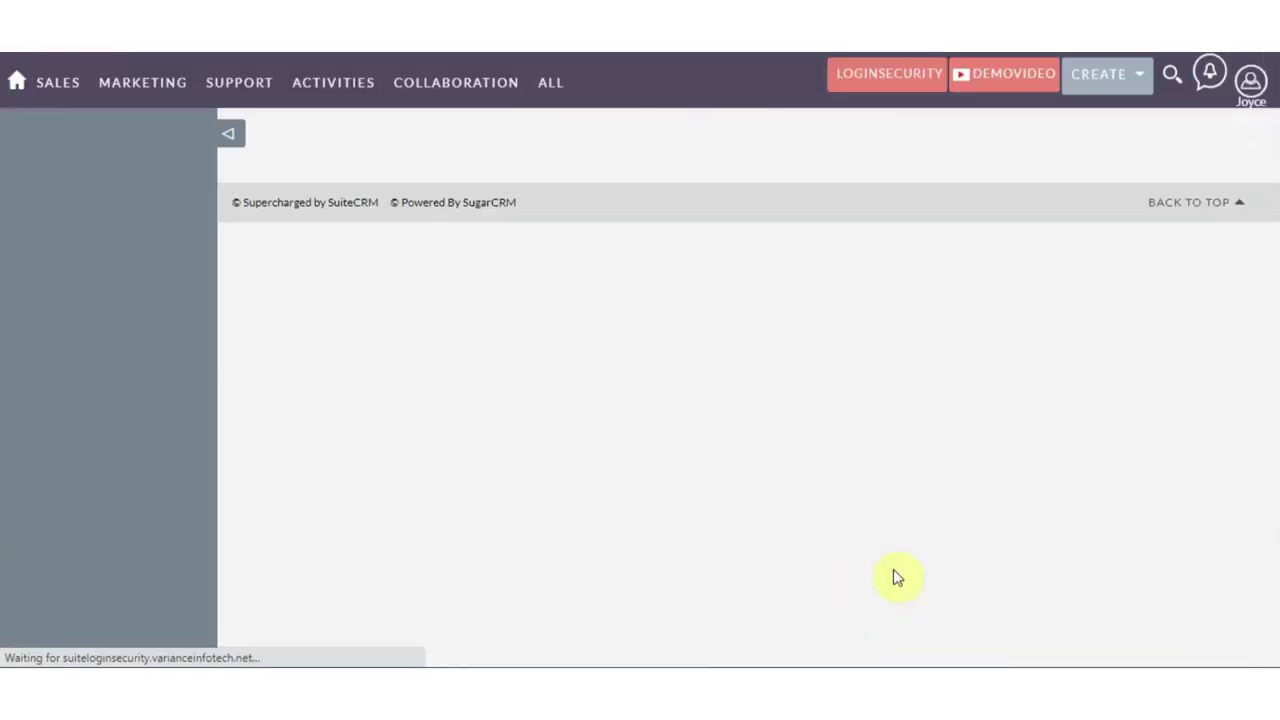
mouse_move(1248, 80)
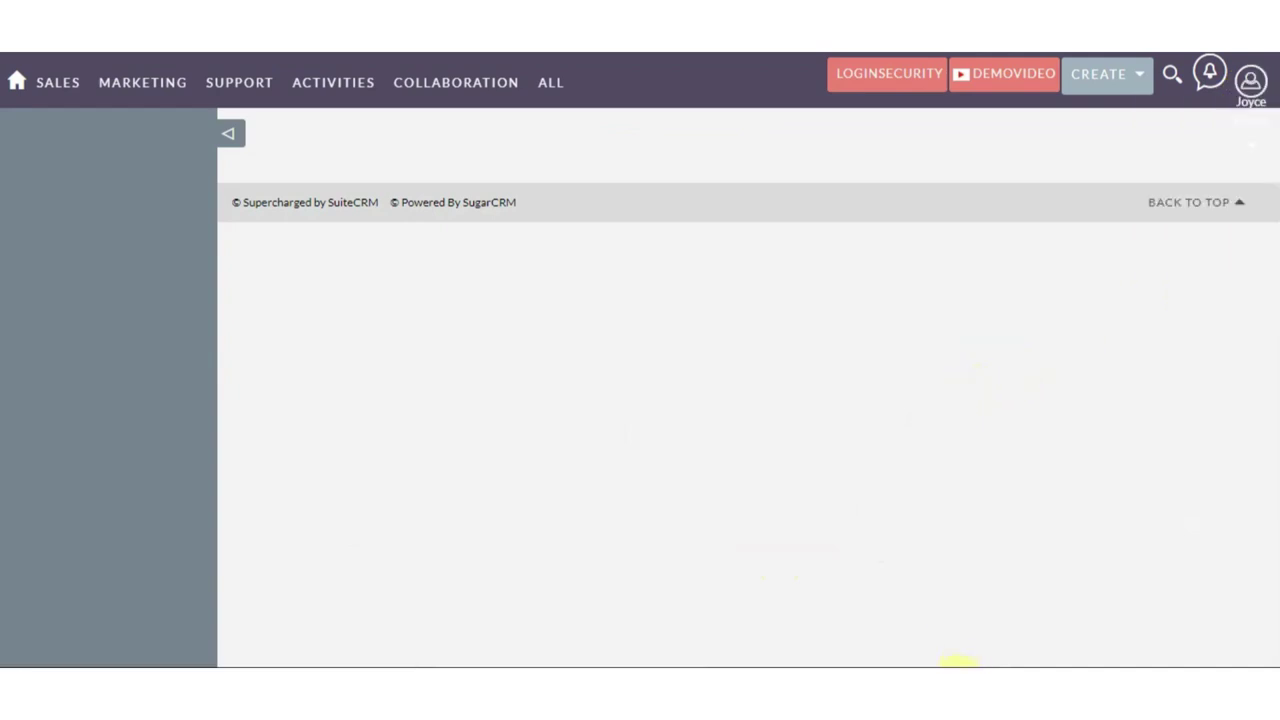
left_click(962, 600)
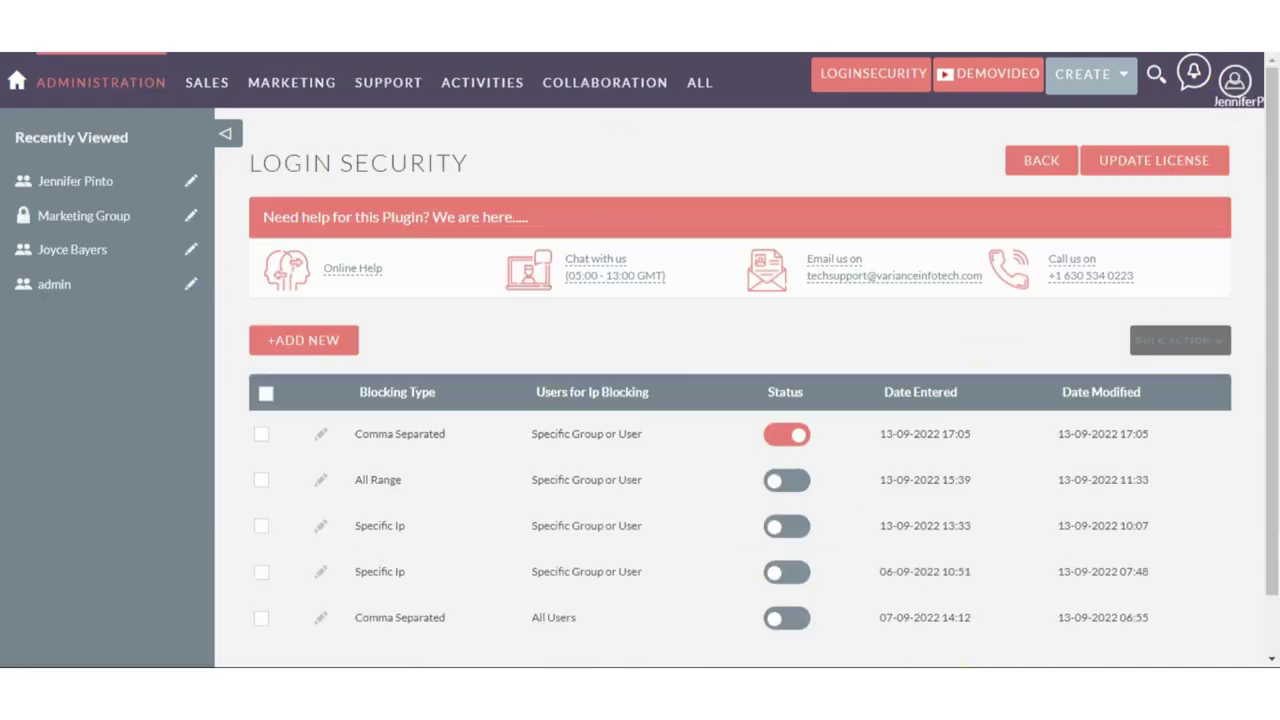
left_click(321, 441)
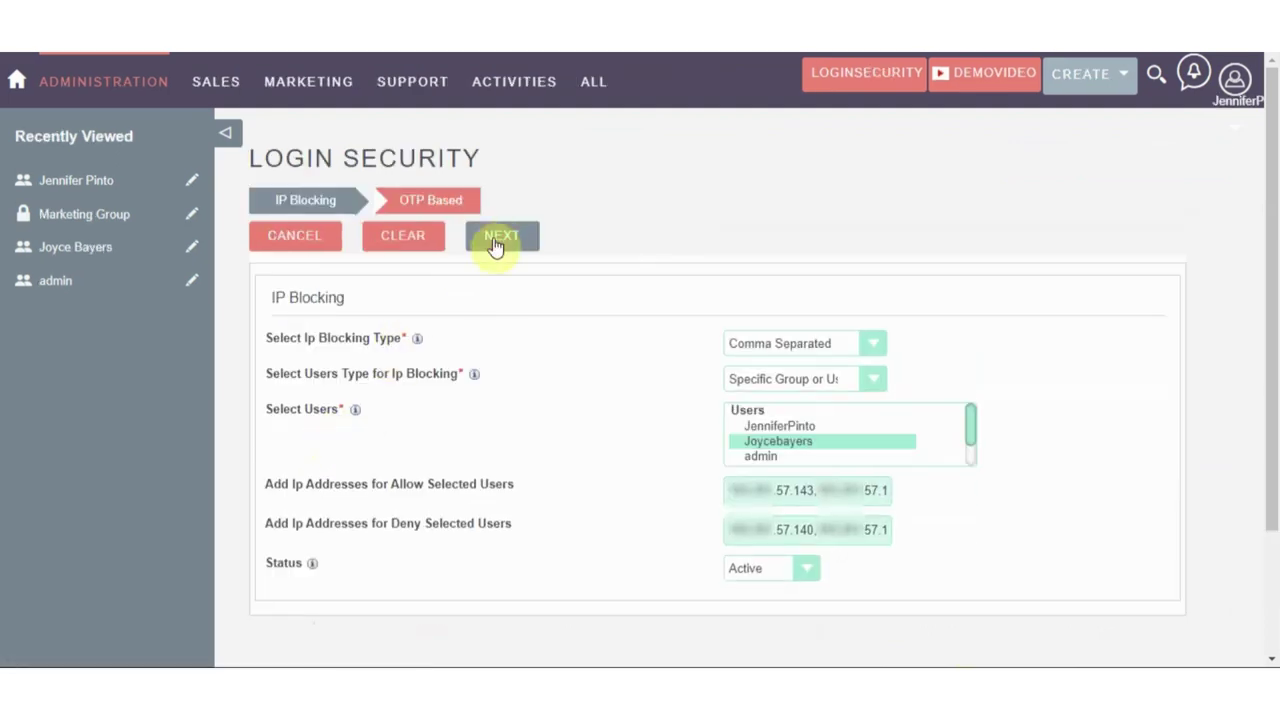
left_click(494, 238)
scroll(543, 371, "down", 3)
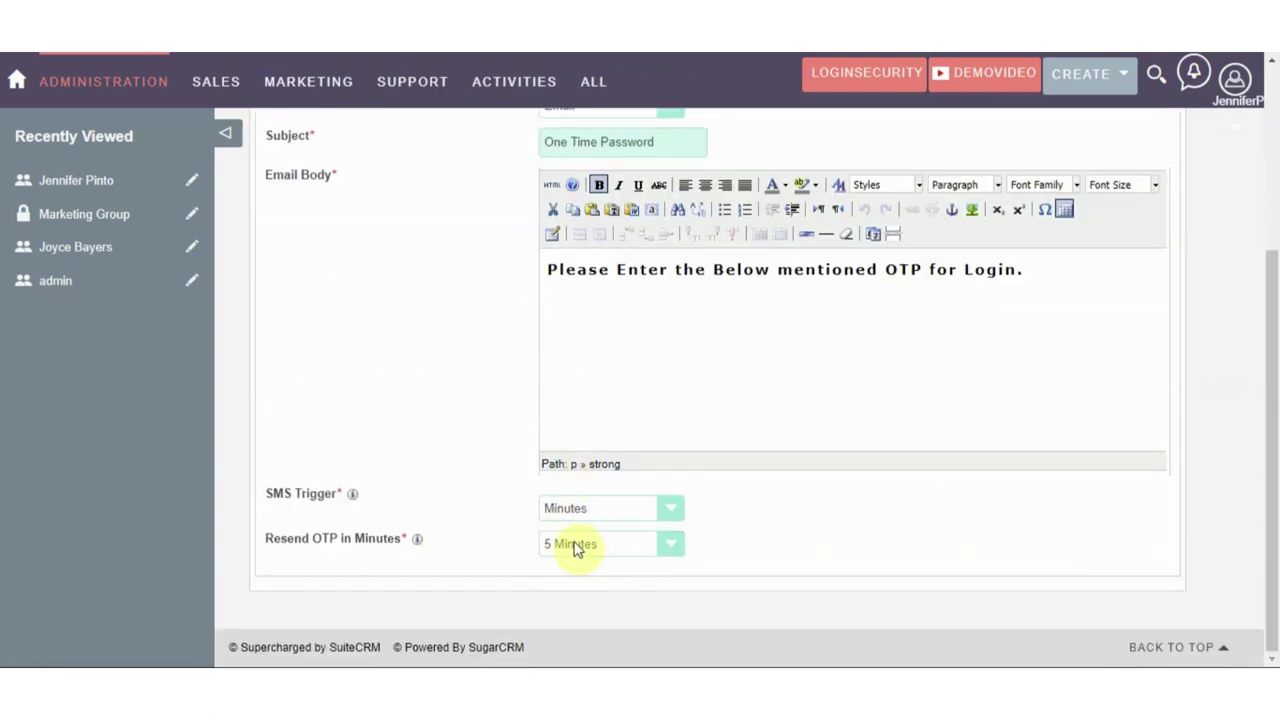
left_click(1008, 652)
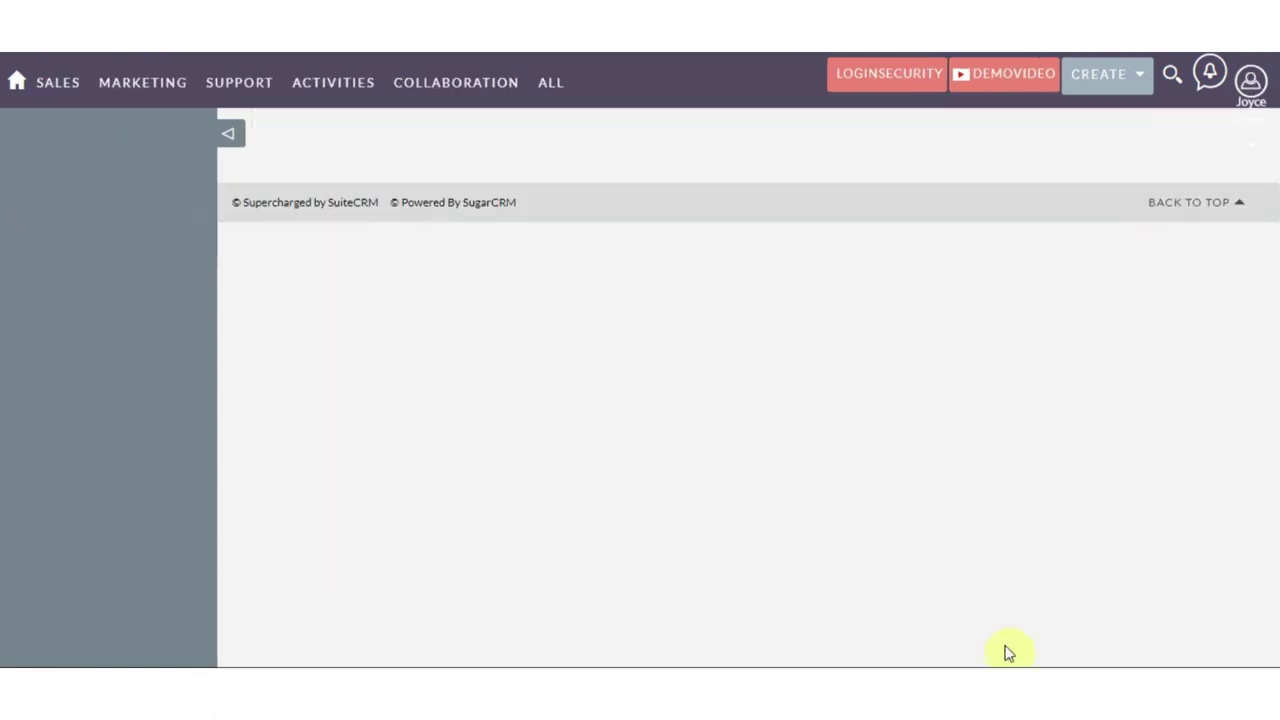
Log out of SuiteCRM and briefly check the OTP settings window
left_click(1245, 84)
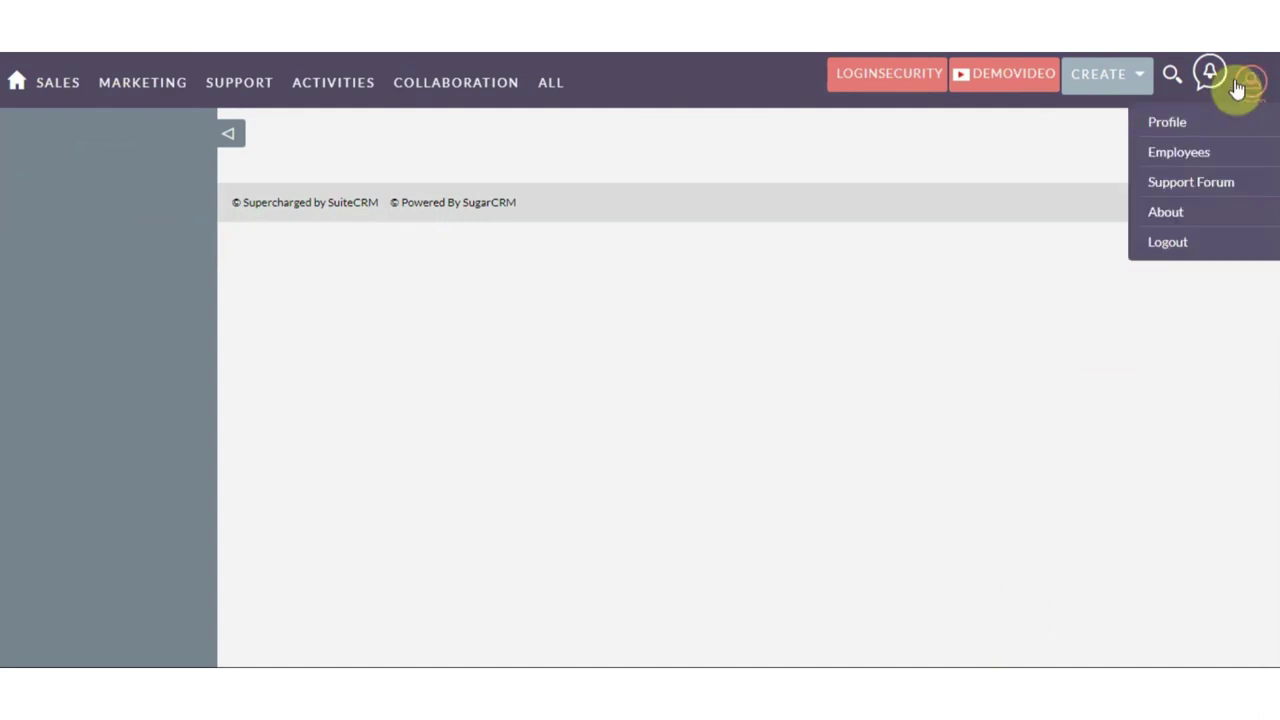
left_click(1168, 243)
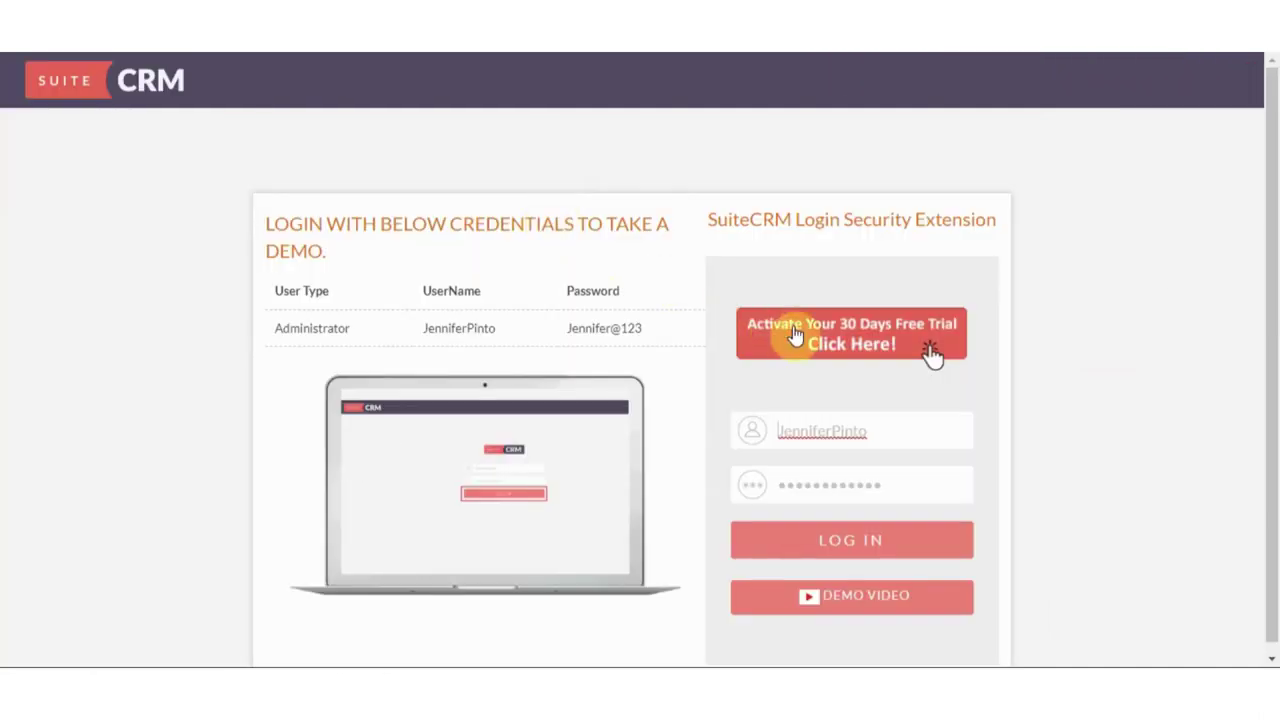
key("alt+Tab")
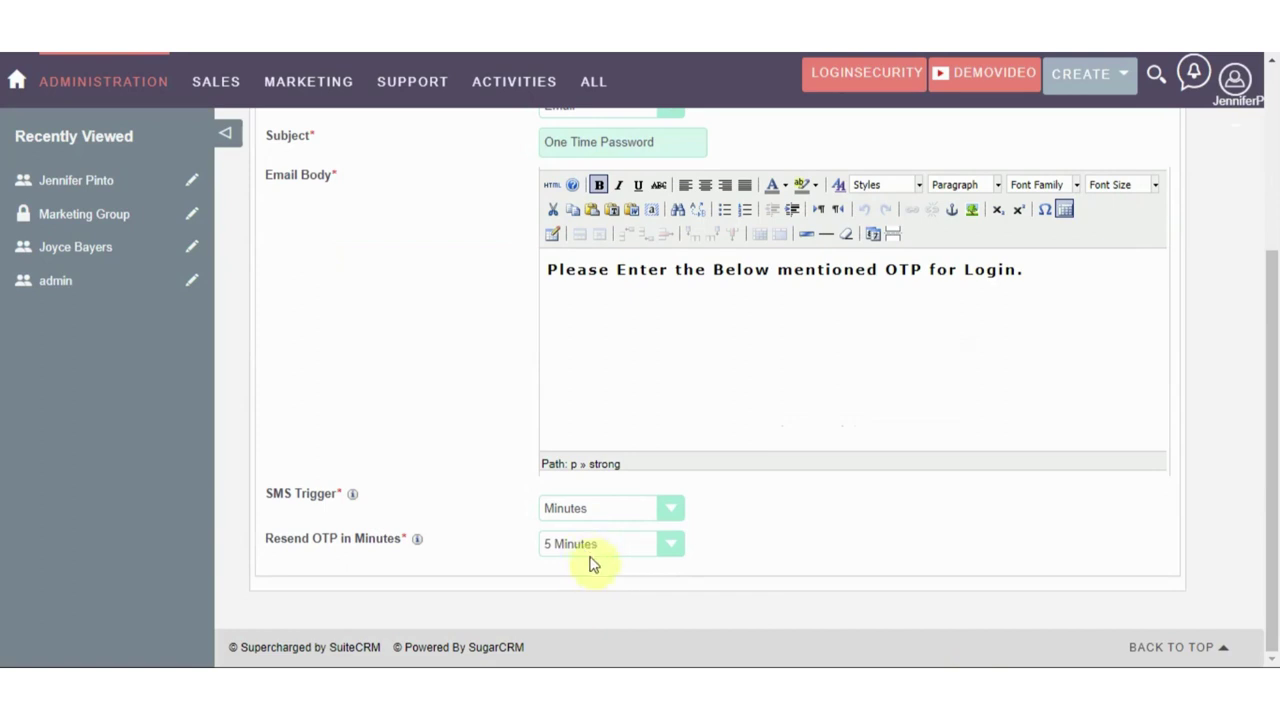
key("alt+Tab")
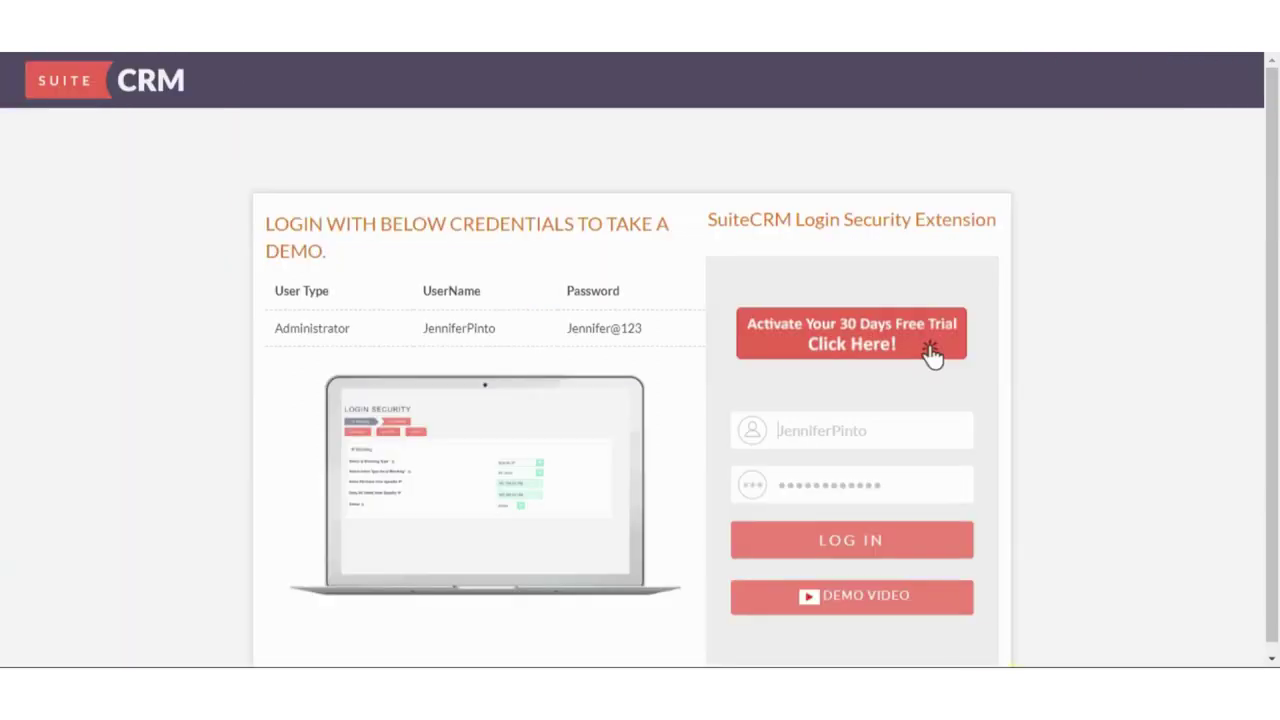
Replace the prefilled username and sign in with the second demo user's credentials
left_click(873, 433)
left_click_drag(873, 433, 771, 434)
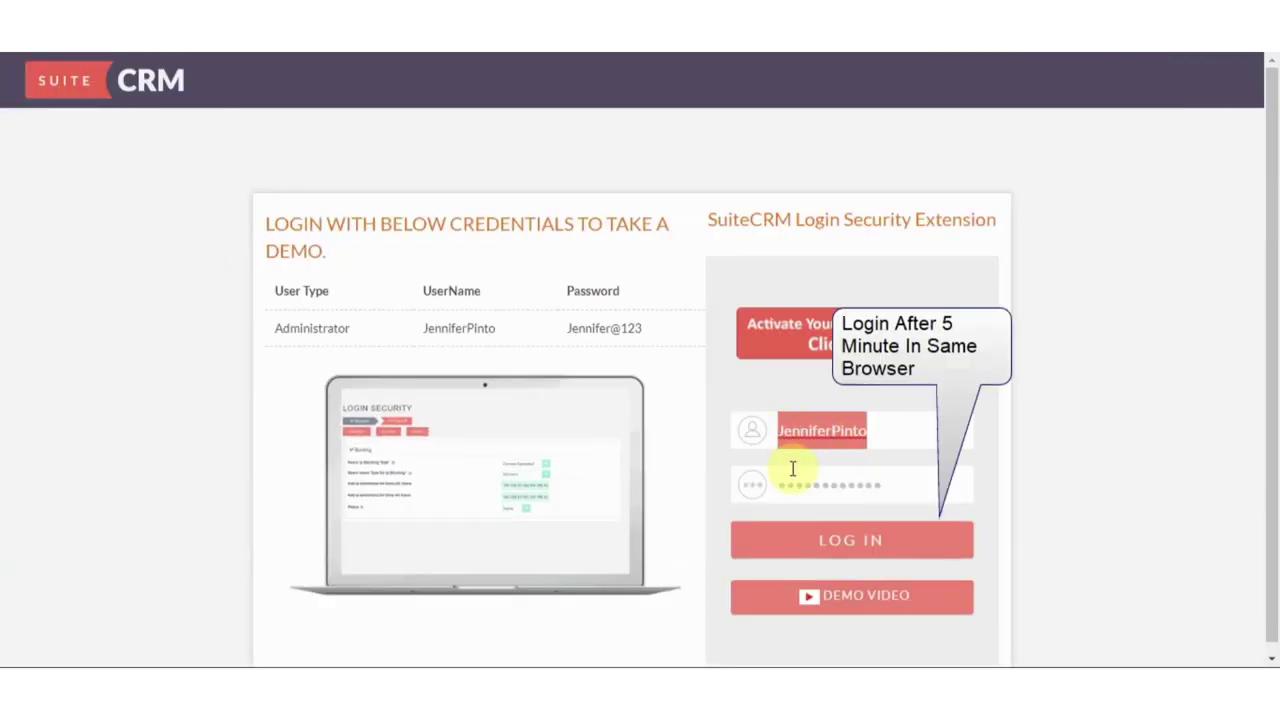
key("BackSpace")
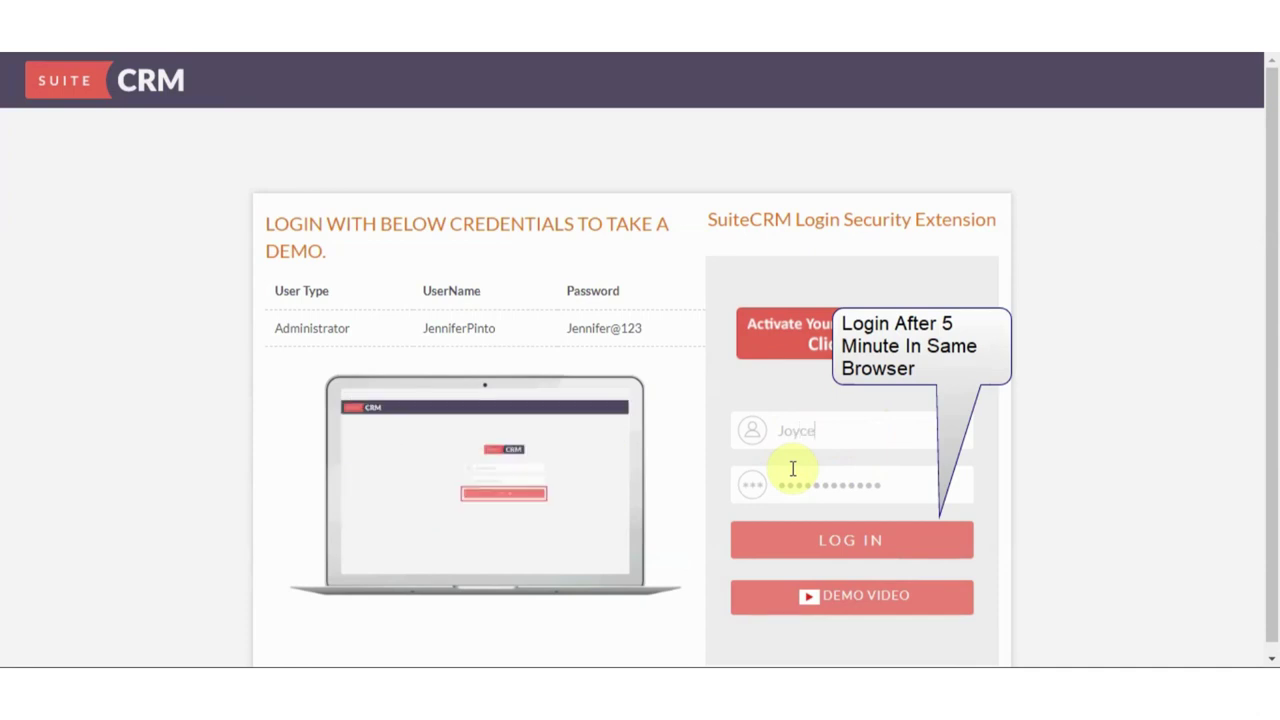
type("bayers")
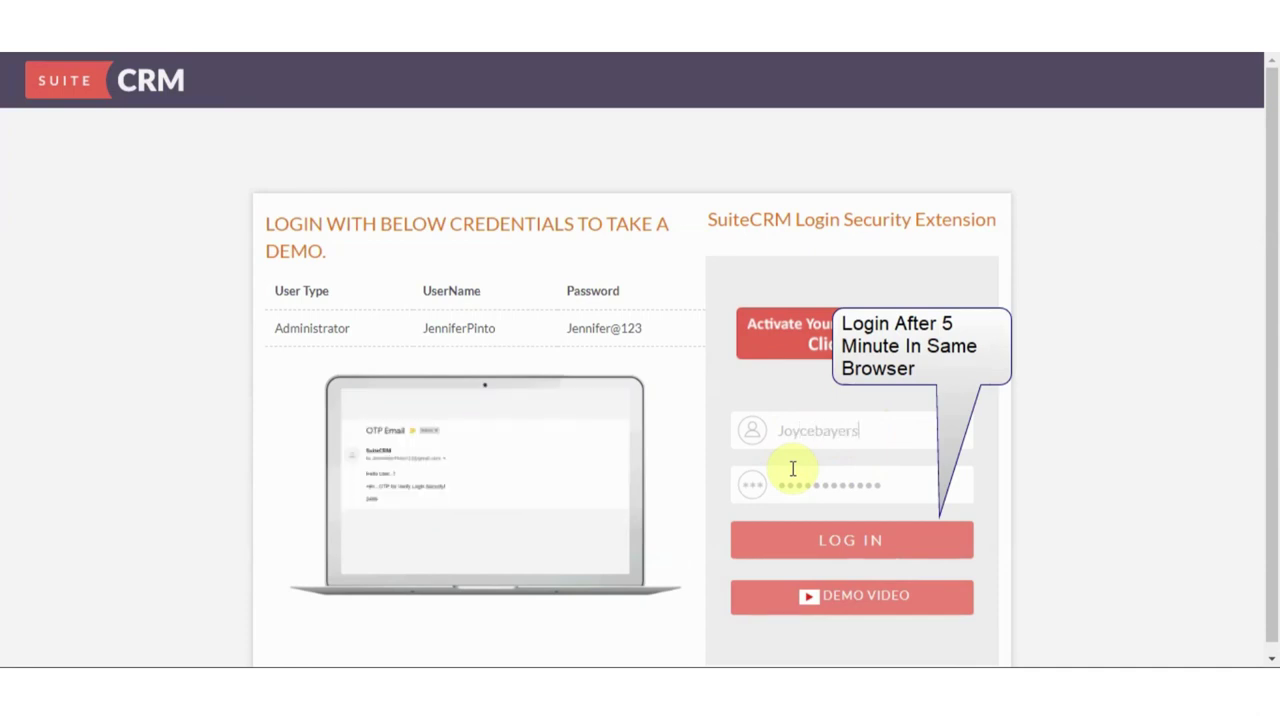
key("Tab")
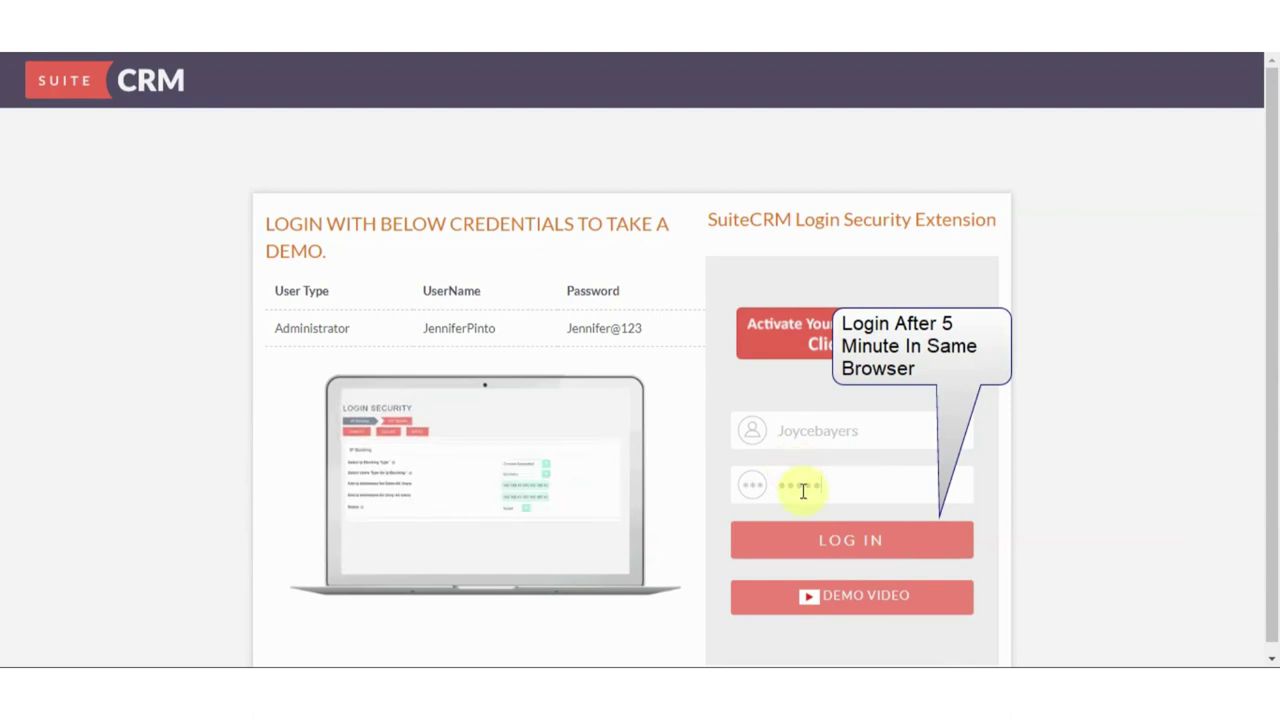
left_click(811, 543)
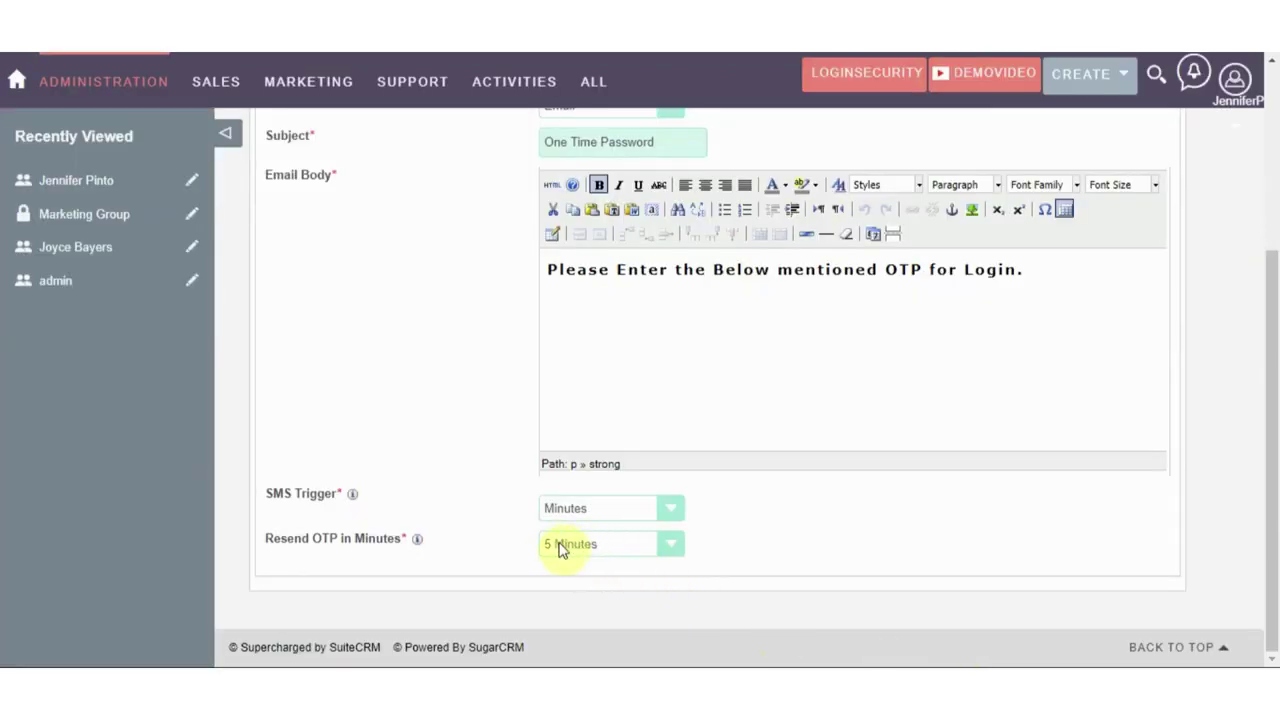
On the IP Blocking step, move the .143 address from the allowed list to the denied list
scroll(560, 550, "up", 5)
left_click(280, 210)
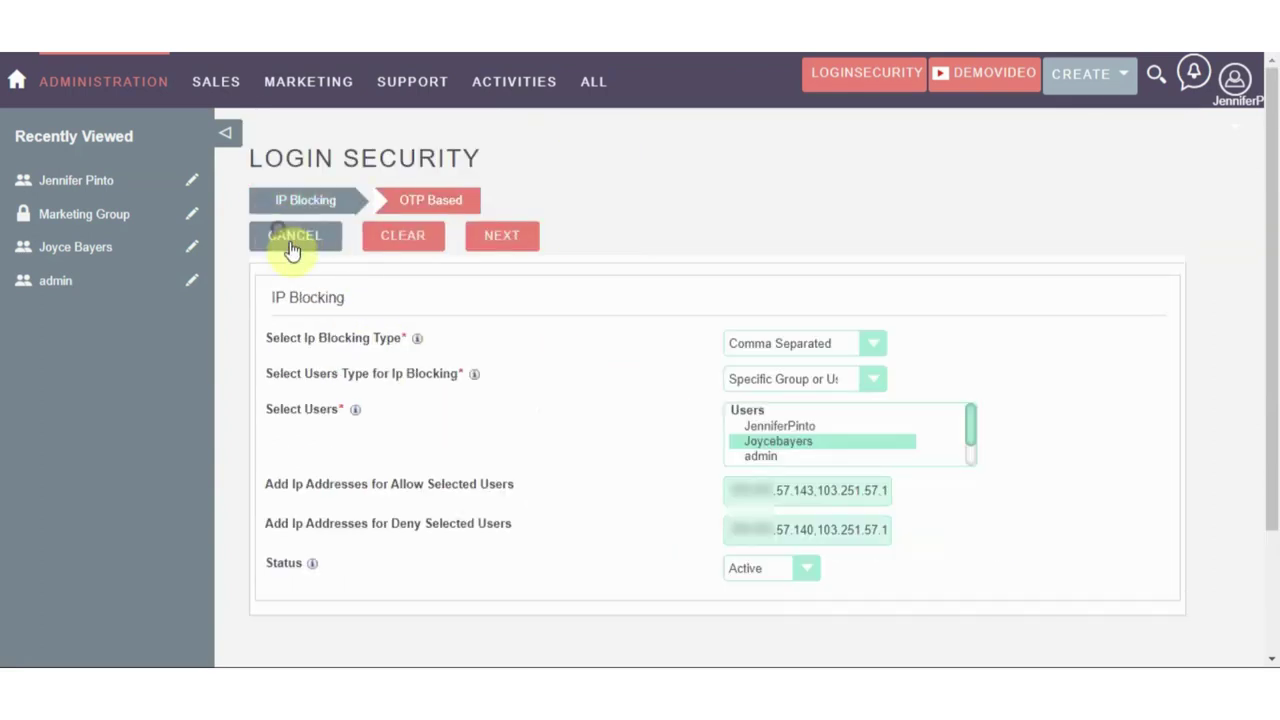
scroll(420, 343, "down", 3)
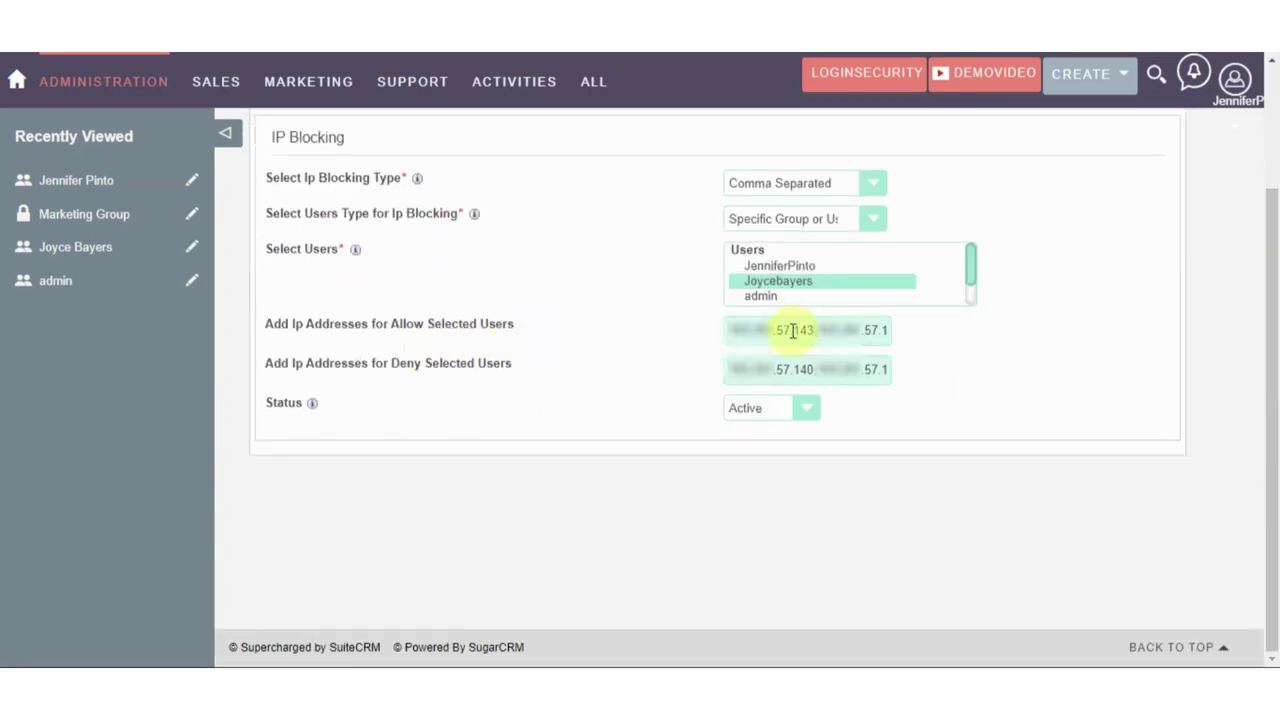
left_click(818, 332)
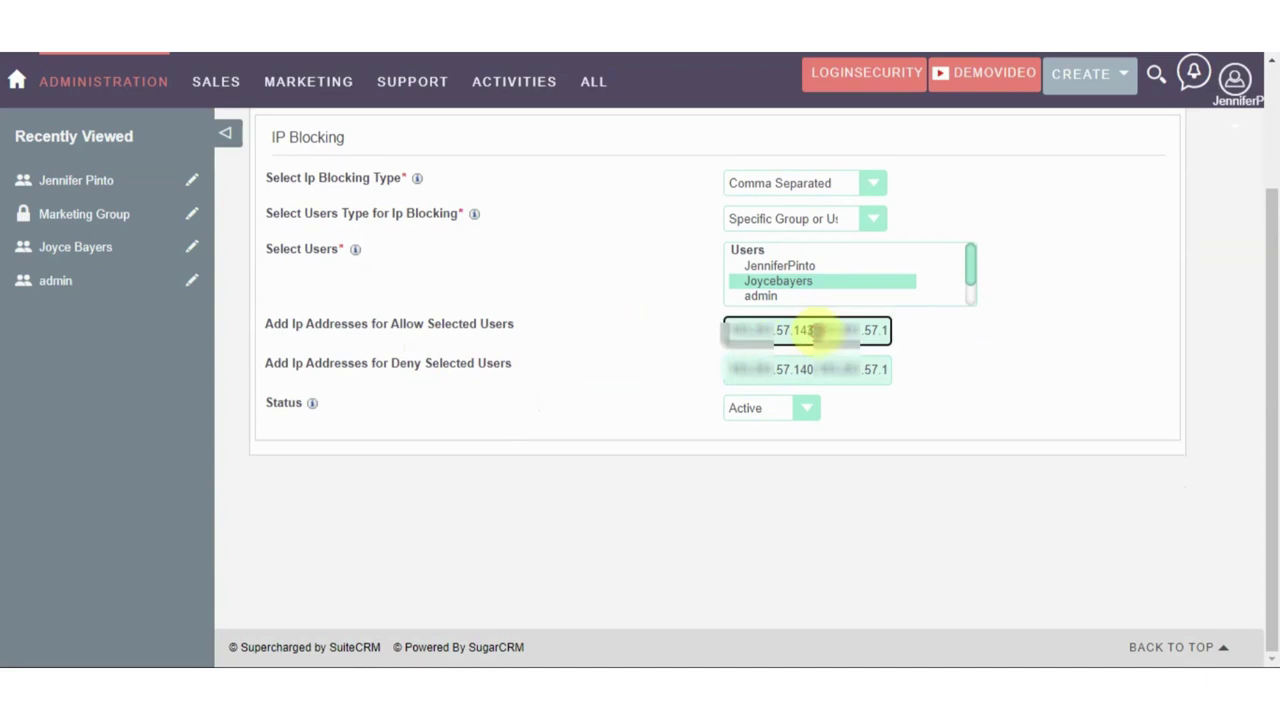
key("BackSpace")
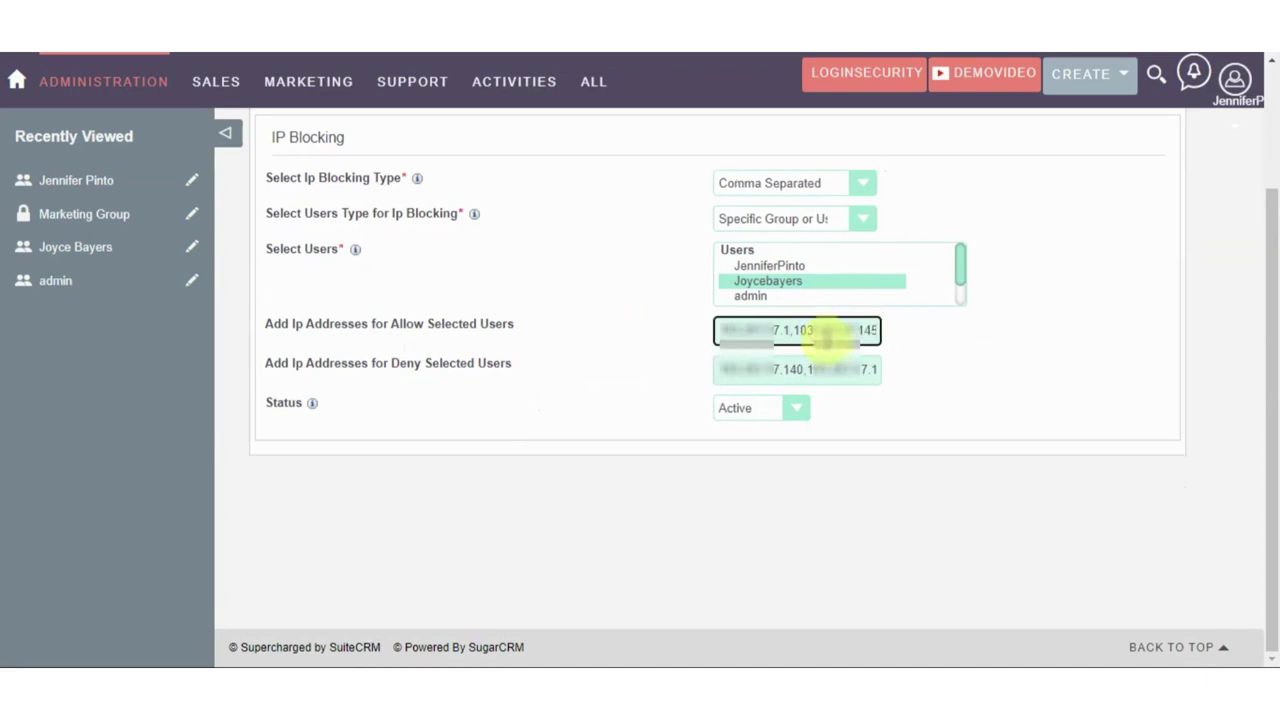
left_click(801, 365)
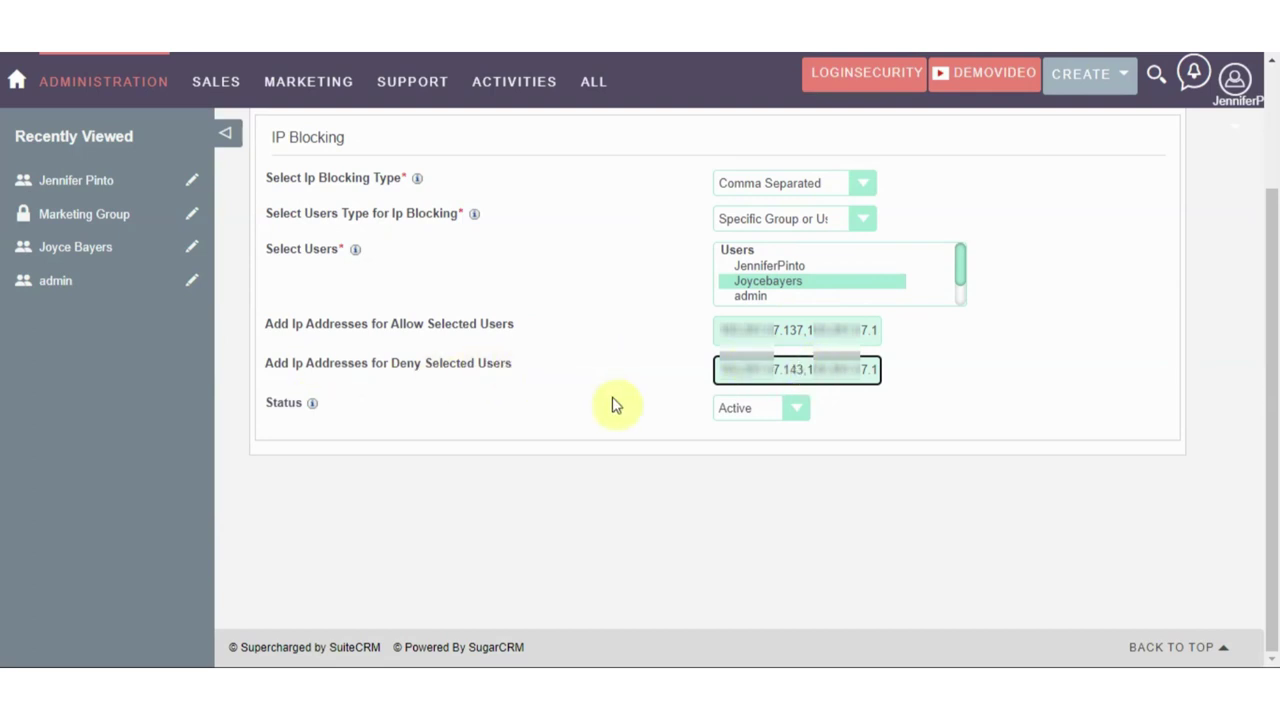
scroll(605, 400, "up", 2)
Save the Login Security rule and acknowledge the 'updated successfully' confirmation
left_click(493, 245)
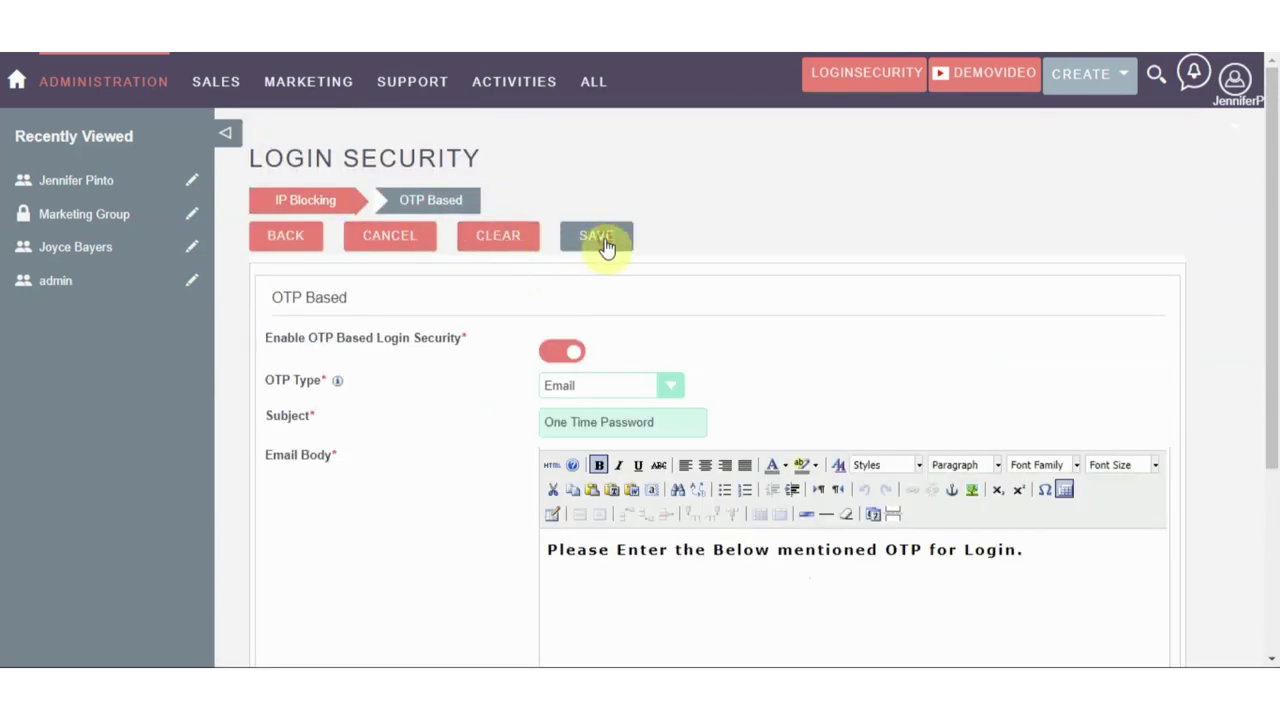
left_click(600, 240)
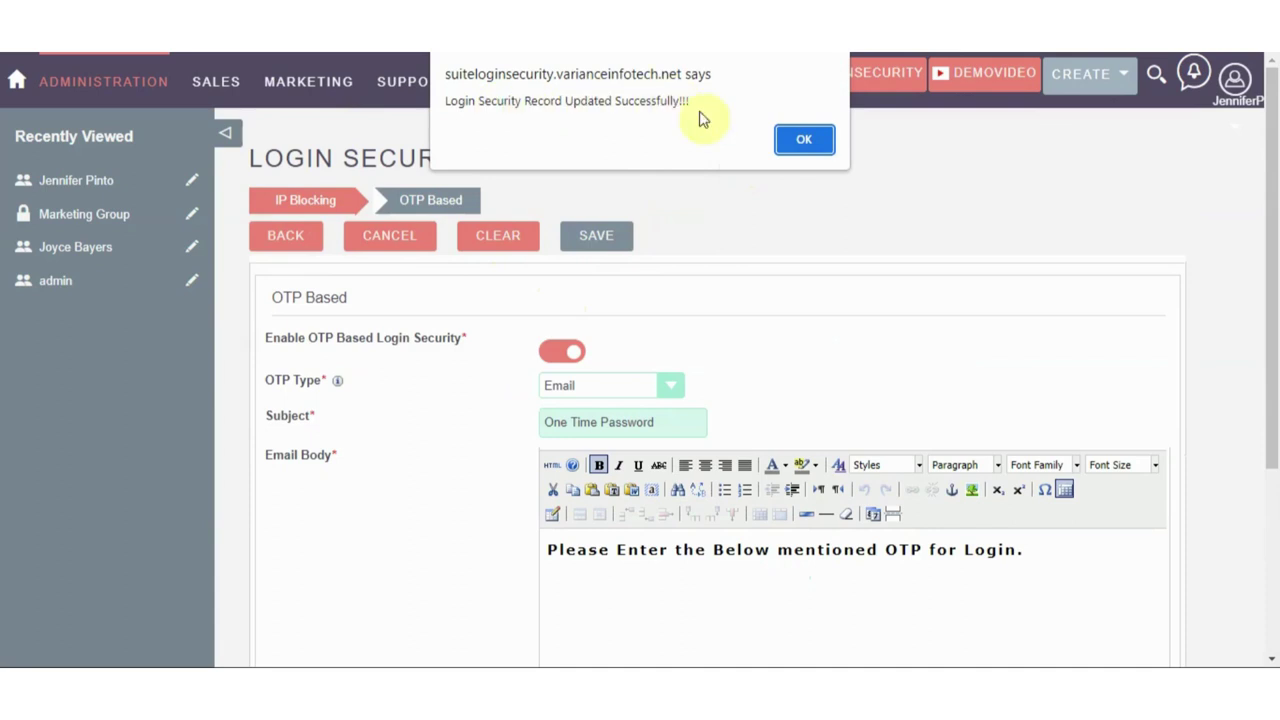
left_click(794, 142)
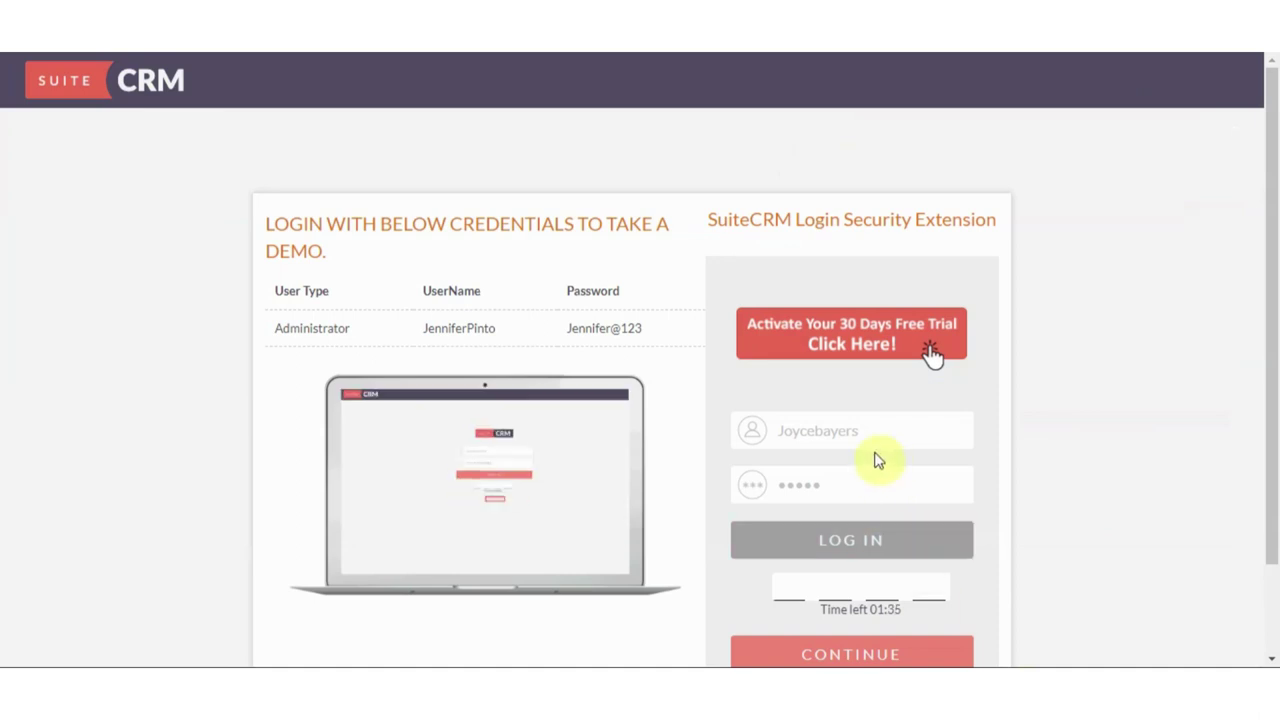
Reload the login page, try signing in as the blocked user, and dismiss the 'This IP Address has Denied Login' alert
right_click(1057, 331)
left_click(1060, 372)
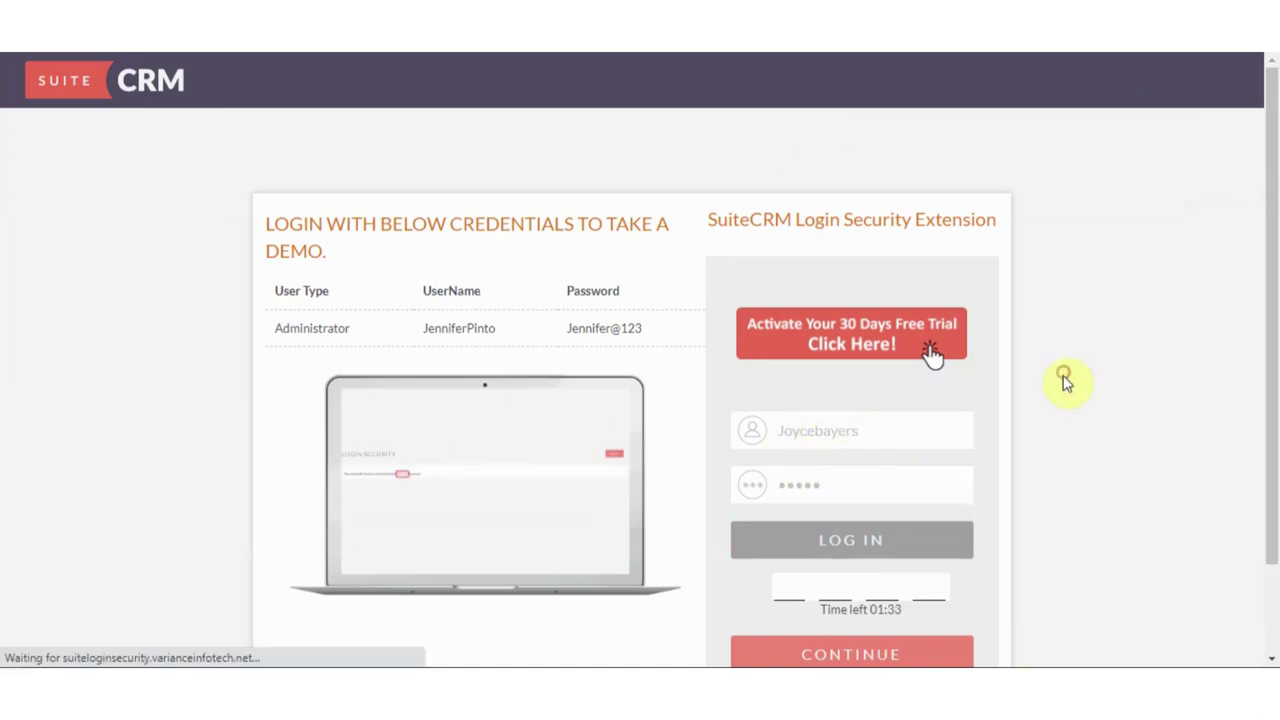
left_click_drag(868, 431, 778, 445)
key("BackSpace")
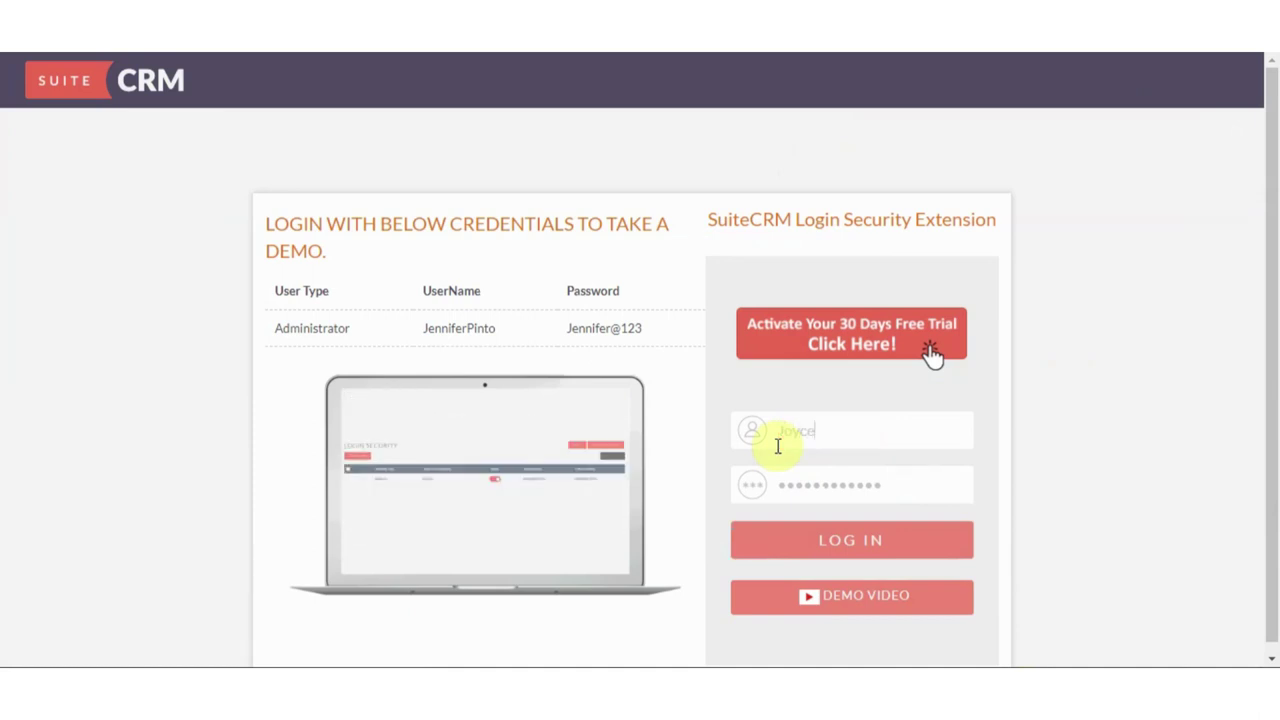
type("bayers")
key("Tab")
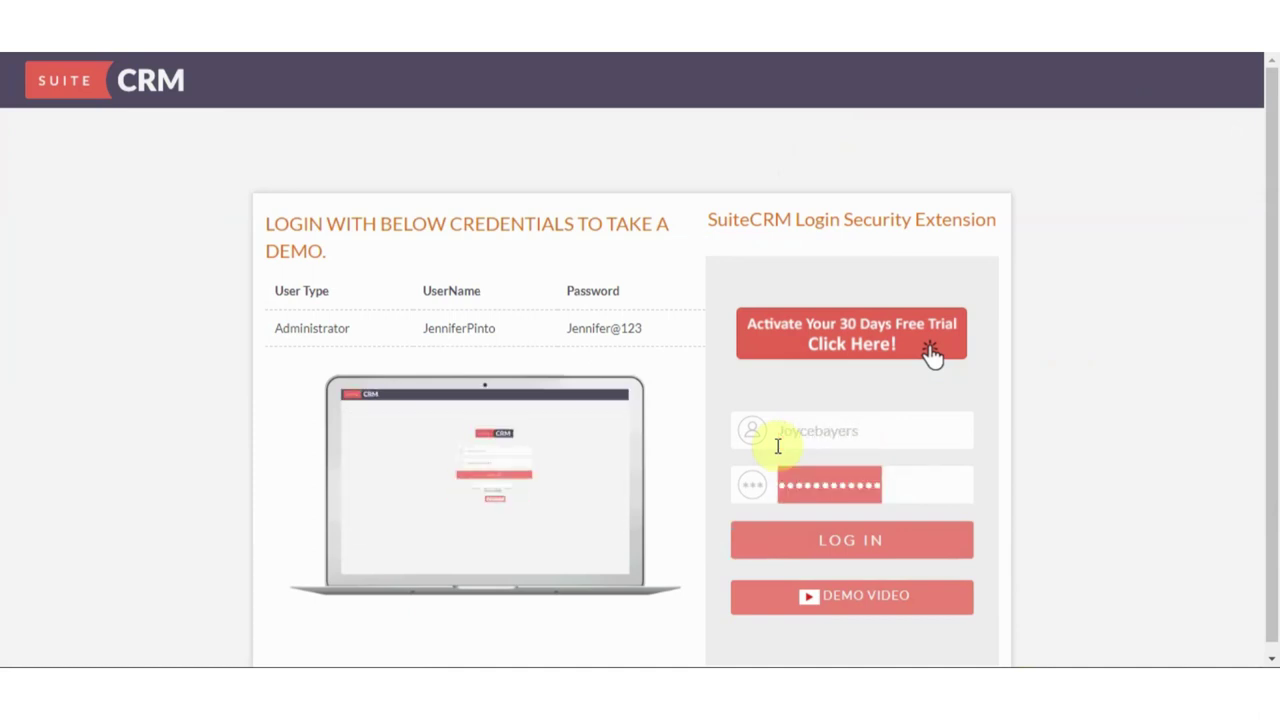
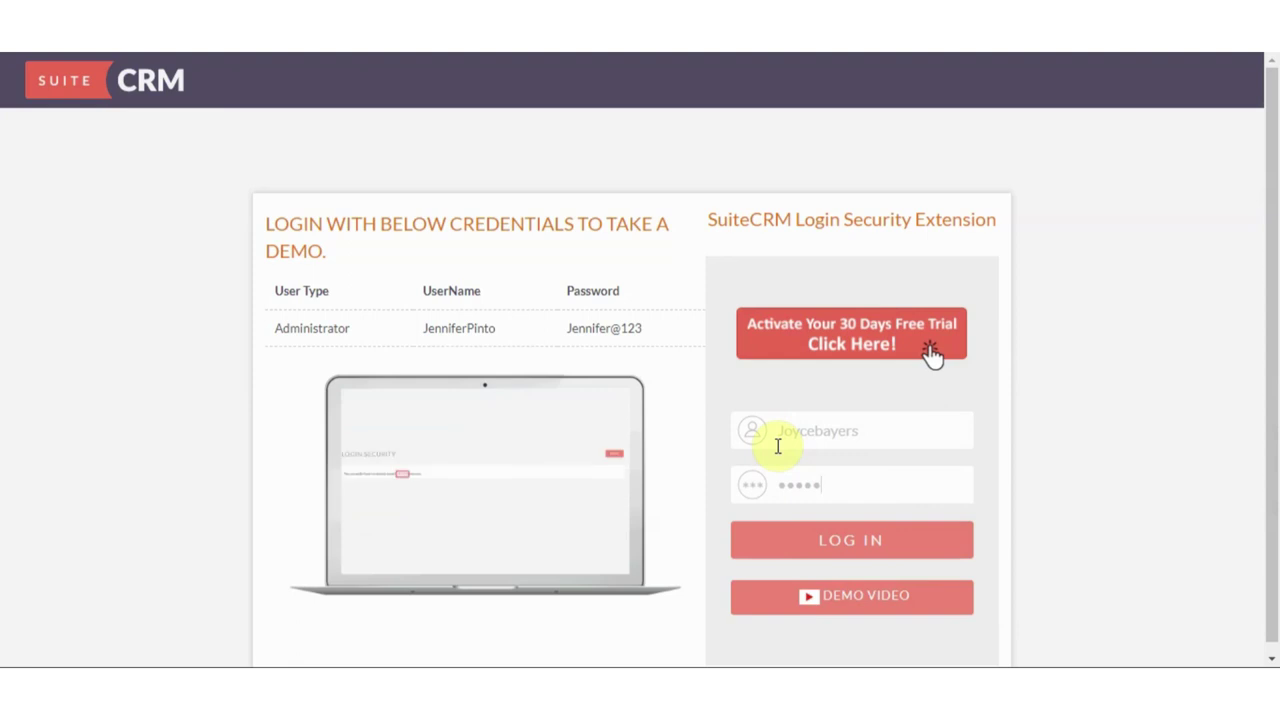
left_click(846, 526)
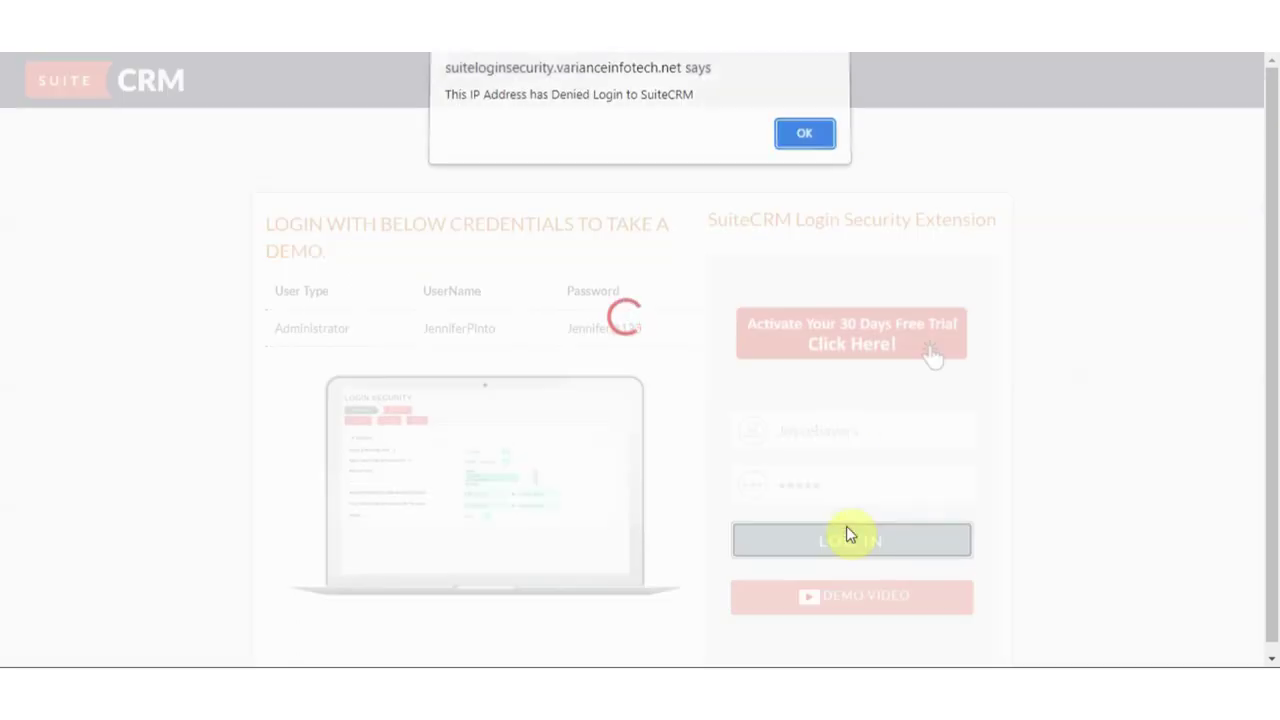
left_click(800, 140)
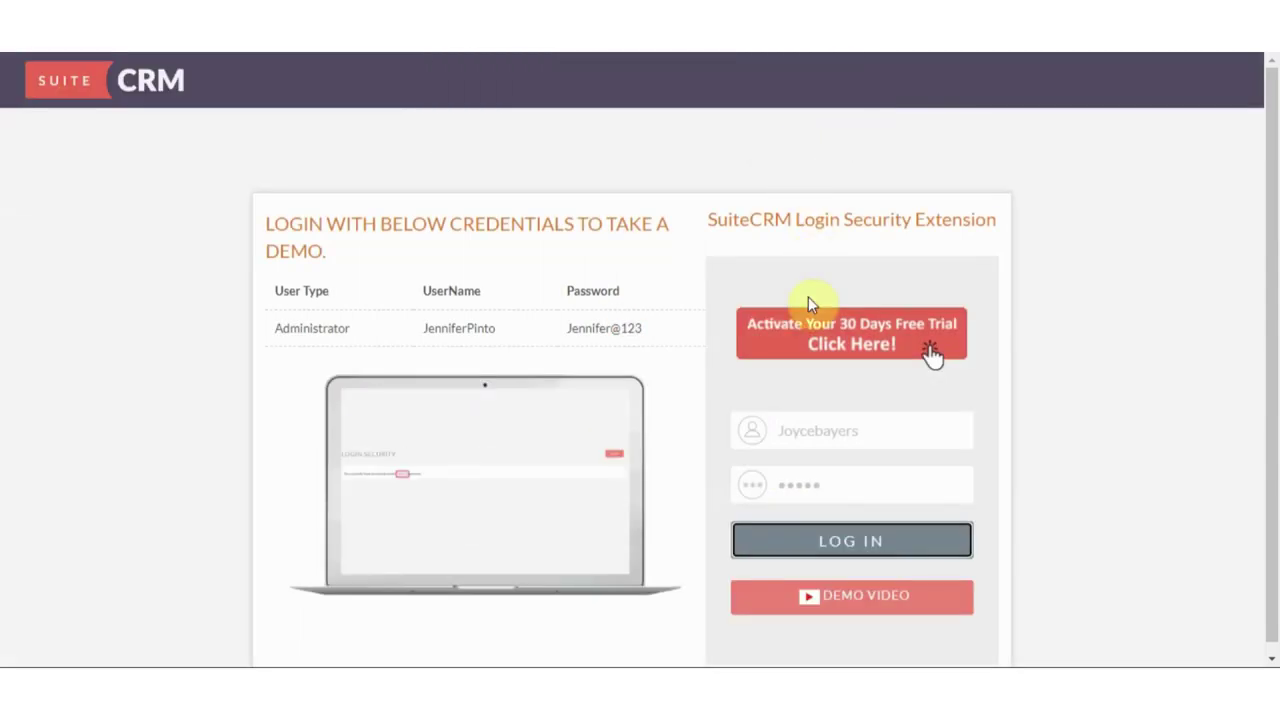